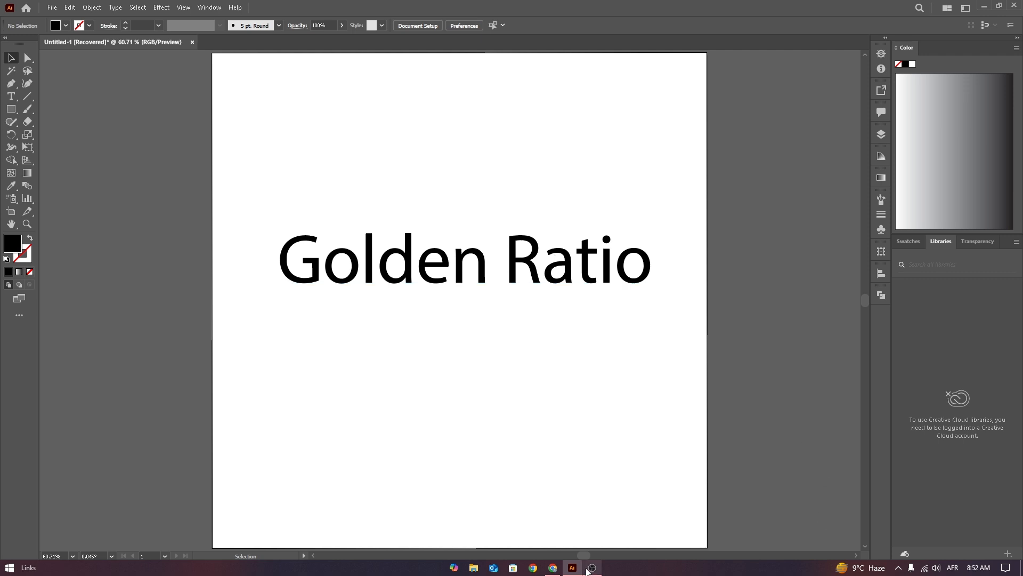
- Switch to Chrome and examine the Canva article's golden ratio formula, natural spiral examples and numbered-squares diagram
{"action": "left_click", "coordinate": [553, 568]}
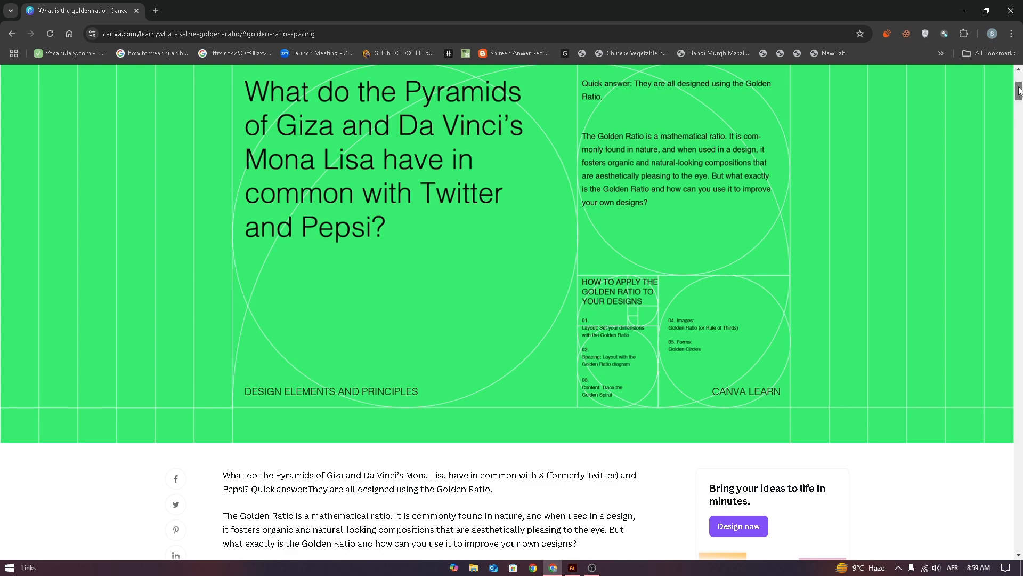
{"action": "left_click", "coordinate": [1019, 116]}
{"action": "left_click_drag", "start_coordinate": [1019, 116], "coordinate": [1019, 201]}
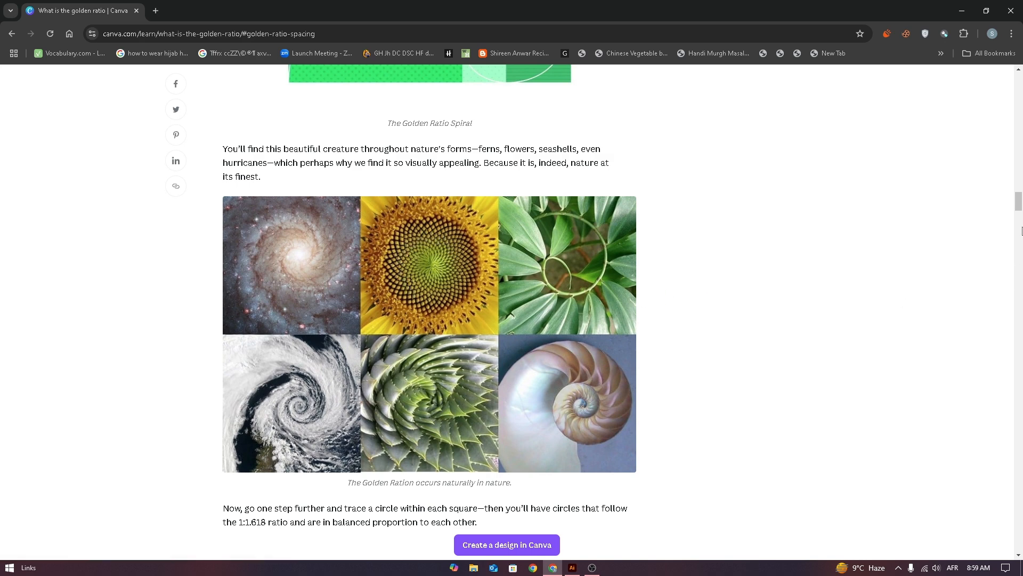
{"action": "left_click_drag", "start_coordinate": [1020, 206], "coordinate": [1013, 132]}
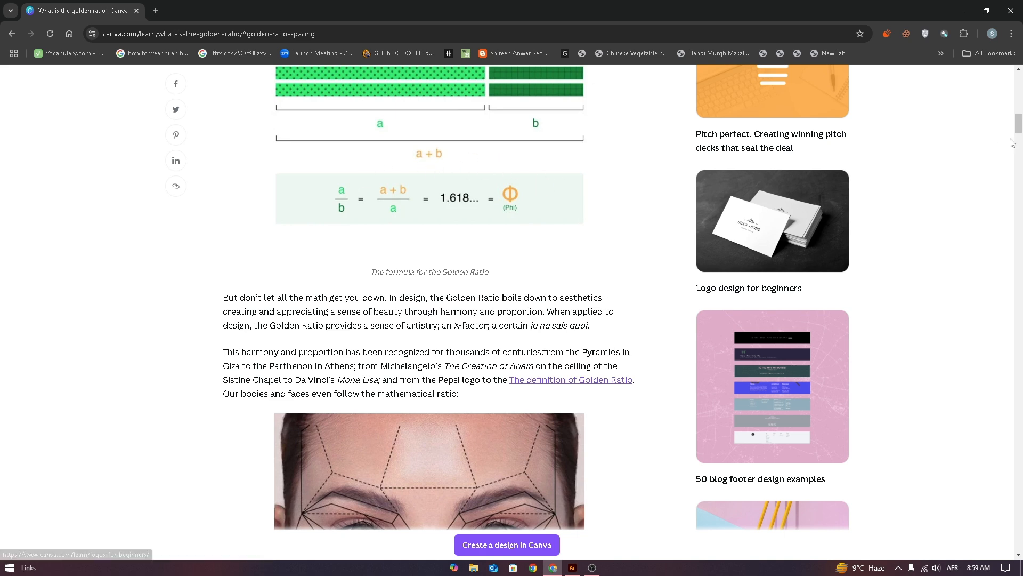
{"action": "left_click_drag", "start_coordinate": [1015, 137], "coordinate": [1016, 128]}
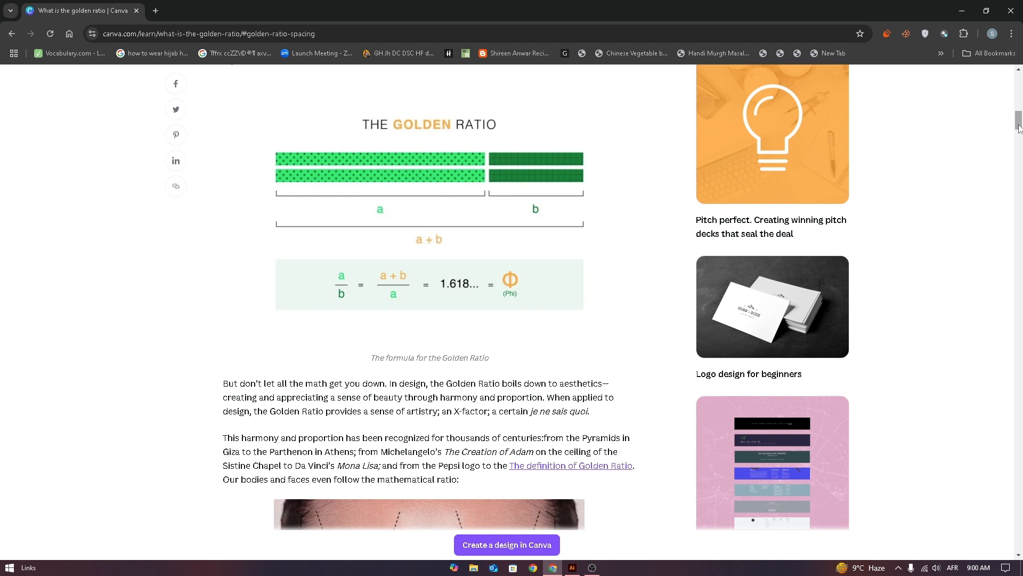
{"action": "left_click_drag", "start_coordinate": [1019, 127], "coordinate": [1019, 181]}
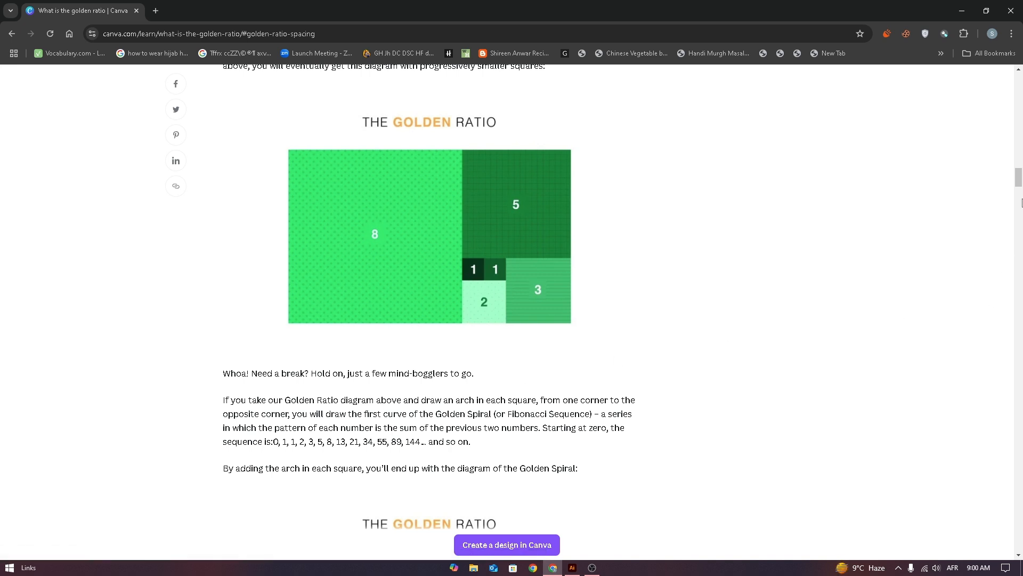
{"action": "scroll", "coordinate": [1021, 202], "scroll_direction": "down", "scroll_amount": 1}
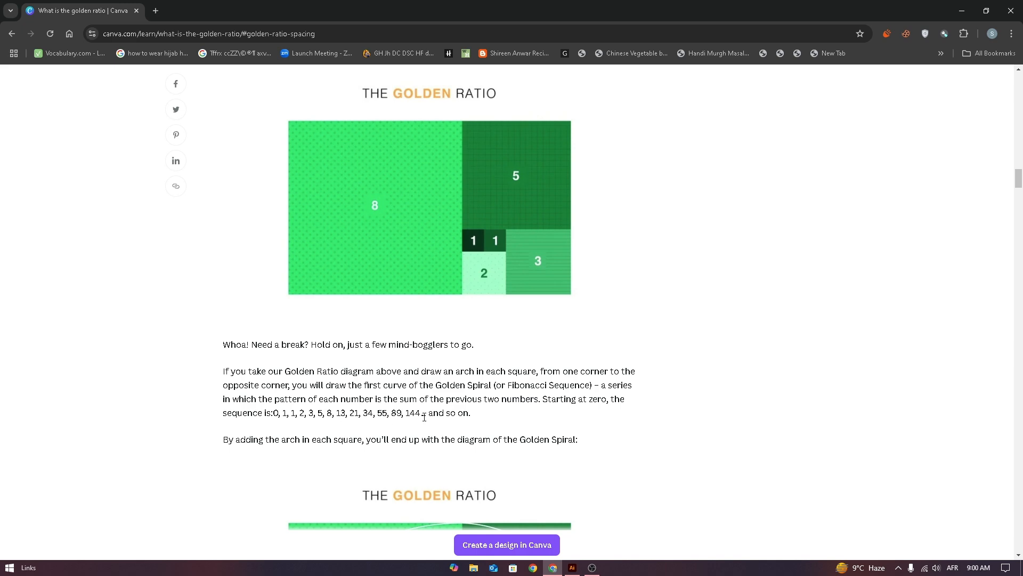
{"action": "mouse_move", "coordinate": [1019, 181]}
{"action": "left_mouse_down"}
{"action": "mouse_move", "coordinate": [1019, 204]}
{"action": "mouse_move", "coordinate": [1019, 179]}
{"action": "left_mouse_up"}
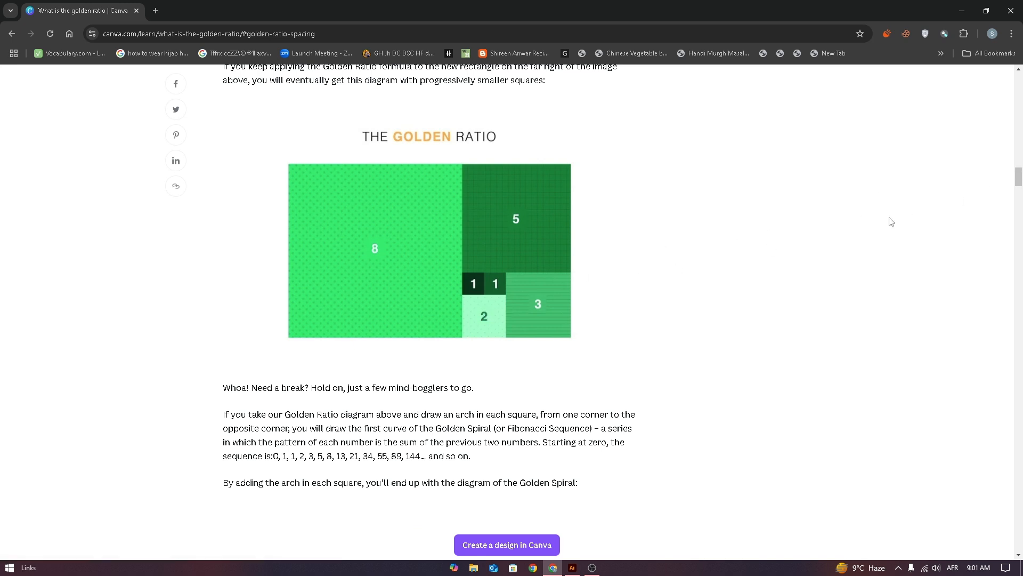
- Examine the article's design examples that overlay the golden ratio grid and spiral, through to the Feld Magazine cover
{"action": "left_click_drag", "start_coordinate": [1019, 178], "coordinate": [1019, 297]}
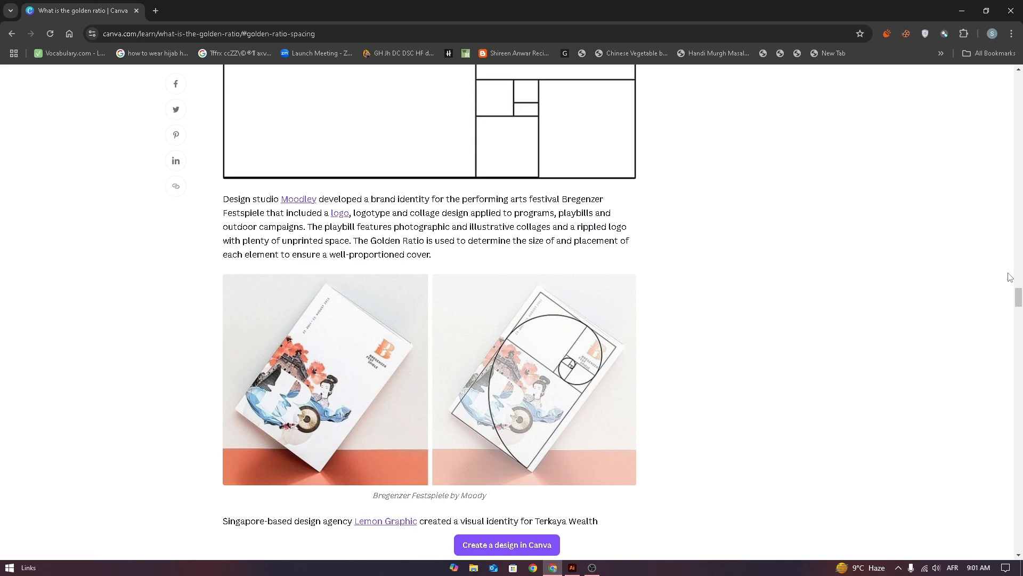
{"action": "left_click_drag", "start_coordinate": [1018, 302], "coordinate": [1019, 351]}
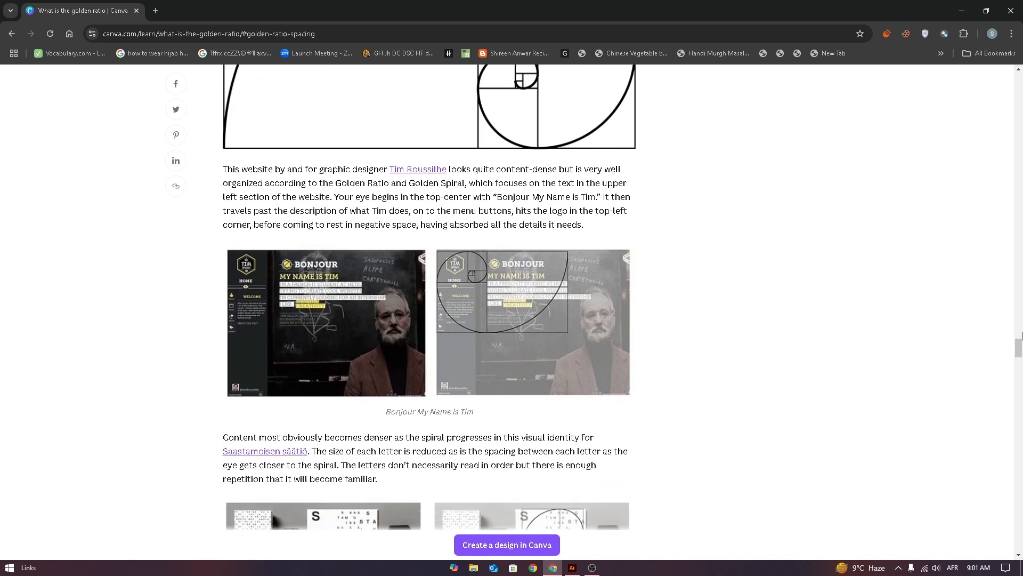
{"action": "left_click_drag", "start_coordinate": [1019, 349], "coordinate": [1020, 405]}
{"action": "left_click_drag", "start_coordinate": [1020, 409], "coordinate": [1020, 451]}
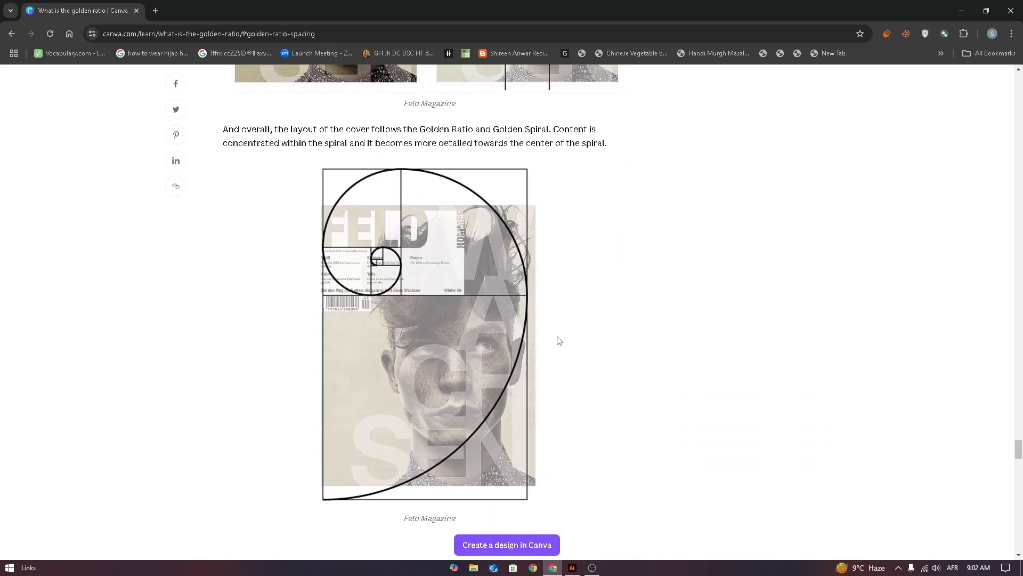
- Switch back to Illustrator and delete the "Golden Ratio" text from the artboard
{"action": "left_click", "coordinate": [577, 569]}
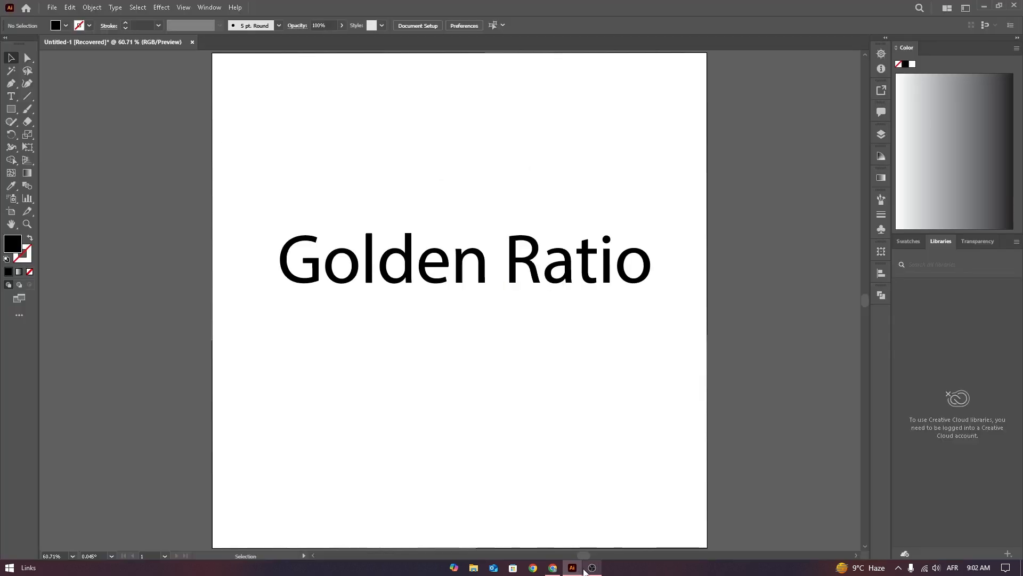
{"action": "left_click", "coordinate": [506, 275]}
{"action": "key", "text": "Delete"}
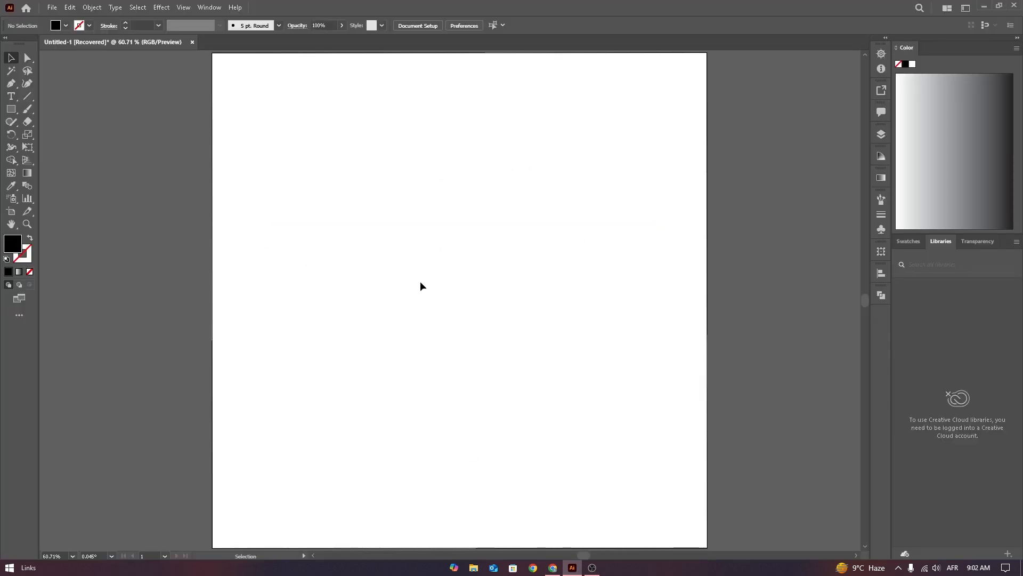
- Draw a square of about 156 px in the artboard's upper right area and duplicate it directly below, edges touching
{"action": "left_click", "coordinate": [11, 109]}
{"action": "left_click_drag", "start_coordinate": [542, 206], "coordinate": [561, 242]}
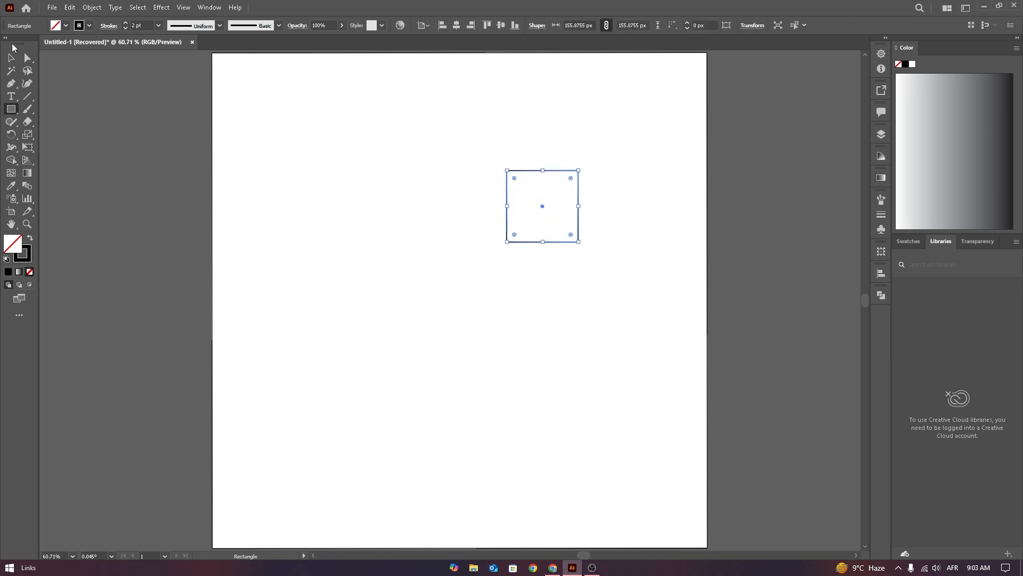
{"action": "left_click", "coordinate": [11, 57]}
{"action": "left_click", "coordinate": [520, 189]}
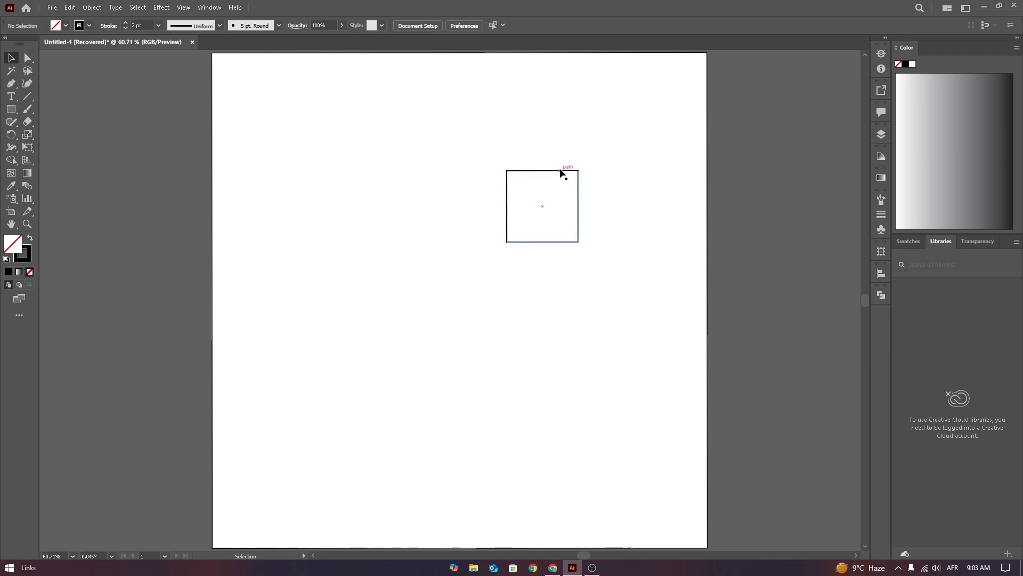
{"action": "left_click_drag", "start_coordinate": [559, 172], "coordinate": [557, 244]}
{"action": "left_click", "coordinate": [608, 229]}
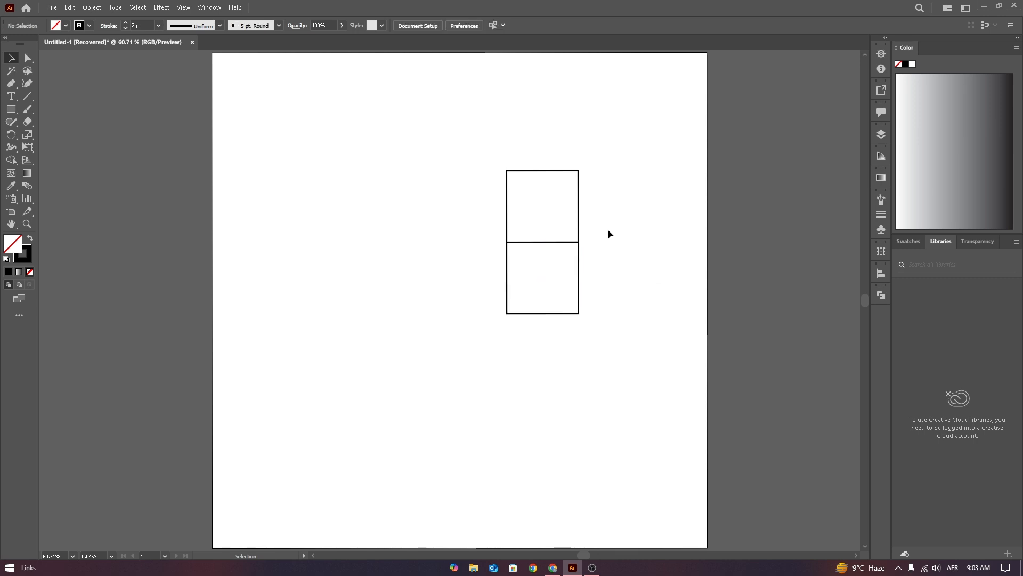
- Draw a square of about 312 px against the left side of the two stacked squares, matching their combined height
{"action": "left_click", "coordinate": [9, 111]}
{"action": "left_click_drag", "start_coordinate": [10, 110], "coordinate": [40, 110]}
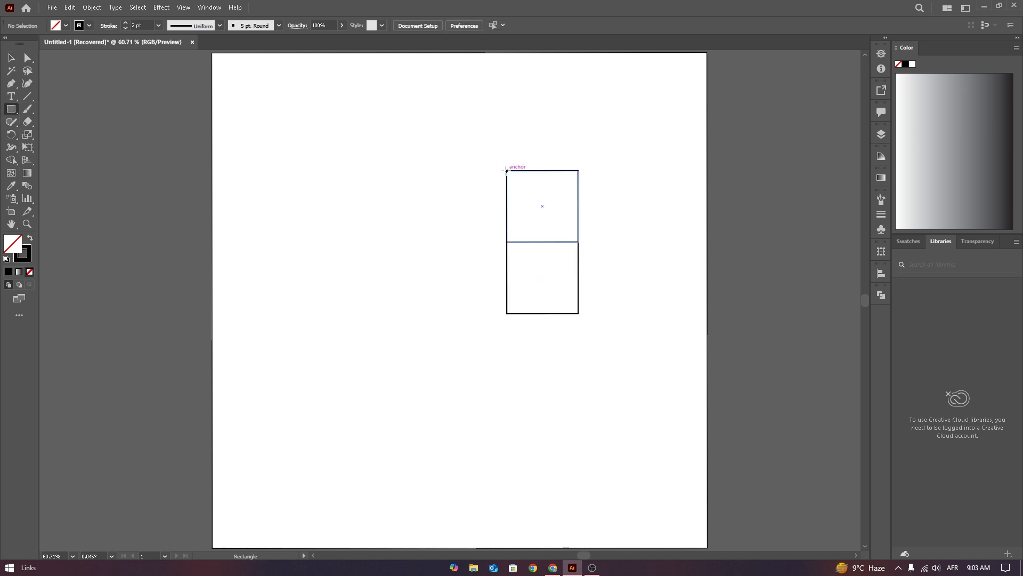
{"action": "mouse_move", "coordinate": [507, 171]}
{"action": "left_mouse_down"}
{"action": "mouse_move", "coordinate": [486, 151]}
{"action": "mouse_move", "coordinate": [489, 193]}
{"action": "mouse_move", "coordinate": [363, 312]}
{"action": "left_mouse_up"}
{"action": "key", "text": "v"}
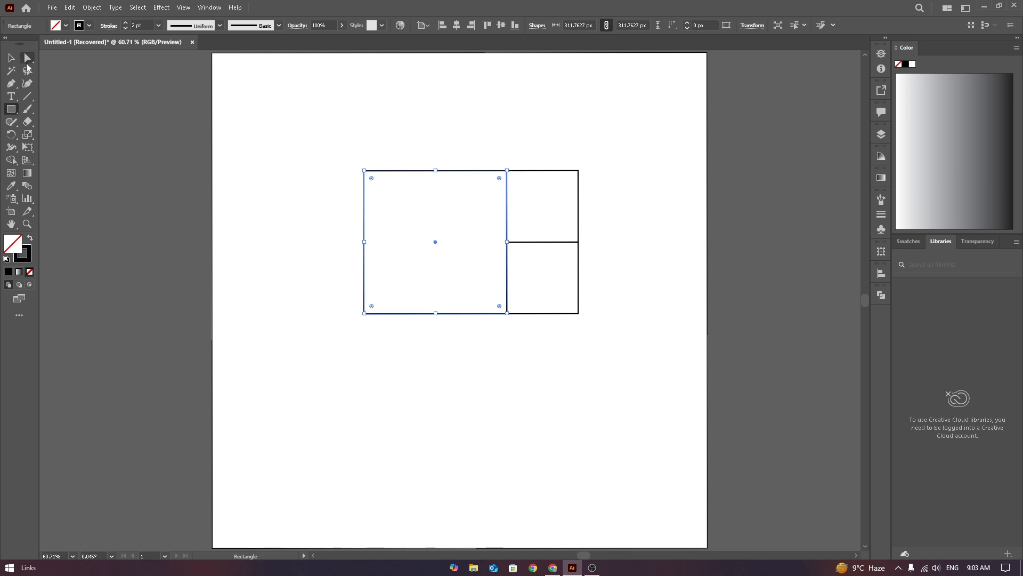
{"action": "left_click", "coordinate": [653, 177]}
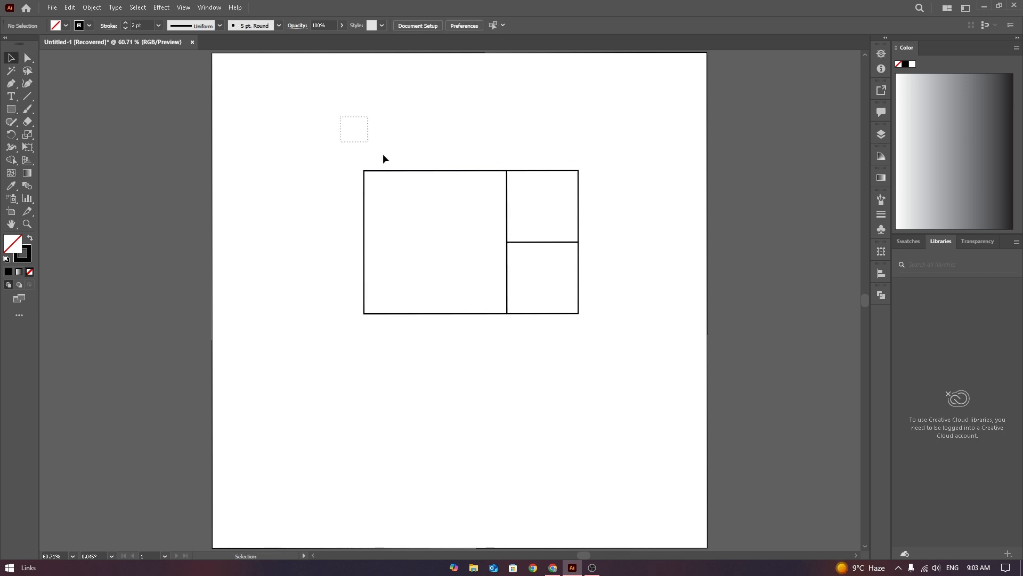
- Rotate all three squares 90° clockwise, then place them at a reduced size in the artboard's right half
{"action": "left_click_drag", "start_coordinate": [383, 159], "coordinate": [651, 424]}
{"action": "left_click_drag", "start_coordinate": [584, 168], "coordinate": [521, 319]}
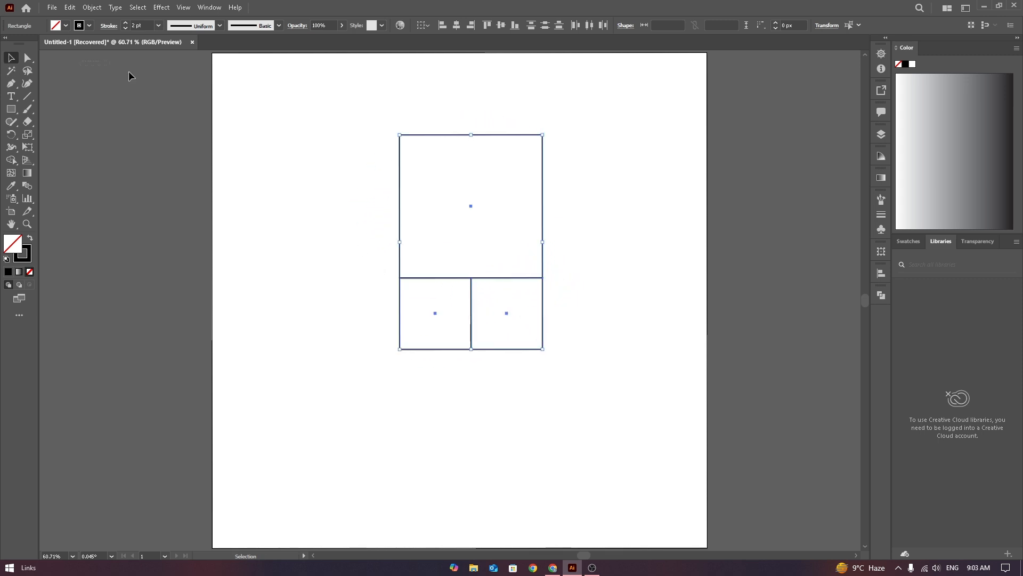
{"action": "left_click_drag", "start_coordinate": [349, 94], "coordinate": [542, 349]}
{"action": "left_click_drag", "start_coordinate": [543, 273], "coordinate": [625, 292]}
{"action": "left_click_drag", "start_coordinate": [620, 146], "coordinate": [594, 174]}
{"action": "left_click", "coordinate": [593, 170]}
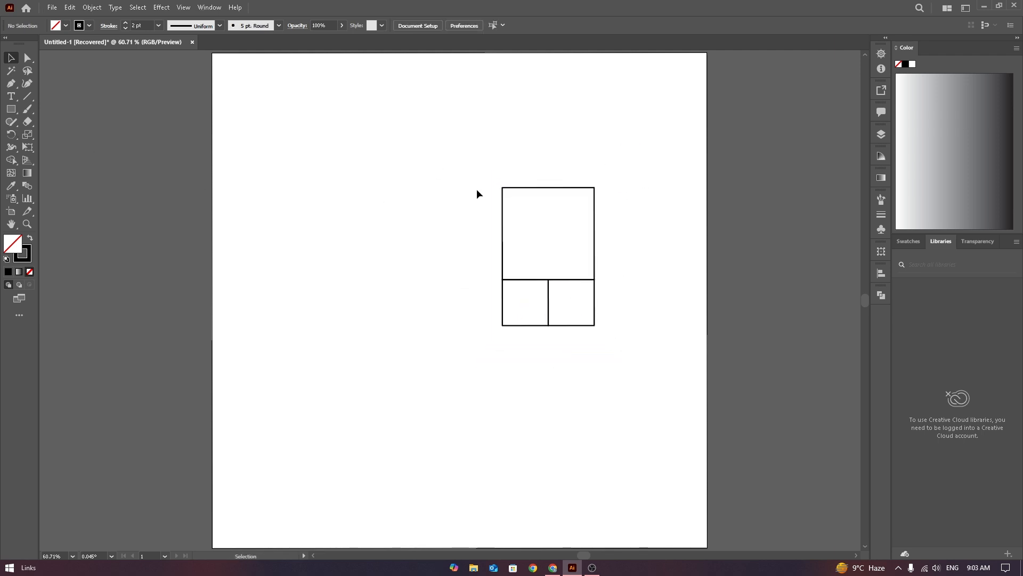
- Draw a square of about 301 px against the left side of the three-square arrangement, matching its full height
{"action": "left_click_drag", "start_coordinate": [11, 109], "coordinate": [54, 107]}
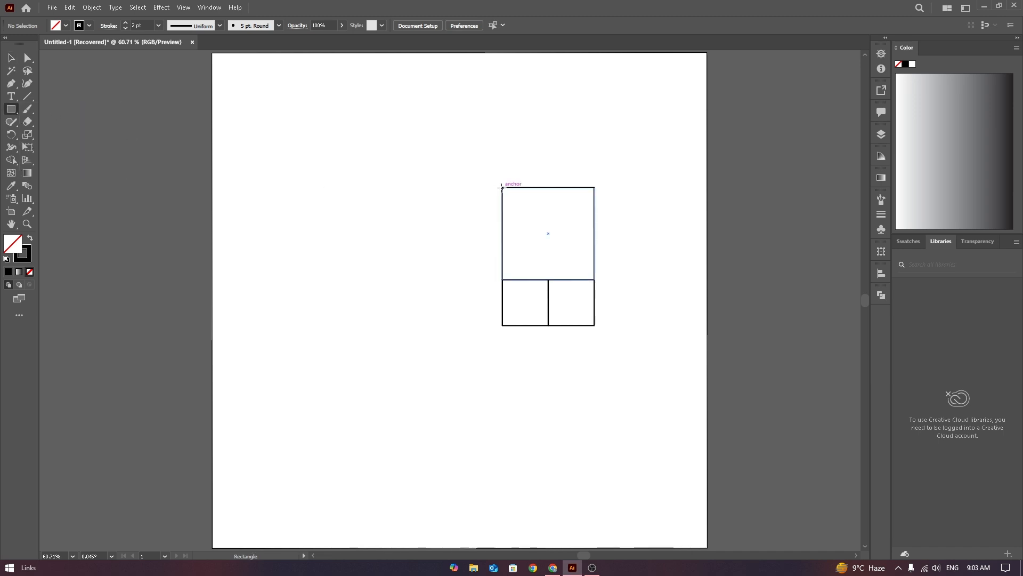
{"action": "left_click_drag", "start_coordinate": [502, 187], "coordinate": [364, 320]}
{"action": "left_click", "coordinate": [12, 60]}
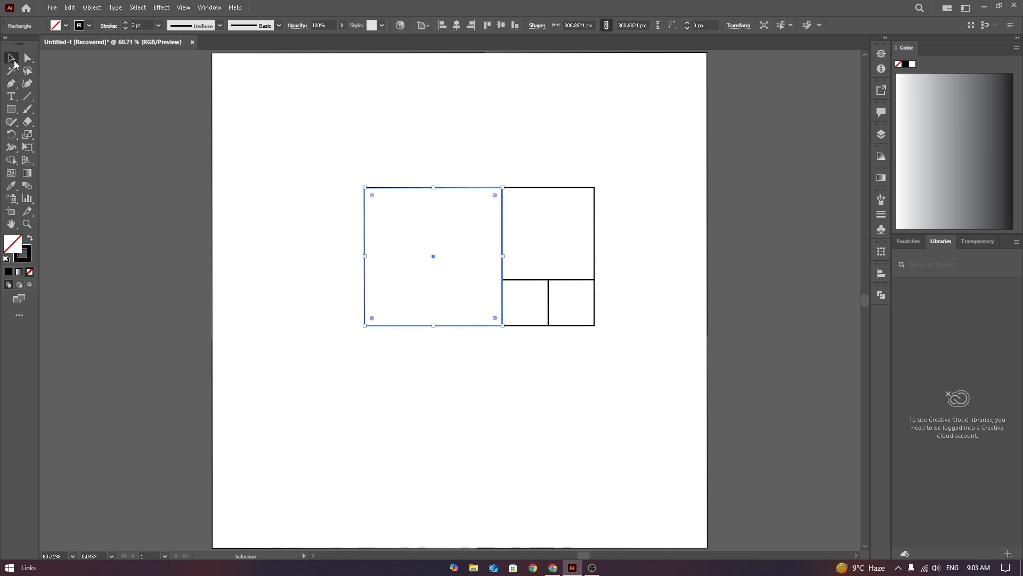
- Rotate the four squares together 90° clockwise and fit them at a smaller size in the artboard's right half
{"action": "left_click", "coordinate": [365, 160]}
{"action": "left_click_drag", "start_coordinate": [319, 149], "coordinate": [610, 411]}
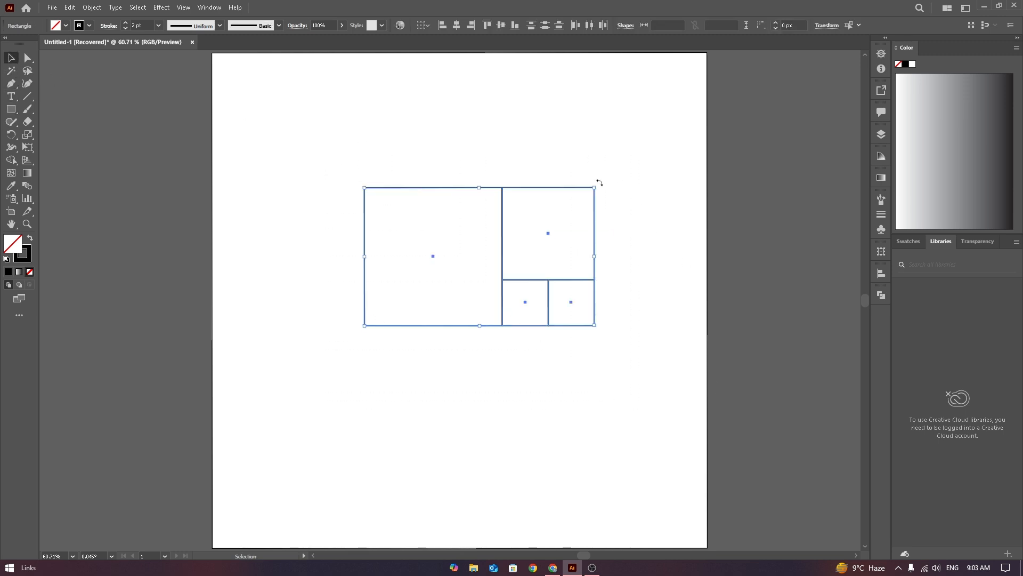
{"action": "left_click_drag", "start_coordinate": [599, 183], "coordinate": [539, 353]}
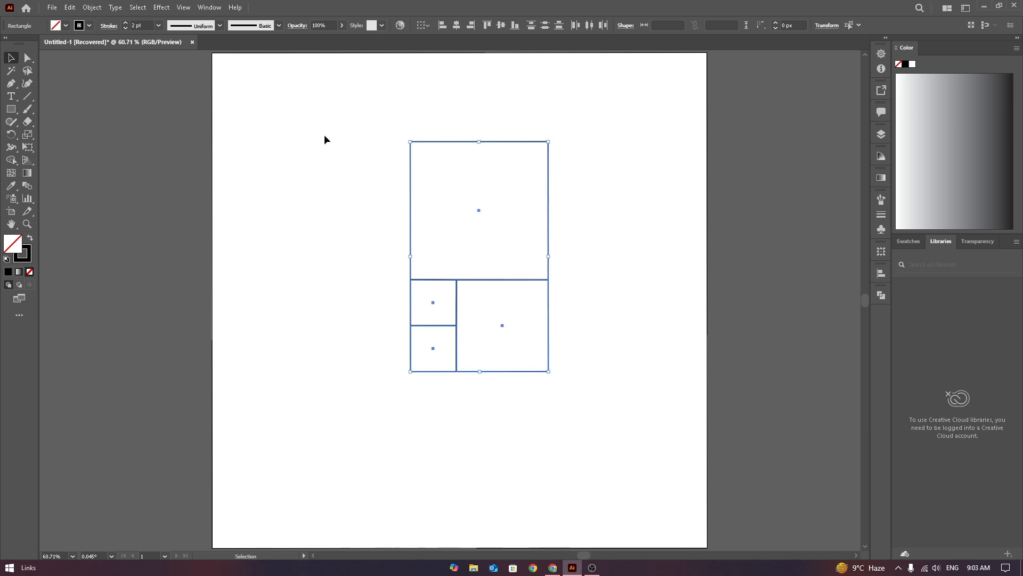
{"action": "left_click_drag", "start_coordinate": [549, 142], "coordinate": [617, 177]}
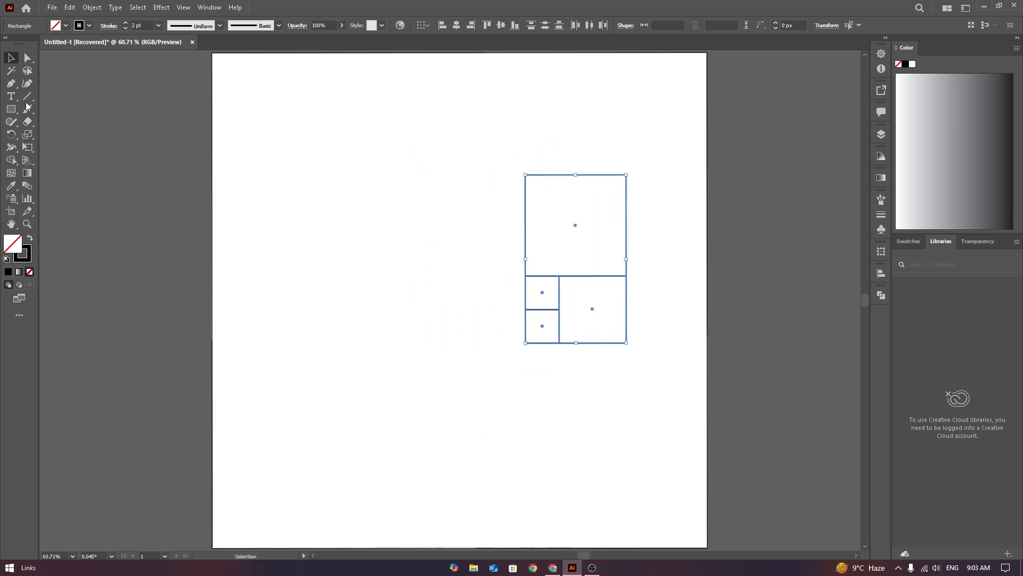
- Draw a square of about 367 px against the left side of the four-square arrangement, matching its full height
{"action": "left_click", "coordinate": [11, 109]}
{"action": "left_click", "coordinate": [12, 59]}
{"action": "left_click", "coordinate": [89, 96]}
{"action": "left_click", "coordinate": [11, 109]}
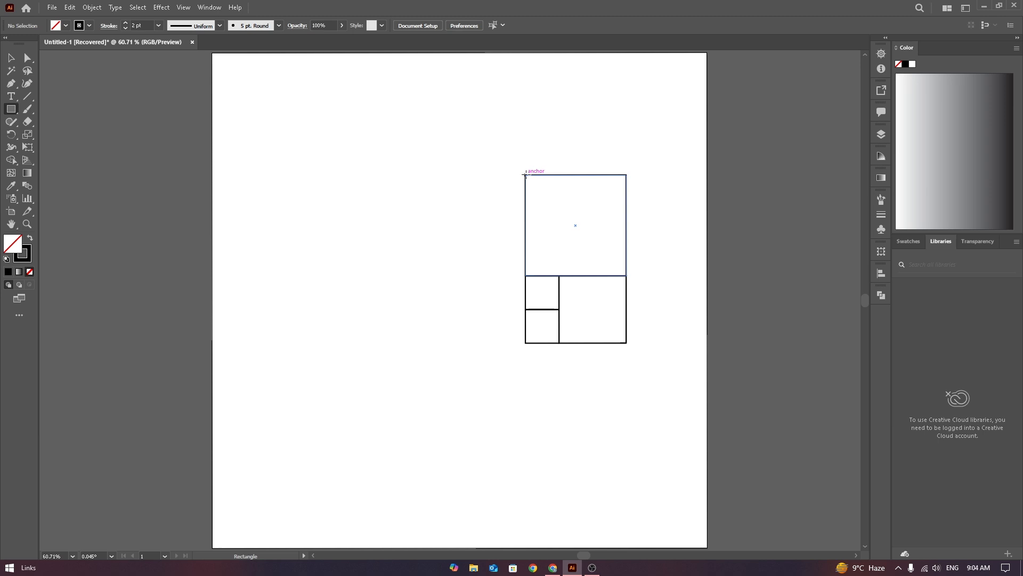
{"action": "mouse_move", "coordinate": [525, 175]}
{"action": "left_mouse_down"}
{"action": "mouse_move", "coordinate": [505, 213]}
{"action": "mouse_move", "coordinate": [357, 342]}
{"action": "left_mouse_up"}
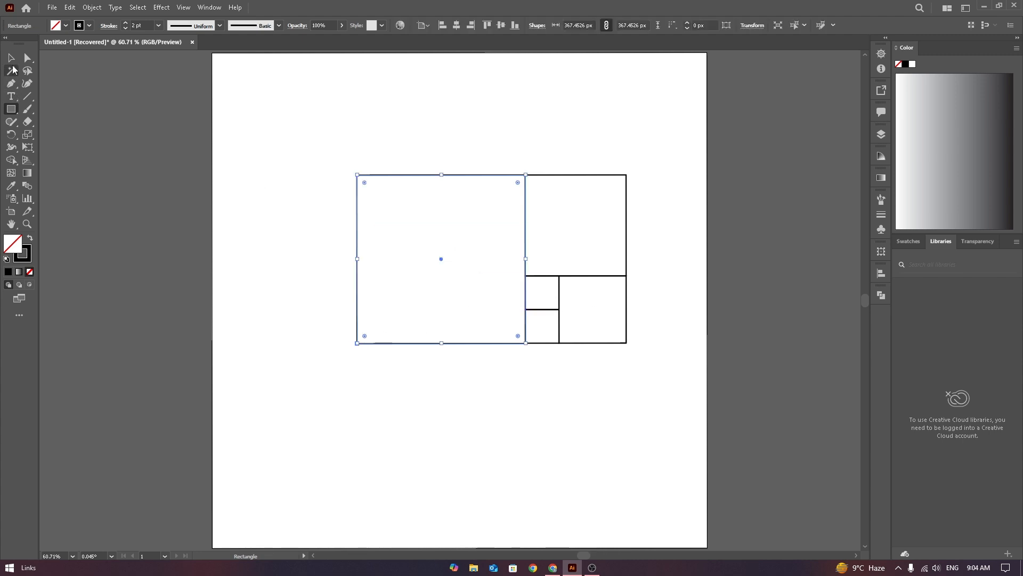
- Rotate the five squares together 90° clockwise and place them, scaled down, in the artboard's right half
{"action": "left_click", "coordinate": [12, 58]}
{"action": "left_click", "coordinate": [280, 116]}
{"action": "left_click_drag", "start_coordinate": [344, 117], "coordinate": [586, 341]}
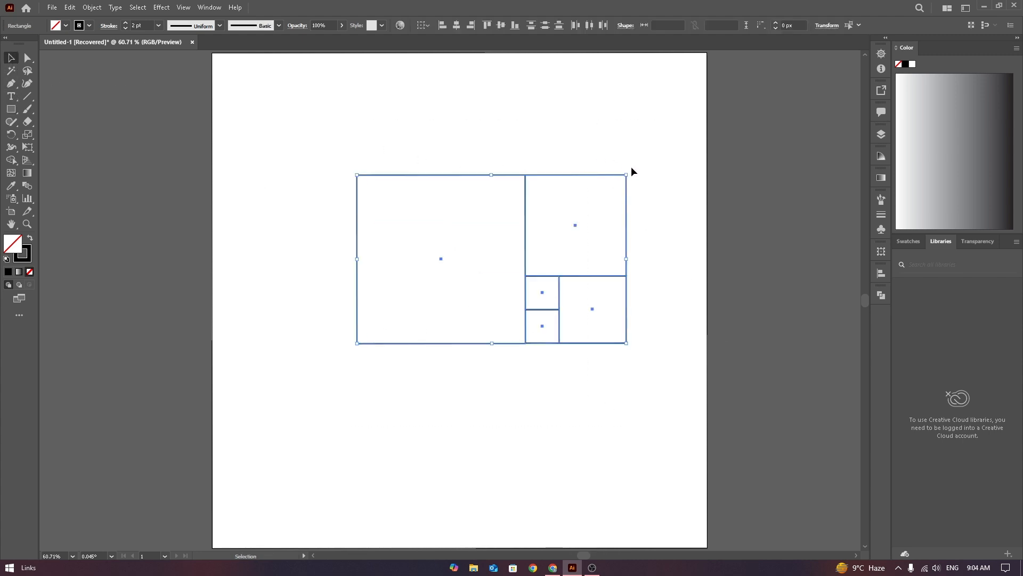
{"action": "left_click", "coordinate": [630, 172]}
{"action": "left_click_drag", "start_coordinate": [279, 136], "coordinate": [704, 416]}
{"action": "left_click_drag", "start_coordinate": [631, 168], "coordinate": [567, 351]}
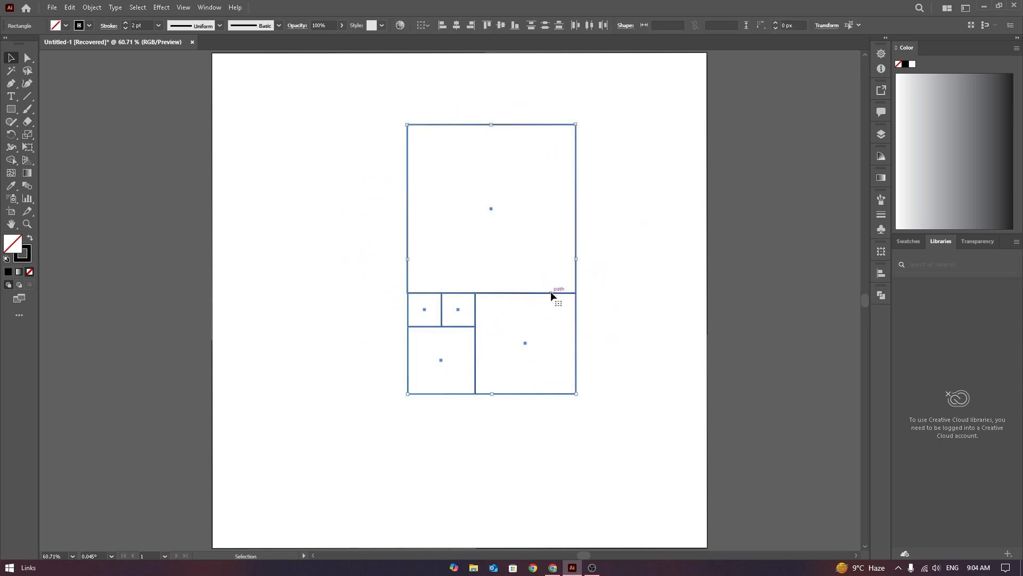
{"action": "left_click_drag", "start_coordinate": [551, 292], "coordinate": [628, 293]}
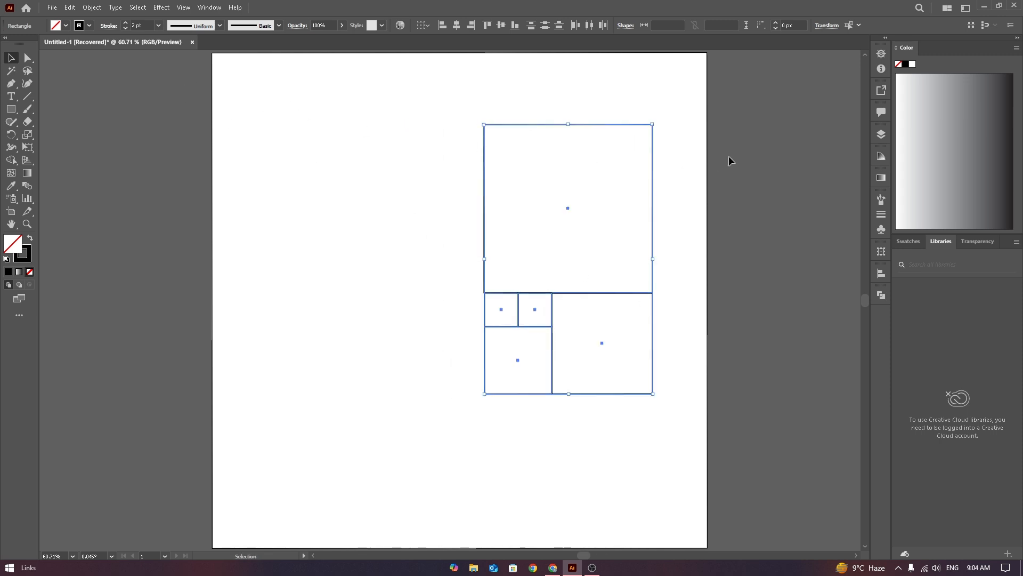
{"action": "left_click_drag", "start_coordinate": [653, 124], "coordinate": [628, 163]}
{"action": "left_click", "coordinate": [406, 144]}
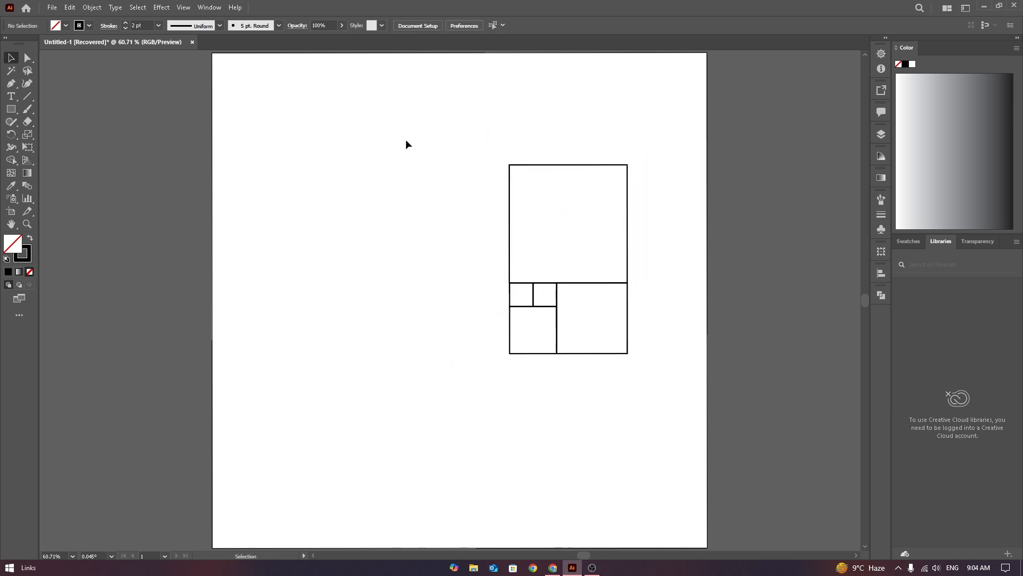
- Draw a square against the left side of the five-square arrangement, spanning its full height
{"action": "left_click_drag", "start_coordinate": [5, 108], "coordinate": [40, 109]}
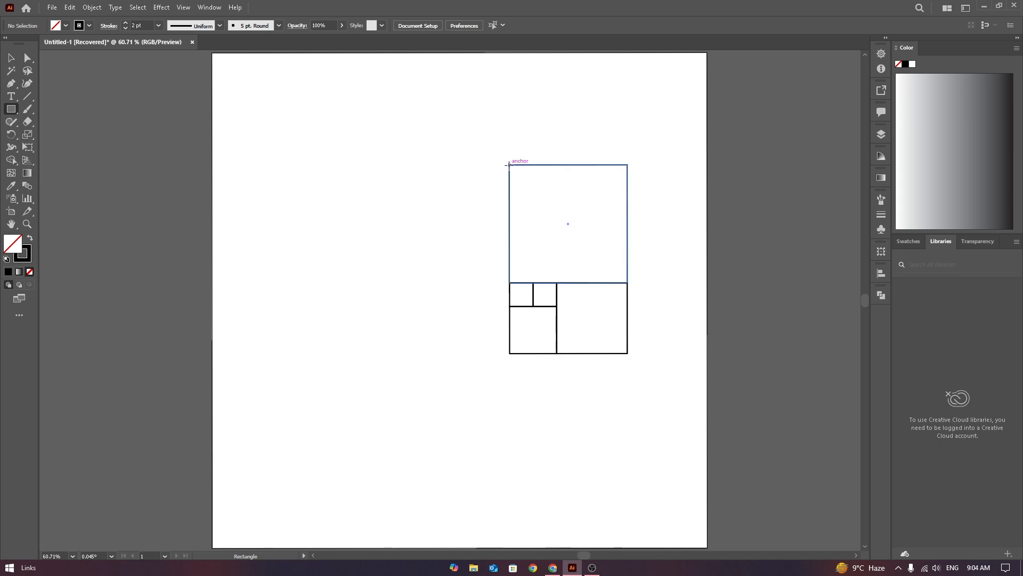
{"action": "left_click_drag", "start_coordinate": [509, 164], "coordinate": [321, 352]}
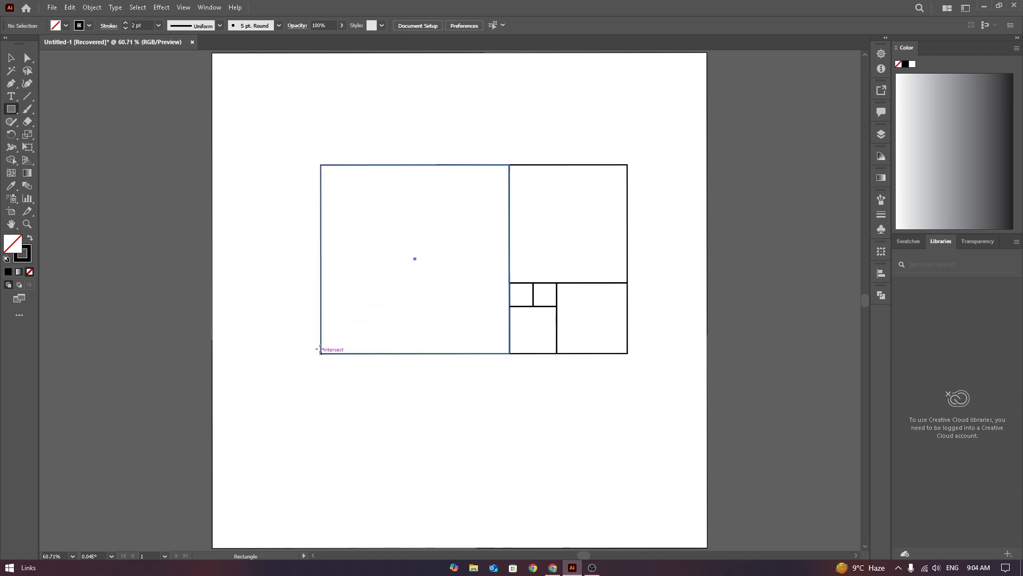
{"action": "left_click", "coordinate": [11, 58]}
- Rotate the six squares together 90° clockwise, scale them down and place them in the artboard's right half
{"action": "left_click_drag", "start_coordinate": [301, 119], "coordinate": [634, 362]}
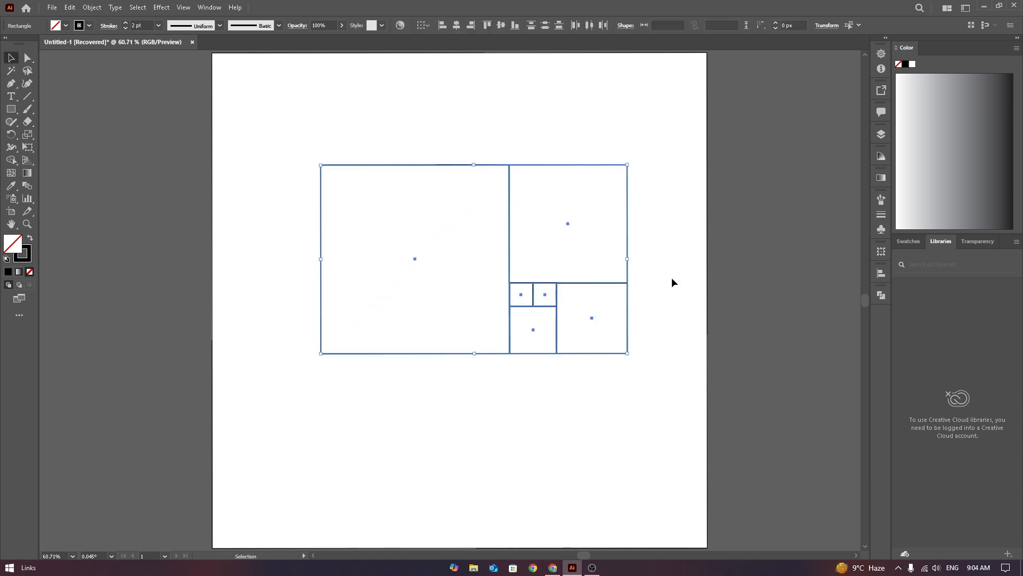
{"action": "left_click_drag", "start_coordinate": [641, 203], "coordinate": [560, 346]}
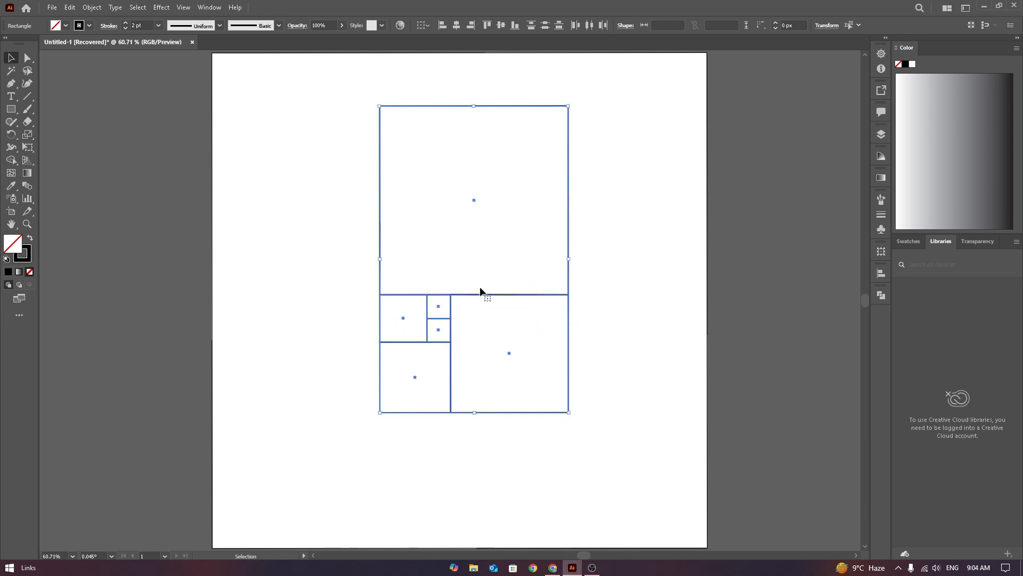
{"action": "left_click_drag", "start_coordinate": [328, 90], "coordinate": [588, 454]}
{"action": "left_click_drag", "start_coordinate": [568, 106], "coordinate": [538, 153]}
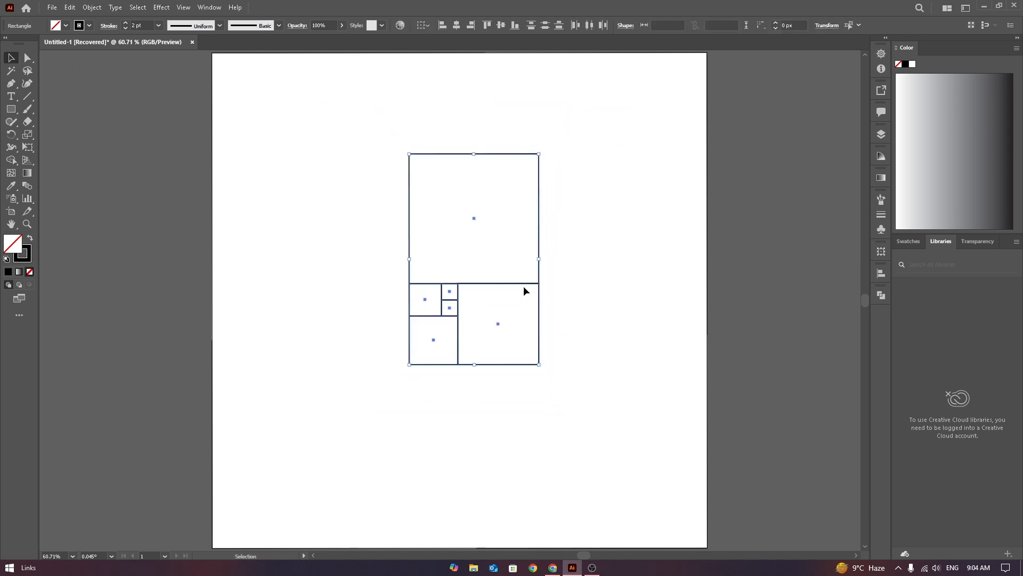
{"action": "left_click_drag", "start_coordinate": [524, 289], "coordinate": [616, 282]}
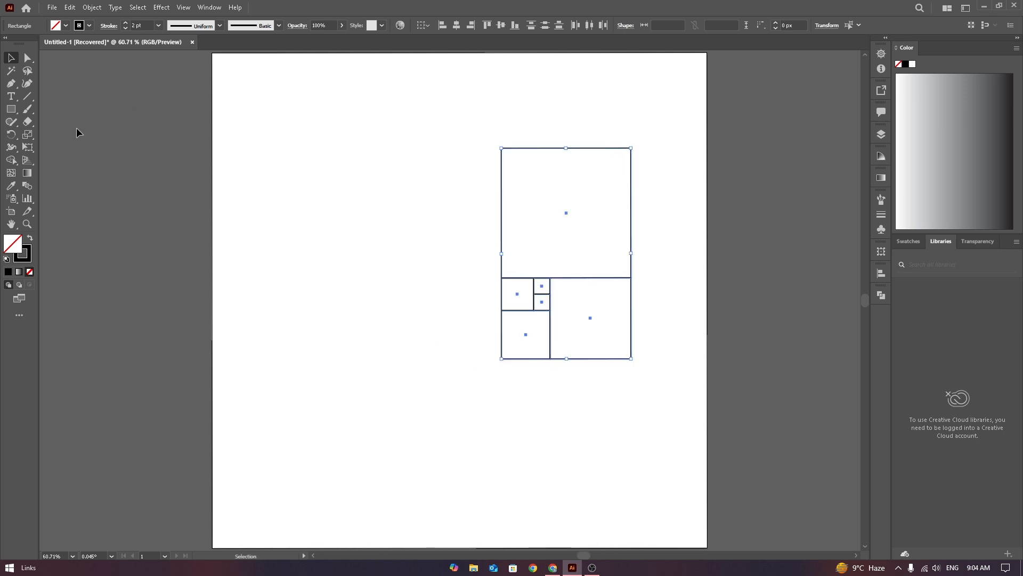
{"action": "key", "text": "ctrl+shift+g"}
- Draw a square of about 460 px against the left side of the six-square arrangement, matching its full height
{"action": "left_click", "coordinate": [11, 109]}
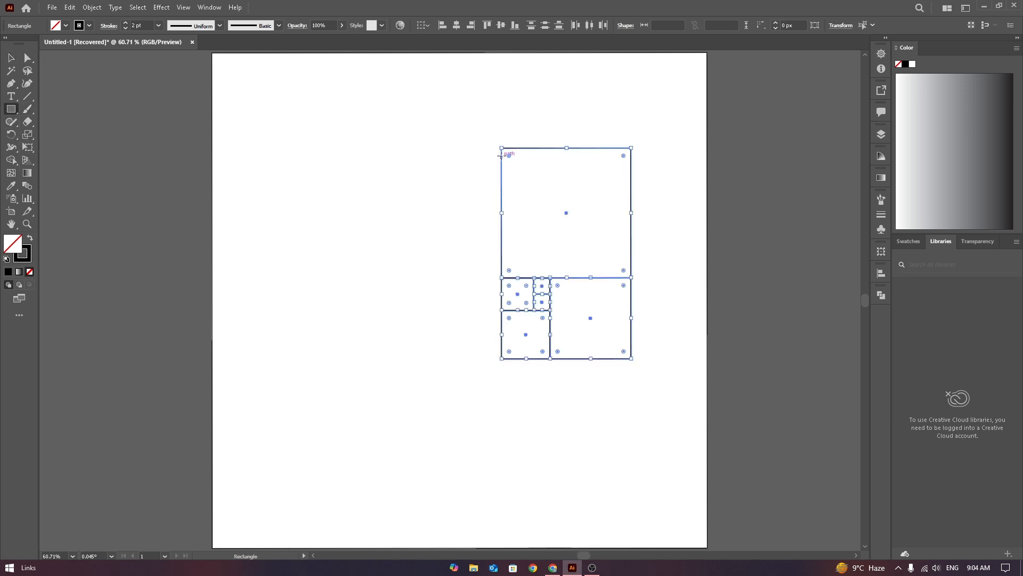
{"action": "left_click", "coordinate": [11, 58]}
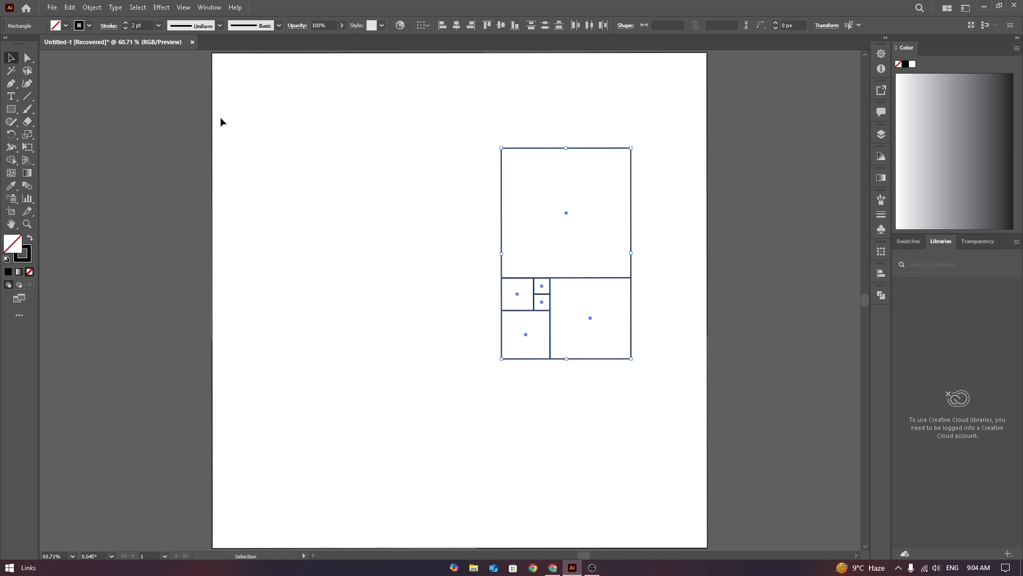
{"action": "left_click", "coordinate": [11, 109]}
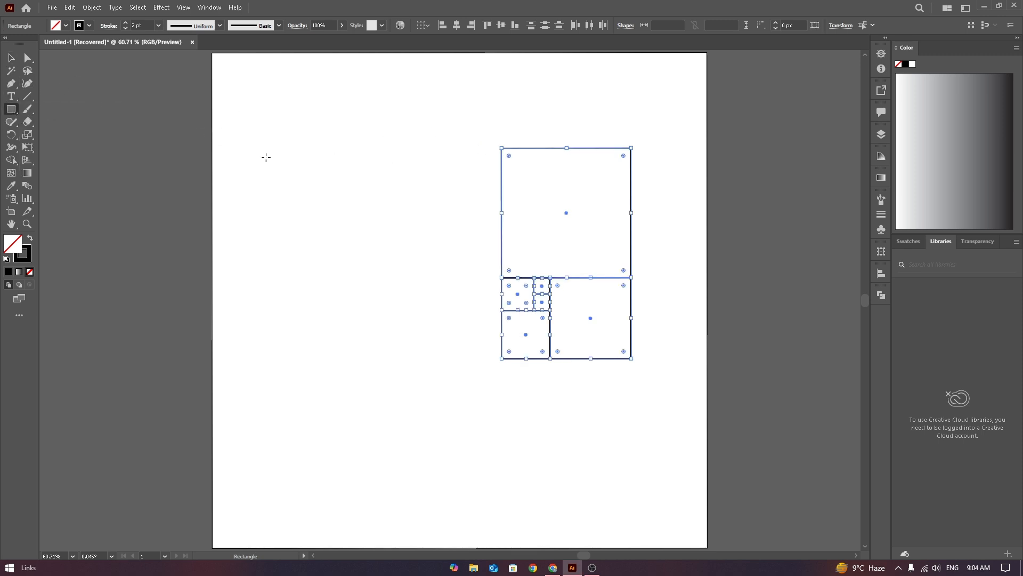
{"action": "left_click", "coordinate": [12, 58]}
{"action": "left_click", "coordinate": [78, 84]}
{"action": "left_click", "coordinate": [11, 108]}
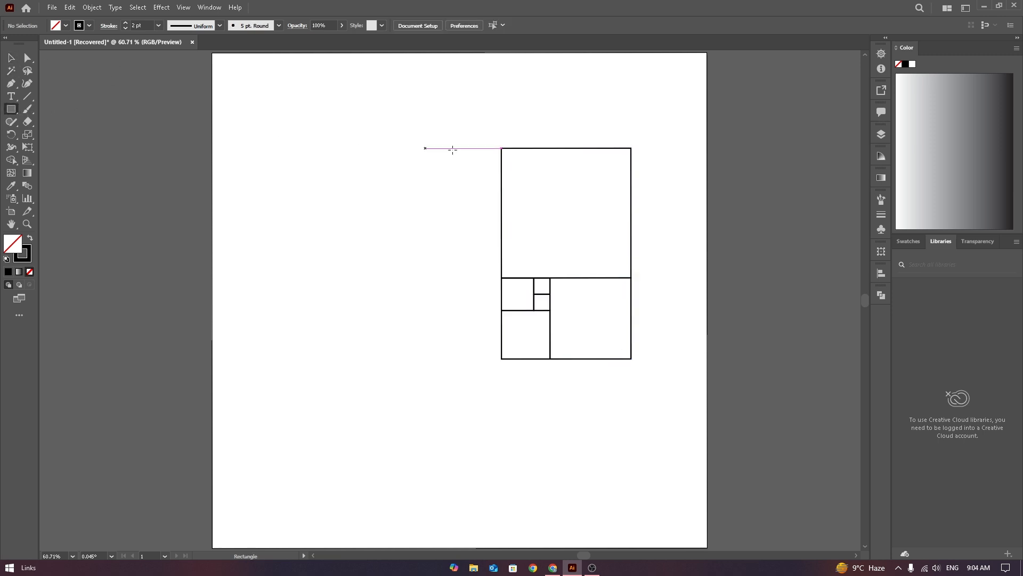
{"action": "left_click_drag", "start_coordinate": [501, 148], "coordinate": [331, 354]}
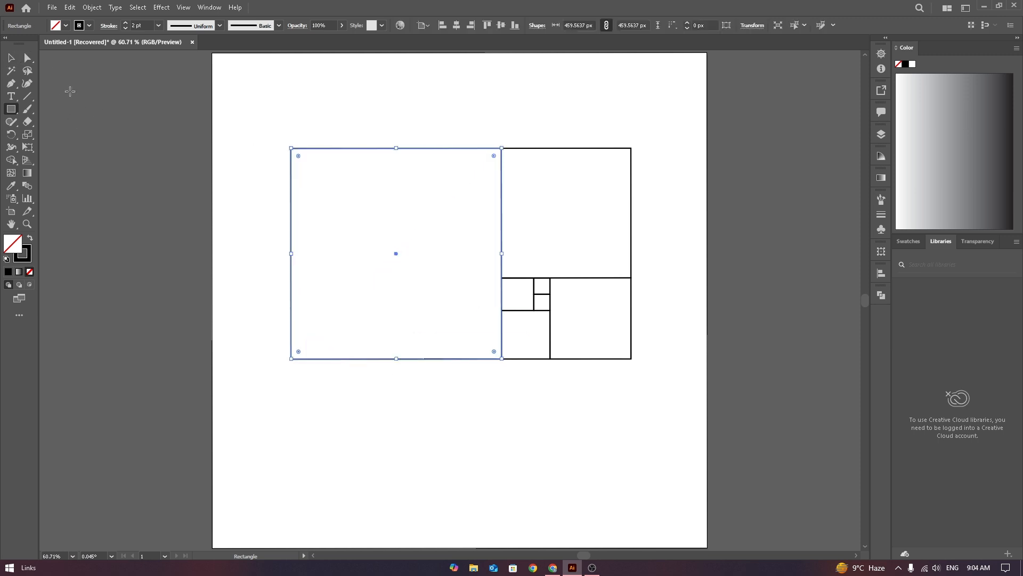
- Rotate the seven squares together 90° clockwise and fit them at a smaller size in the artboard's right half
{"action": "left_click", "coordinate": [13, 58]}
{"action": "left_click_drag", "start_coordinate": [242, 96], "coordinate": [567, 366]}
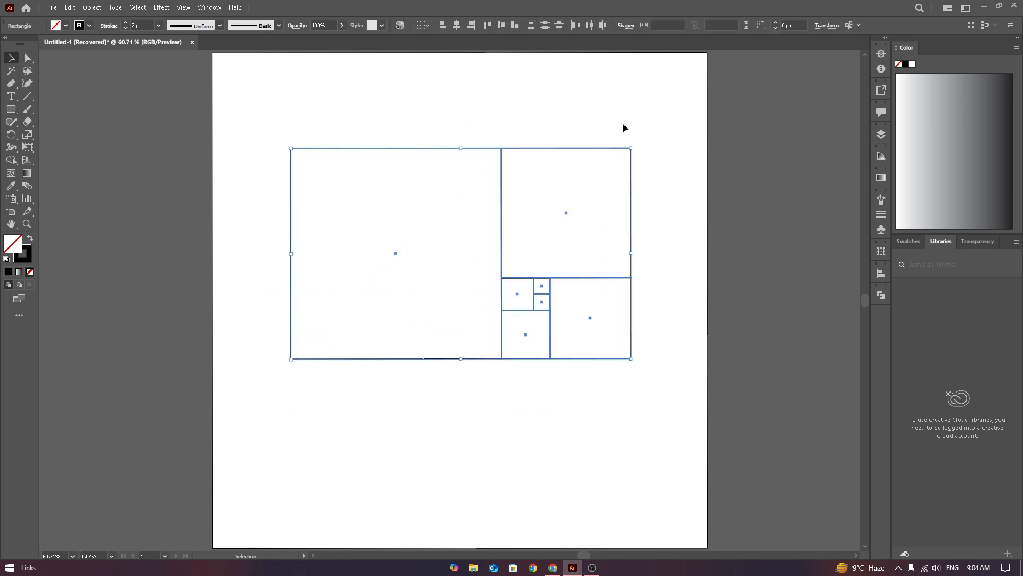
{"action": "left_click_drag", "start_coordinate": [636, 143], "coordinate": [509, 331]}
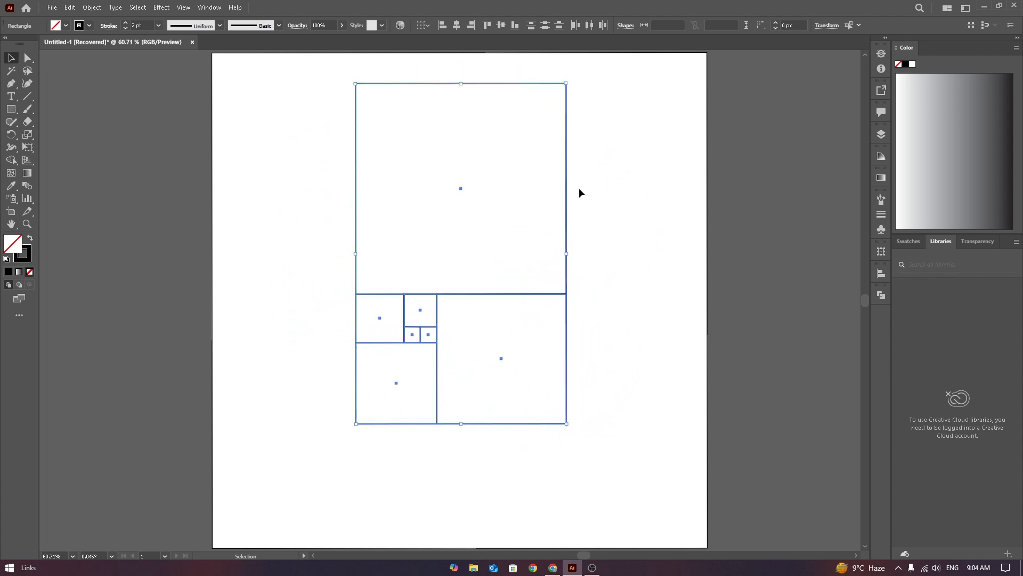
{"action": "left_click_drag", "start_coordinate": [566, 82], "coordinate": [584, 145]}
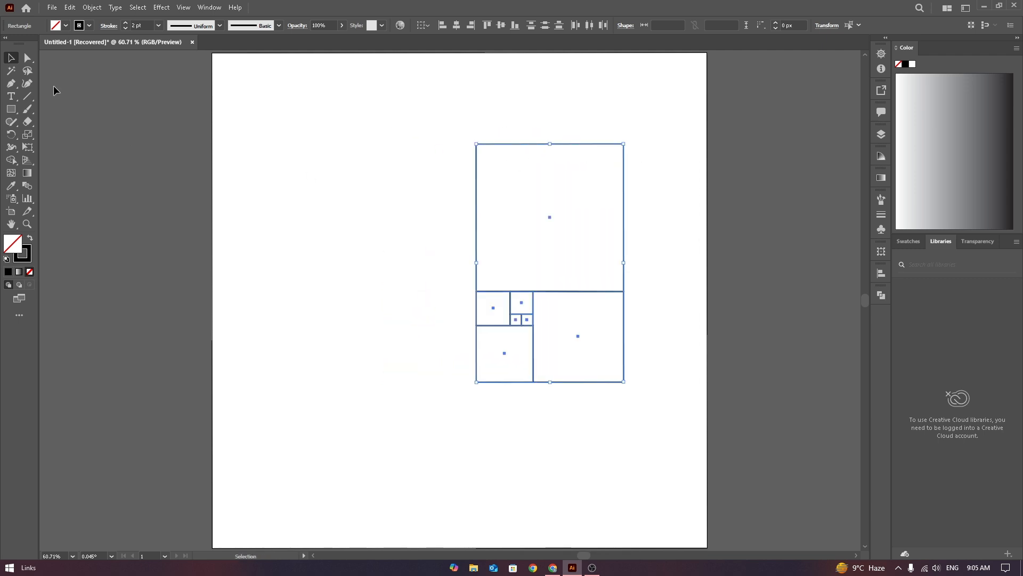
- Draw a square of about 519 px against the left side of the seven-square arrangement, spanning its full height
{"action": "left_click_drag", "start_coordinate": [16, 109], "coordinate": [69, 110]}
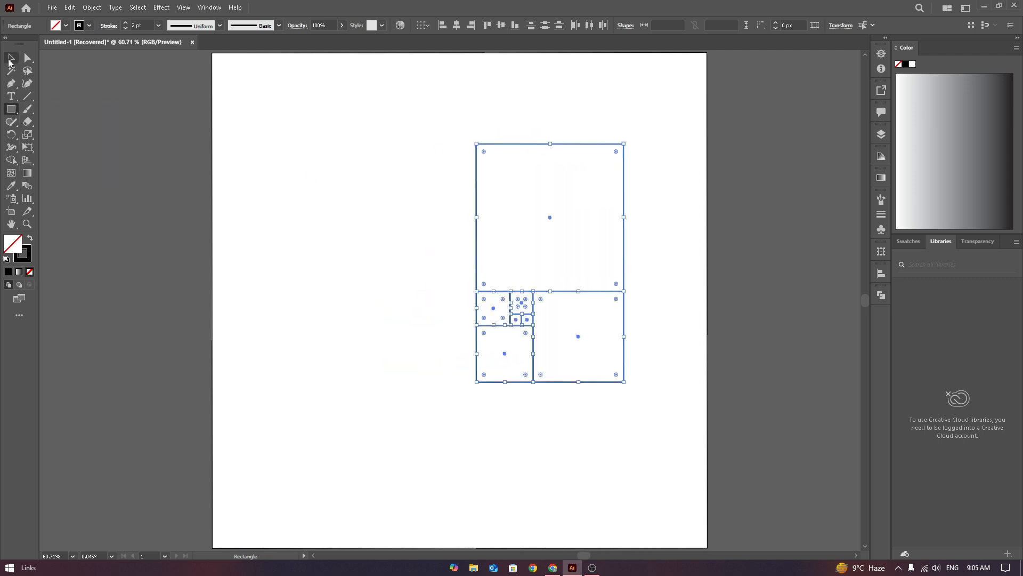
{"action": "left_click", "coordinate": [11, 58]}
{"action": "left_click", "coordinate": [58, 96]}
{"action": "left_click", "coordinate": [12, 109]}
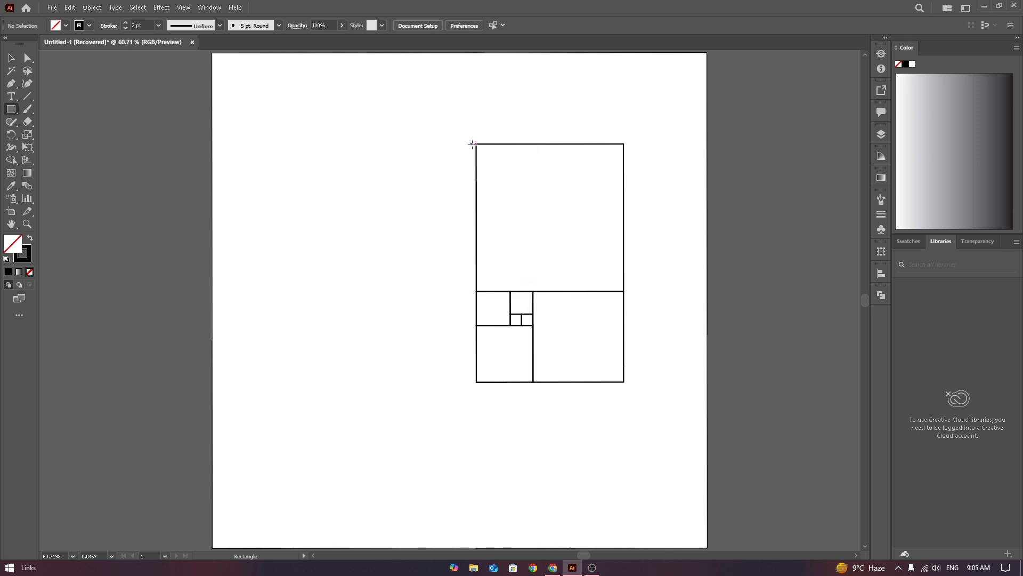
{"action": "mouse_move", "coordinate": [477, 143]}
{"action": "left_mouse_down"}
{"action": "mouse_move", "coordinate": [363, 279]}
{"action": "mouse_move", "coordinate": [245, 381]}
{"action": "left_mouse_up"}
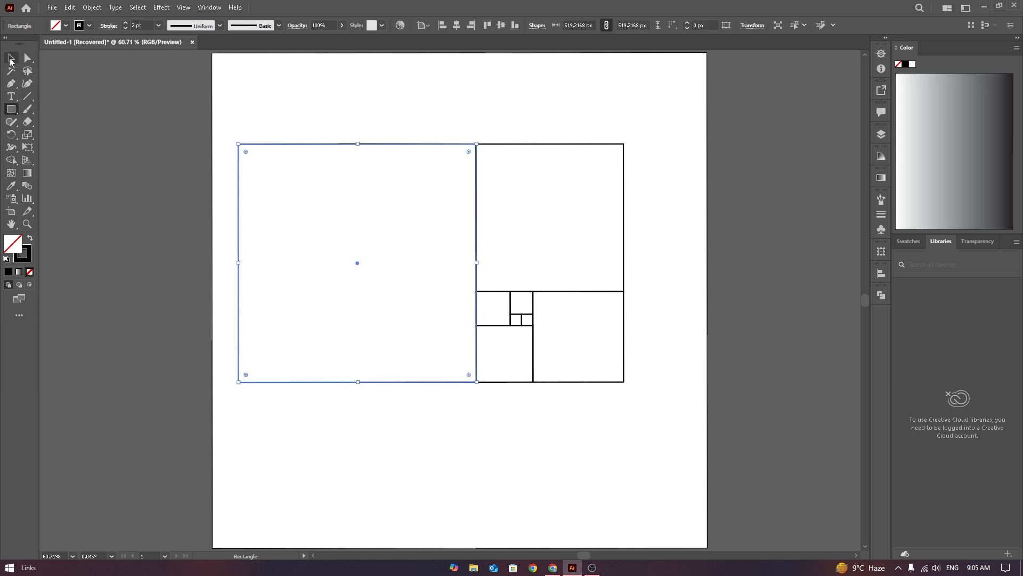
- Scale the complete eight-square grid down proportionally to about 675 px wide and move it to the artboard's horizontal centre
{"action": "left_click", "coordinate": [10, 58]}
{"action": "left_click", "coordinate": [486, 227]}
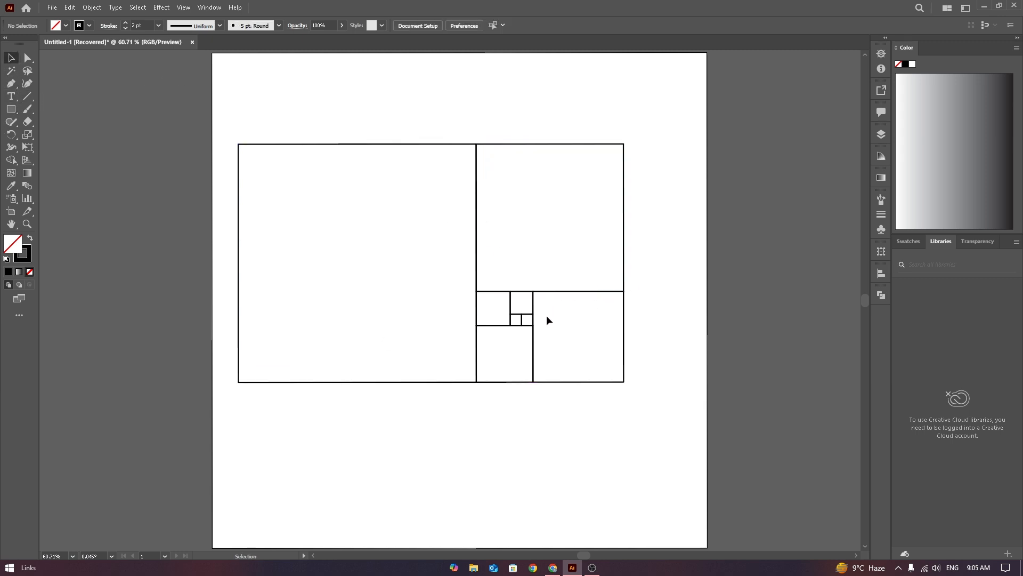
{"action": "left_click_drag", "start_coordinate": [292, 92], "coordinate": [661, 326]}
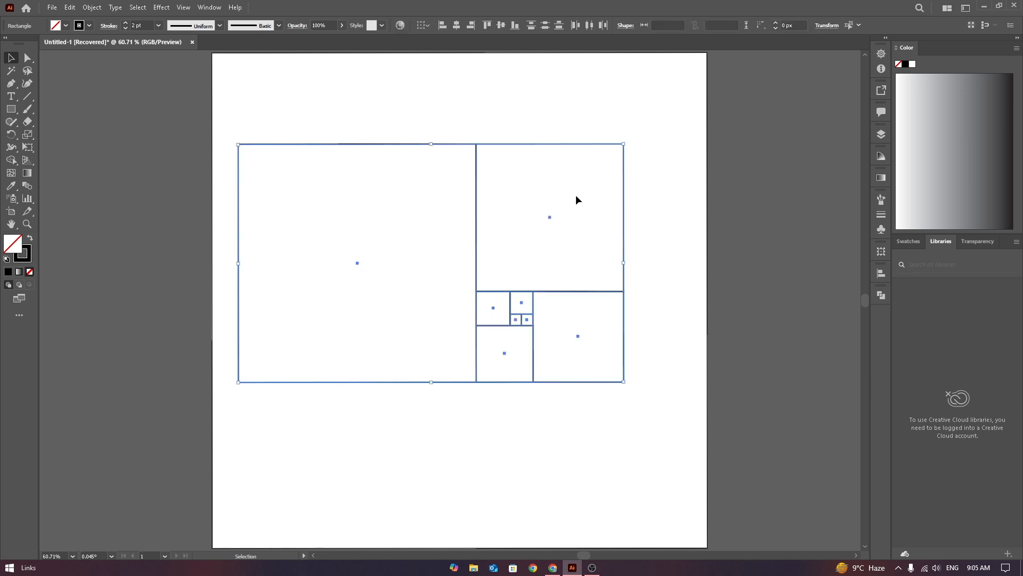
{"action": "left_click_drag", "start_coordinate": [628, 147], "coordinate": [586, 167]}
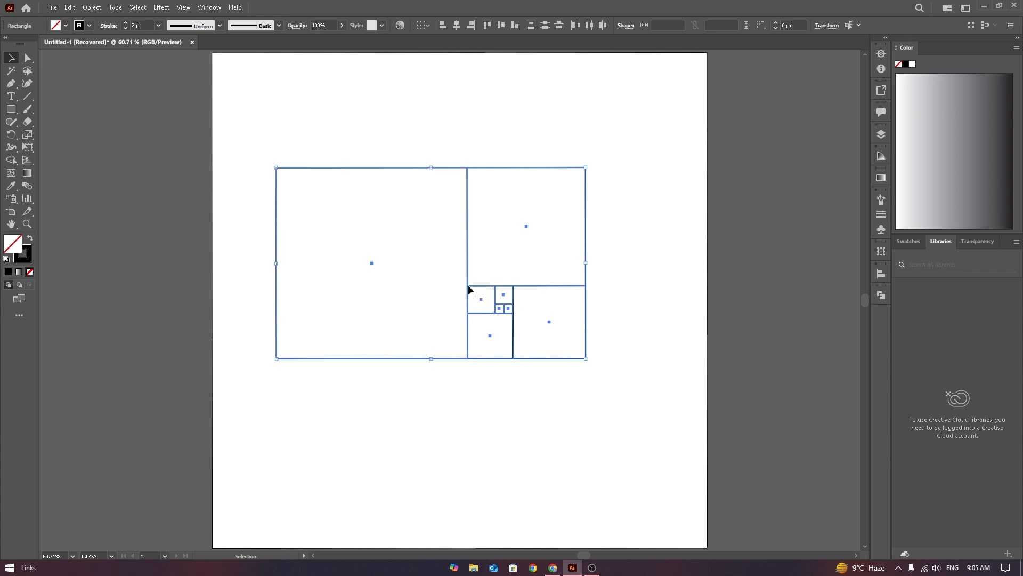
{"action": "left_click_drag", "start_coordinate": [469, 286], "coordinate": [497, 285]}
{"action": "left_click", "coordinate": [647, 142]}
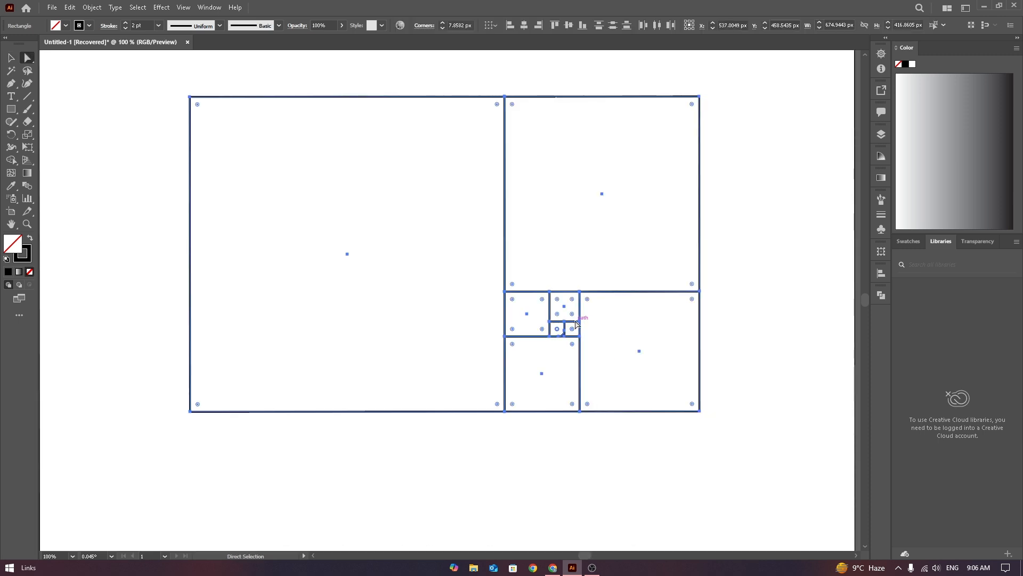
- Round one outer corner of each of the four smallest squares into quarter-circle arcs that form the start of a spiral
{"action": "scroll", "coordinate": [564, 339], "scroll_direction": "up", "scroll_amount": 1}
{"action": "scroll", "coordinate": [564, 339], "scroll_direction": "up", "scroll_amount": 1}
{"action": "scroll", "coordinate": [567, 371], "scroll_direction": "up", "scroll_amount": 2}
{"action": "left_click", "coordinate": [560, 367]}
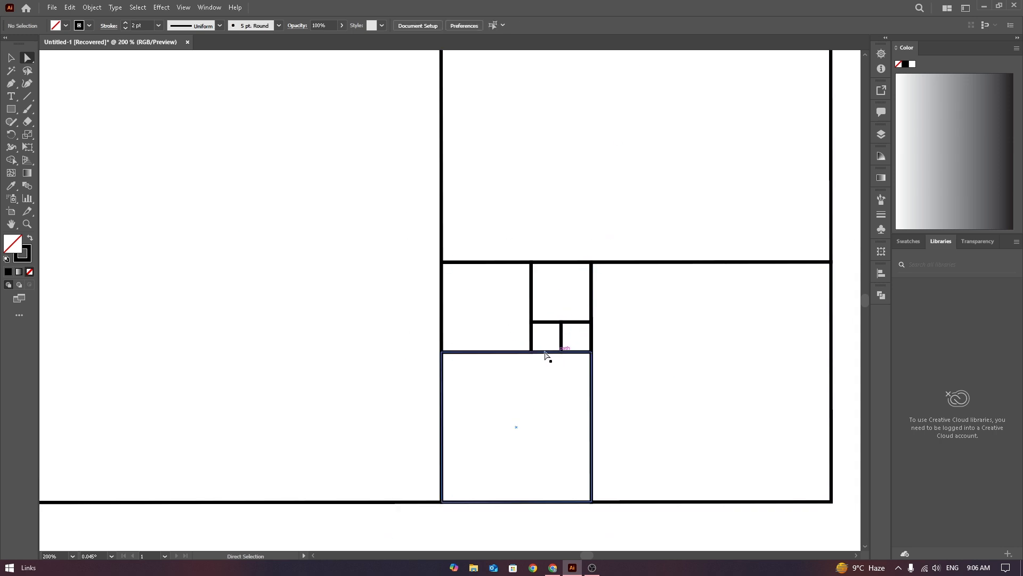
{"action": "left_click_drag", "start_coordinate": [521, 337], "coordinate": [545, 310]}
{"action": "left_click", "coordinate": [606, 369]}
{"action": "left_click_drag", "start_coordinate": [592, 282], "coordinate": [579, 254]}
{"action": "left_click_drag", "start_coordinate": [584, 270], "coordinate": [555, 308]}
{"action": "left_click", "coordinate": [491, 278]}
{"action": "left_click_drag", "start_coordinate": [421, 238], "coordinate": [535, 335]}
{"action": "left_click", "coordinate": [745, 389]}
{"action": "scroll", "coordinate": [693, 378], "scroll_direction": "down", "scroll_amount": 3}
{"action": "scroll", "coordinate": [713, 381], "scroll_direction": "up", "scroll_amount": 1}
- Round one outer corner of each of the four larger squares to its maximum, continuing the spiral to the largest square
{"action": "left_click_drag", "start_coordinate": [534, 418], "coordinate": [578, 460]}
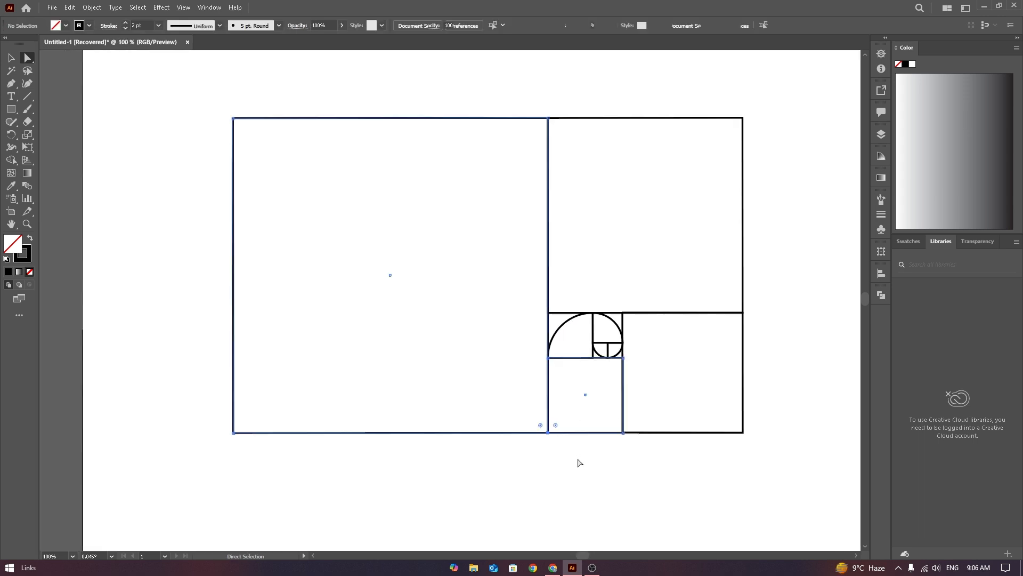
{"action": "left_click_drag", "start_coordinate": [555, 425], "coordinate": [661, 374]}
{"action": "left_click", "coordinate": [722, 375]}
{"action": "left_click_drag", "start_coordinate": [718, 416], "coordinate": [776, 466]}
{"action": "left_click_drag", "start_coordinate": [735, 425], "coordinate": [374, 299]}
{"action": "left_click", "coordinate": [693, 155]}
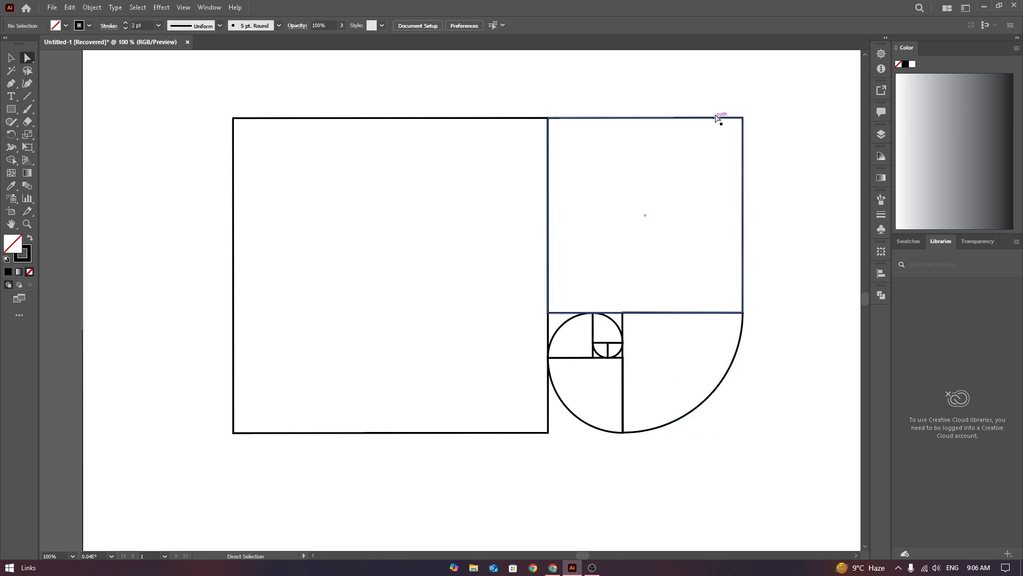
{"action": "left_click_drag", "start_coordinate": [722, 96], "coordinate": [311, 354]}
{"action": "left_click", "coordinate": [258, 98]}
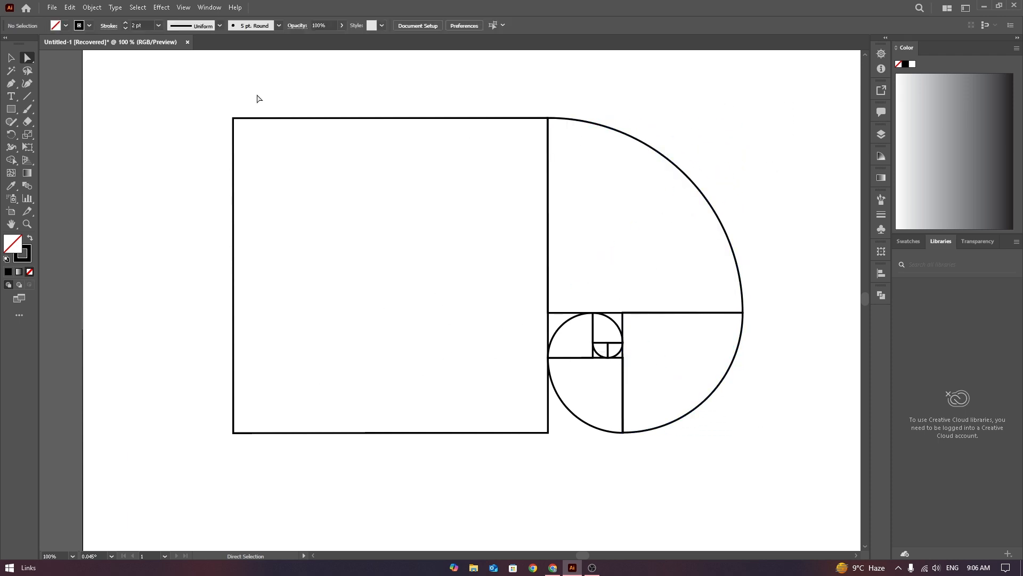
{"action": "left_click_drag", "start_coordinate": [229, 102], "coordinate": [781, 427]}
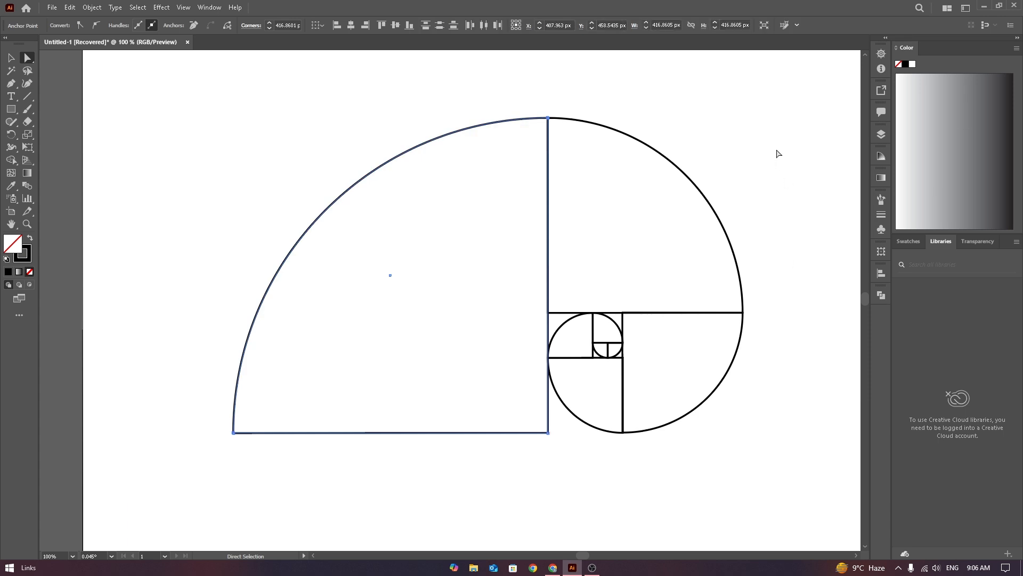
{"action": "left_click", "coordinate": [776, 153]}
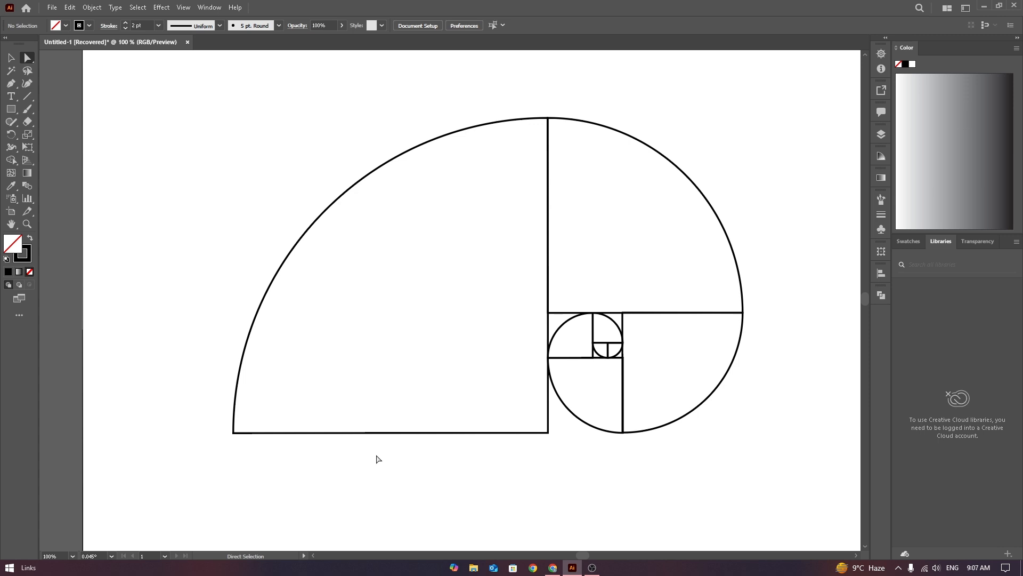
- Undo all the corner rounding to restore the plain grid of eight squares, and clear the selection
{"action": "key", "text": "ctrl+z"}
{"action": "key", "text": "ctrl+z"}
{"action": "key", "text": "ctrl+z"}
{"action": "key", "text": "ctrl+z"}
{"action": "key", "text": "ctrl+z"}
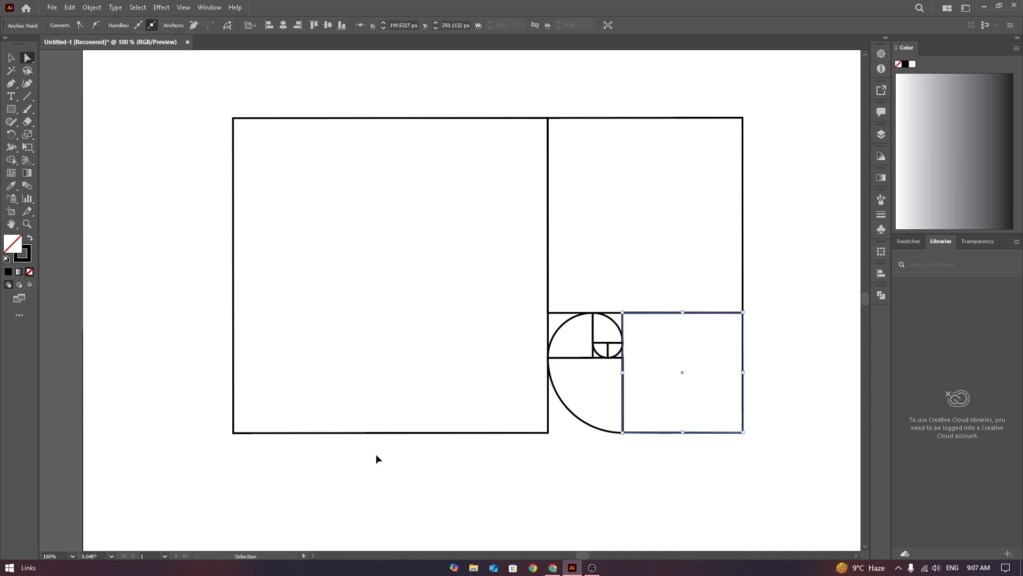
{"action": "key", "text": "ctrl+z"}
{"action": "key", "text": "ctrl+z"}
{"action": "key", "text": "ctrl+a"}
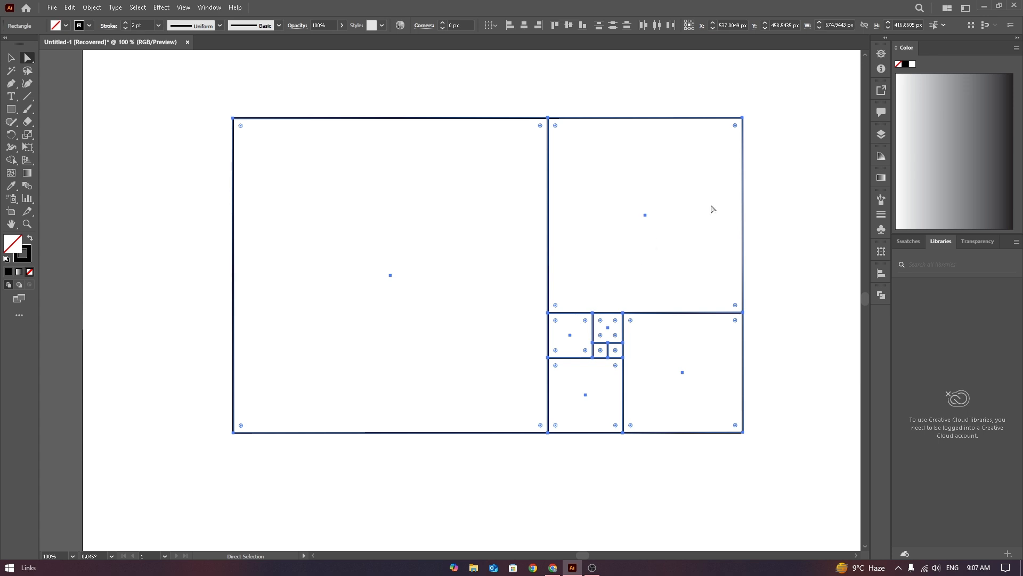
{"action": "left_click", "coordinate": [11, 57]}
{"action": "left_click", "coordinate": [591, 140]}
- Draw circles of about 417, 258 and 160 px from the centres of the three largest squares, each touching its square's sides
{"action": "scroll", "coordinate": [727, 209], "scroll_direction": "down", "scroll_amount": 2}
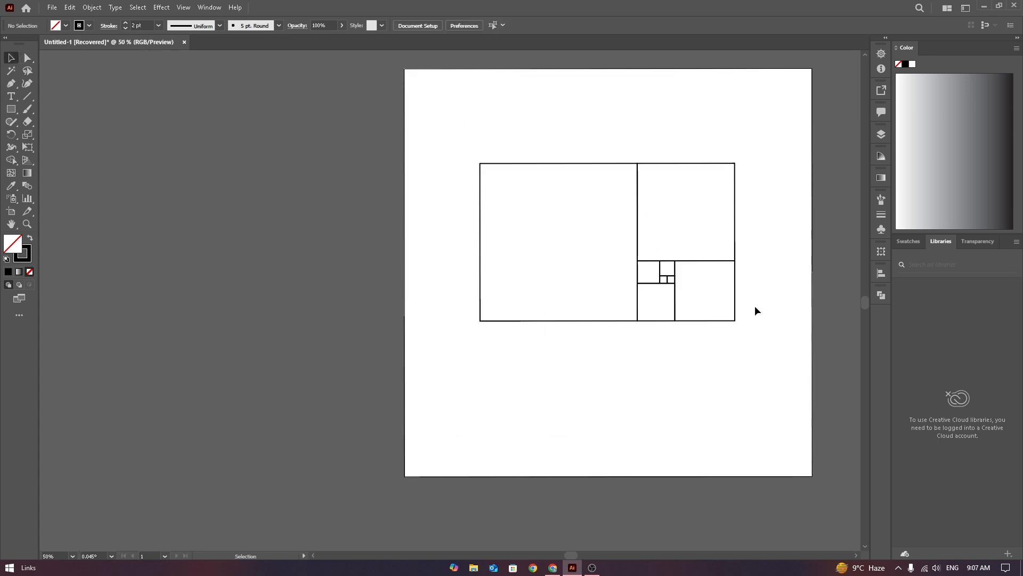
{"action": "left_click_drag", "start_coordinate": [572, 556], "coordinate": [586, 556]}
{"action": "scroll", "coordinate": [392, 195], "scroll_direction": "up", "scroll_amount": 1}
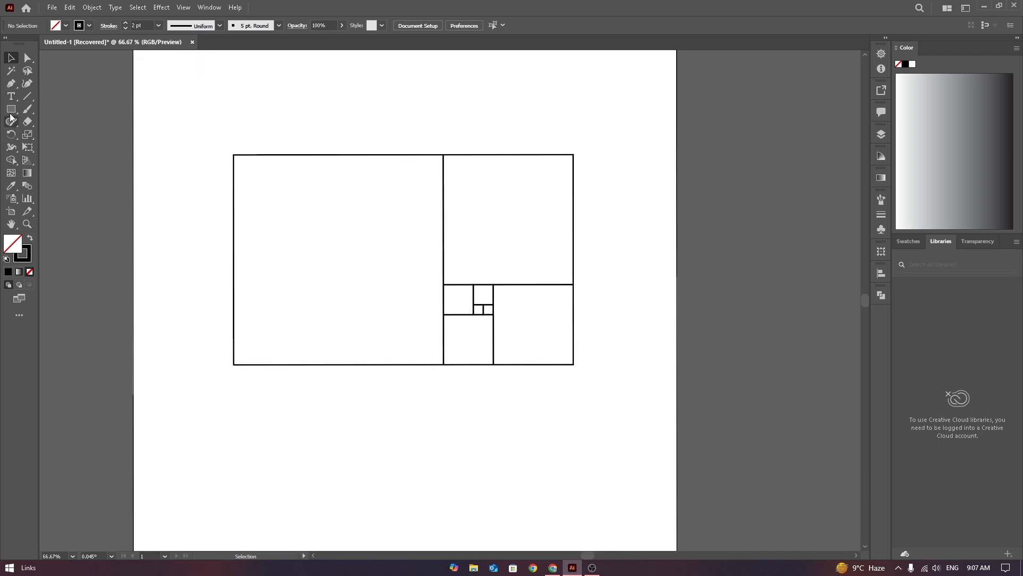
{"action": "left_click_drag", "start_coordinate": [11, 109], "coordinate": [57, 135]}
{"action": "left_click_drag", "start_coordinate": [338, 258], "coordinate": [366, 365]}
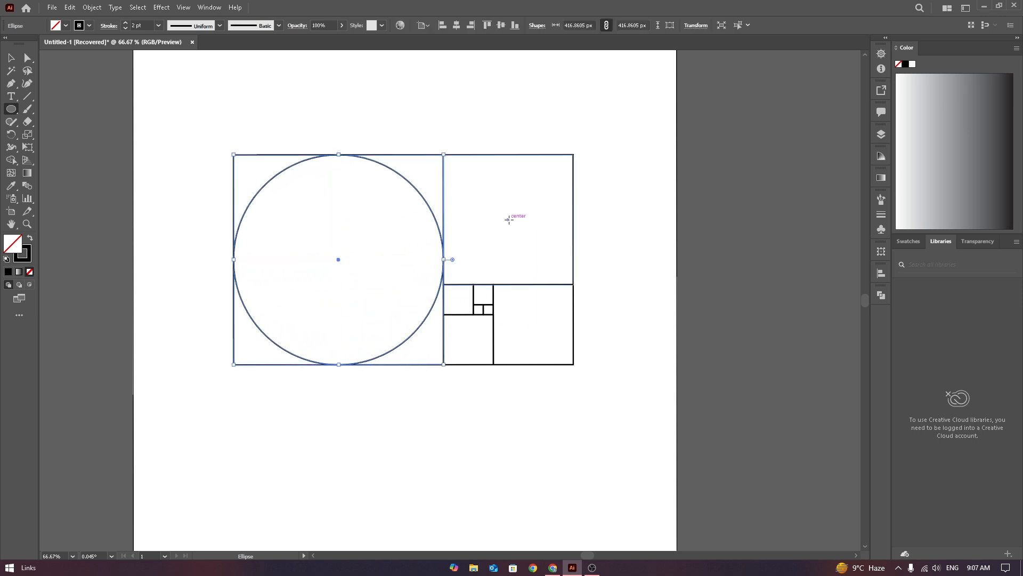
{"action": "left_click_drag", "start_coordinate": [508, 219], "coordinate": [574, 284]}
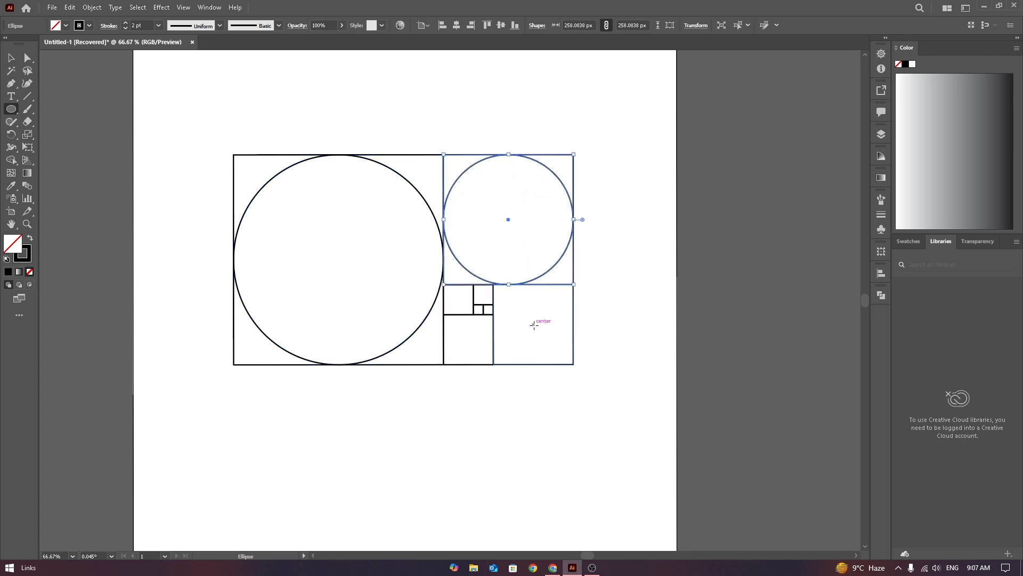
{"action": "left_click_drag", "start_coordinate": [533, 324], "coordinate": [573, 365]}
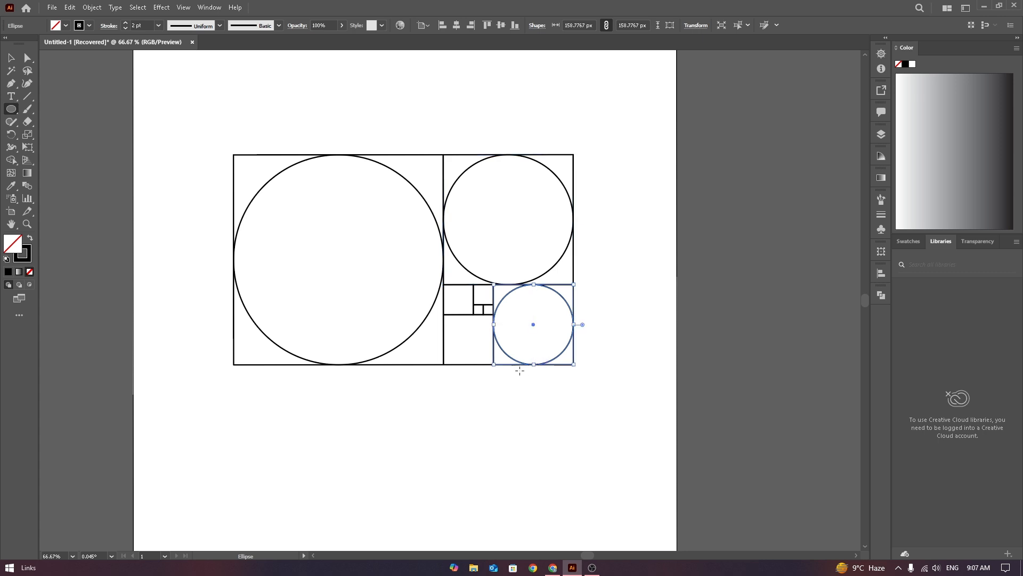
- Inscribe circles of about 99 px and 59 px, drawn from the centre, in the fourth- and fifth-largest squares
{"action": "scroll", "coordinate": [465, 338], "scroll_direction": "up", "scroll_amount": 1}
{"action": "scroll", "coordinate": [465, 339], "scroll_direction": "up", "scroll_amount": 1}
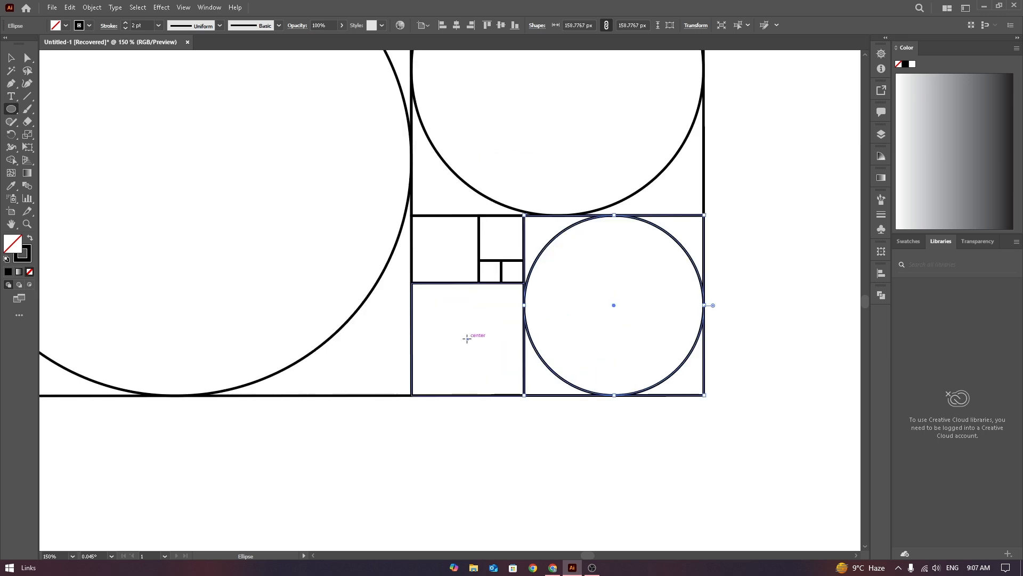
{"action": "left_click_drag", "start_coordinate": [469, 340], "coordinate": [470, 397]}
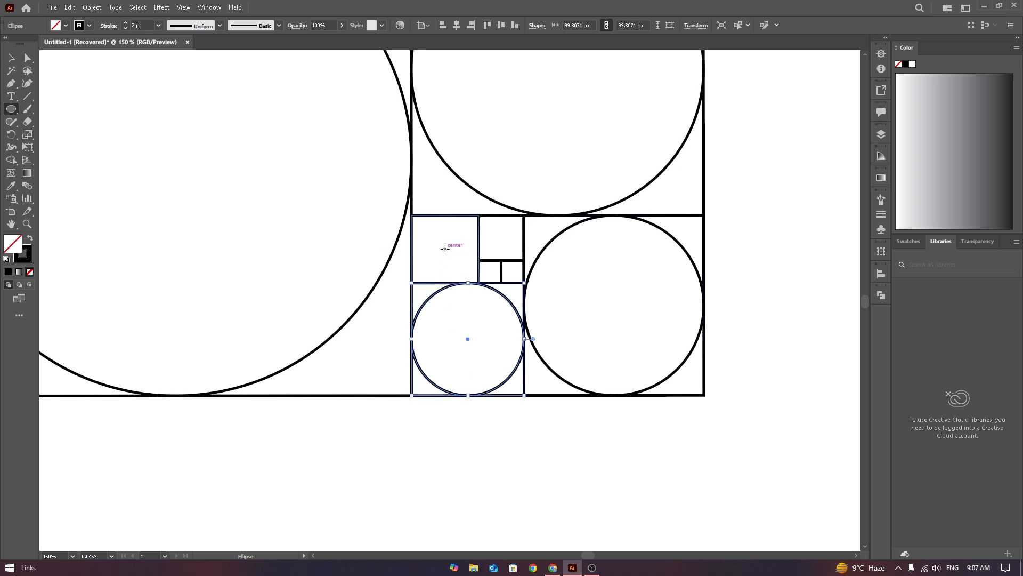
{"action": "left_click_drag", "start_coordinate": [445, 249], "coordinate": [474, 272]}
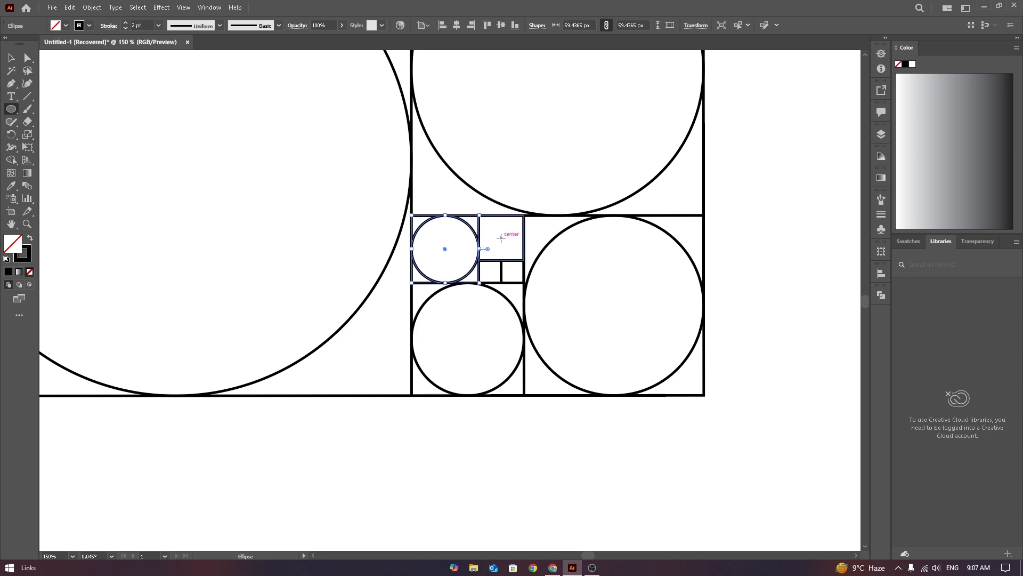
- Inscribe a circle of about 40 px in the sixth-largest square and circles of about 19 px in the two smallest squares
{"action": "mouse_move", "coordinate": [501, 238]}
{"action": "left_mouse_down"}
{"action": "mouse_move", "coordinate": [524, 260]}
{"action": "mouse_move", "coordinate": [497, 283]}
{"action": "left_mouse_up"}
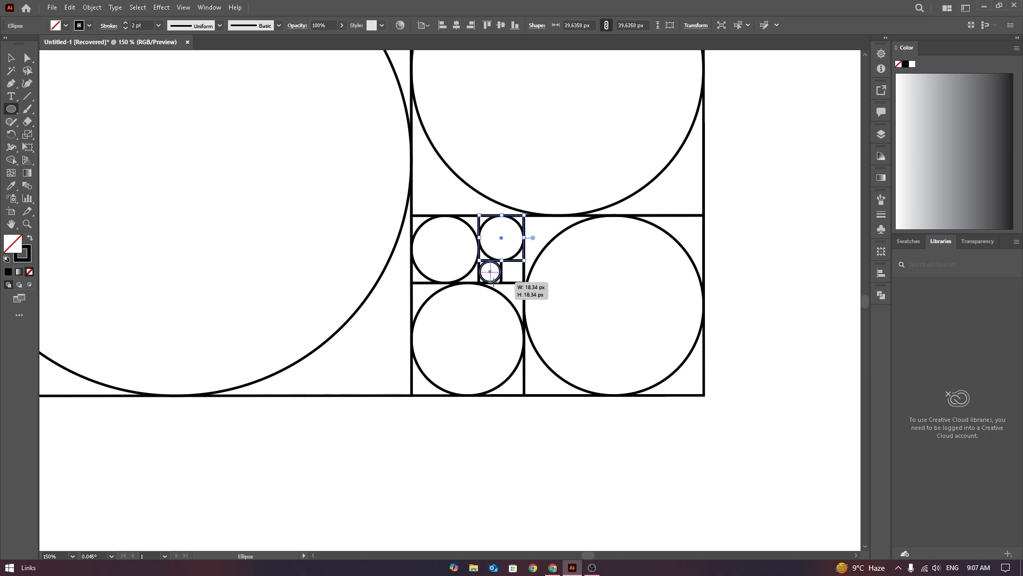
{"action": "left_click_drag", "start_coordinate": [514, 267], "coordinate": [518, 289]}
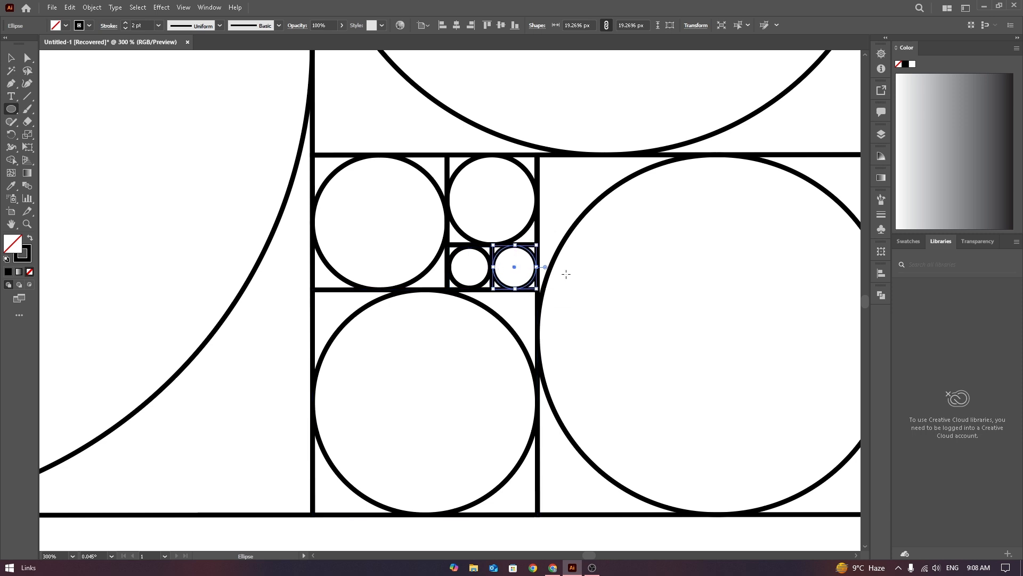
{"action": "scroll", "coordinate": [520, 288], "scroll_direction": "down", "scroll_amount": 5}
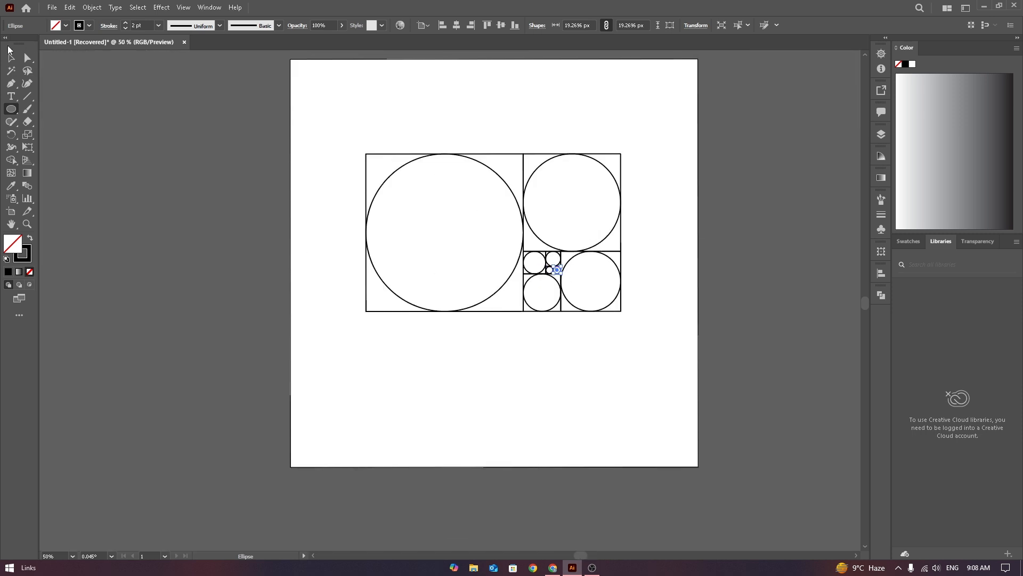
- Delete the four largest squares, keeping the circles inscribed in them
{"action": "left_click", "coordinate": [10, 57]}
{"action": "left_click", "coordinate": [568, 269]}
{"action": "scroll", "coordinate": [613, 275], "scroll_direction": "up", "scroll_amount": 2}
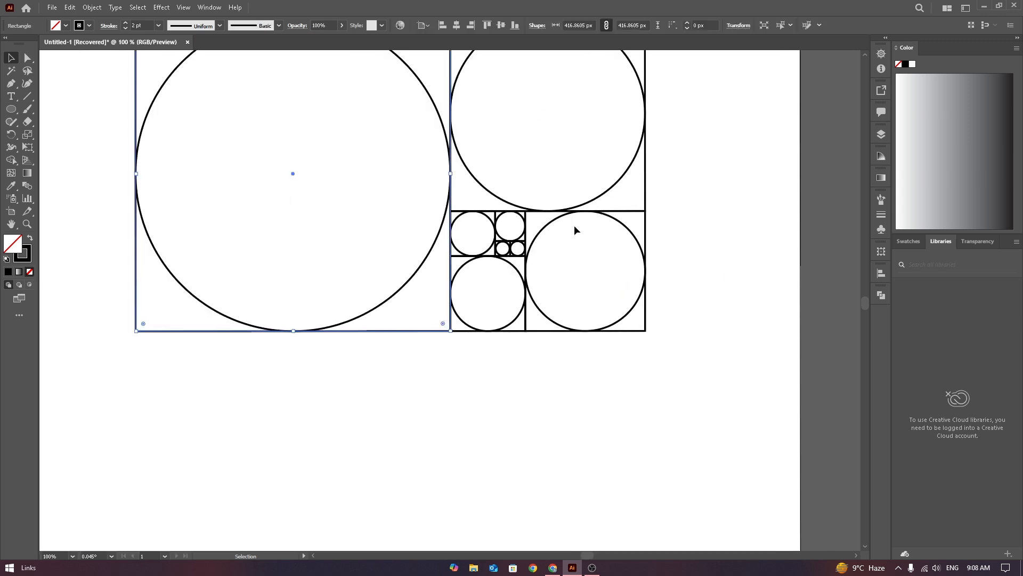
{"action": "scroll", "coordinate": [574, 225], "scroll_direction": "down", "scroll_amount": 2}
{"action": "left_click", "coordinate": [441, 132]}
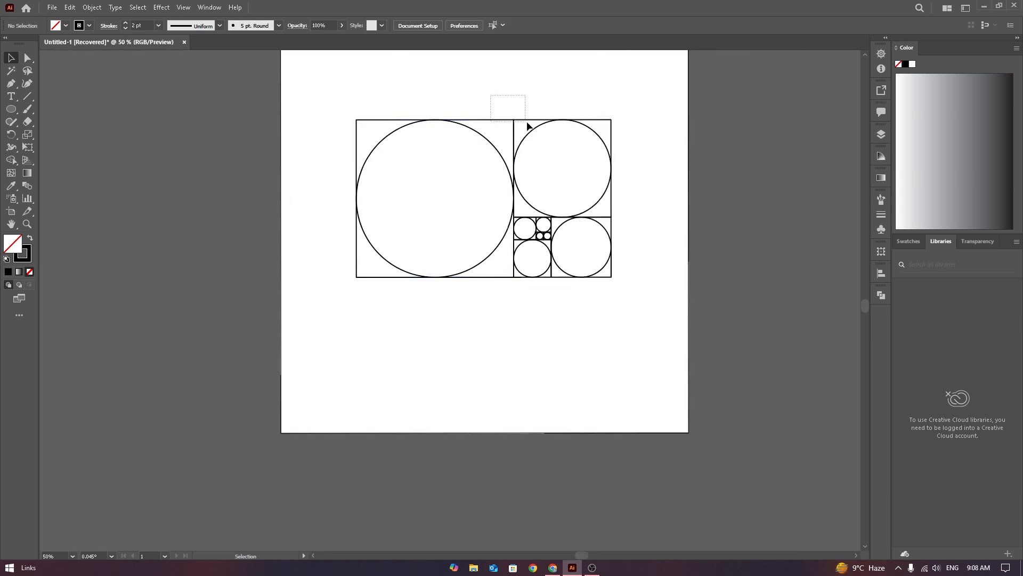
{"action": "left_click_drag", "start_coordinate": [527, 126], "coordinate": [529, 124]}
{"action": "key", "text": "Delete"}
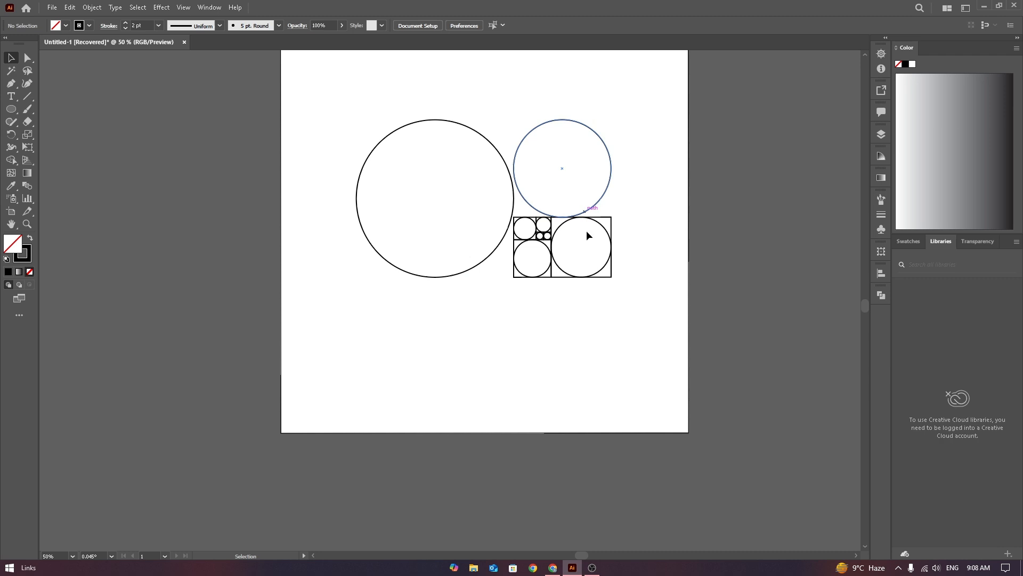
{"action": "left_click", "coordinate": [611, 217]}
{"action": "key", "text": "Delete"}
{"action": "left_click", "coordinate": [552, 277]}
{"action": "key", "text": "Delete"}
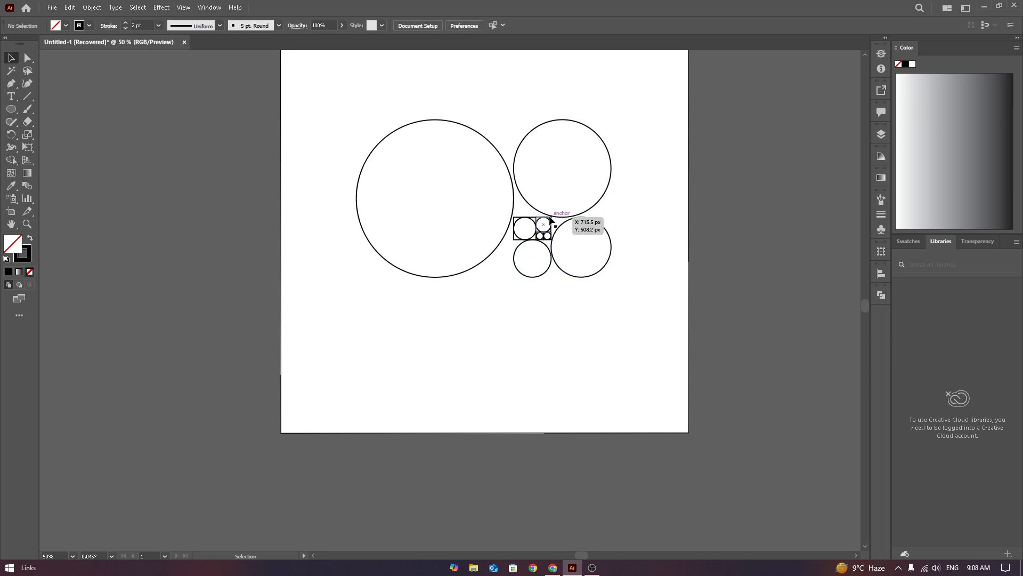
- Delete the four smallest squares so that only the circles are left
{"action": "left_click", "coordinate": [549, 216]}
{"action": "scroll", "coordinate": [543, 239], "scroll_direction": "up", "scroll_amount": 3}
{"action": "left_click", "coordinate": [516, 240]}
{"action": "key", "text": "Delete"}
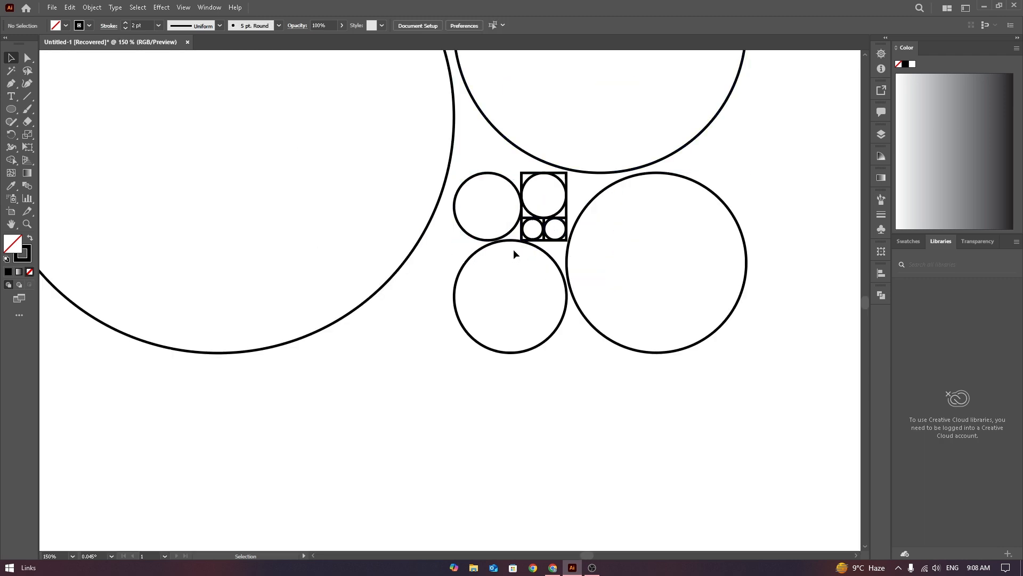
{"action": "left_click", "coordinate": [543, 240]}
{"action": "key", "text": "Delete"}
{"action": "left_click", "coordinate": [567, 214]}
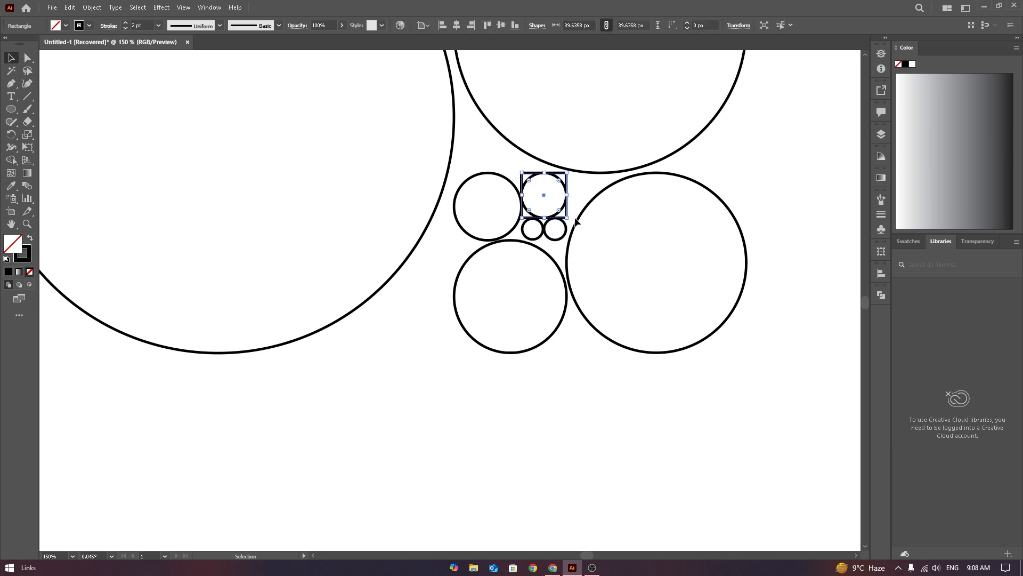
{"action": "key", "text": "Delete"}
- Align the centres of all the circles horizontally and vertically to form a concentric set, and select the set
{"action": "scroll", "coordinate": [608, 176], "scroll_direction": "down", "scroll_amount": 3}
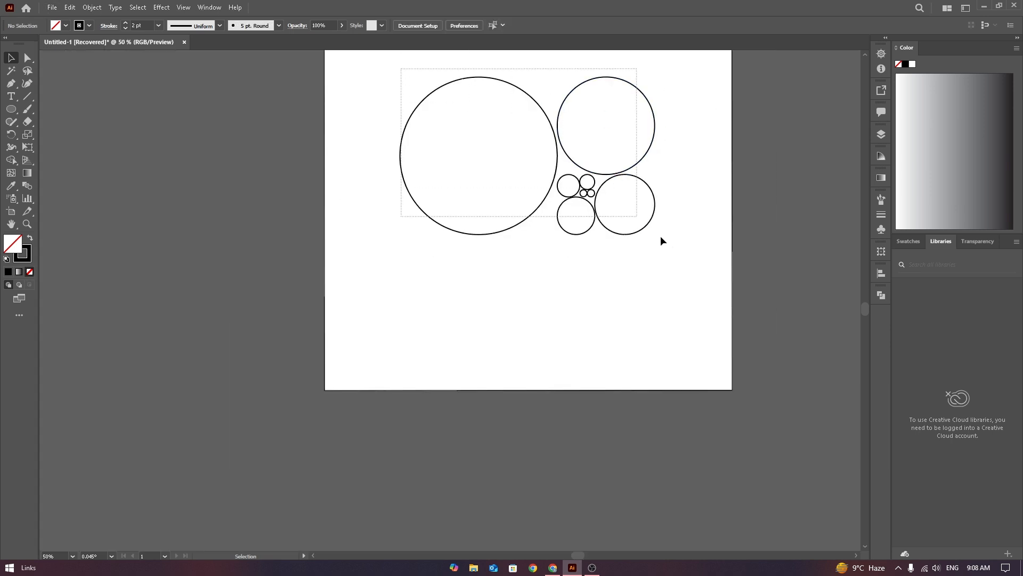
{"action": "left_click_drag", "start_coordinate": [663, 241], "coordinate": [316, 62]}
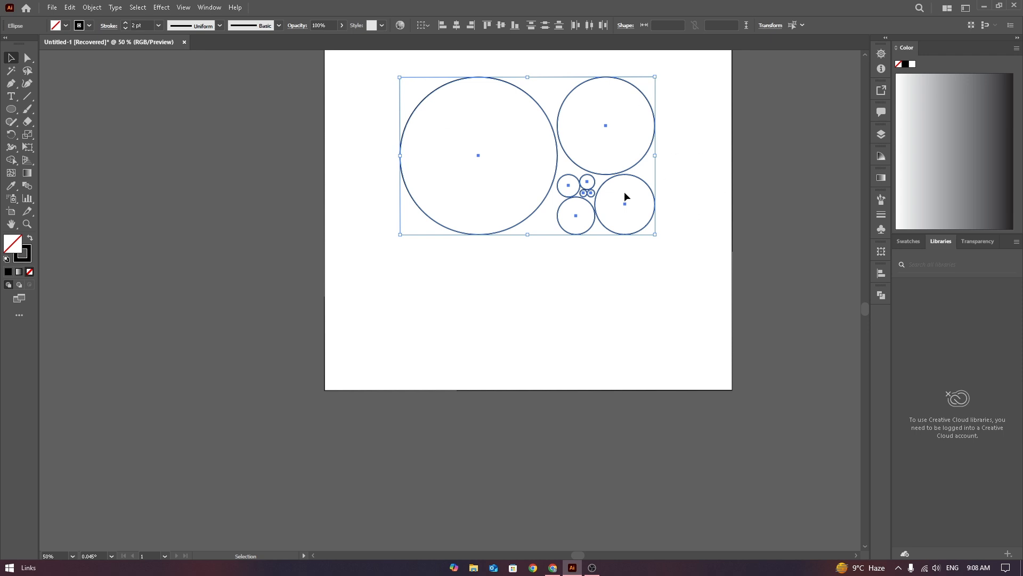
{"action": "left_click", "coordinate": [457, 26]}
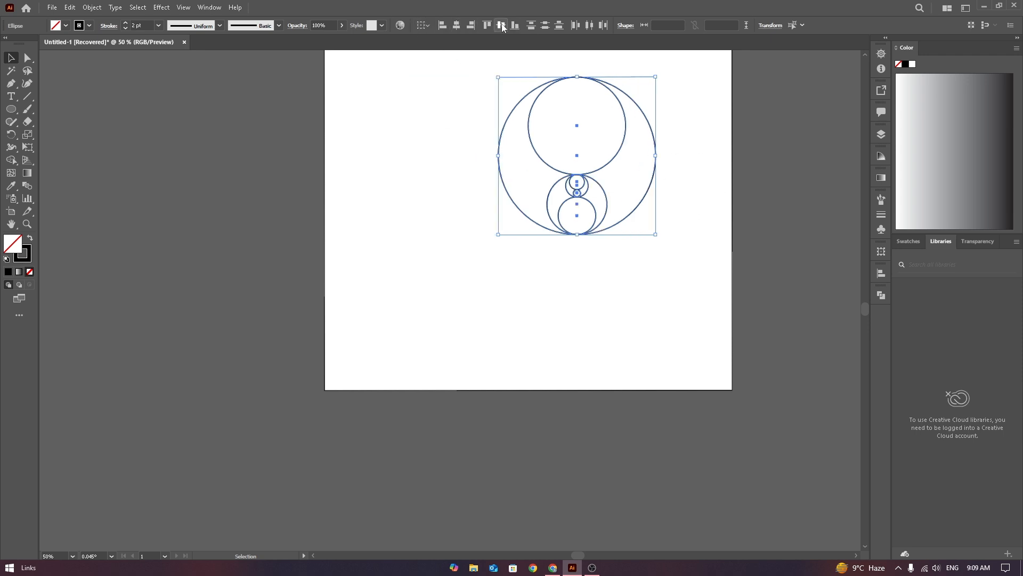
{"action": "left_click", "coordinate": [501, 26]}
{"action": "left_click", "coordinate": [674, 88]}
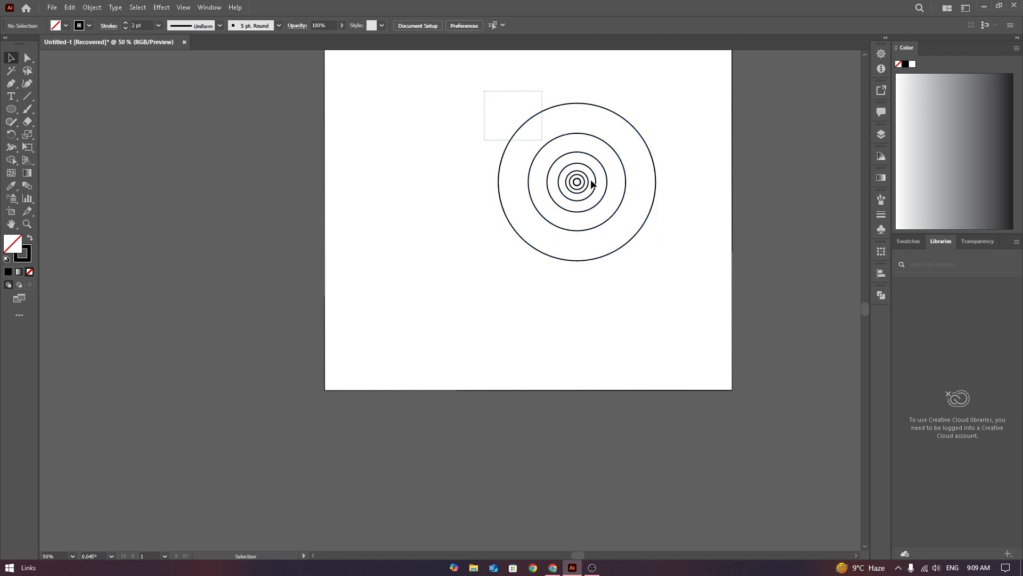
{"action": "left_click_drag", "start_coordinate": [593, 184], "coordinate": [691, 270]}
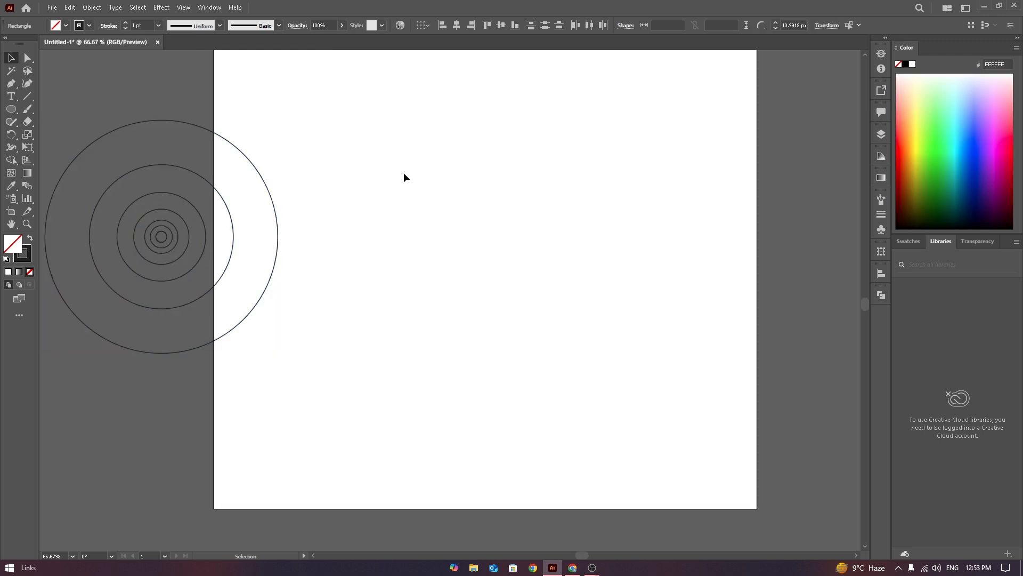
- Search the Desktop folder for "for" and open the kangaroo image for logo.jpg
{"action": "left_click_drag", "start_coordinate": [865, 309], "coordinate": [868, 303]}
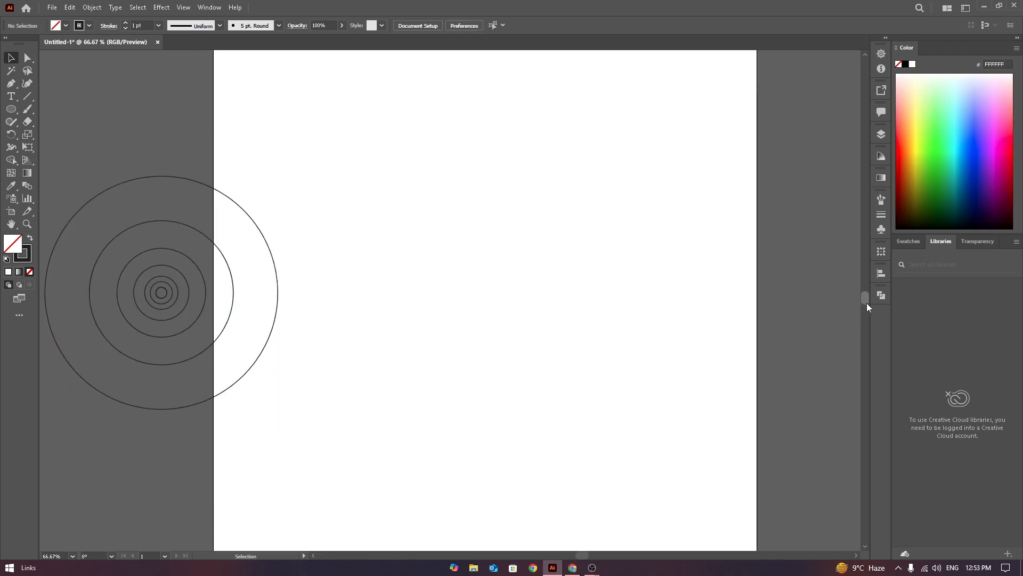
{"action": "left_click", "coordinate": [52, 7]}
{"action": "left_click", "coordinate": [92, 49]}
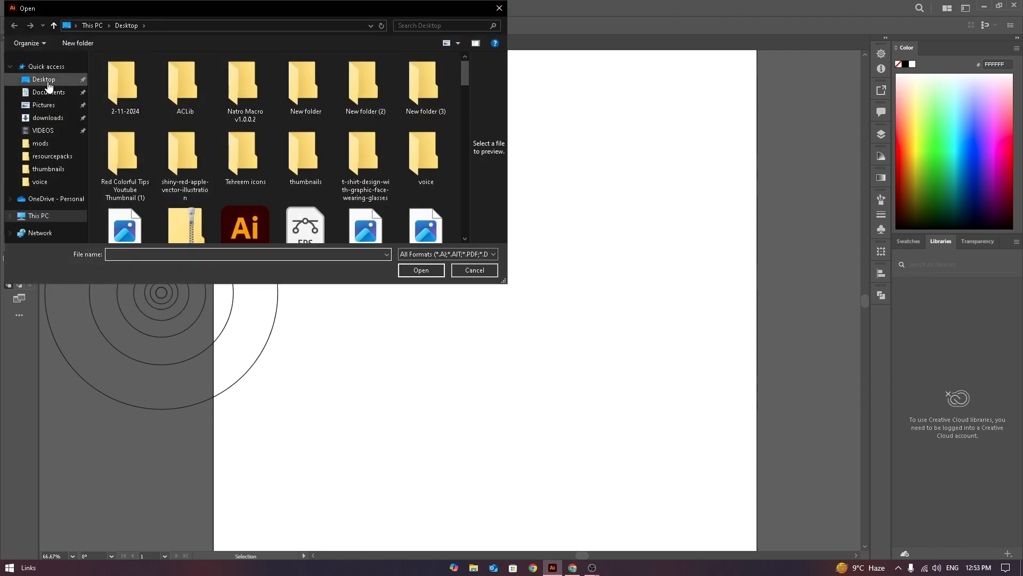
{"action": "left_click", "coordinate": [426, 24]}
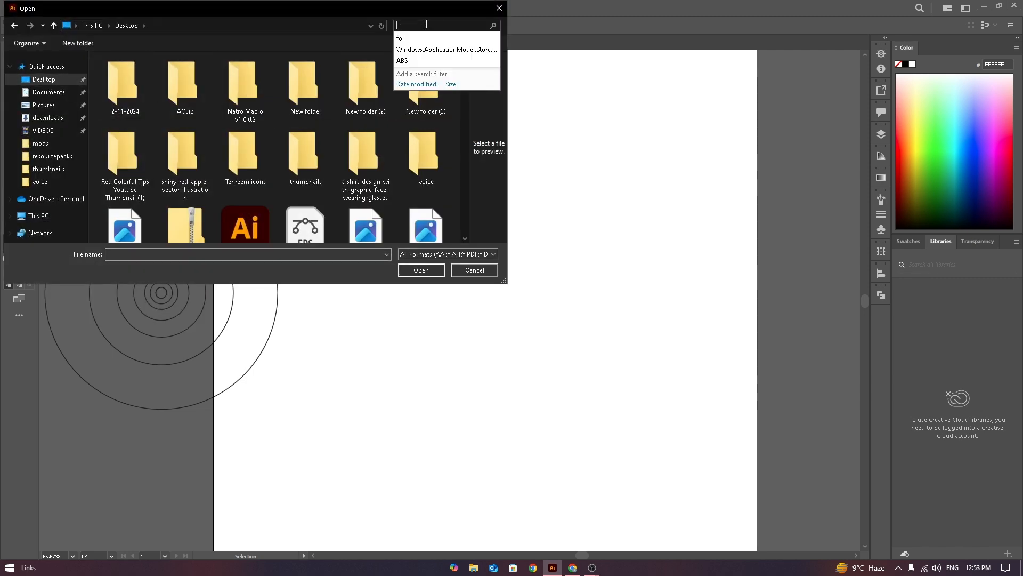
{"action": "left_click", "coordinate": [436, 39]}
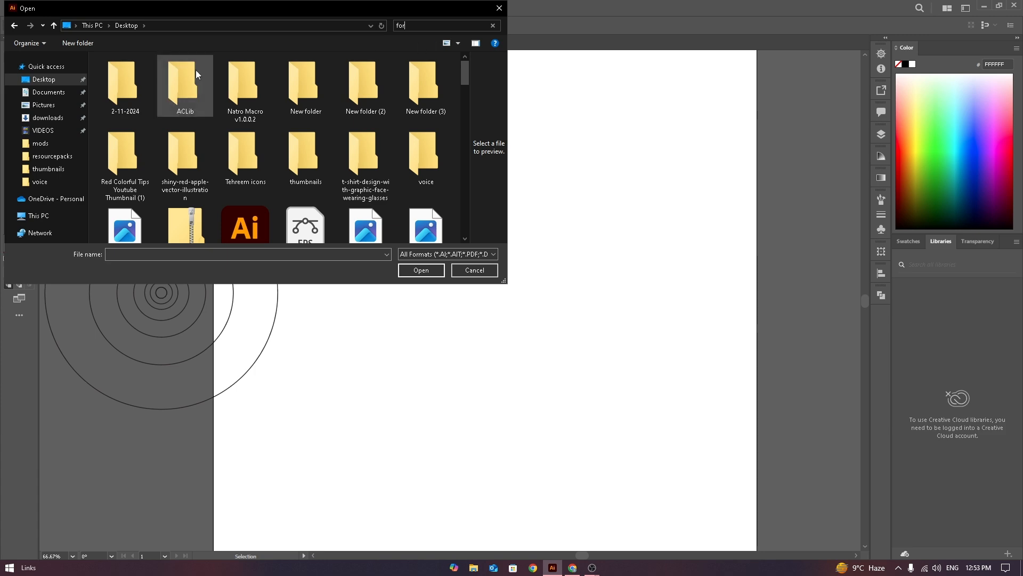
{"action": "left_click", "coordinate": [125, 85]}
{"action": "left_click", "coordinate": [418, 271]}
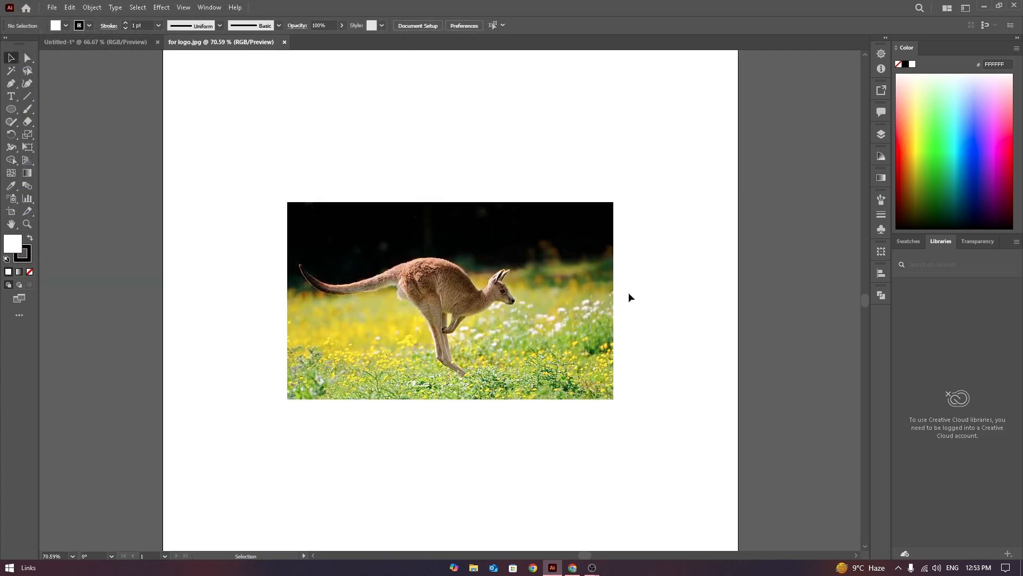
- Bring the kangaroo image into the document with the circles and enlarge it to about 1065 × 644 px across the artboard
{"action": "left_click_drag", "start_coordinate": [458, 217], "coordinate": [566, 299]}
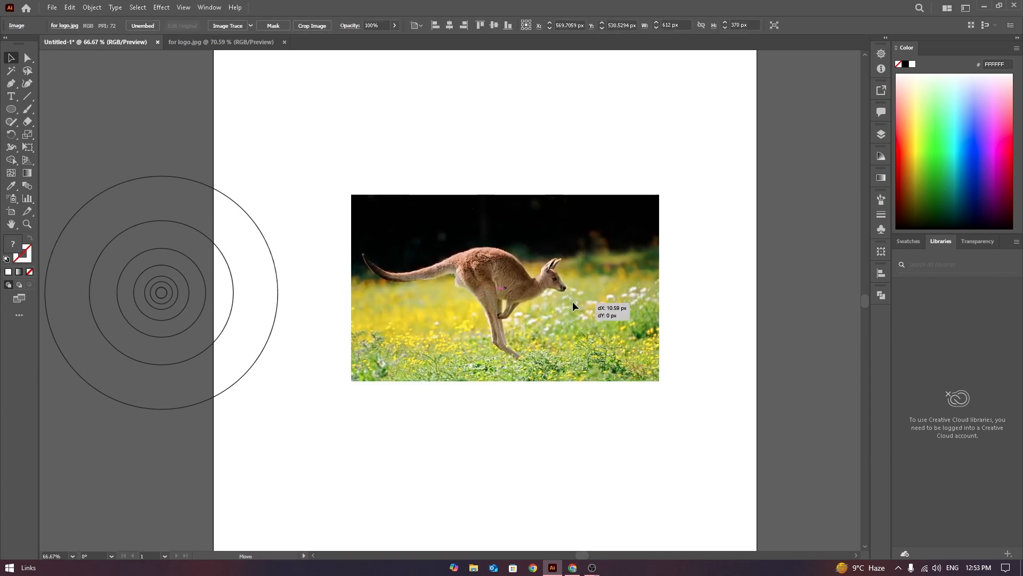
{"action": "left_click_drag", "start_coordinate": [651, 379], "coordinate": [785, 473]}
{"action": "left_click_drag", "start_coordinate": [626, 262], "coordinate": [596, 259]}
- Move the whole set of concentric circles off the artboard, to the left of the kangaroo image
{"action": "left_click_drag", "start_coordinate": [75, 162], "coordinate": [176, 304]}
{"action": "left_click_drag", "start_coordinate": [171, 281], "coordinate": [106, 276]}
{"action": "left_click", "coordinate": [581, 427]}
{"action": "left_click_drag", "start_coordinate": [586, 556], "coordinate": [585, 555]}
- Reduce the kangaroo image's opacity to 77% and clear the selection
{"action": "left_click", "coordinate": [394, 25]}
{"action": "left_click_drag", "start_coordinate": [391, 39], "coordinate": [383, 39]}
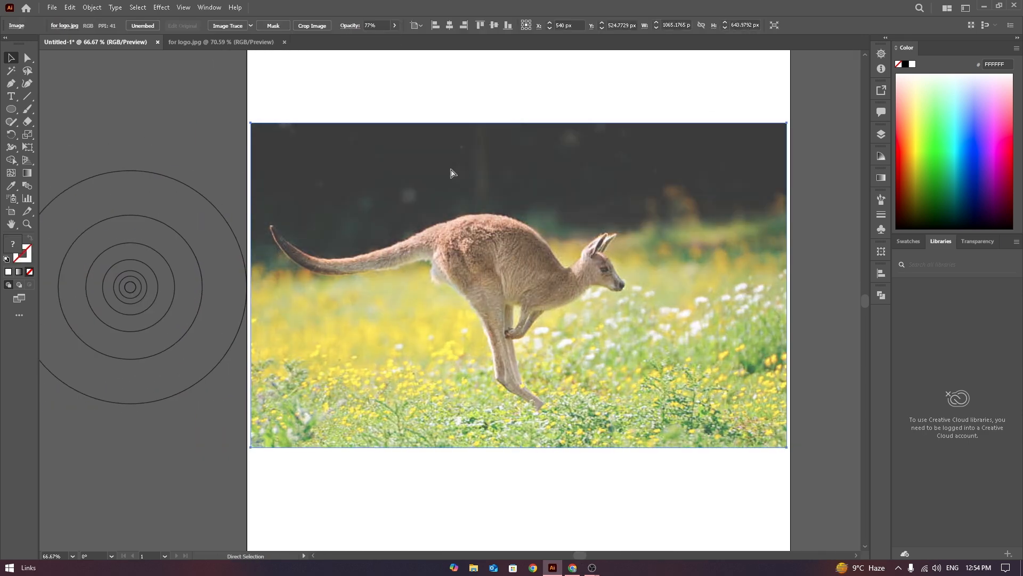
{"action": "left_click", "coordinate": [182, 457]}
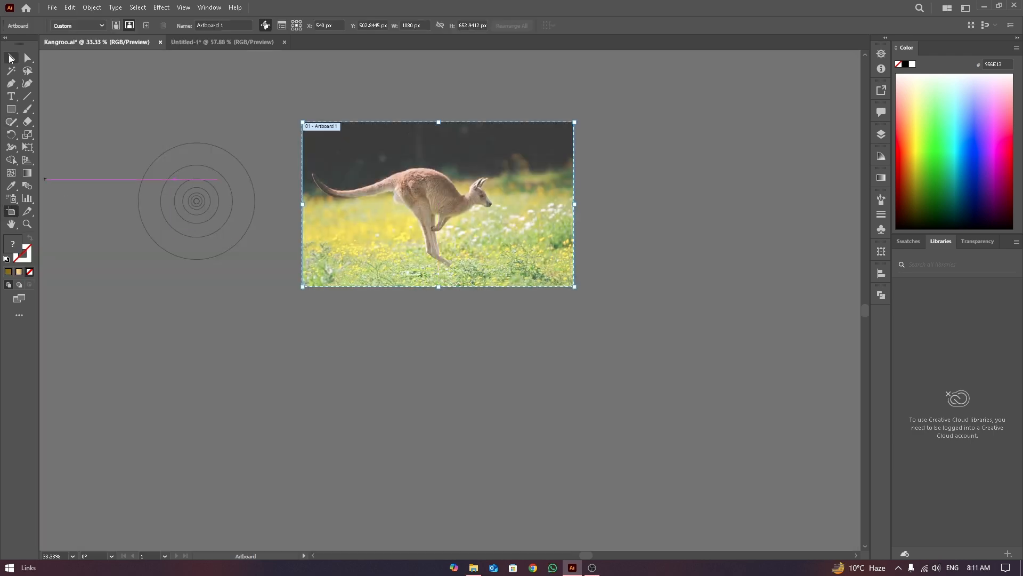
- In Kangroo.ai, move the concentric circles closer to the left edge of the kangaroo image
{"action": "left_click", "coordinate": [10, 56]}
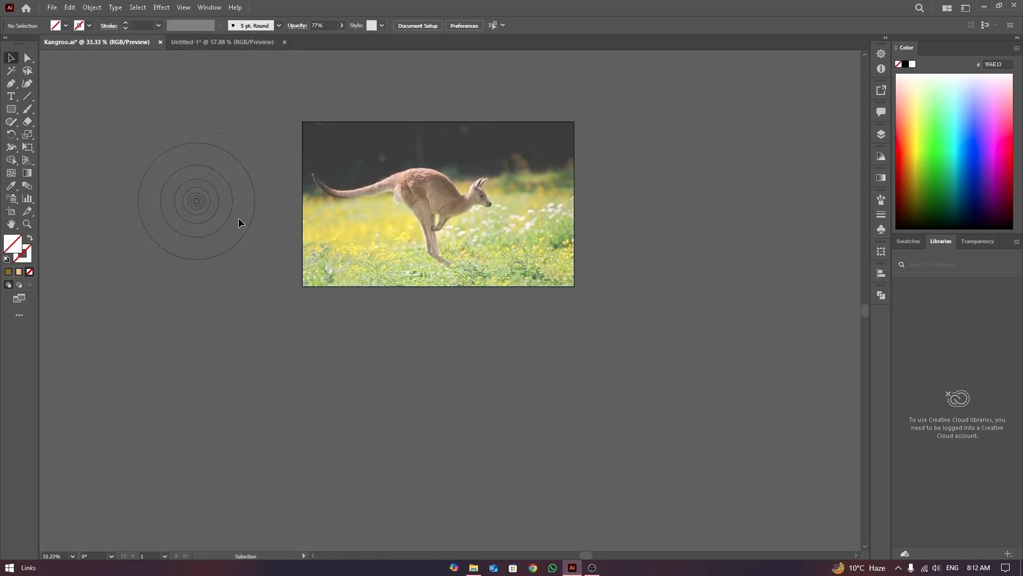
{"action": "left_click", "coordinate": [230, 216]}
{"action": "left_click_drag", "start_coordinate": [200, 201], "coordinate": [243, 204]}
{"action": "left_click", "coordinate": [285, 176]}
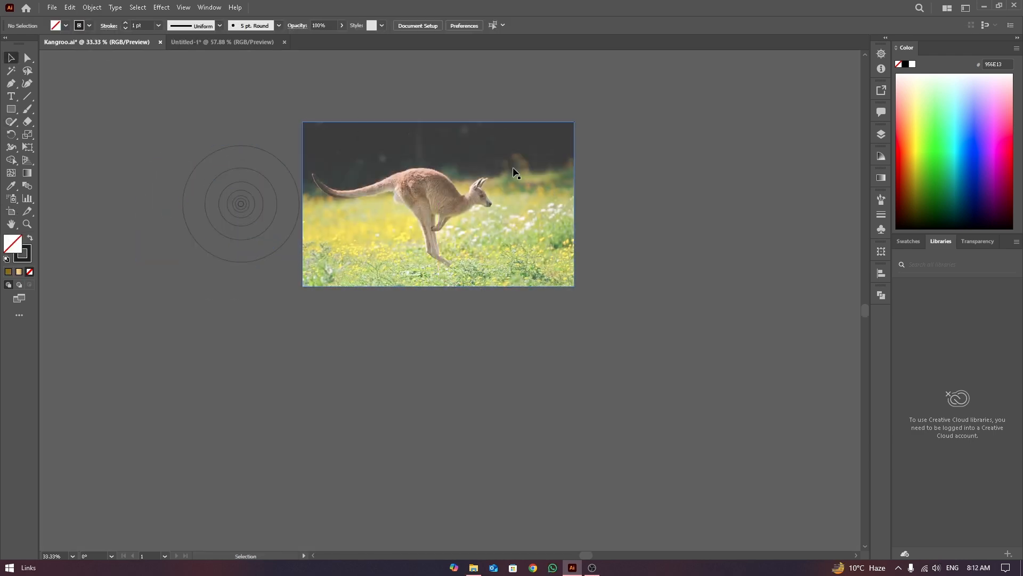
{"action": "scroll", "coordinate": [454, 163], "scroll_direction": "up", "scroll_amount": 1}
{"action": "left_click_drag", "start_coordinate": [586, 556], "coordinate": [578, 555]}
{"action": "scroll", "coordinate": [554, 214], "scroll_direction": "up", "scroll_amount": 1}
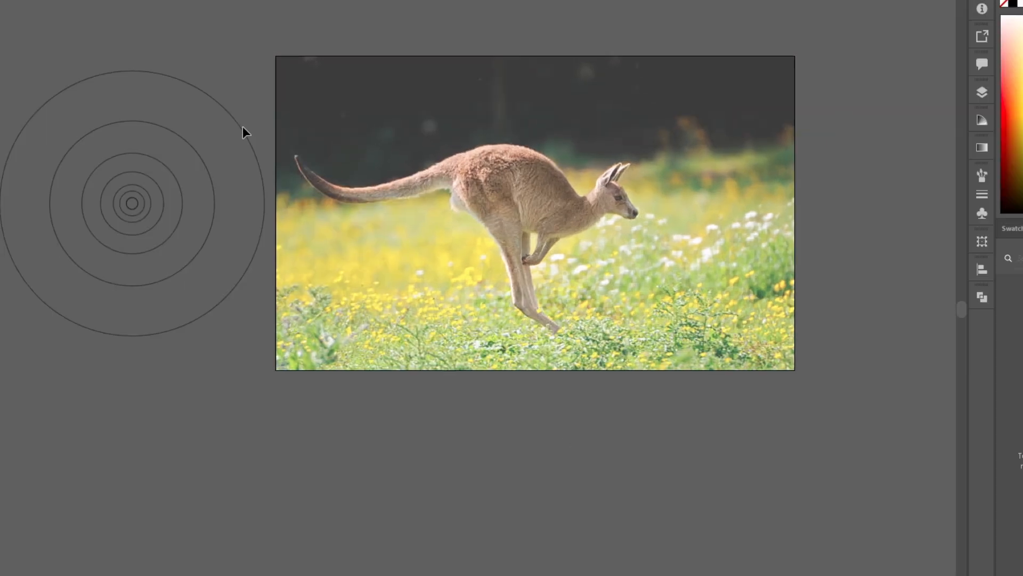
- Place a copy of the second-largest circle on the kangaroo so that it follows the curve of the back
{"action": "left_click_drag", "start_coordinate": [245, 131], "coordinate": [591, 212]}
{"action": "key", "text": "ctrl+z"}
{"action": "left_click", "coordinate": [208, 144]}
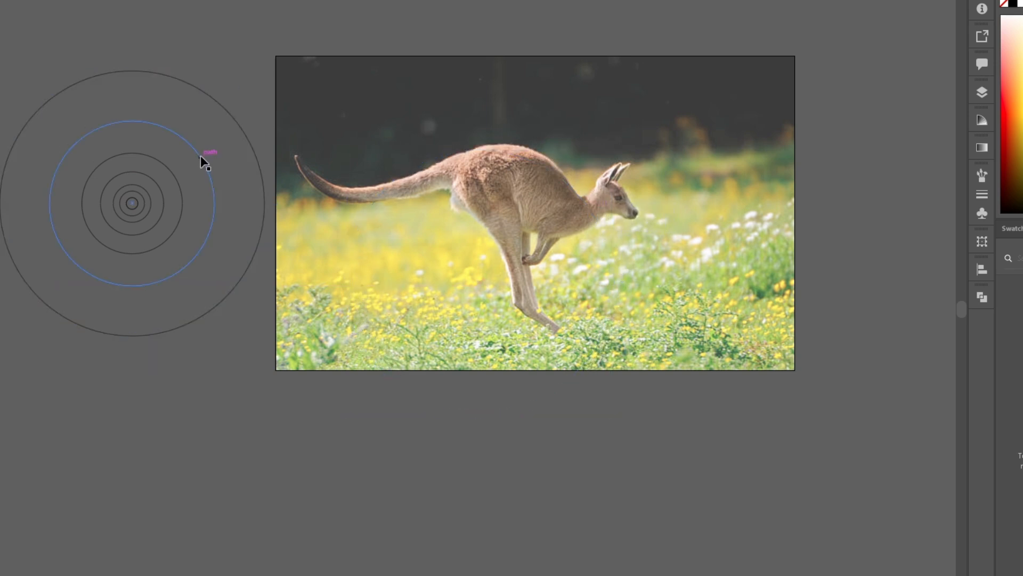
{"action": "left_click_drag", "start_coordinate": [205, 162], "coordinate": [571, 184]}
{"action": "left_click", "coordinate": [158, 39]}
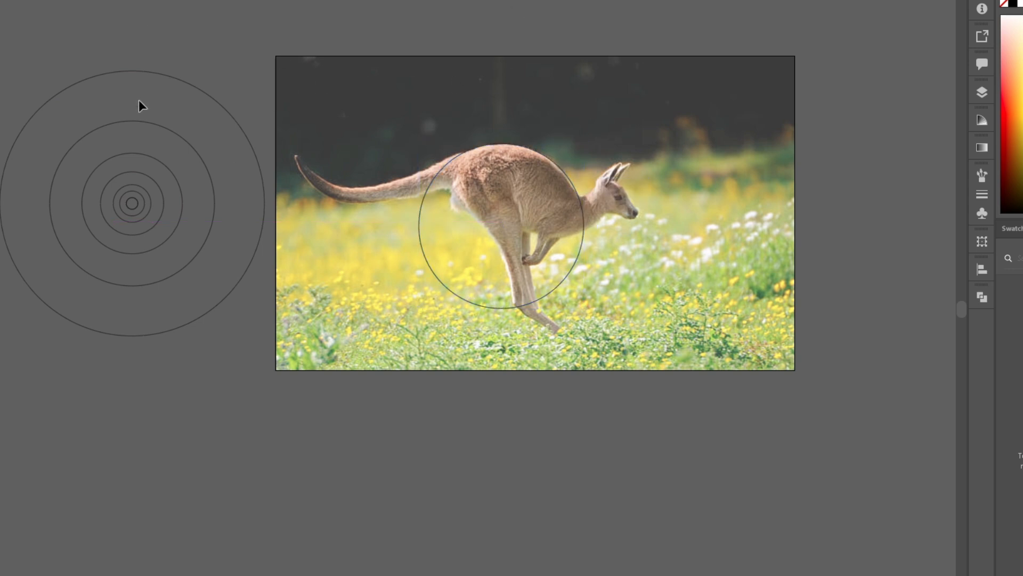
- Place three copies of the largest circle, two along the upper and lower tail edges and one along the rear of the hind leg
{"action": "left_click_drag", "start_coordinate": [253, 153], "coordinate": [494, 90]}
{"action": "left_click", "coordinate": [415, 346]}
{"action": "left_click_drag", "start_coordinate": [252, 251], "coordinate": [504, 121]}
{"action": "left_click", "coordinate": [336, 421]}
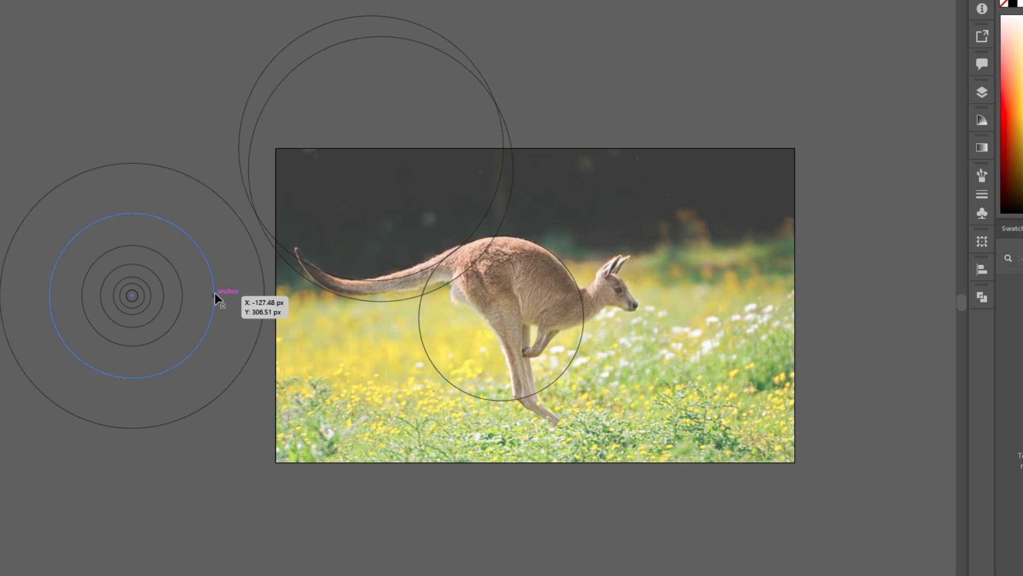
{"action": "left_click_drag", "start_coordinate": [261, 278], "coordinate": [512, 401]}
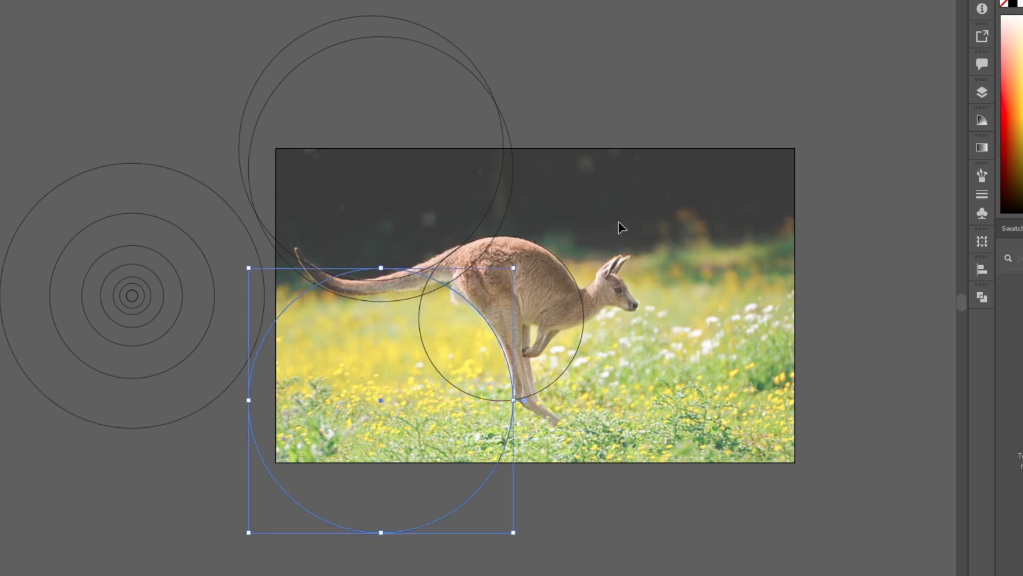
{"action": "left_click", "coordinate": [619, 228]}
{"action": "key", "text": "ctrl+equal"}
- Place three copies of the second-largest circle, two along the front of the hind legs and one along the belly and neck
{"action": "left_click_drag", "start_coordinate": [97, 245], "coordinate": [687, 312]}
{"action": "left_click_drag", "start_coordinate": [681, 357], "coordinate": [724, 372]}
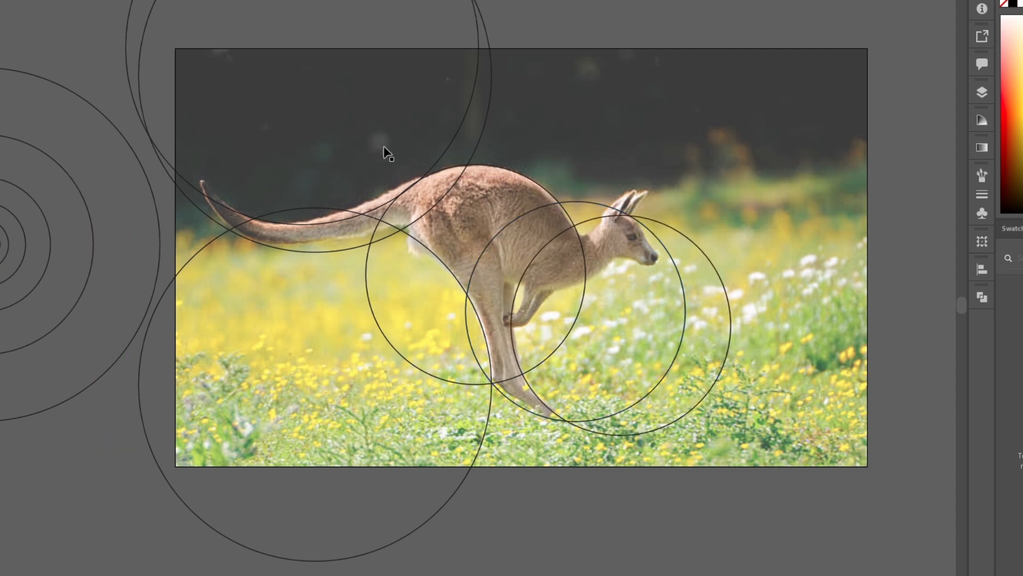
{"action": "left_click_drag", "start_coordinate": [93, 223], "coordinate": [651, 160]}
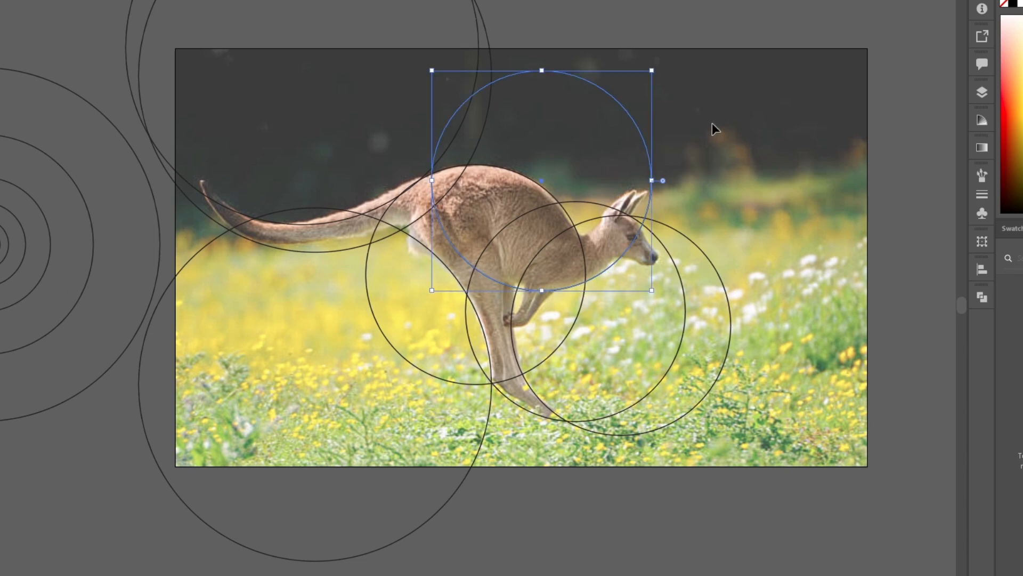
{"action": "key", "text": "ctrl+shift+a"}
- Place two copies of the third-largest circle by the forelegs and several copies of the fourth-largest circle around the head and ears
{"action": "left_click_drag", "start_coordinate": [52, 240], "coordinate": [527, 292]}
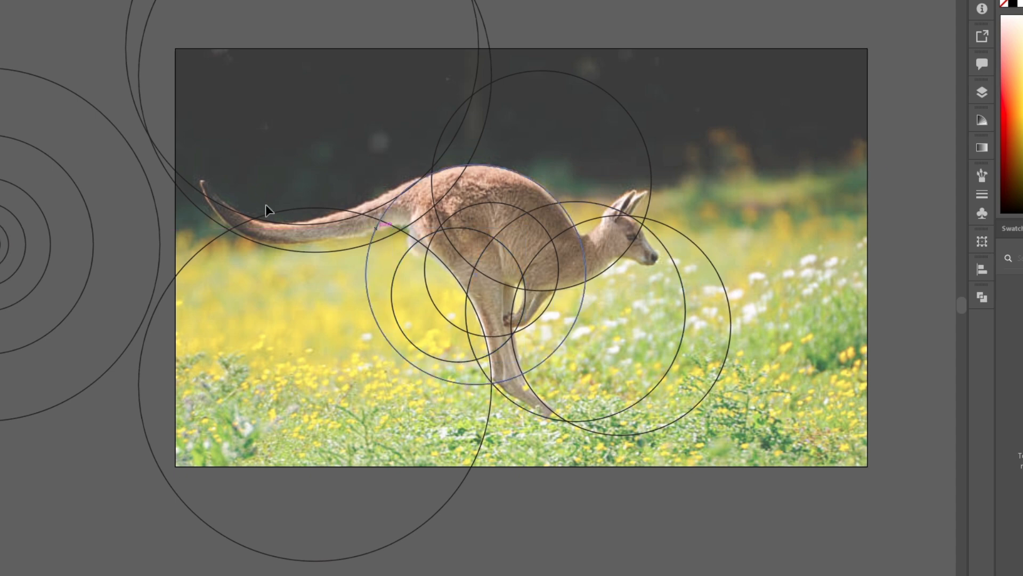
{"action": "left_click_drag", "start_coordinate": [31, 241], "coordinate": [716, 229]}
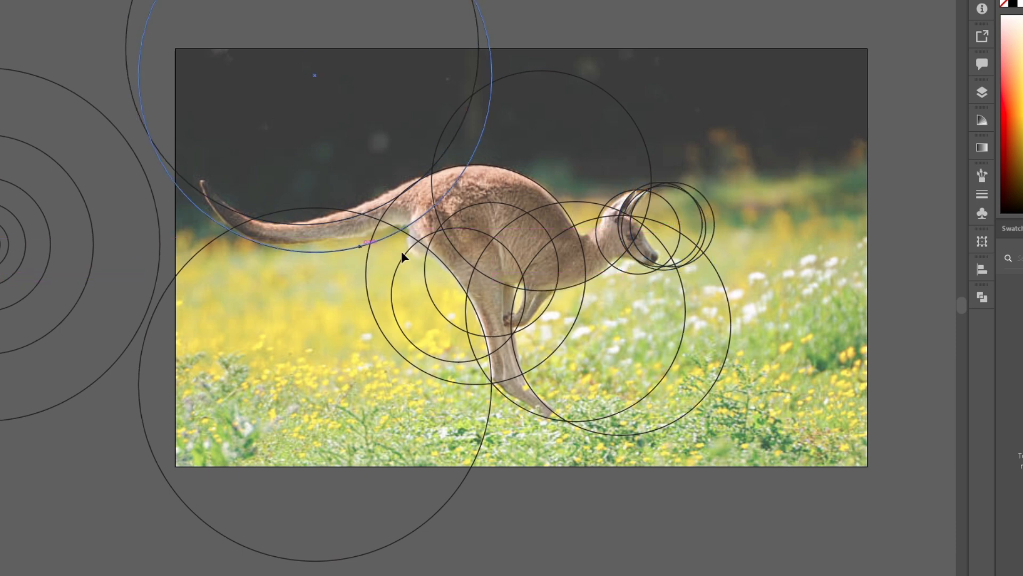
{"action": "left_click_drag", "start_coordinate": [43, 214], "coordinate": [699, 245]}
{"action": "scroll", "coordinate": [664, 233], "scroll_direction": "up", "scroll_amount": 2}
{"action": "scroll", "coordinate": [660, 255], "scroll_direction": "down", "scroll_amount": 2}
{"action": "left_click", "coordinate": [700, 80]}
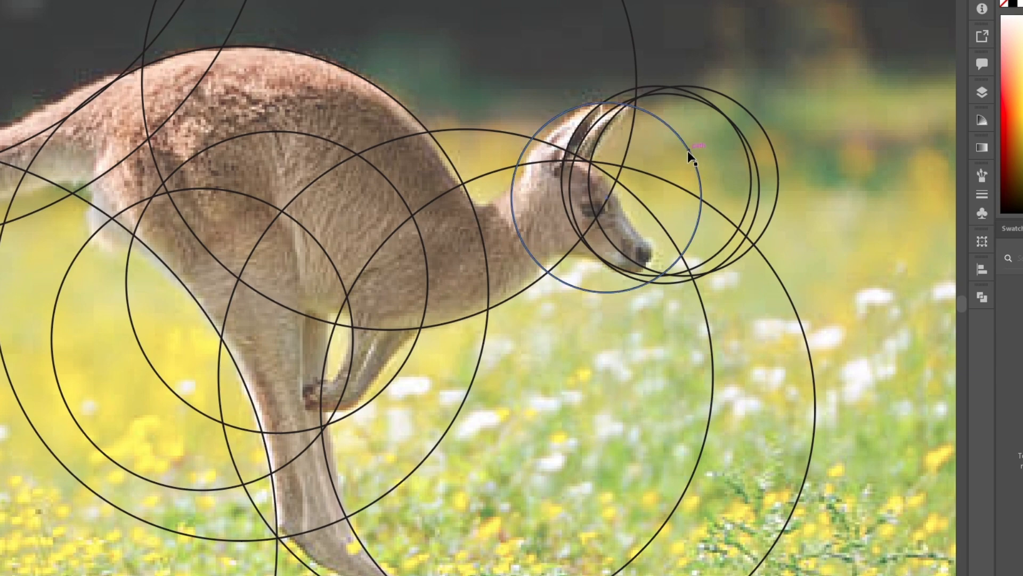
- Place copies of the fifth-largest circle around the kangaroo's cheek and jaw to follow the head's outline
{"action": "scroll", "coordinate": [691, 155], "scroll_direction": "down", "scroll_amount": 3}
{"action": "left_click_drag", "start_coordinate": [26, 173], "coordinate": [703, 157]}
{"action": "scroll", "coordinate": [682, 165], "scroll_direction": "up", "scroll_amount": 4}
{"action": "left_click_drag", "start_coordinate": [701, 157], "coordinate": [635, 165]}
{"action": "scroll", "coordinate": [602, 131], "scroll_direction": "down", "scroll_amount": 5}
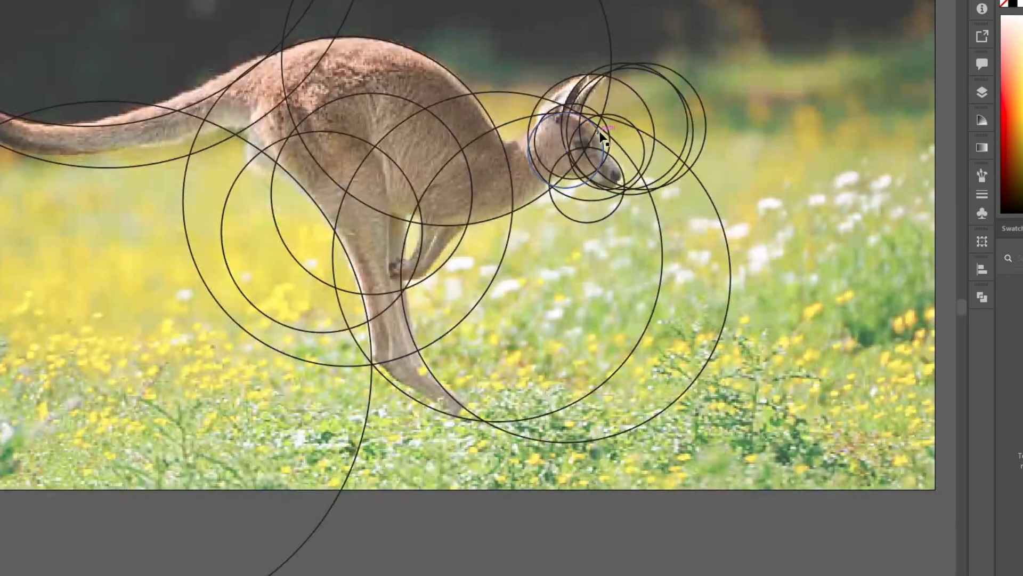
- Select all circles over the kangaroo and use Shape Builder to delete the large arcs beyond the back, tail and hind legs
{"action": "left_click_drag", "start_coordinate": [962, 319], "coordinate": [961, 313]}
{"action": "scroll", "coordinate": [691, 194], "scroll_direction": "up", "scroll_amount": 1}
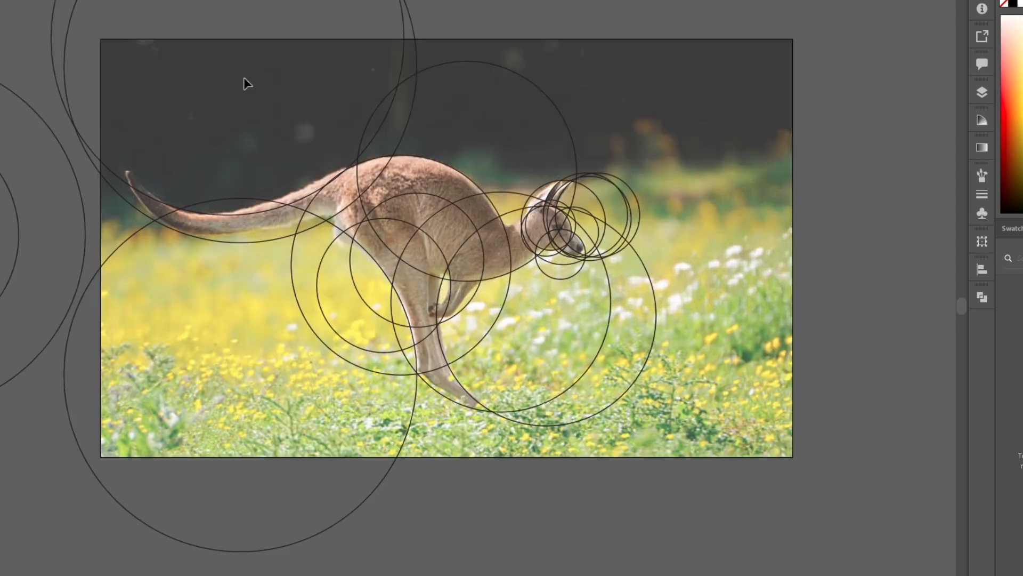
{"action": "left_click_drag", "start_coordinate": [128, 46], "coordinate": [1015, 515]}
{"action": "left_click", "coordinate": [11, 160]}
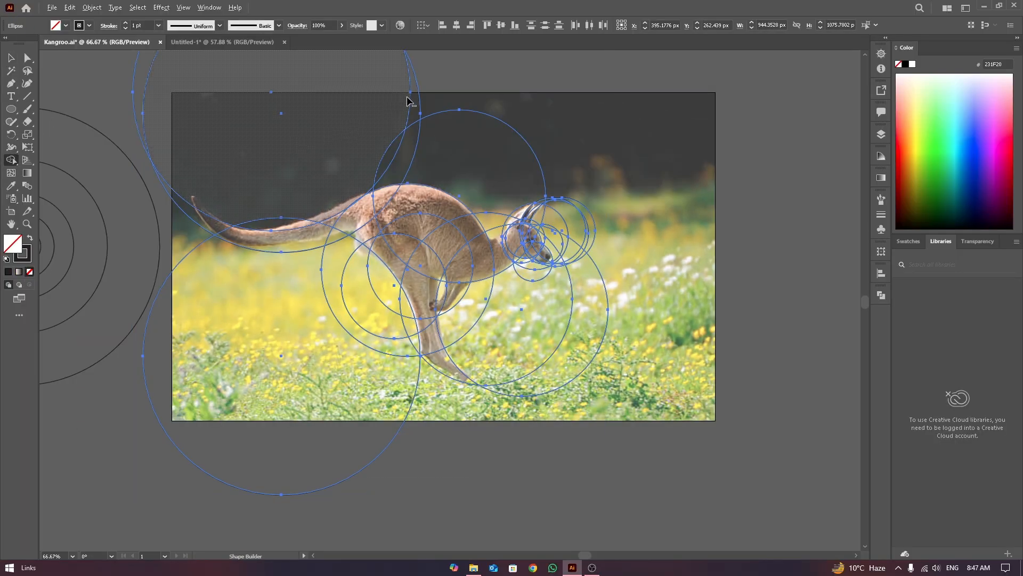
{"action": "left_click", "coordinate": [409, 100]}
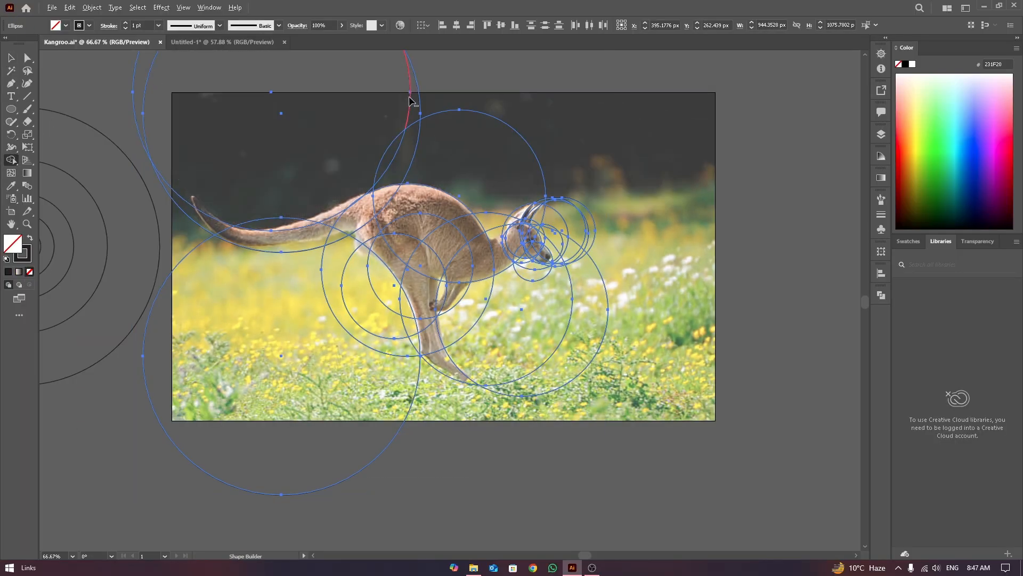
{"action": "left_click", "coordinate": [419, 97], "text": "alt"}
{"action": "left_click", "coordinate": [464, 110], "text": "alt"}
{"action": "left_click", "coordinate": [405, 423], "text": "alt"}
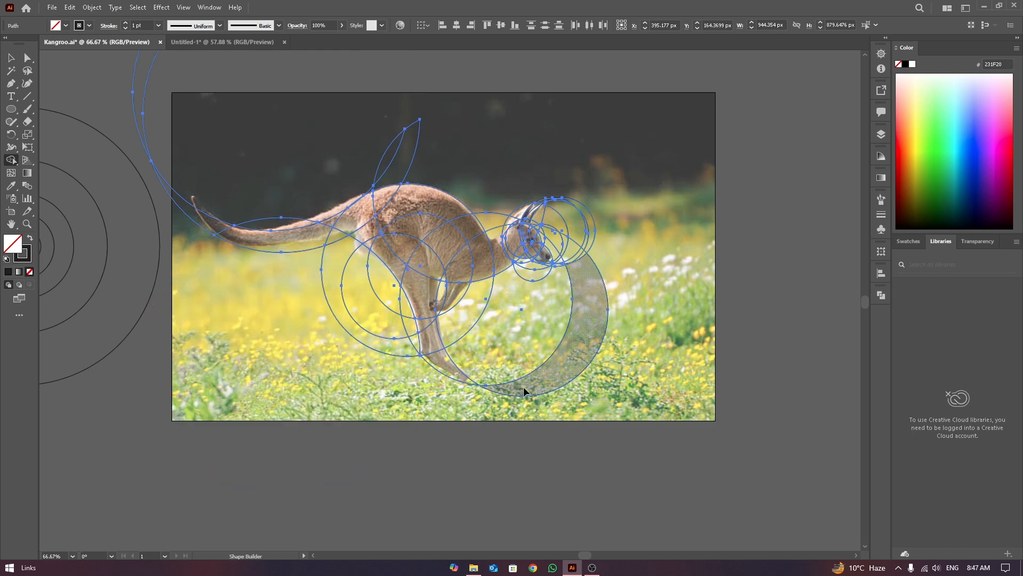
{"action": "left_click", "coordinate": [526, 395], "text": "alt"}
{"action": "left_click", "coordinate": [535, 375], "text": "alt"}
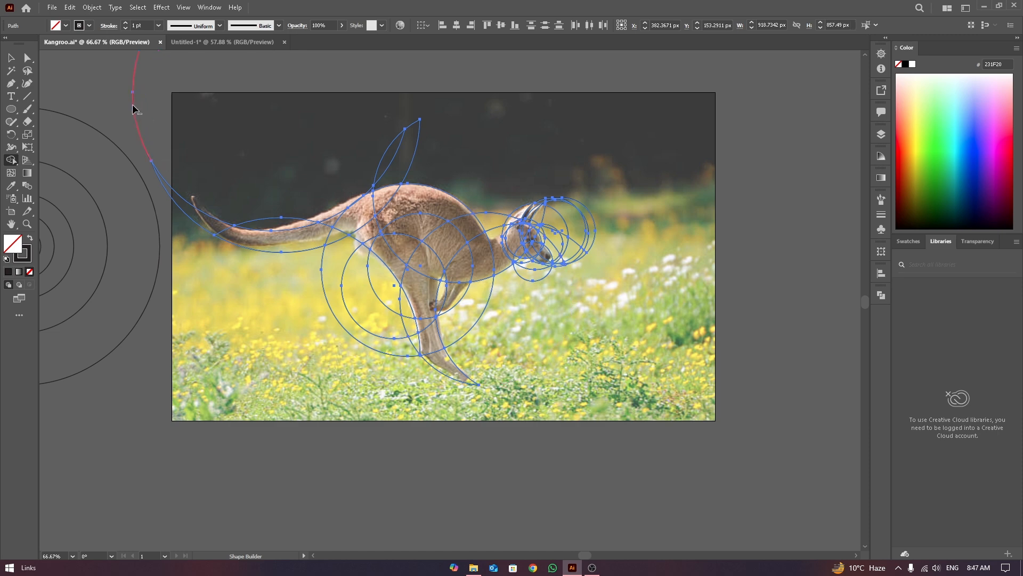
{"action": "left_click", "coordinate": [138, 131], "text": "alt"}
- Delete the two leftover pointed slivers above the kangaroo's back with Shape Builder
{"action": "scroll", "coordinate": [336, 187], "scroll_direction": "up", "scroll_amount": 1}
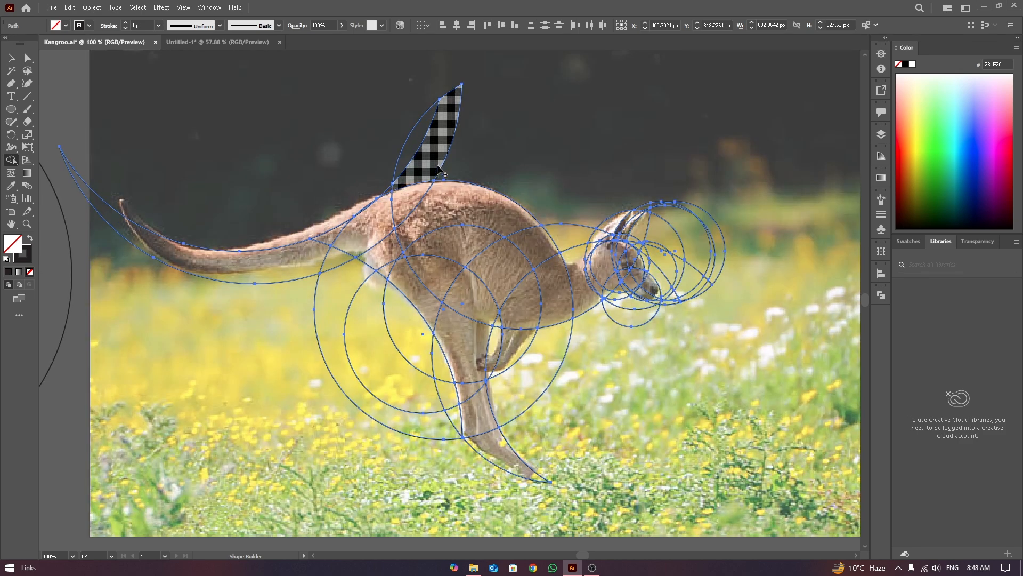
{"action": "left_click", "coordinate": [426, 137], "text": "alt"}
{"action": "left_click", "coordinate": [454, 135], "text": "alt"}
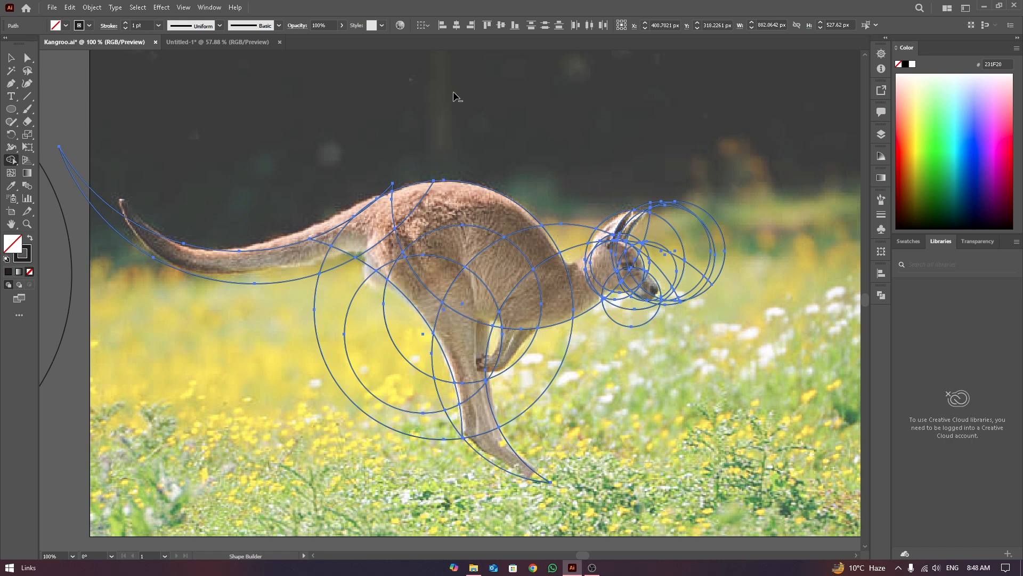
- Delete the circle arcs and enclosed areas behind and in front of the hind legs
{"action": "left_click", "coordinate": [316, 334], "text": "alt"}
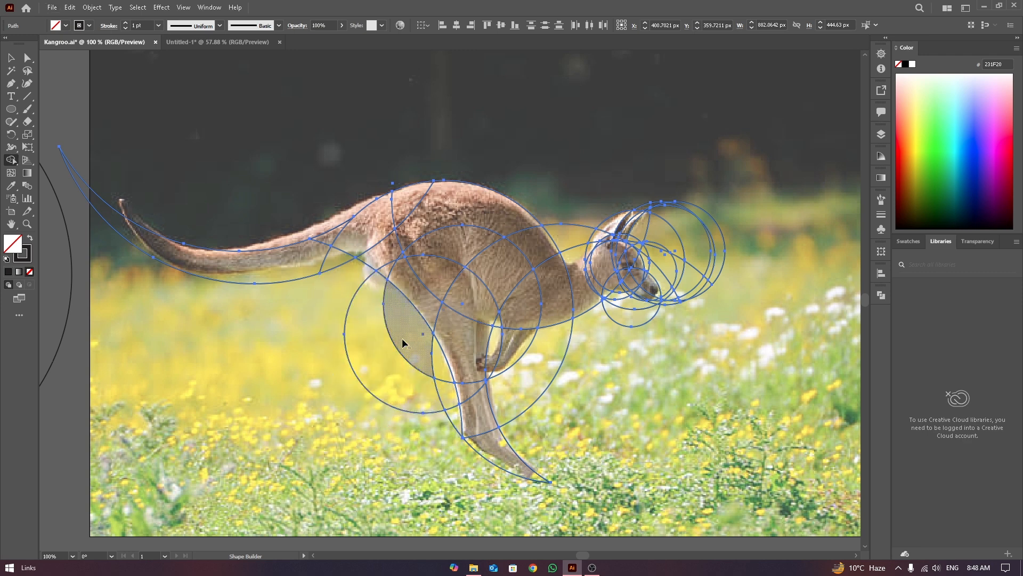
{"action": "left_click", "coordinate": [353, 366], "text": "alt"}
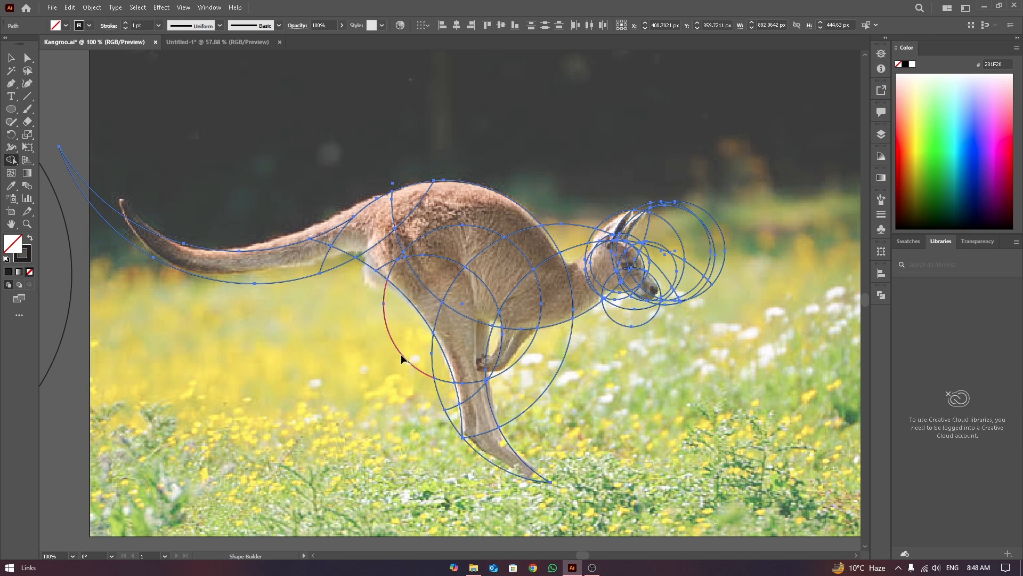
{"action": "left_click", "coordinate": [401, 358], "text": "alt"}
{"action": "left_click", "coordinate": [432, 373], "text": "alt"}
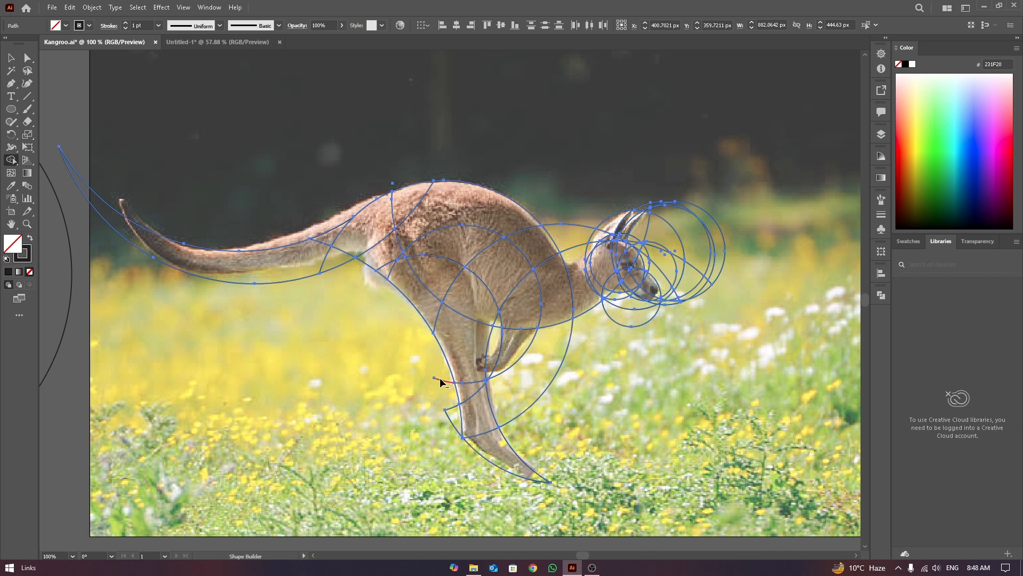
{"action": "left_click", "coordinate": [454, 407], "text": "alt"}
{"action": "left_click", "coordinate": [513, 417], "text": "alt"}
- Delete the two circle arcs above the neck that bridge the back and the head
{"action": "scroll", "coordinate": [708, 283], "scroll_direction": "up", "scroll_amount": 2}
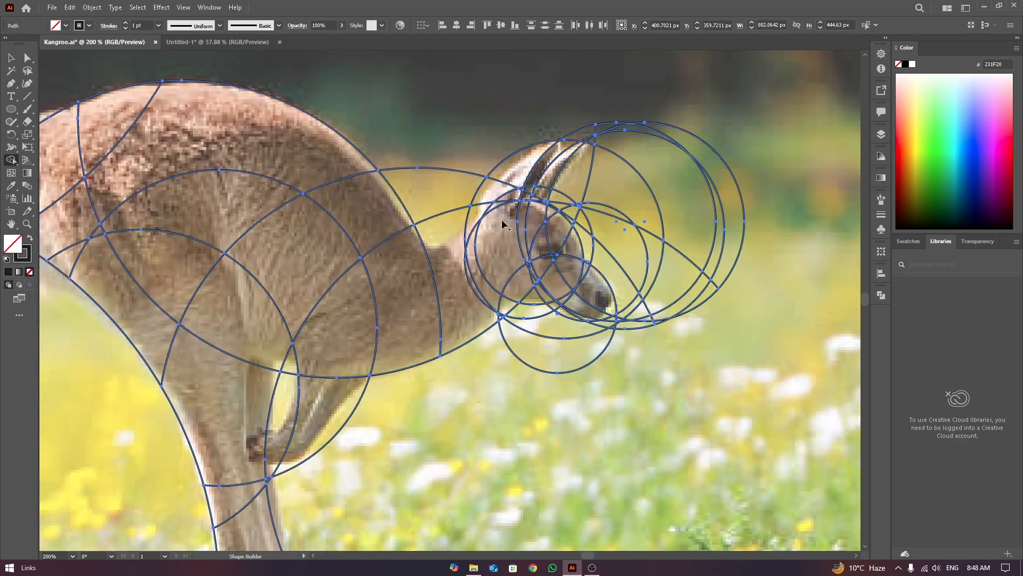
{"action": "left_click", "coordinate": [466, 173], "text": "alt"}
{"action": "left_click", "coordinate": [452, 210], "text": "alt"}
{"action": "scroll", "coordinate": [642, 250], "scroll_direction": "up", "scroll_amount": 1}
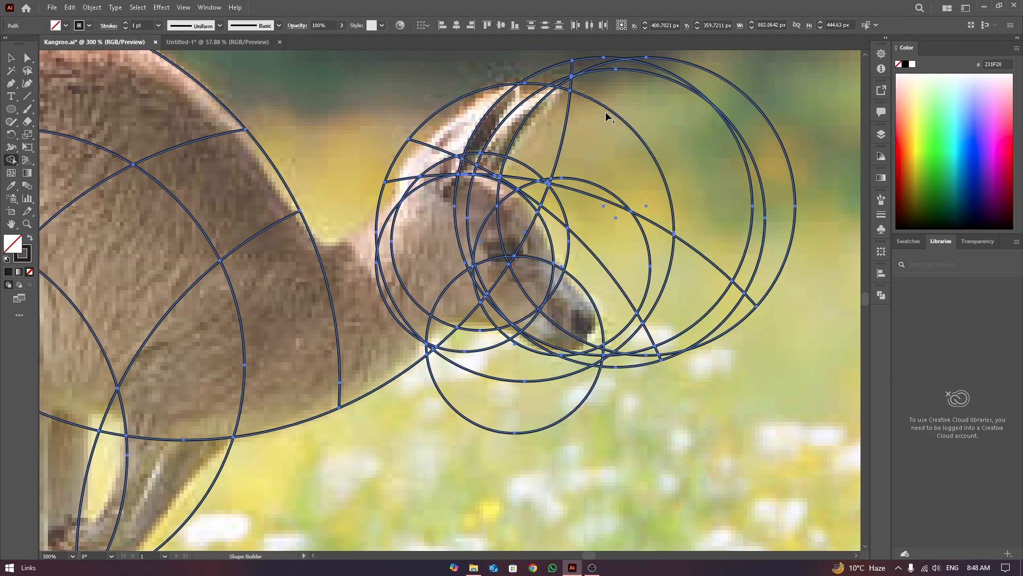
{"action": "left_click", "coordinate": [428, 146], "text": "alt"}
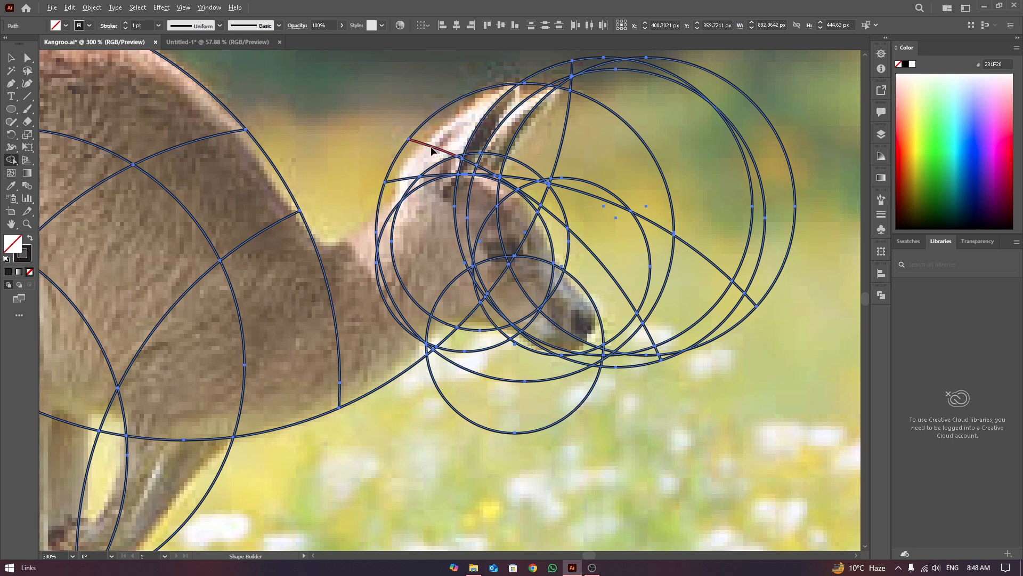
{"action": "left_click", "coordinate": [408, 178], "text": "alt"}
{"action": "key", "text": "ctrl+z"}
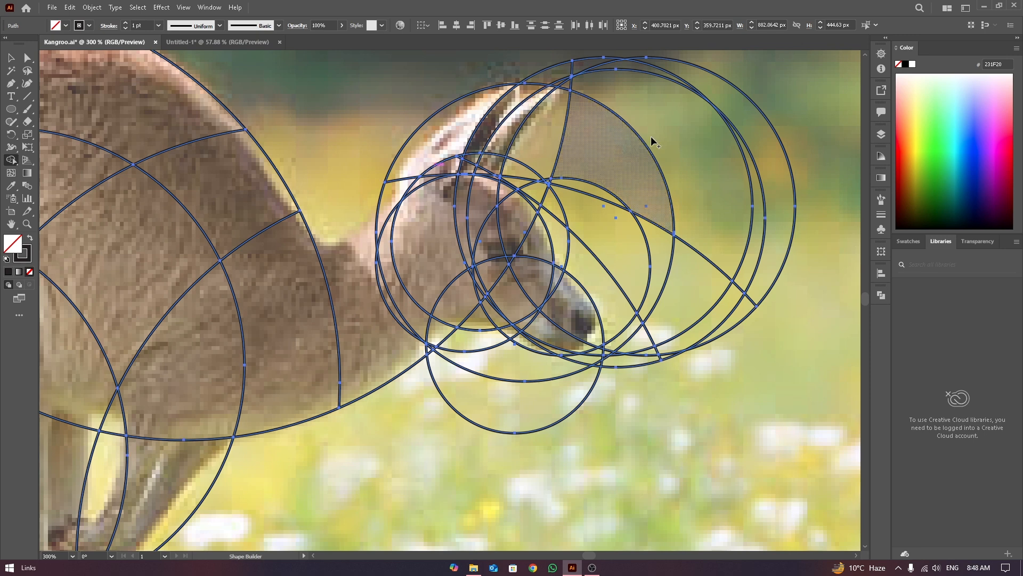
{"action": "scroll", "coordinate": [590, 99], "scroll_direction": "down", "scroll_amount": 1}
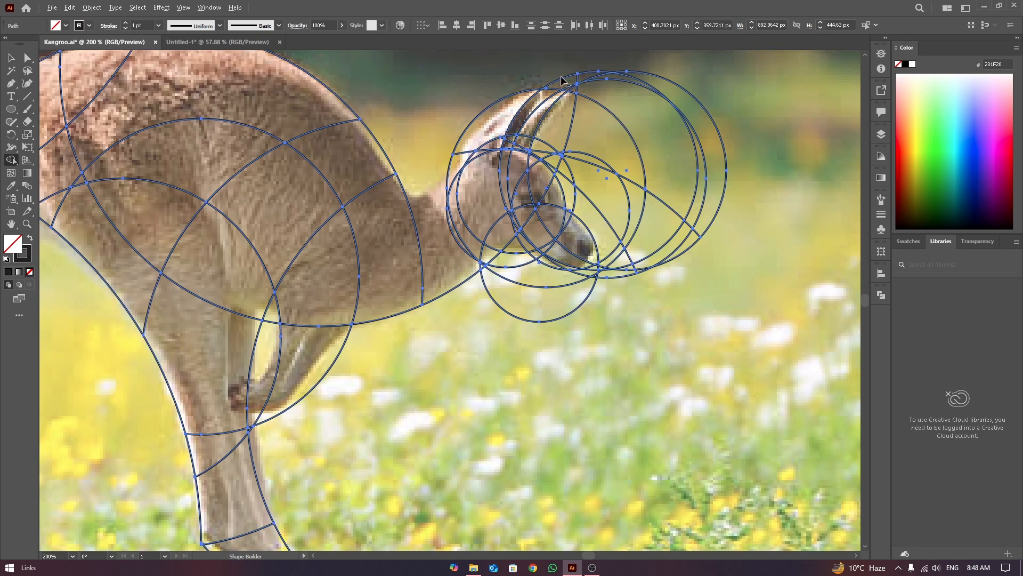
{"action": "left_click", "coordinate": [707, 121]}
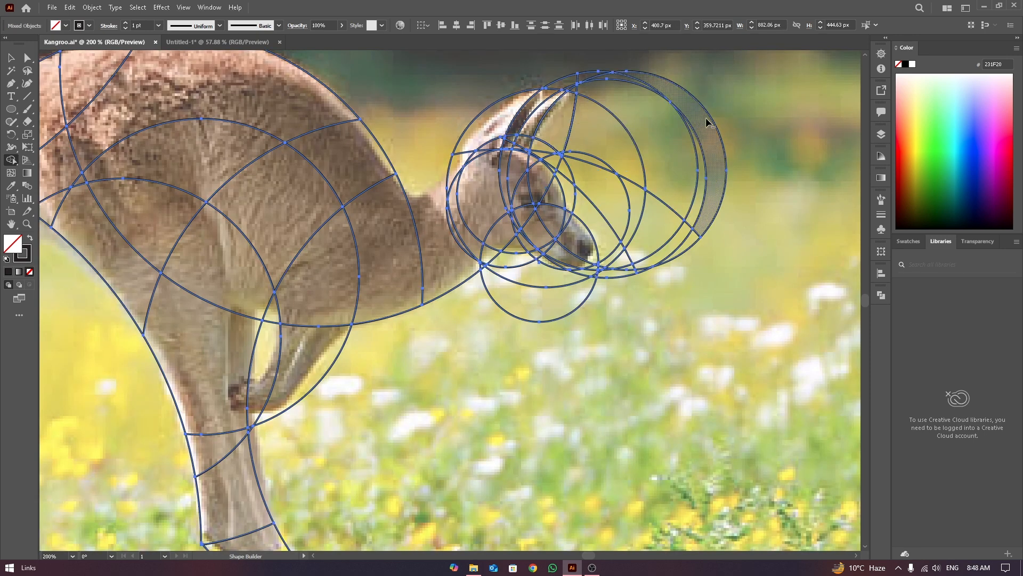
{"action": "left_click", "coordinate": [711, 121], "text": "alt"}
{"action": "left_click", "coordinate": [705, 153], "text": "alt"}
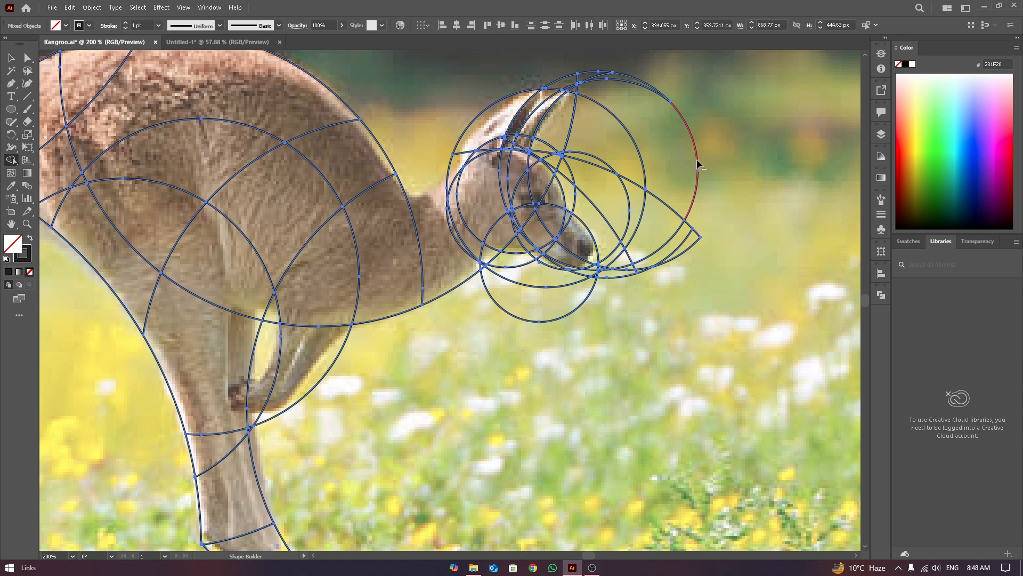
{"action": "left_click", "coordinate": [697, 159], "text": "alt"}
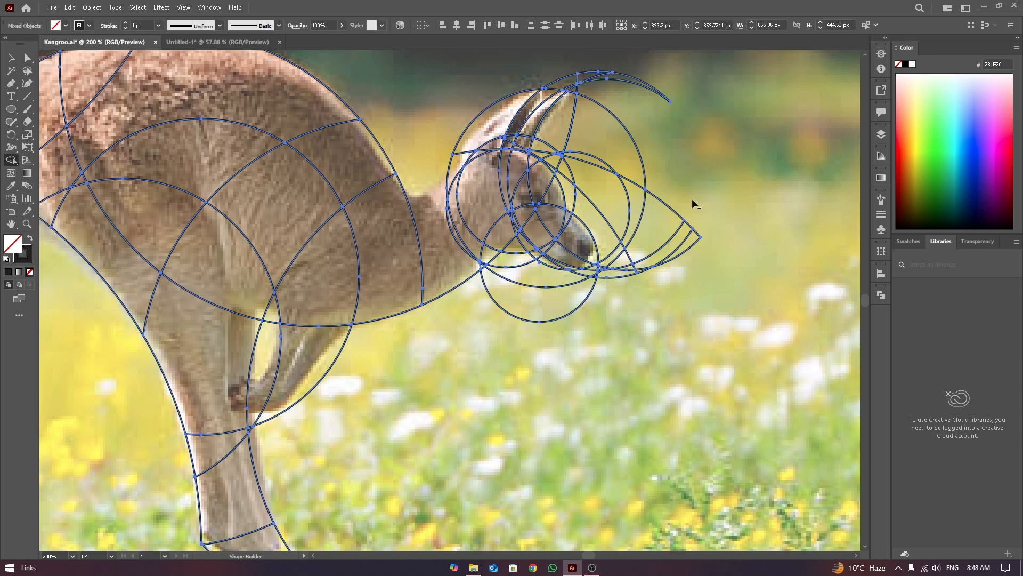
{"action": "left_click", "coordinate": [687, 226], "text": "alt"}
- Delete the outer arcs and corner pieces of the big head circles that extend farthest beyond the face
{"action": "scroll", "coordinate": [665, 182], "scroll_direction": "down", "scroll_amount": 1}
{"action": "scroll", "coordinate": [682, 223], "scroll_direction": "up", "scroll_amount": 1}
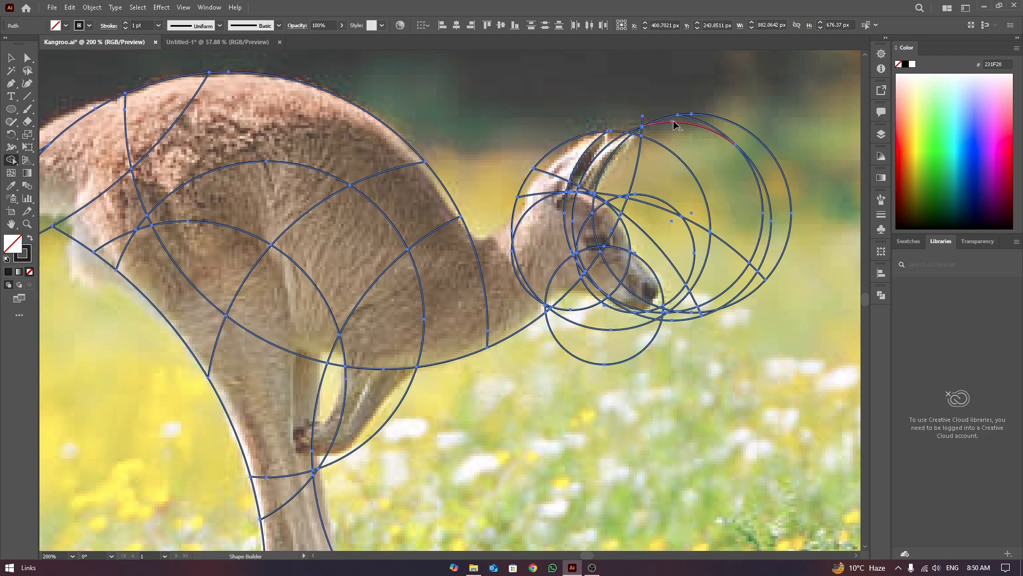
{"action": "left_click", "coordinate": [674, 119], "text": "alt"}
{"action": "left_click", "coordinate": [697, 117], "text": "alt"}
{"action": "left_click", "coordinate": [714, 133], "text": "alt"}
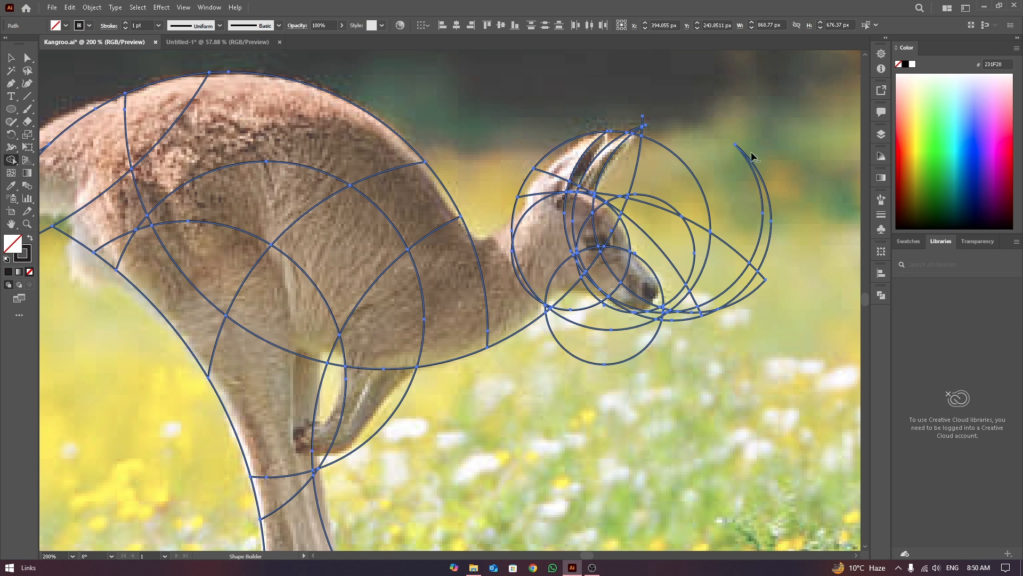
{"action": "left_click", "coordinate": [756, 176], "text": "alt"}
{"action": "left_click", "coordinate": [760, 178], "text": "alt"}
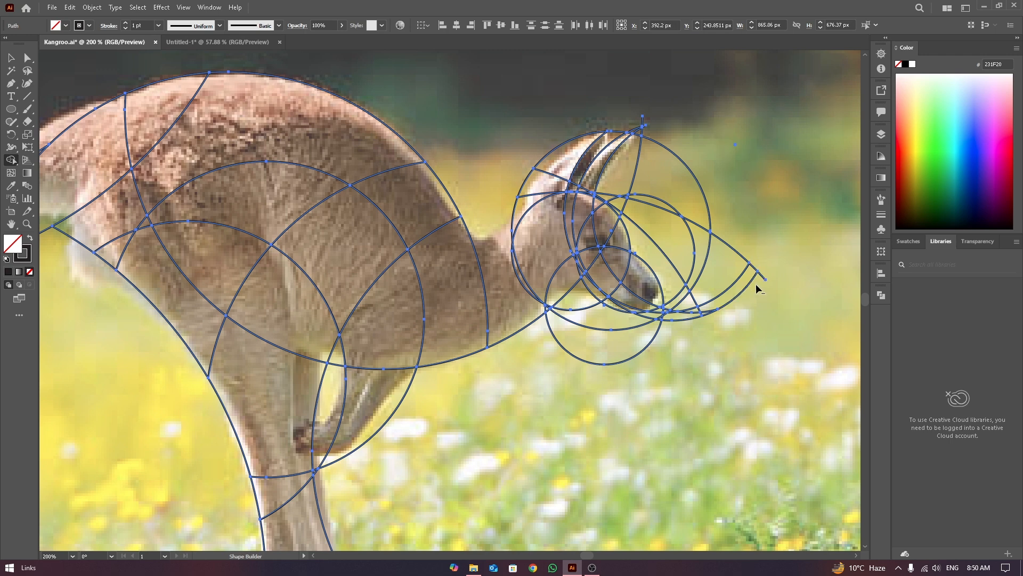
{"action": "left_click", "coordinate": [751, 284], "text": "alt"}
{"action": "left_click", "coordinate": [741, 274], "text": "alt"}
{"action": "left_click", "coordinate": [758, 274], "text": "alt"}
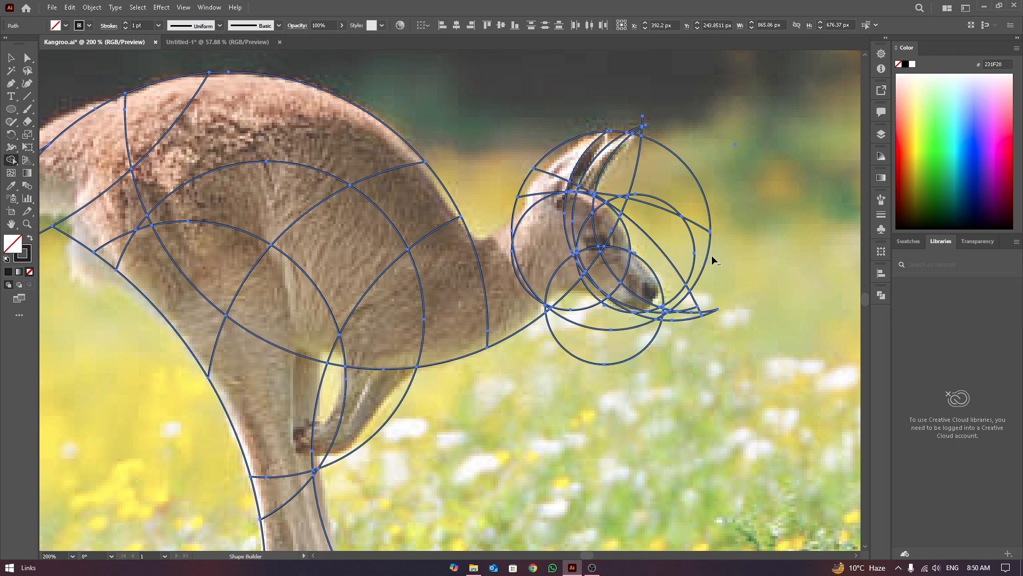
- Delete the remaining inner circle arcs and curved lines in front of the forehead and muzzle
{"action": "left_click", "coordinate": [710, 249], "text": "alt"}
{"action": "left_click", "coordinate": [708, 215], "text": "alt"}
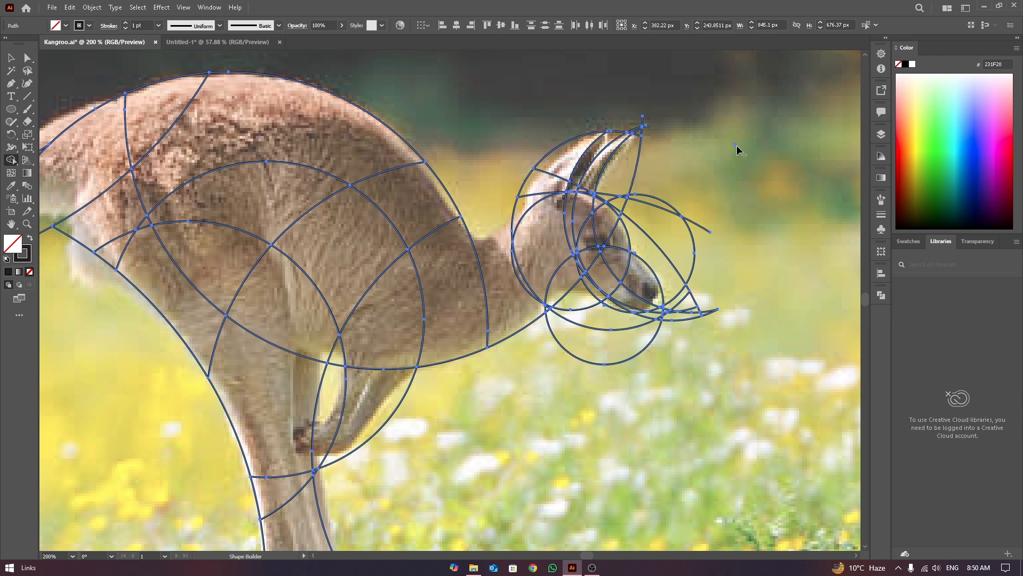
{"action": "left_click", "coordinate": [697, 224], "text": "alt"}
{"action": "left_click", "coordinate": [672, 211], "text": "alt"}
{"action": "left_click", "coordinate": [689, 233], "text": "alt"}
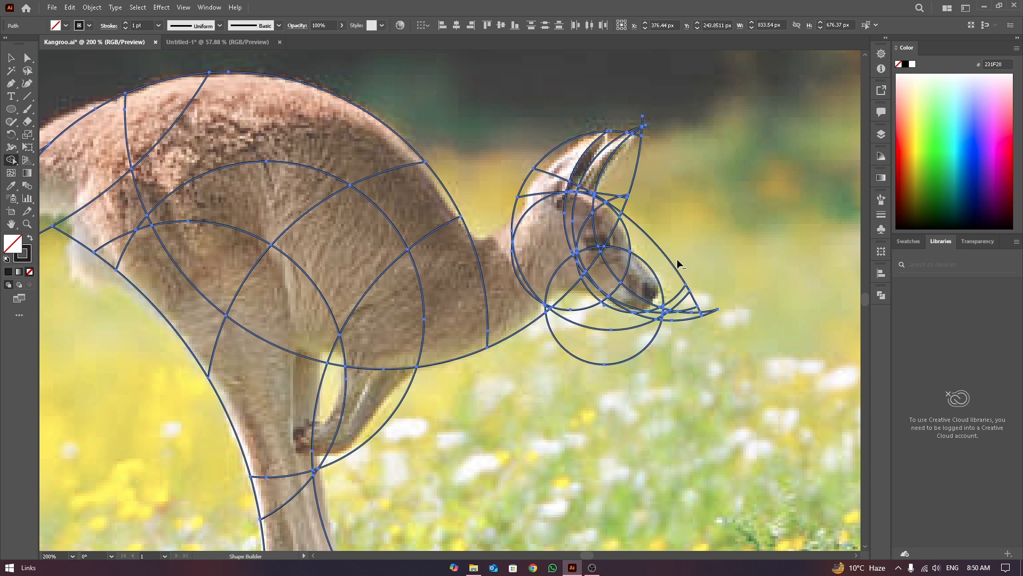
{"action": "left_click", "coordinate": [677, 260], "text": "alt"}
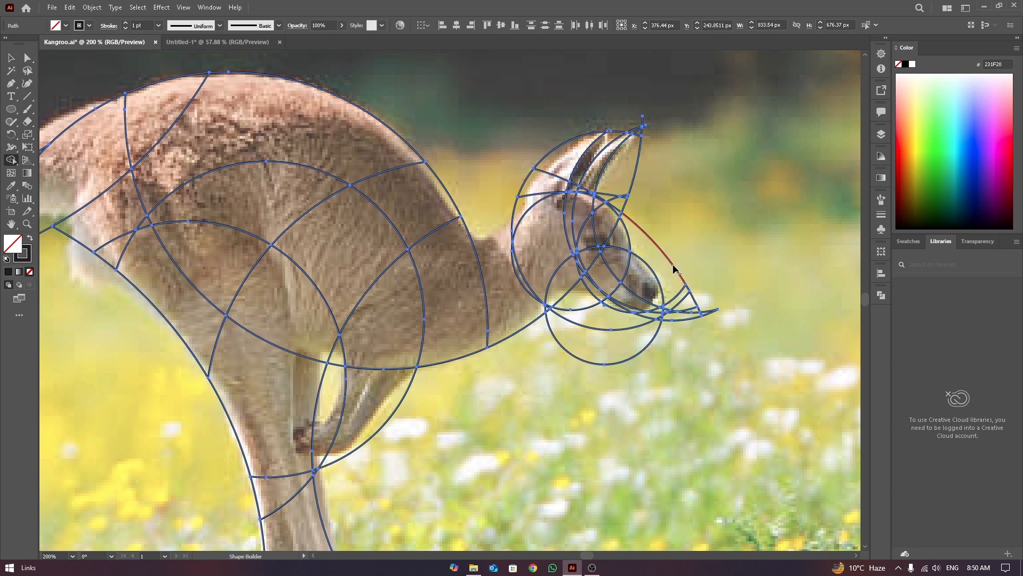
{"action": "left_click", "coordinate": [685, 301], "text": "alt"}
- Delete the circle arcs hanging below the kangaroo's chin and throat
{"action": "left_click", "coordinate": [628, 358], "text": "alt"}
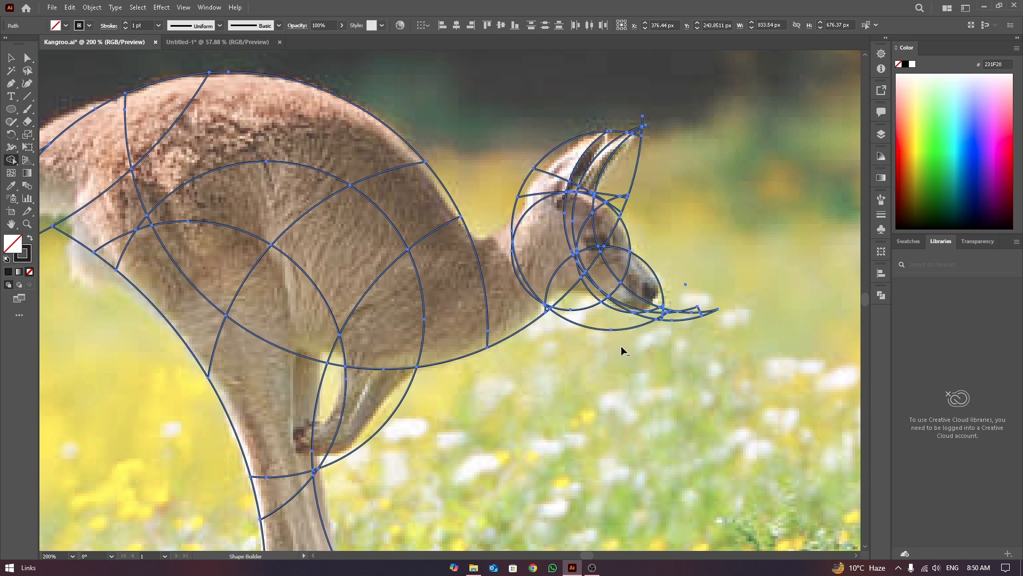
{"action": "left_click", "coordinate": [614, 331], "text": "alt"}
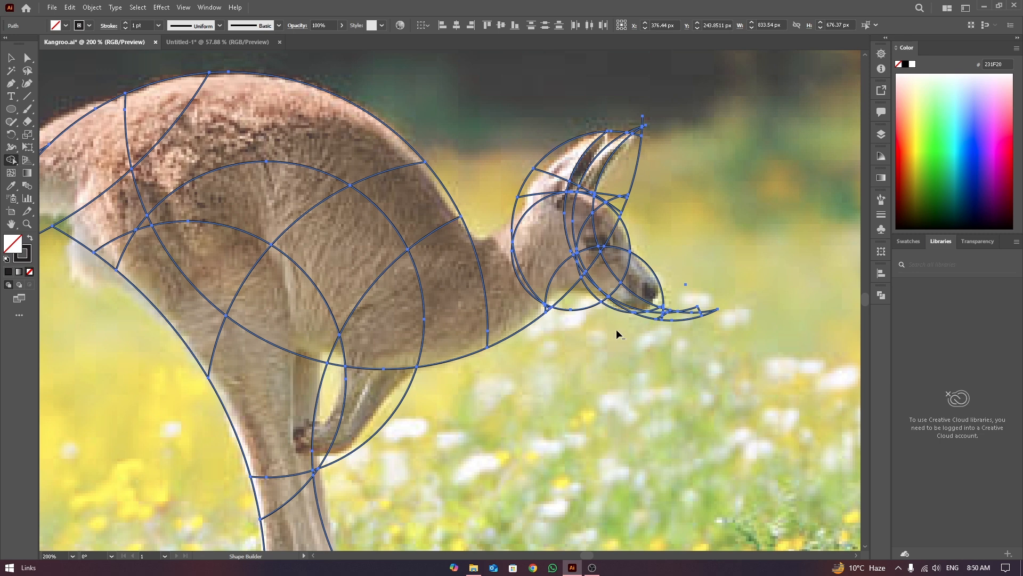
{"action": "left_click", "coordinate": [579, 309], "text": "alt"}
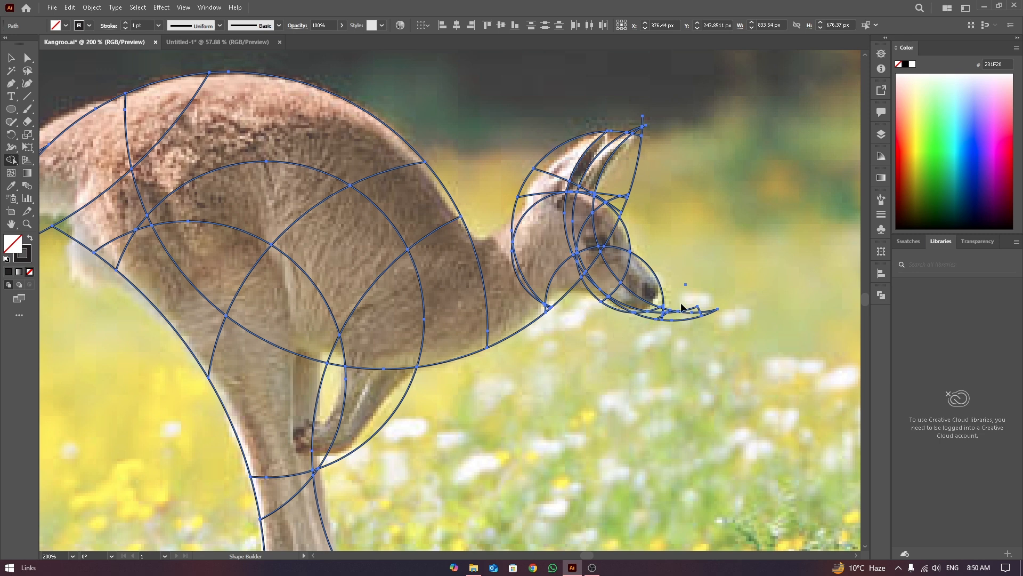
- Delete the excess arcs between the front ear's tip and the forehead, keeping the ear's own outline
{"action": "left_click", "coordinate": [637, 161], "text": "alt"}
{"action": "left_click", "coordinate": [644, 119], "text": "alt"}
{"action": "key", "text": "ctrl+z"}
{"action": "left_click", "coordinate": [618, 197], "text": "alt"}
{"action": "left_click", "coordinate": [622, 214], "text": "alt"}
- Delete the small leftover slivers in front of the kangaroo's nose
{"action": "left_click", "coordinate": [687, 309], "text": "alt"}
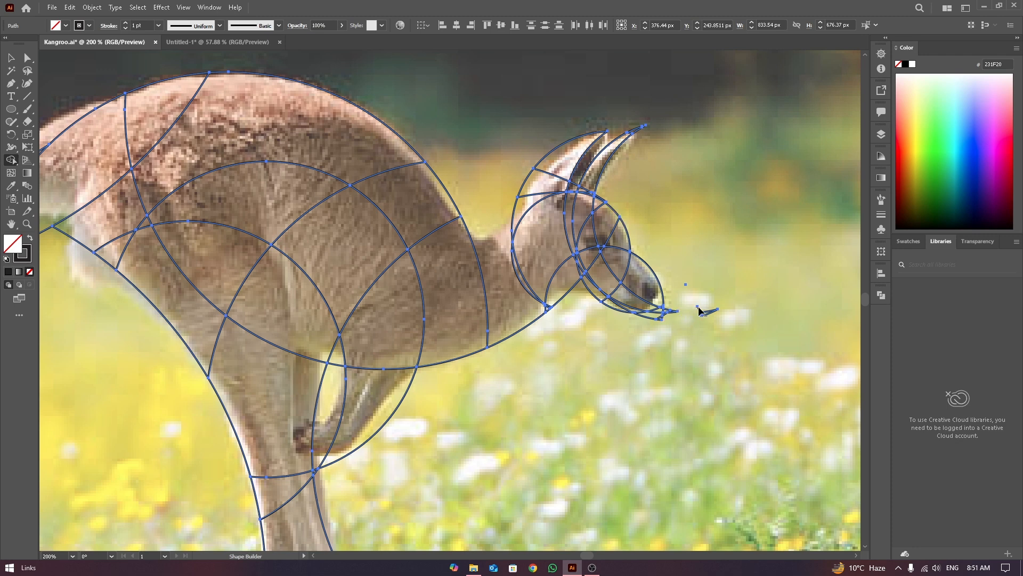
{"action": "left_click", "coordinate": [701, 312], "text": "alt"}
{"action": "scroll", "coordinate": [663, 316], "scroll_direction": "up", "scroll_amount": 1}
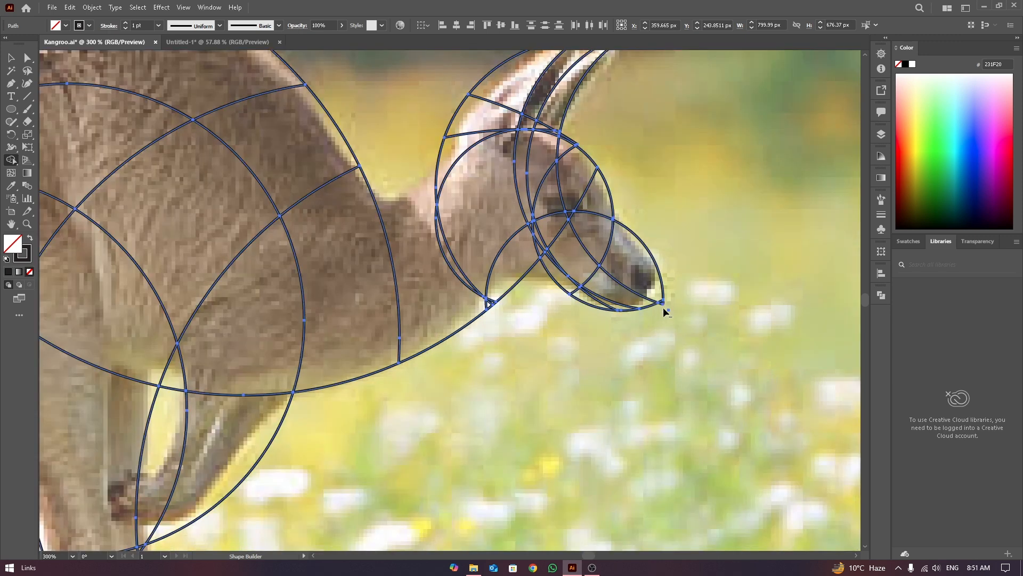
{"action": "left_click", "coordinate": [665, 307], "text": "alt"}
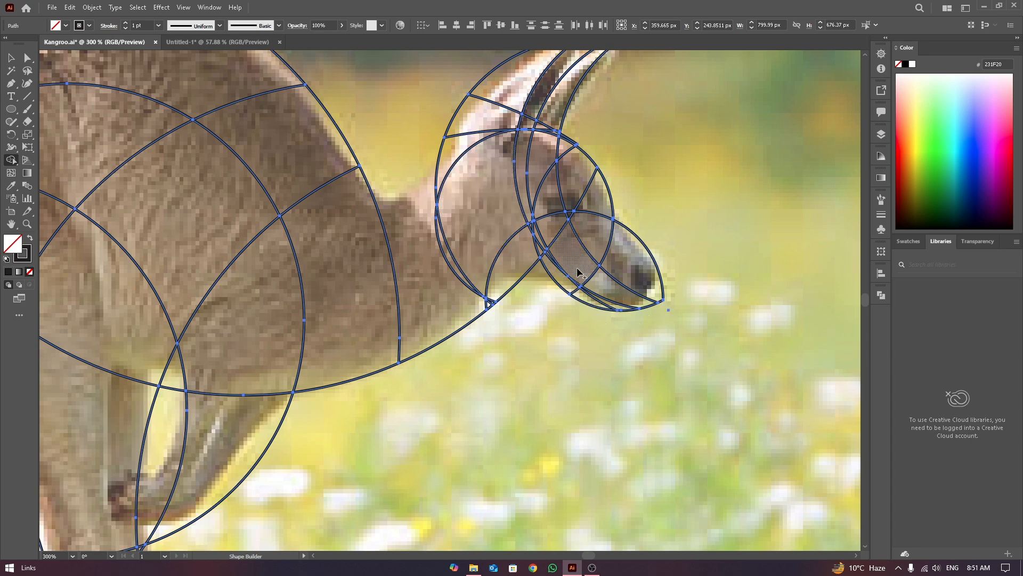
- Merge the tail regions into one shape and combine the divided regions of the body and rump with Shape Builder
{"action": "scroll", "coordinate": [523, 152], "scroll_direction": "down", "scroll_amount": 1}
{"action": "scroll", "coordinate": [524, 155], "scroll_direction": "down", "scroll_amount": 2}
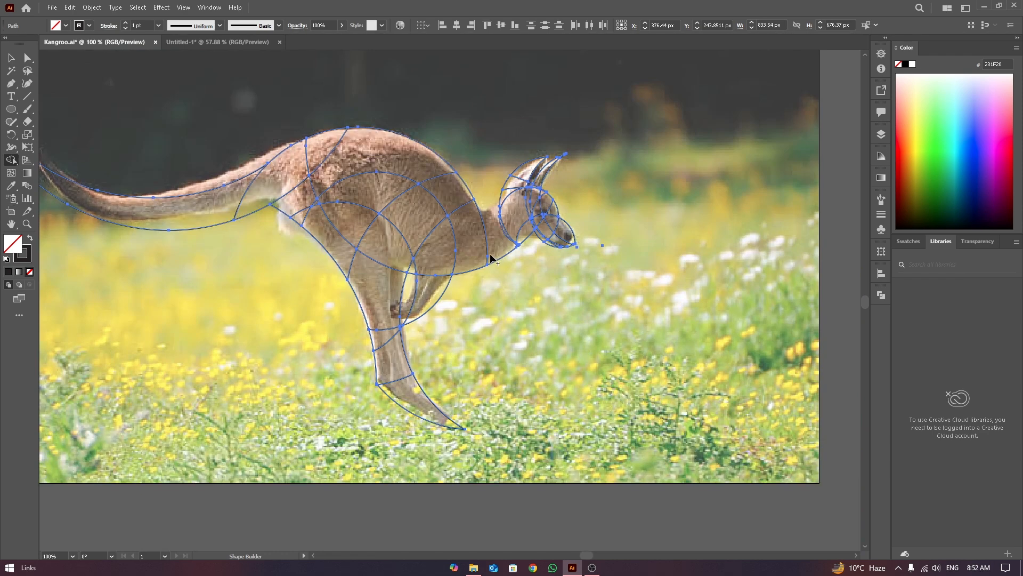
{"action": "mouse_move", "coordinate": [207, 201]}
{"action": "left_mouse_down"}
{"action": "mouse_move", "coordinate": [260, 193]}
{"action": "mouse_move", "coordinate": [319, 154]}
{"action": "left_mouse_up"}
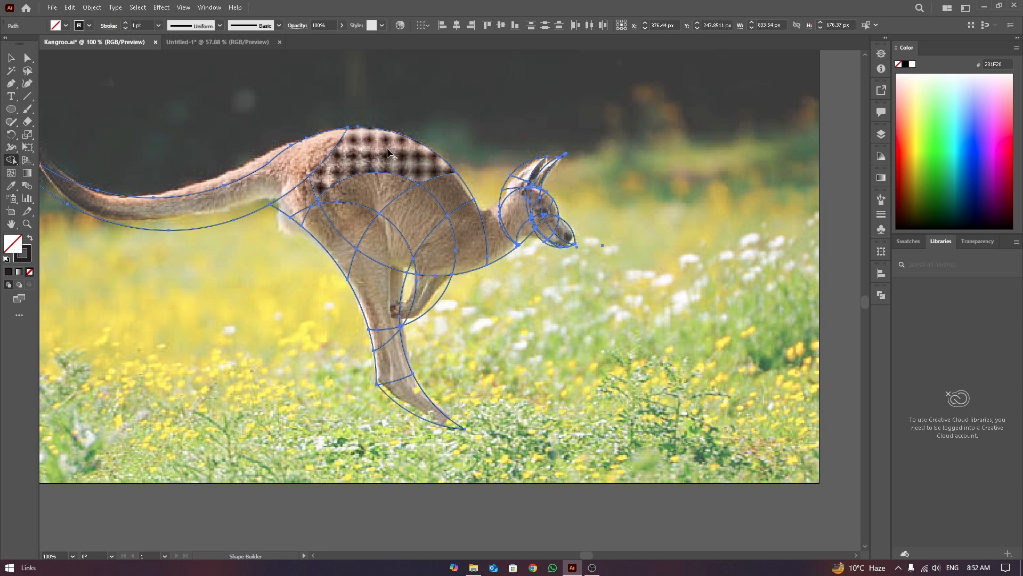
{"action": "mouse_move", "coordinate": [389, 157]}
{"action": "left_mouse_down"}
{"action": "mouse_move", "coordinate": [354, 210]}
{"action": "mouse_move", "coordinate": [395, 222]}
{"action": "mouse_move", "coordinate": [423, 198]}
{"action": "mouse_move", "coordinate": [376, 229]}
{"action": "mouse_move", "coordinate": [383, 235]}
{"action": "left_mouse_up"}
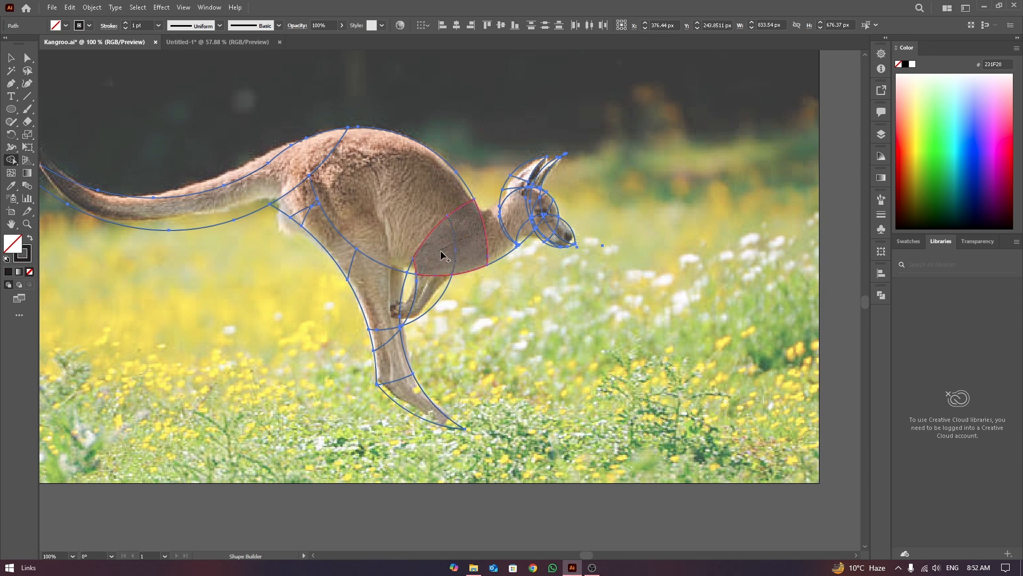
{"action": "mouse_move", "coordinate": [289, 212]}
{"action": "left_mouse_down"}
{"action": "mouse_move", "coordinate": [304, 208]}
{"action": "mouse_move", "coordinate": [325, 229]}
{"action": "mouse_move", "coordinate": [315, 212]}
{"action": "left_mouse_up"}
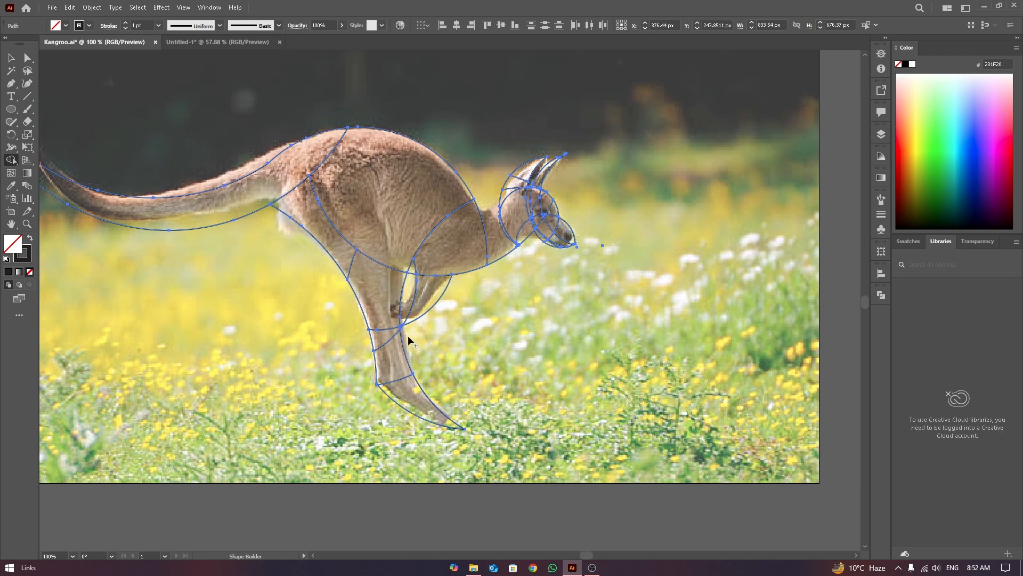
- Merge the divided regions of the lower hind leg and foot into one shape with Shape Builder
{"action": "mouse_move", "coordinate": [381, 319]}
{"action": "left_mouse_down"}
{"action": "mouse_move", "coordinate": [402, 390]}
{"action": "mouse_move", "coordinate": [431, 415]}
{"action": "left_mouse_up"}
{"action": "scroll", "coordinate": [540, 221], "scroll_direction": "up", "scroll_amount": 1}
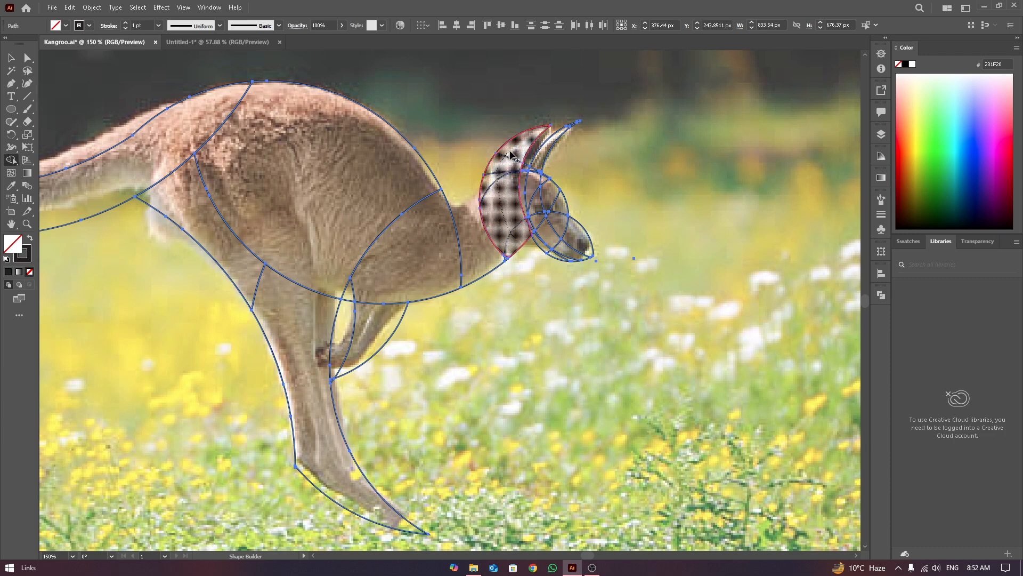
- Clean up the small leftover regions and edges between the front ear's base and the kangaroo's forehead with Shape Builder
{"action": "scroll", "coordinate": [557, 181], "scroll_direction": "up", "scroll_amount": 1}
{"action": "scroll", "coordinate": [557, 180], "scroll_direction": "up", "scroll_amount": 1}
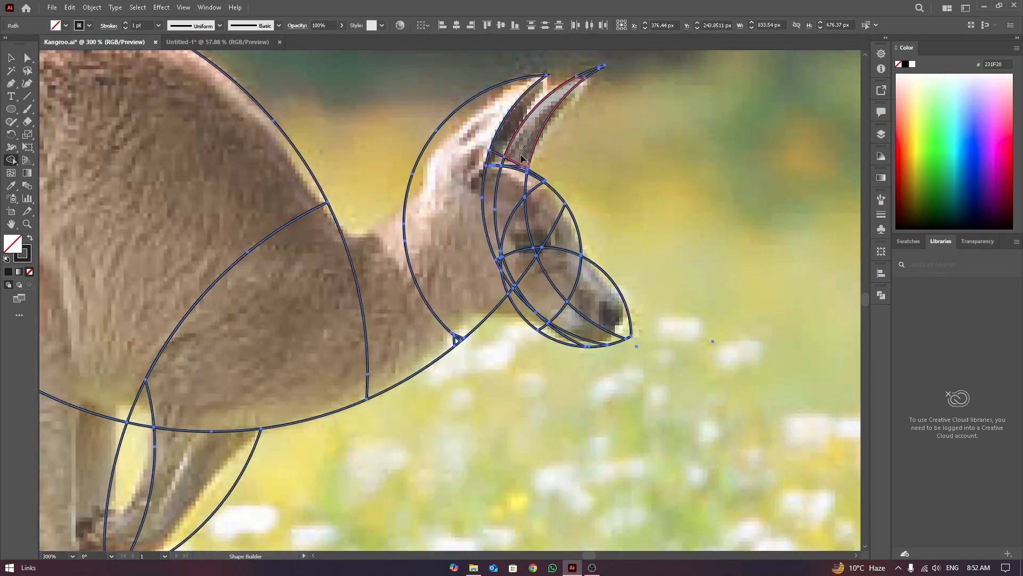
{"action": "scroll", "coordinate": [577, 175], "scroll_direction": "down", "scroll_amount": 1}
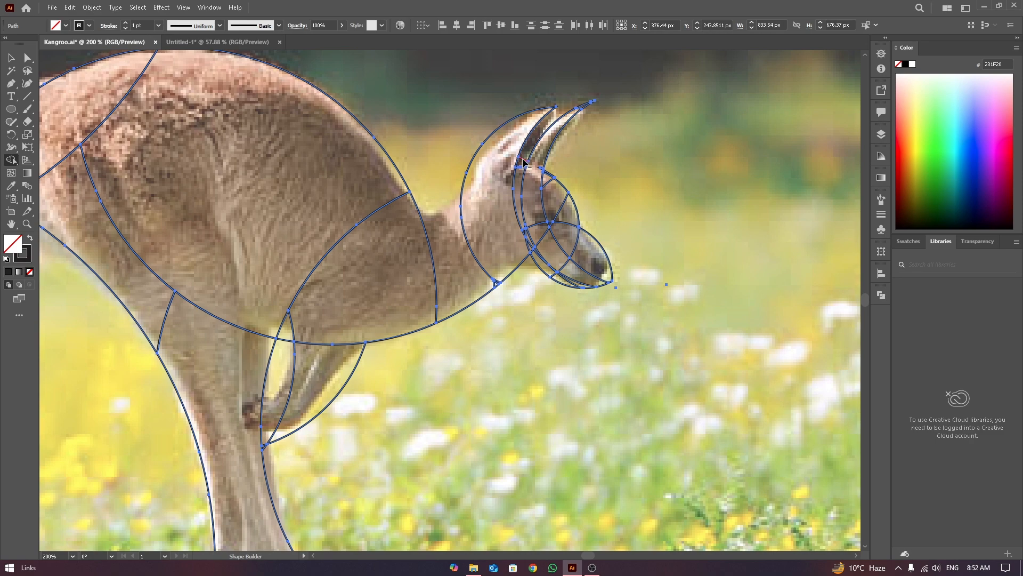
{"action": "scroll", "coordinate": [549, 176], "scroll_direction": "up", "scroll_amount": 1}
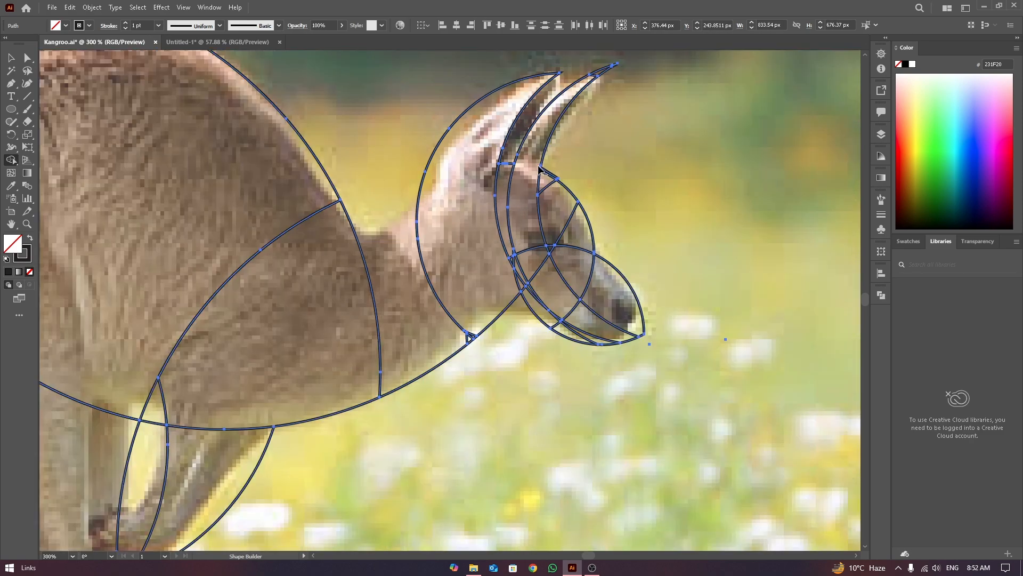
{"action": "left_click_drag", "start_coordinate": [540, 168], "coordinate": [547, 175]}
{"action": "scroll", "coordinate": [520, 197], "scroll_direction": "down", "scroll_amount": 1}
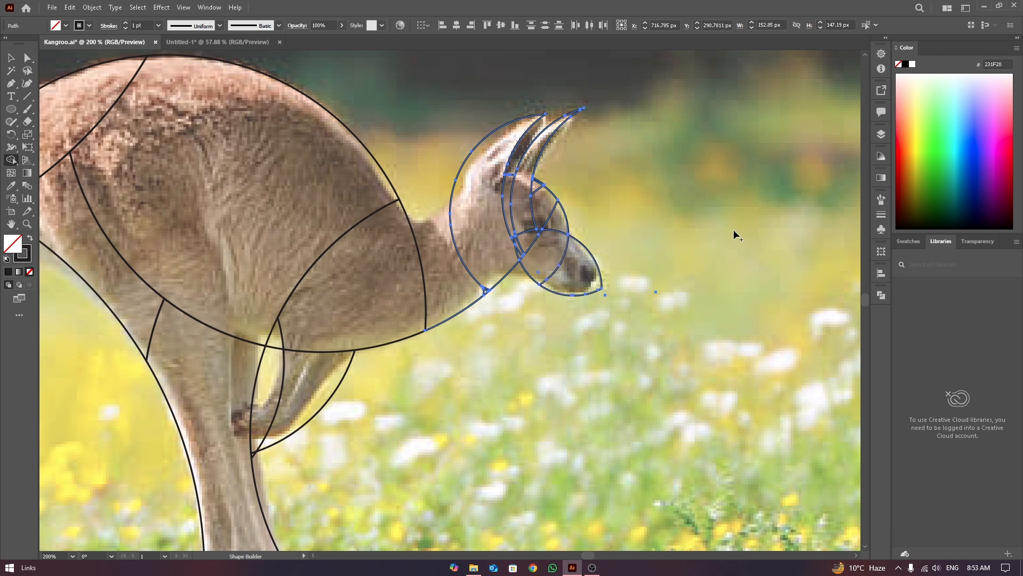
{"action": "scroll", "coordinate": [536, 201], "scroll_direction": "up", "scroll_amount": 1}
{"action": "scroll", "coordinate": [537, 202], "scroll_direction": "up", "scroll_amount": 1}
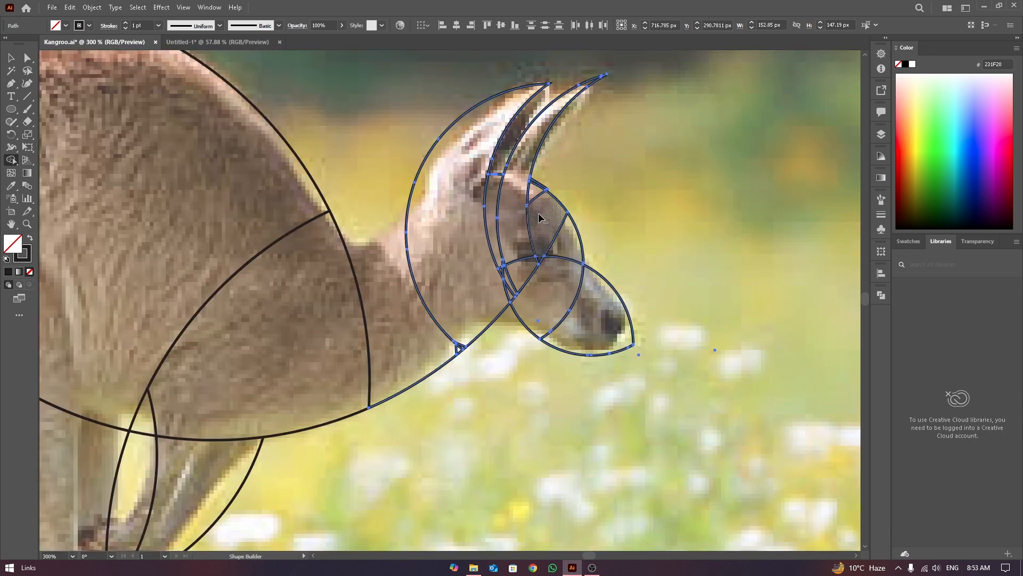
{"action": "left_click", "coordinate": [535, 197], "text": "alt"}
{"action": "left_click", "coordinate": [542, 186], "text": "alt"}
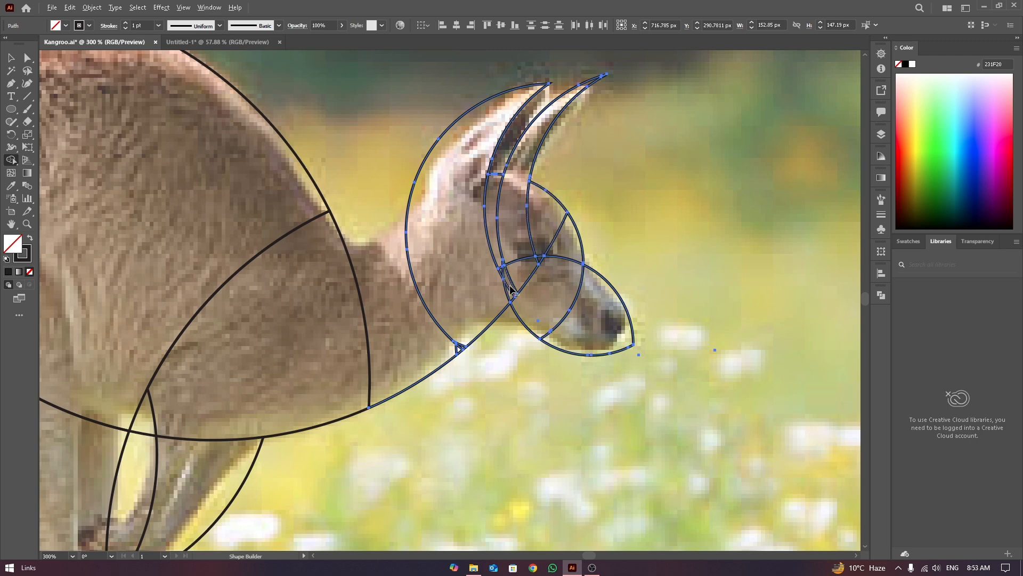
- Delete the arcs crossing the head below the ears and the small leftover slivers at the cheek
{"action": "left_click", "coordinate": [498, 225], "text": "alt"}
{"action": "left_click", "coordinate": [487, 230], "text": "alt"}
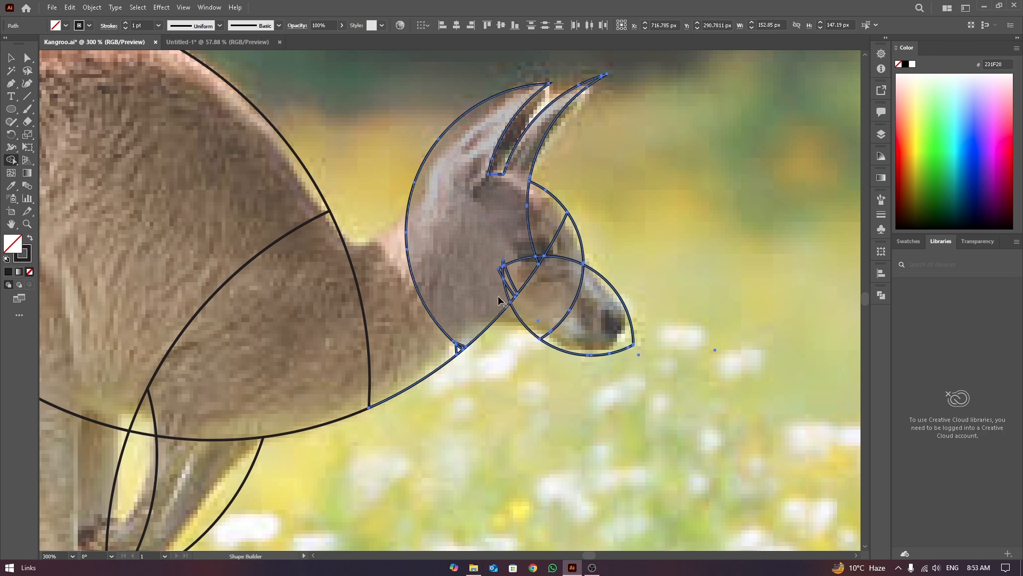
{"action": "left_click", "coordinate": [510, 268], "text": "alt"}
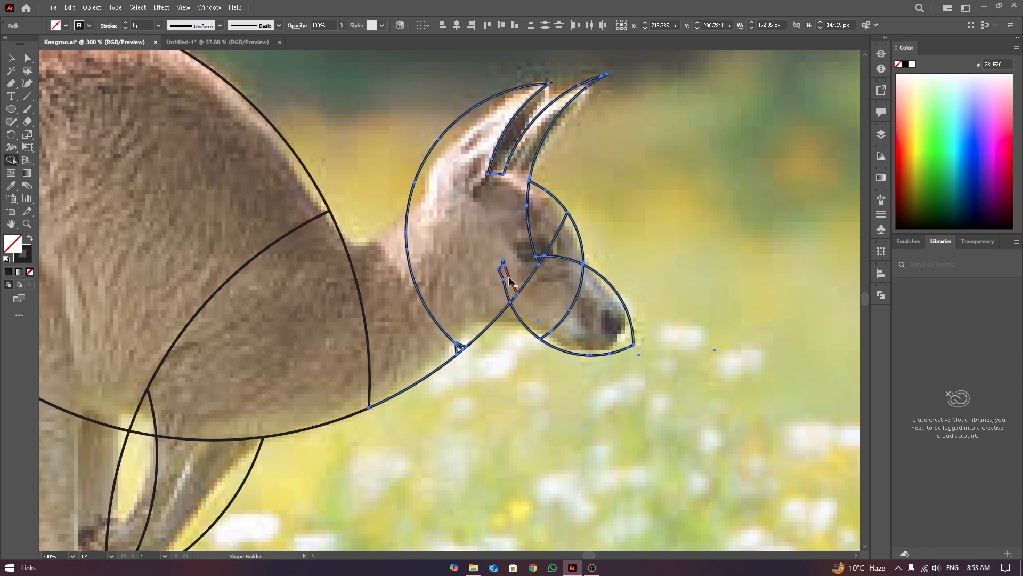
{"action": "left_click", "coordinate": [510, 277], "text": "alt"}
{"action": "left_click", "coordinate": [504, 264], "text": "alt"}
{"action": "left_click", "coordinate": [502, 280], "text": "alt"}
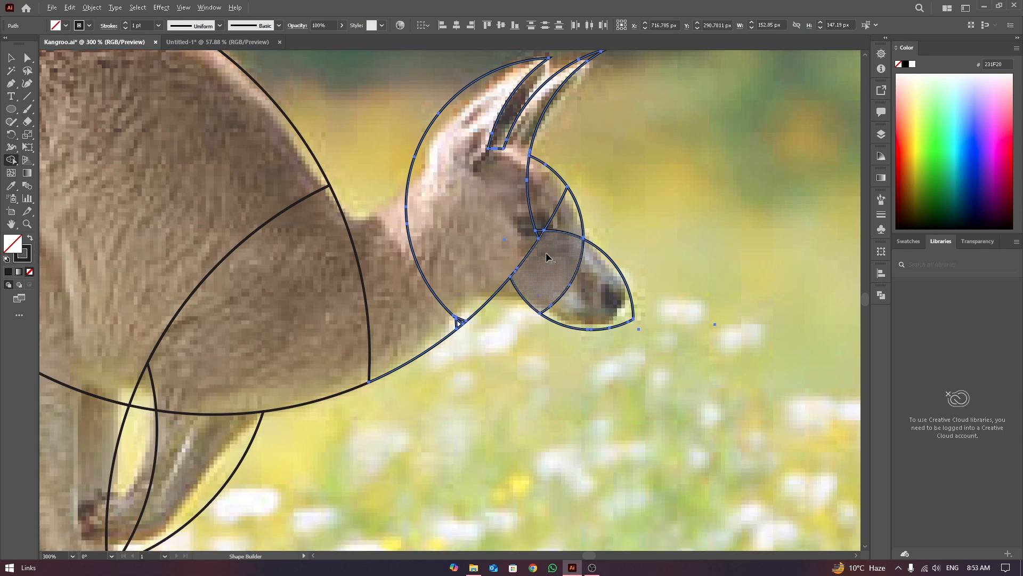
- Move the large circle around the eye up and forward so its edge passes near the nose tip
{"action": "scroll", "coordinate": [550, 259], "scroll_direction": "up", "scroll_amount": 1}
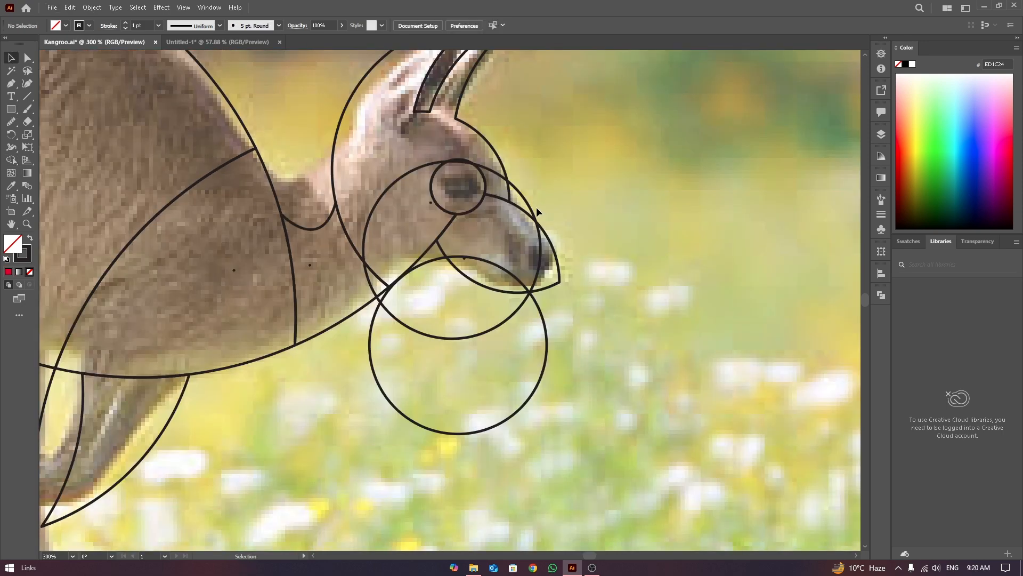
{"action": "left_click_drag", "start_coordinate": [536, 208], "coordinate": [551, 184]}
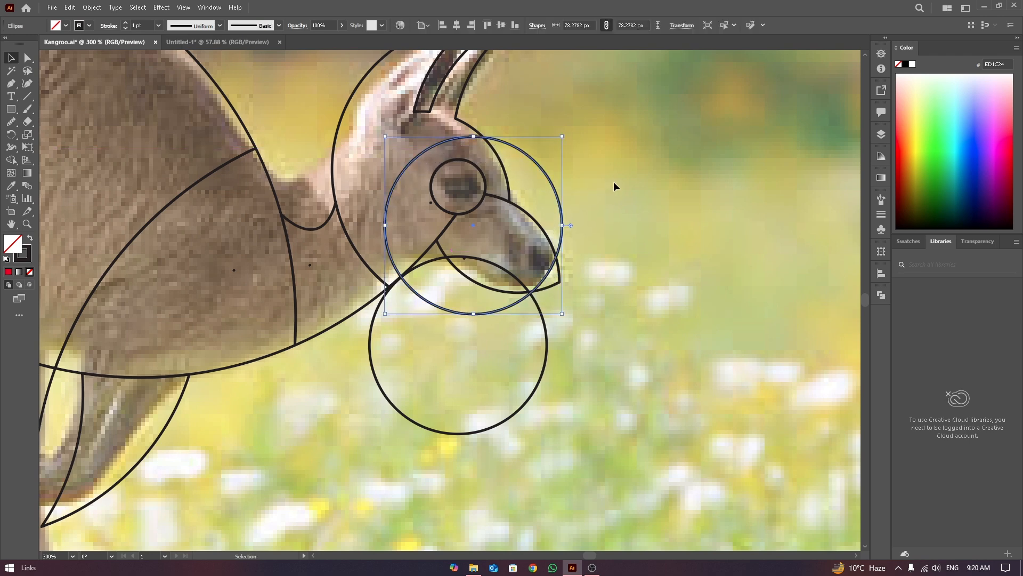
{"action": "left_click", "coordinate": [613, 181]}
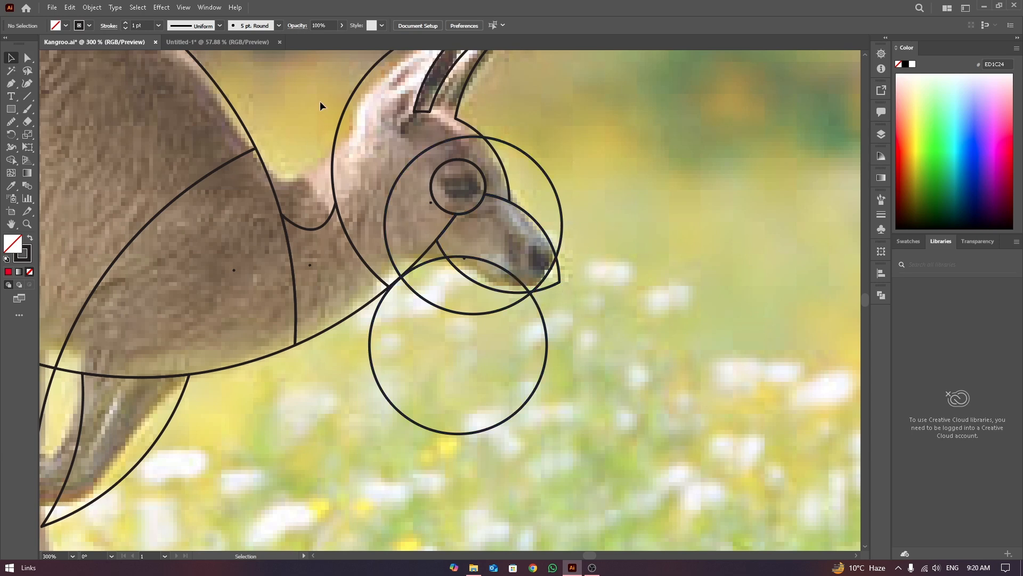
- Select the head shapes and remove the circle areas under the jaw and in front of the face with Shape Builder
{"action": "left_click_drag", "start_coordinate": [320, 105], "coordinate": [726, 379]}
{"action": "left_click", "coordinate": [11, 159]}
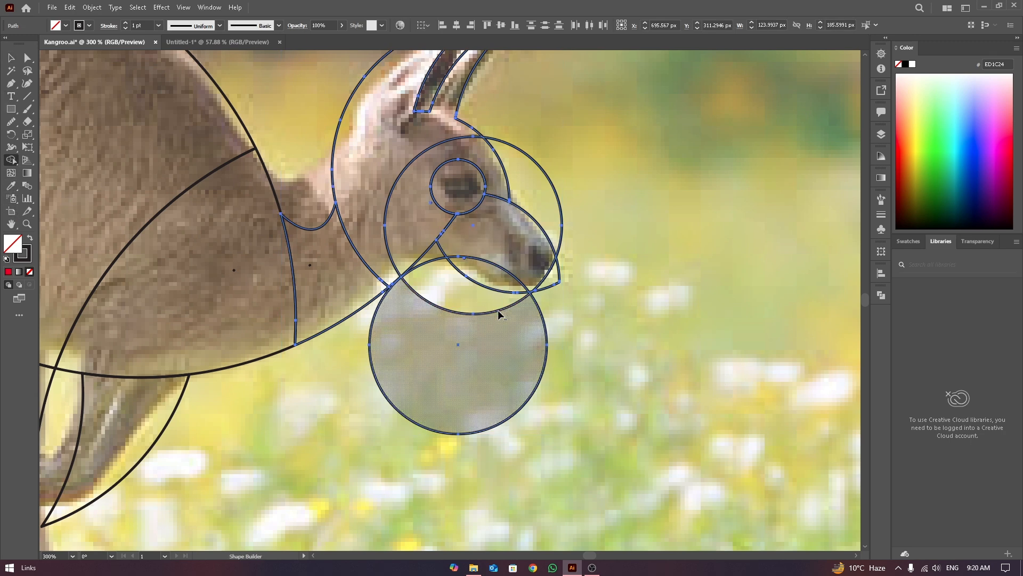
{"action": "left_click_drag", "start_coordinate": [498, 313], "coordinate": [442, 307]}
{"action": "left_click", "coordinate": [375, 320], "text": "alt"}
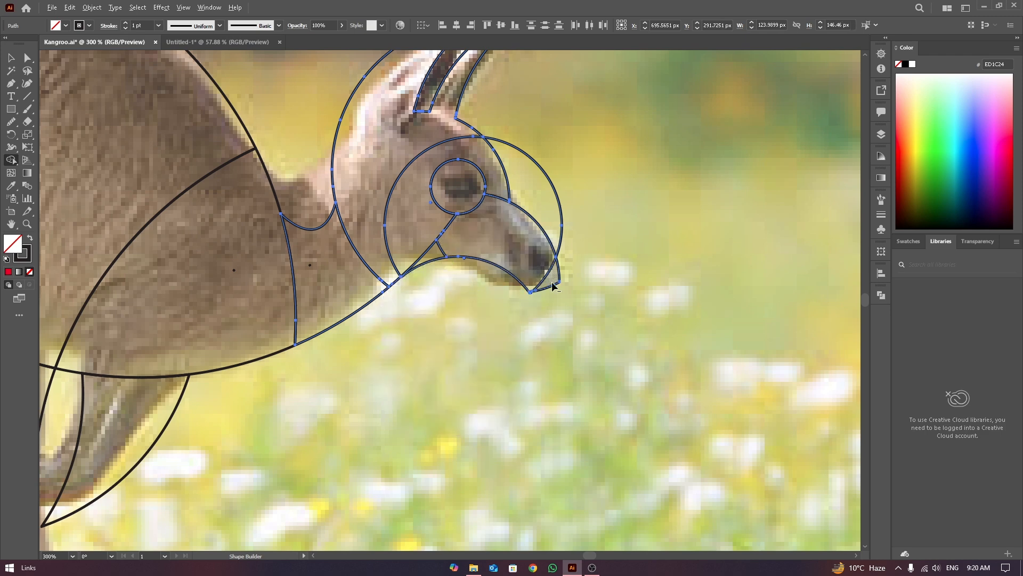
{"action": "left_click", "coordinate": [563, 239], "text": "alt"}
{"action": "scroll", "coordinate": [637, 215], "scroll_direction": "down", "scroll_amount": 4}
{"action": "scroll", "coordinate": [642, 207], "scroll_direction": "up", "scroll_amount": 1}
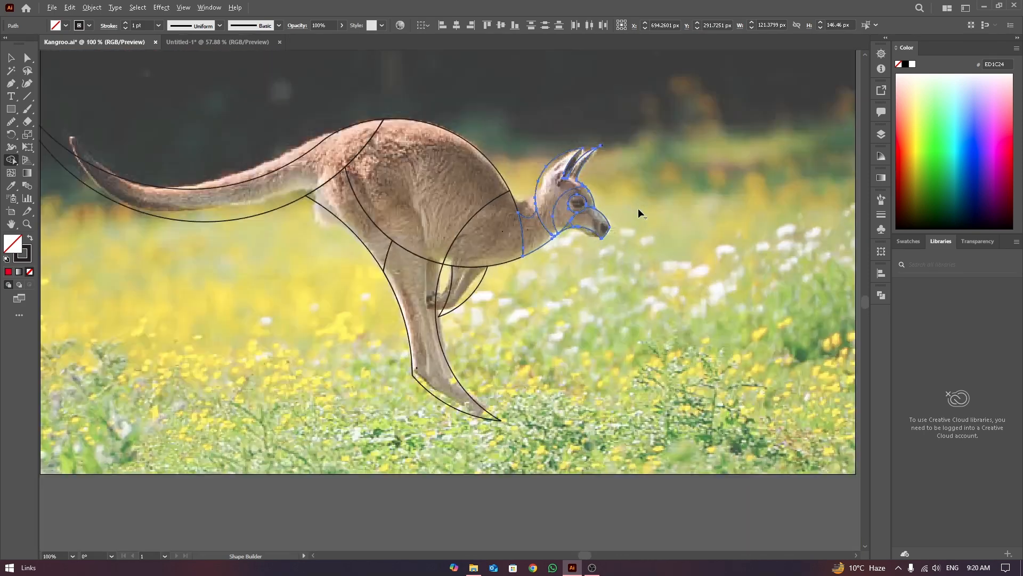
{"action": "scroll", "coordinate": [639, 210], "scroll_direction": "up", "scroll_amount": 2}
{"action": "left_click", "coordinate": [11, 57]}
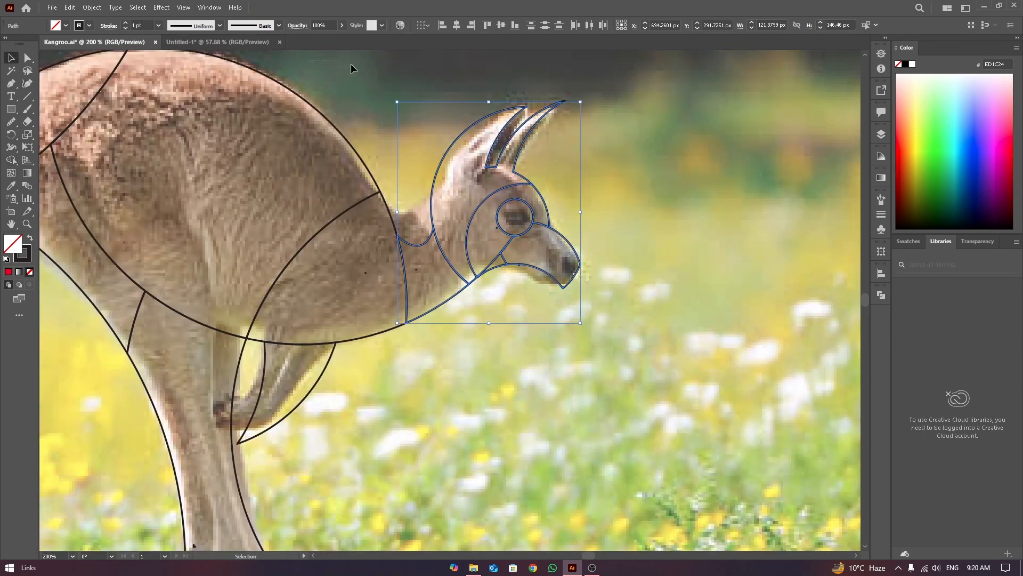
{"action": "left_click", "coordinate": [746, 148]}
{"action": "scroll", "coordinate": [653, 180], "scroll_direction": "down", "scroll_amount": 2}
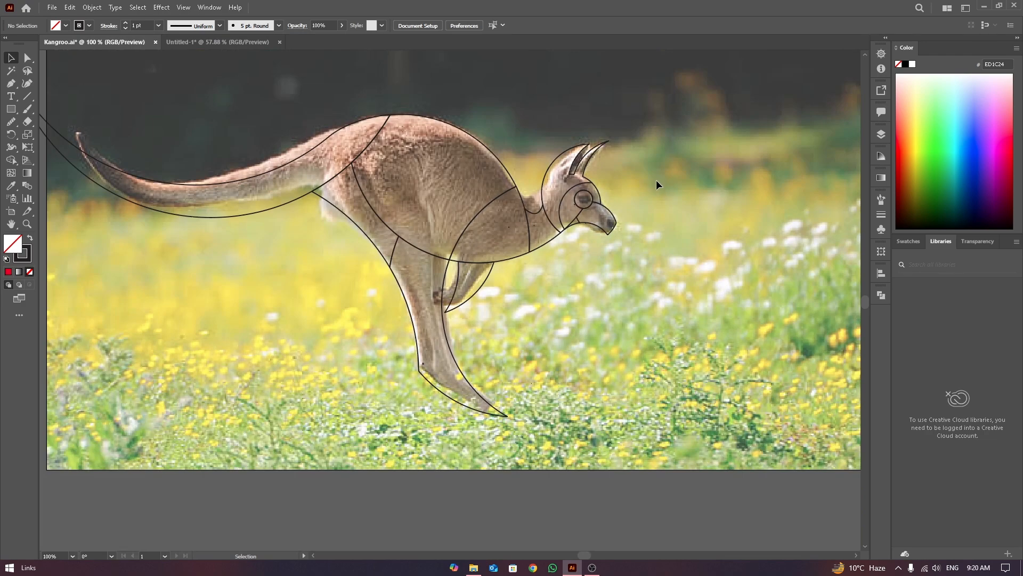
{"action": "scroll", "coordinate": [583, 218], "scroll_direction": "up", "scroll_amount": 1}
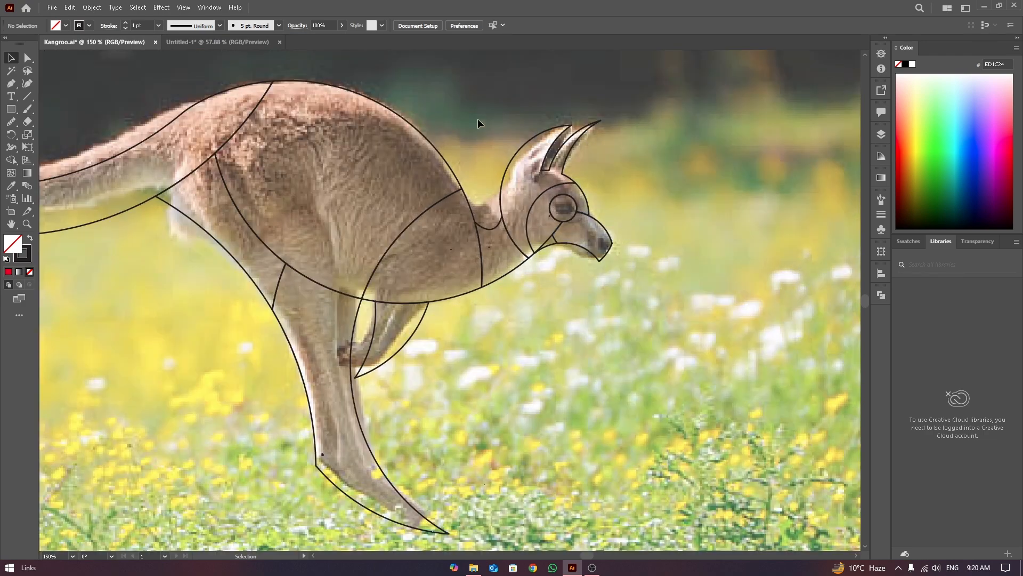
{"action": "left_click", "coordinate": [517, 235]}
{"action": "left_click", "coordinate": [11, 160]}
{"action": "scroll", "coordinate": [560, 205], "scroll_direction": "up", "scroll_amount": 2}
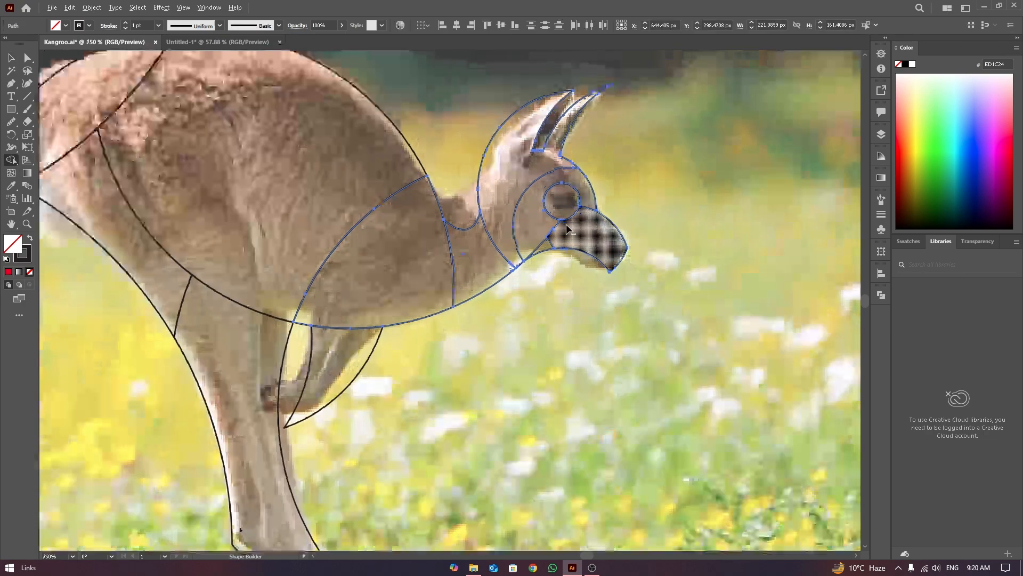
{"action": "scroll", "coordinate": [695, 213], "scroll_direction": "down", "scroll_amount": 2}
{"action": "scroll", "coordinate": [695, 212], "scroll_direction": "down", "scroll_amount": 1}
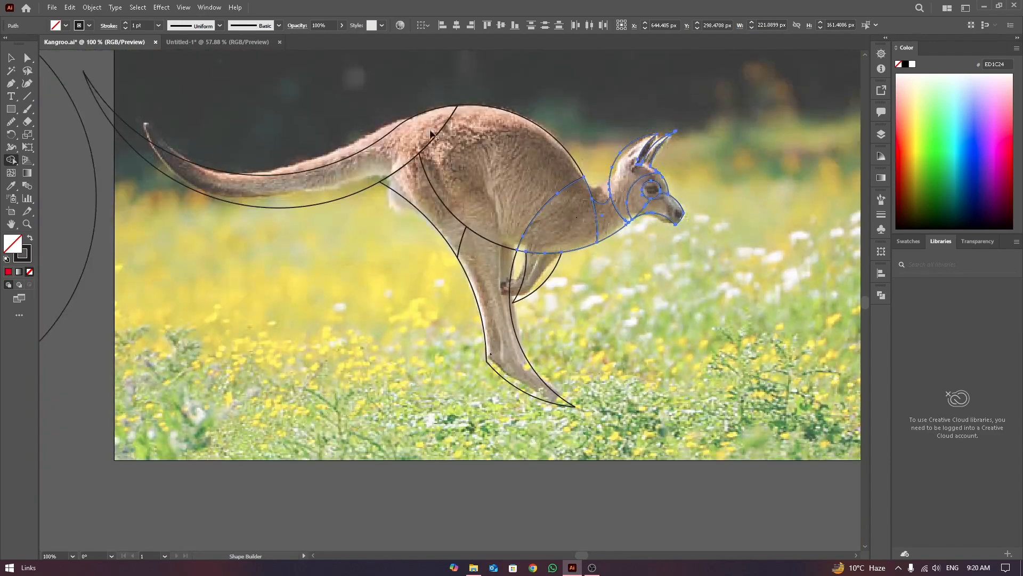
{"action": "left_click", "coordinate": [11, 57]}
{"action": "left_click", "coordinate": [644, 90]}
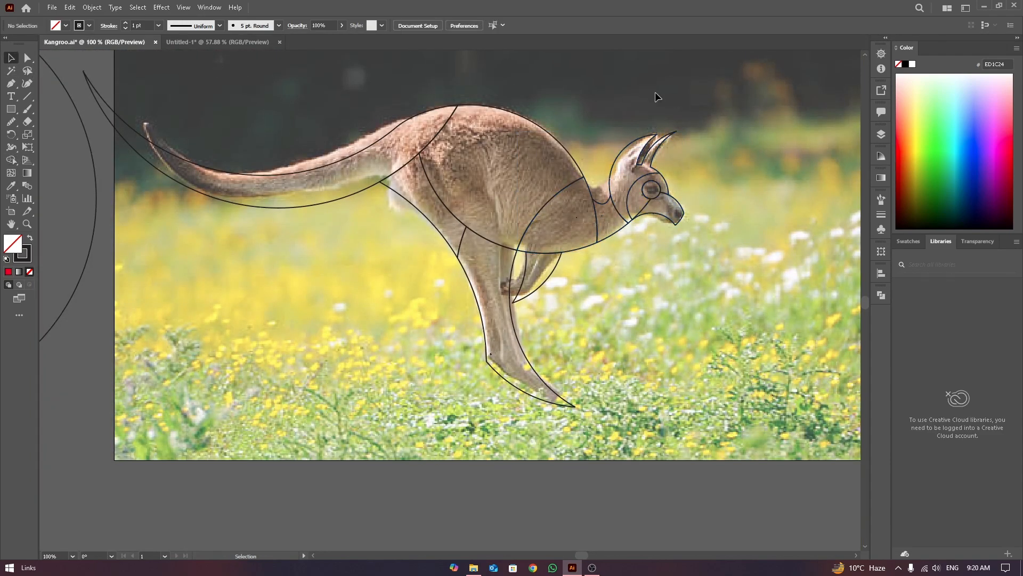
- Fill the kangaroo's ears, head, eye circle, muzzle and neck regions with red using Shape Builder
{"action": "scroll", "coordinate": [669, 91], "scroll_direction": "down", "scroll_amount": 1}
{"action": "scroll", "coordinate": [690, 84], "scroll_direction": "up", "scroll_amount": 1}
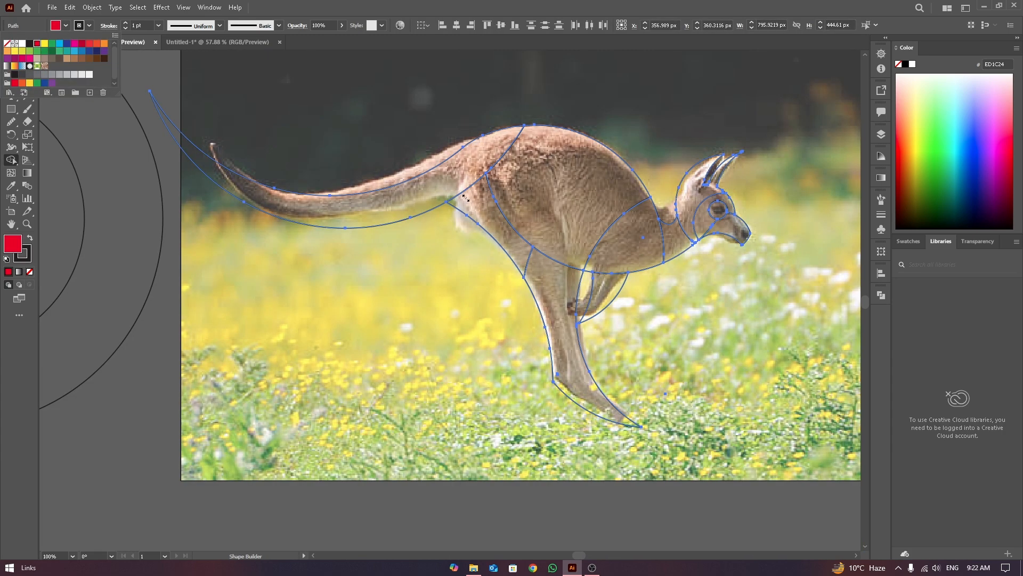
{"action": "left_click", "coordinate": [696, 199]}
{"action": "scroll", "coordinate": [743, 231], "scroll_direction": "up", "scroll_amount": 1}
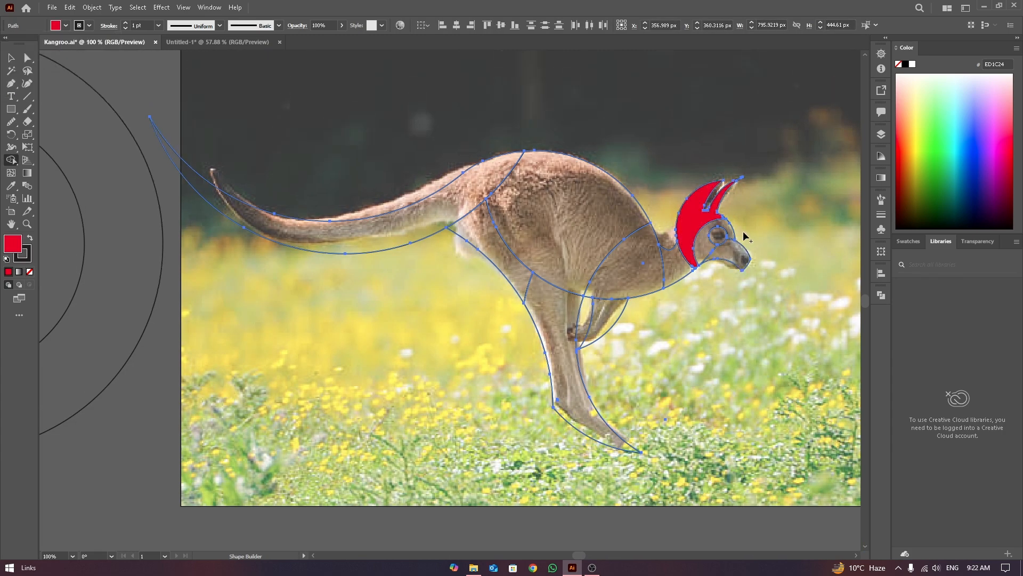
{"action": "scroll", "coordinate": [745, 255], "scroll_direction": "up", "scroll_amount": 1}
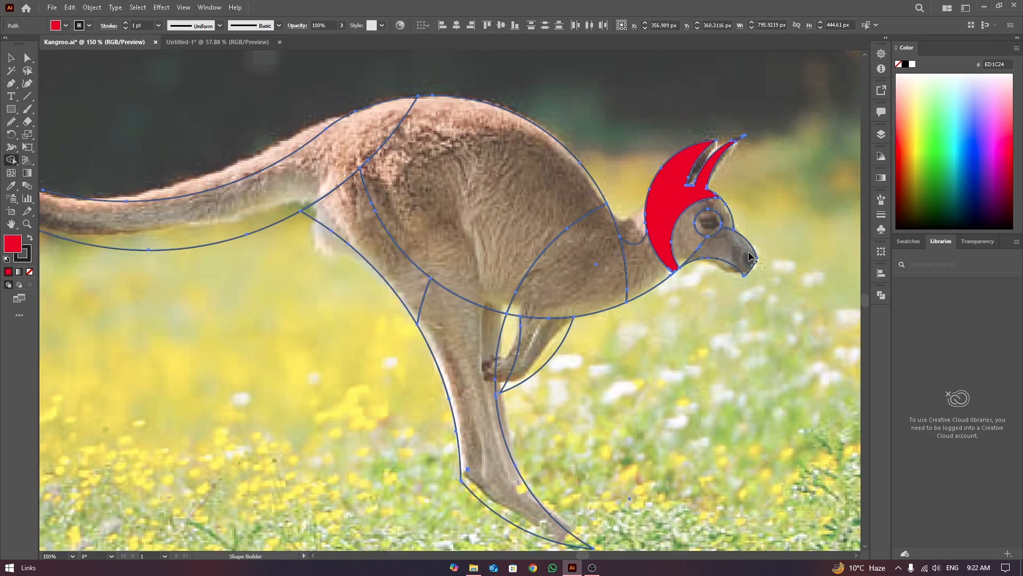
{"action": "left_click", "coordinate": [749, 255]}
{"action": "left_click", "coordinate": [721, 217]}
{"action": "left_click", "coordinate": [647, 256]}
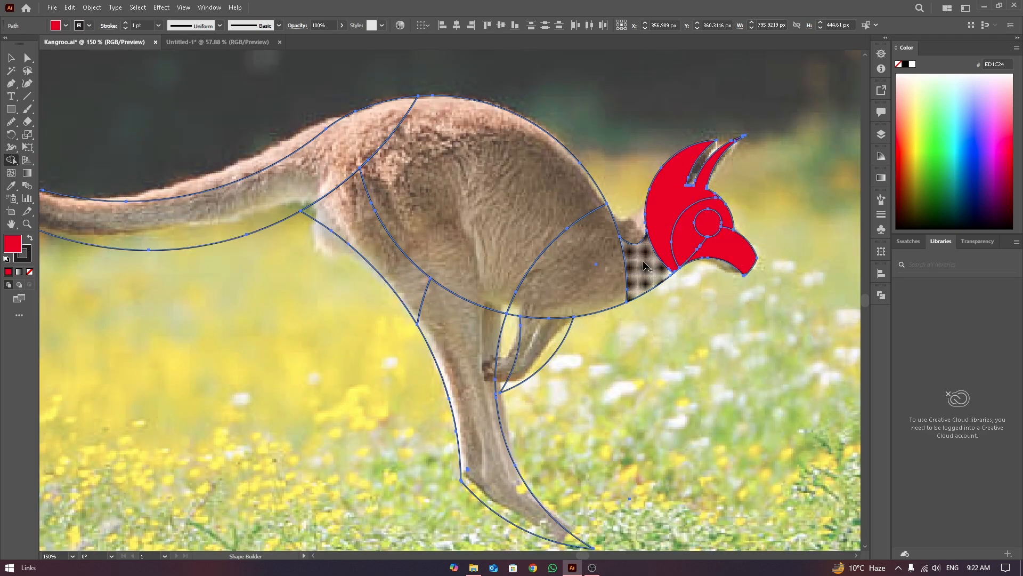
- Fill the shoulder, body, tail, thigh, hind leg and foreleg regions with red, leaving the gap behind the foreleg empty
{"action": "left_click", "coordinate": [581, 264]}
{"action": "left_click", "coordinate": [498, 221]}
{"action": "left_click", "coordinate": [323, 158]}
{"action": "left_click", "coordinate": [370, 235]}
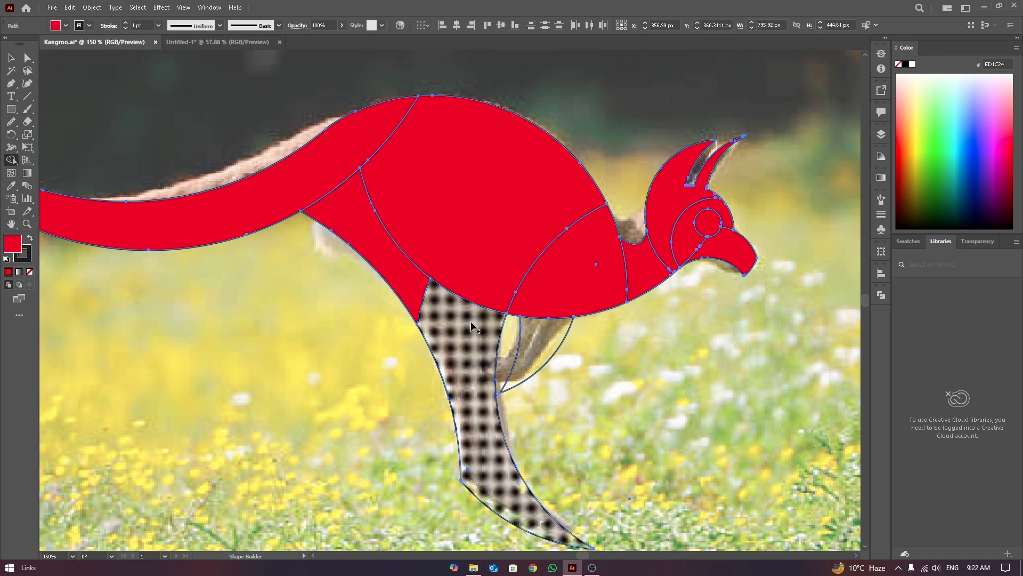
{"action": "left_click", "coordinate": [473, 326]}
{"action": "left_click", "coordinate": [528, 336]}
{"action": "scroll", "coordinate": [542, 231], "scroll_direction": "down", "scroll_amount": 2}
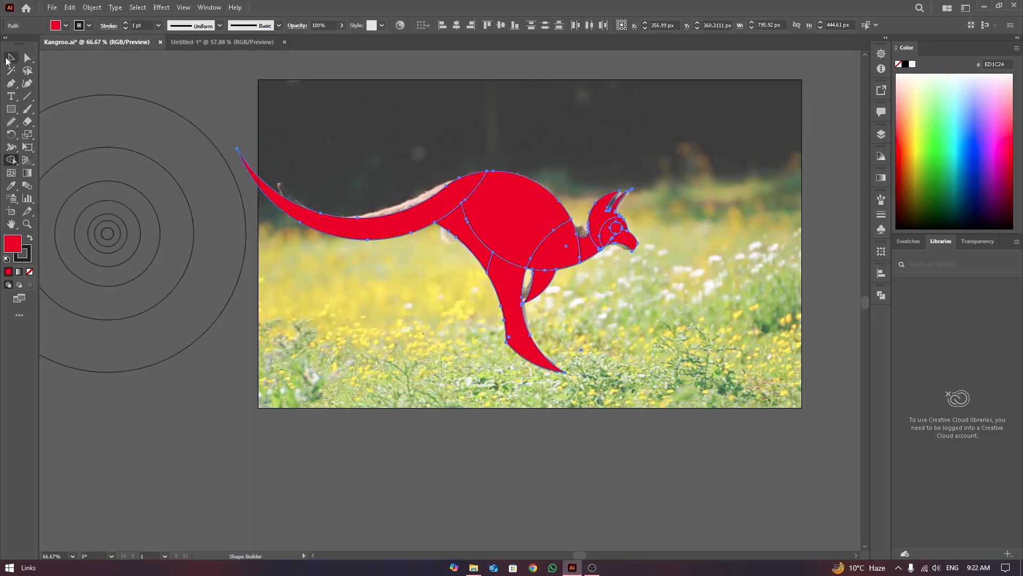
{"action": "left_click", "coordinate": [10, 58]}
{"action": "left_click", "coordinate": [651, 176]}
{"action": "scroll", "coordinate": [563, 178], "scroll_direction": "up", "scroll_amount": 2}
- Bring the gold gradient circle from the Untitled-1 document into Kangaroo.ai and place it beside the photo's head end
{"action": "left_click", "coordinate": [188, 43]}
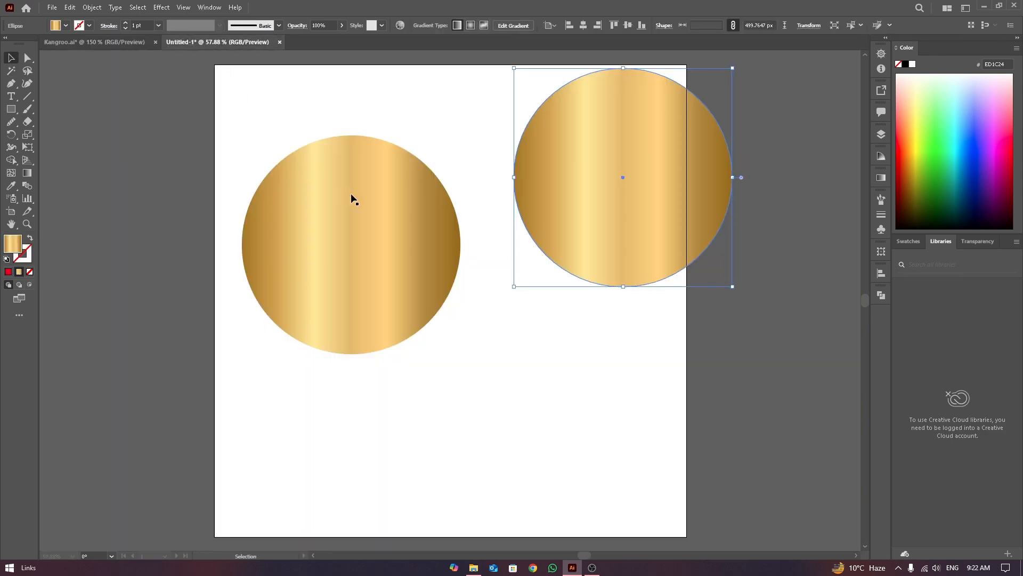
{"action": "left_click_drag", "start_coordinate": [589, 187], "coordinate": [444, 136]}
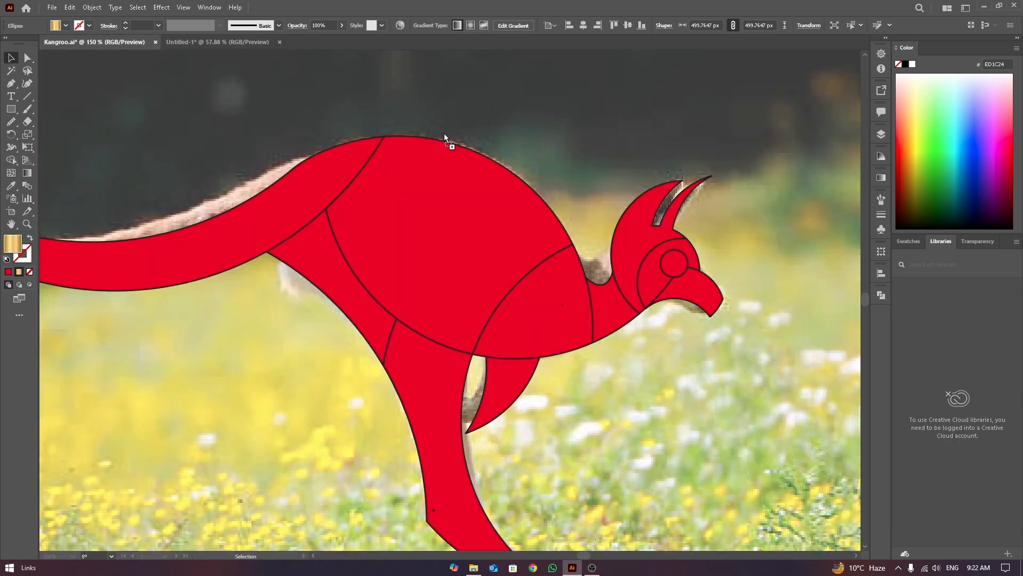
{"action": "left_click_drag", "start_coordinate": [775, 200], "coordinate": [804, 199]}
{"action": "scroll", "coordinate": [804, 198], "scroll_direction": "down", "scroll_amount": 3}
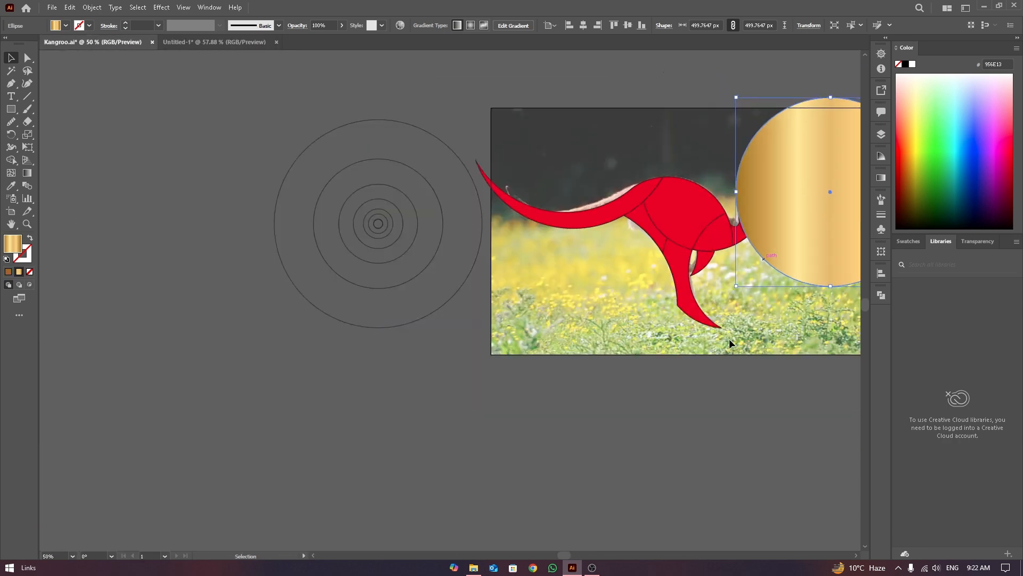
{"action": "left_click_drag", "start_coordinate": [567, 555], "coordinate": [591, 554]}
{"action": "left_click_drag", "start_coordinate": [569, 211], "coordinate": [722, 232]}
{"action": "left_click", "coordinate": [577, 158]}
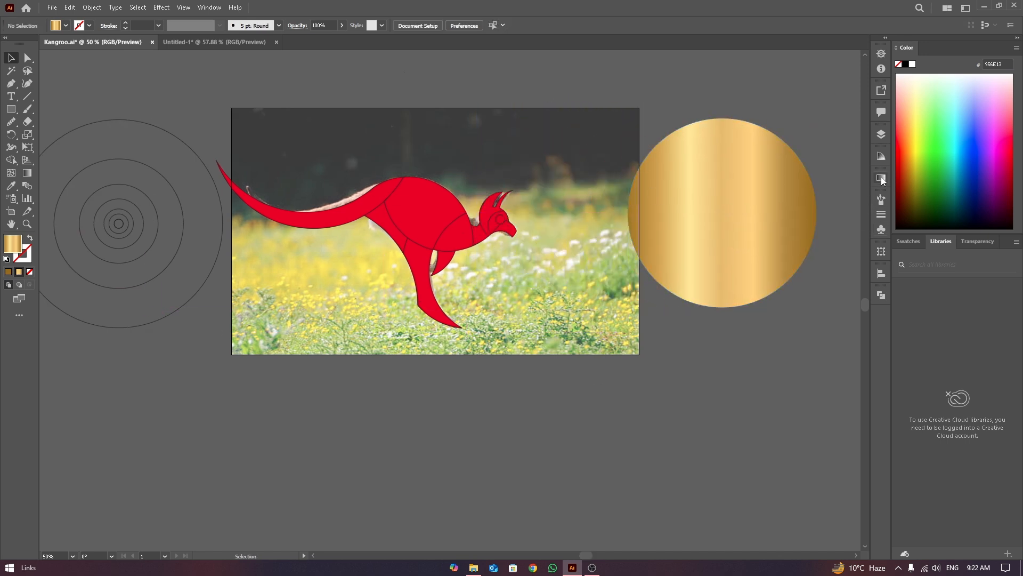
- Unlock the kangaroo photo in the layer list and move it straight down below the artboard, away from the red shapes
{"action": "left_click", "coordinate": [882, 135]}
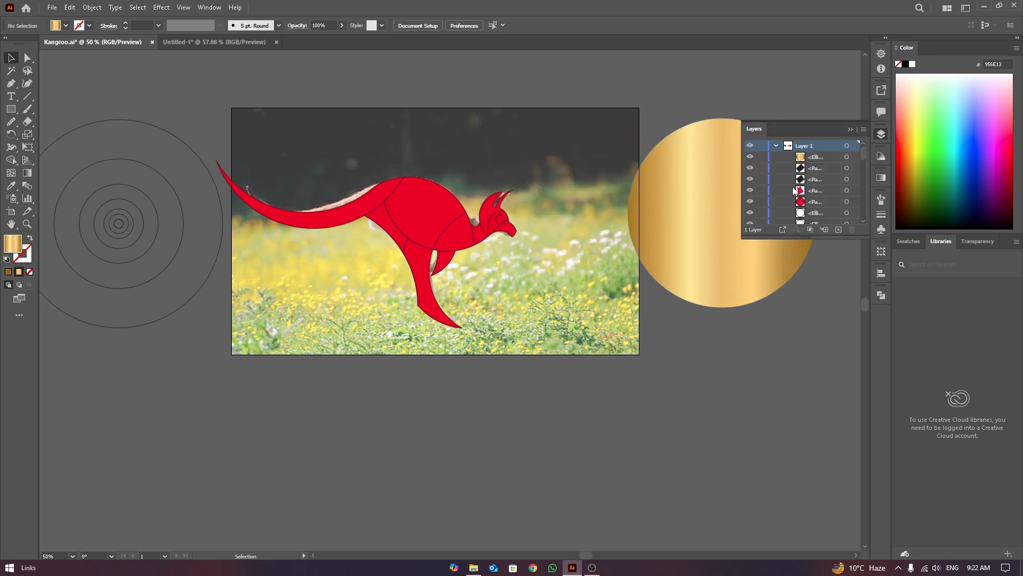
{"action": "scroll", "coordinate": [776, 208], "scroll_direction": "down", "scroll_amount": 2}
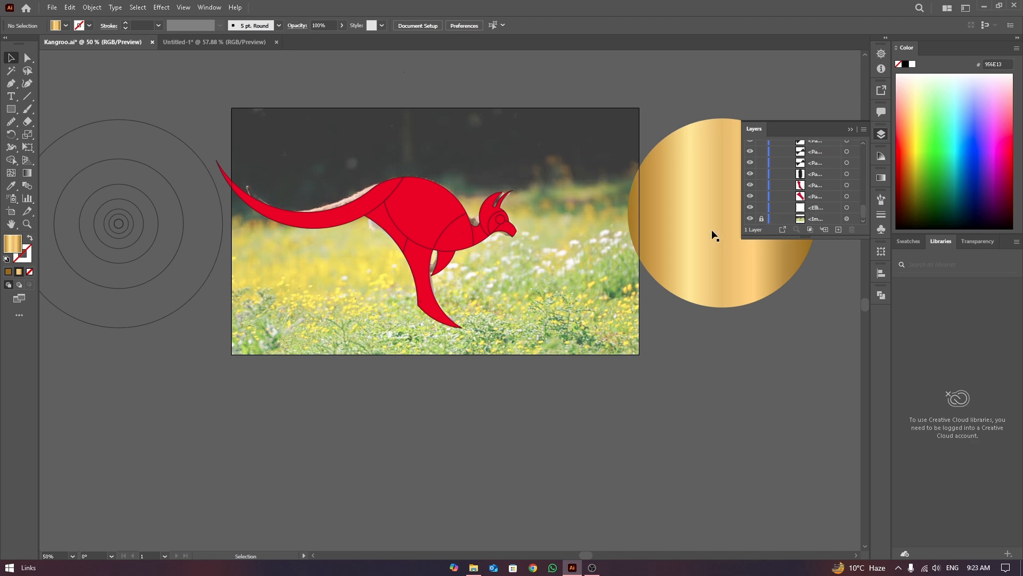
{"action": "left_click", "coordinate": [762, 219]}
{"action": "left_click_drag", "start_coordinate": [581, 176], "coordinate": [581, 472]}
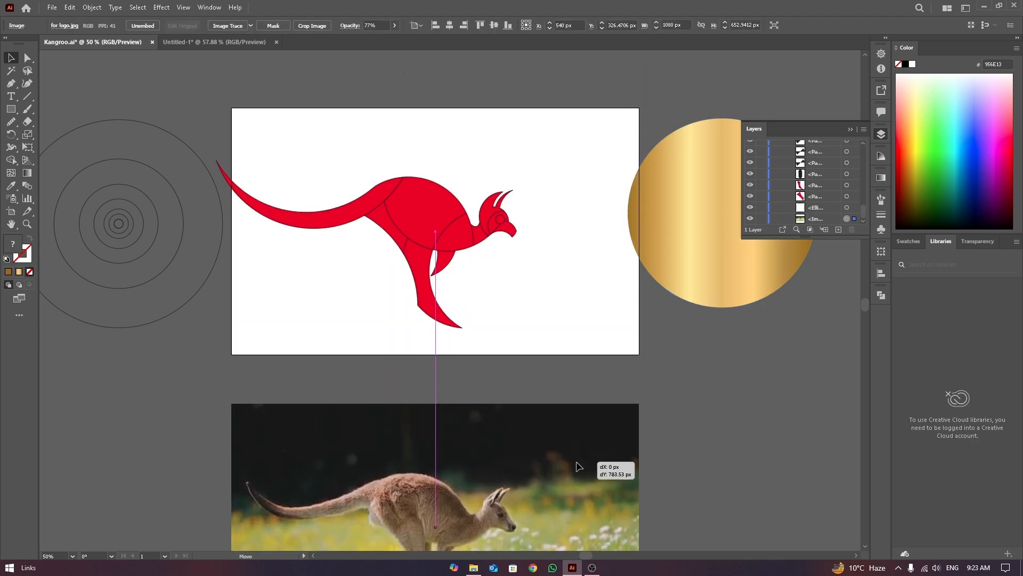
- Delete the kangaroo photo and move all the red kangaroo shapes together to the middle of the artboard
{"action": "key", "text": "Delete"}
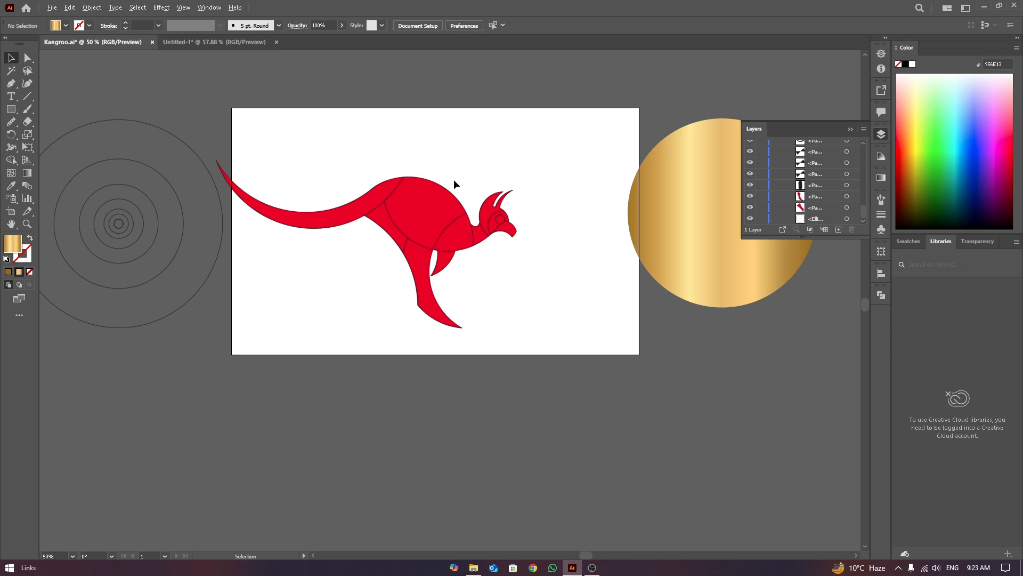
{"action": "scroll", "coordinate": [453, 179], "scroll_direction": "up", "scroll_amount": 1}
{"action": "scroll", "coordinate": [452, 170], "scroll_direction": "up", "scroll_amount": 1}
{"action": "mouse_move", "coordinate": [341, 198]}
{"action": "left_mouse_down"}
{"action": "mouse_move", "coordinate": [526, 411]}
{"action": "mouse_move", "coordinate": [507, 294]}
{"action": "left_mouse_up"}
{"action": "left_click", "coordinate": [412, 283]}
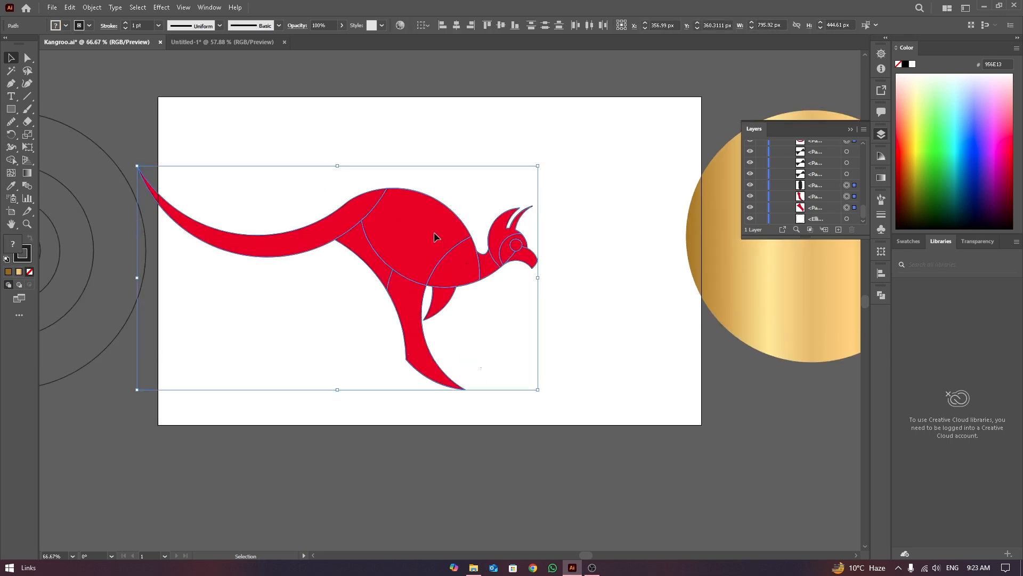
{"action": "left_click_drag", "start_coordinate": [436, 237], "coordinate": [507, 229]}
{"action": "left_click", "coordinate": [596, 161]}
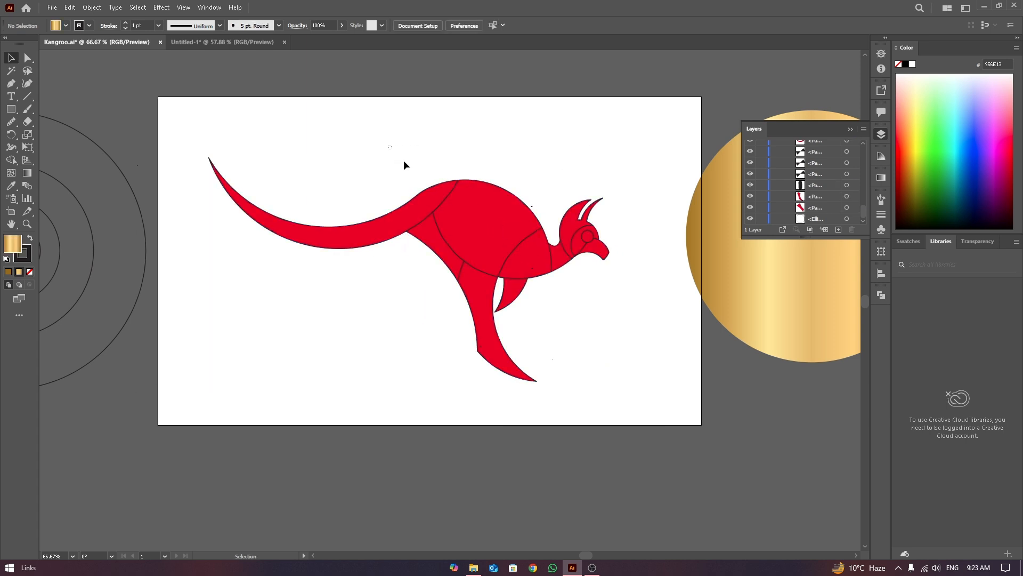
- Fill the kangaroo's body, tail and thigh regions with the gold gradient using Shape Builder
{"action": "left_click_drag", "start_coordinate": [404, 161], "coordinate": [645, 384]}
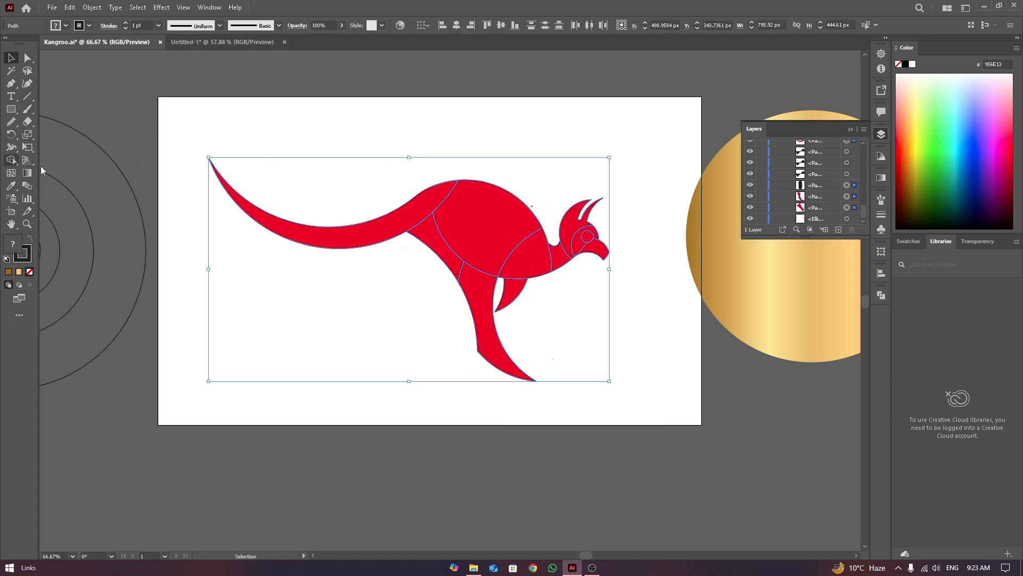
{"action": "left_click", "coordinate": [11, 161]}
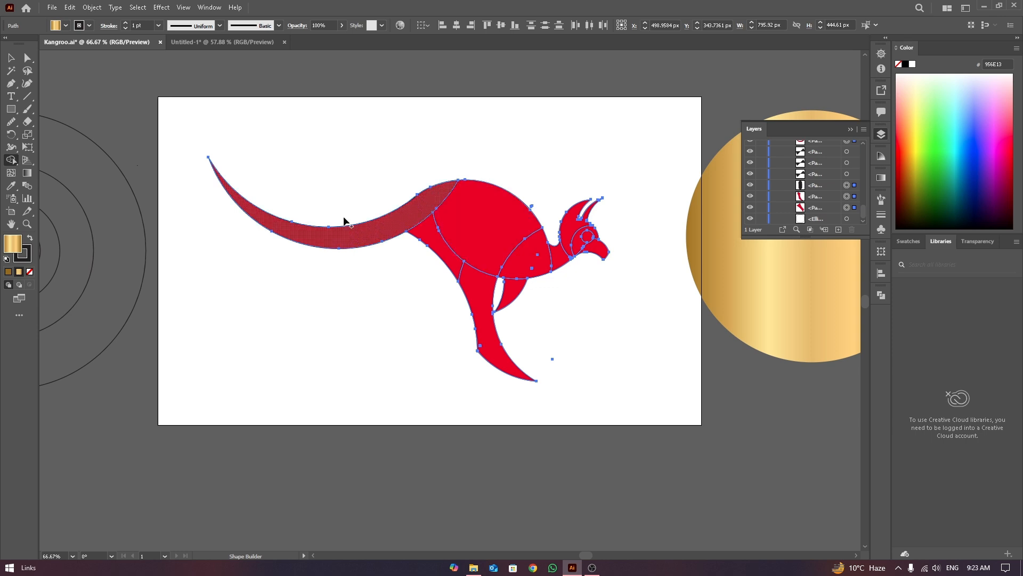
{"action": "left_click", "coordinate": [514, 223]}
{"action": "left_click", "coordinate": [401, 215]}
{"action": "left_click", "coordinate": [430, 237]}
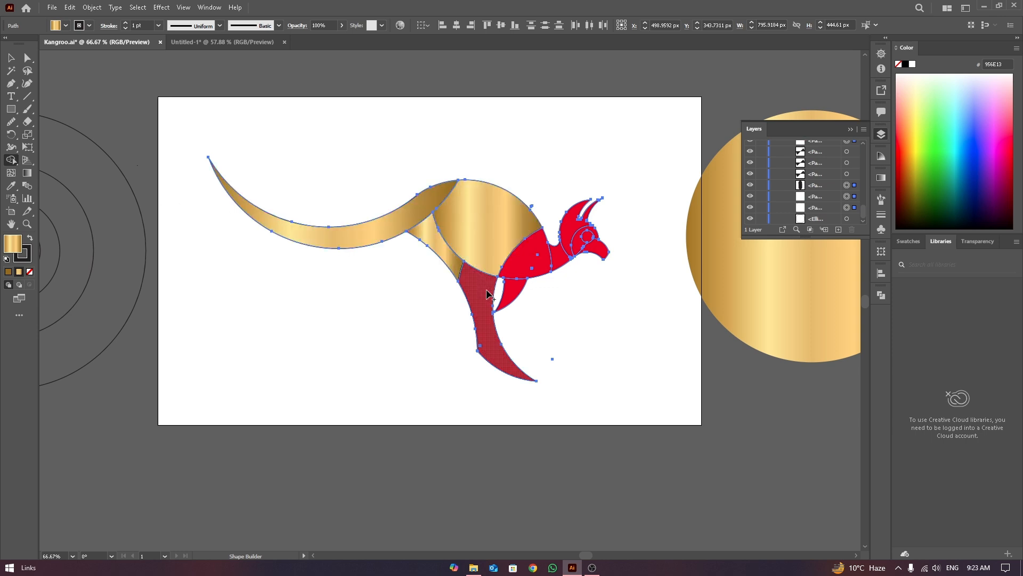
- Fill the hind leg, foreleg, shoulder, neck and head regions with the gold gradient using Shape Builder, and clear the selection
{"action": "left_click", "coordinate": [485, 320]}
{"action": "left_click", "coordinate": [511, 293]}
{"action": "left_click", "coordinate": [525, 265]}
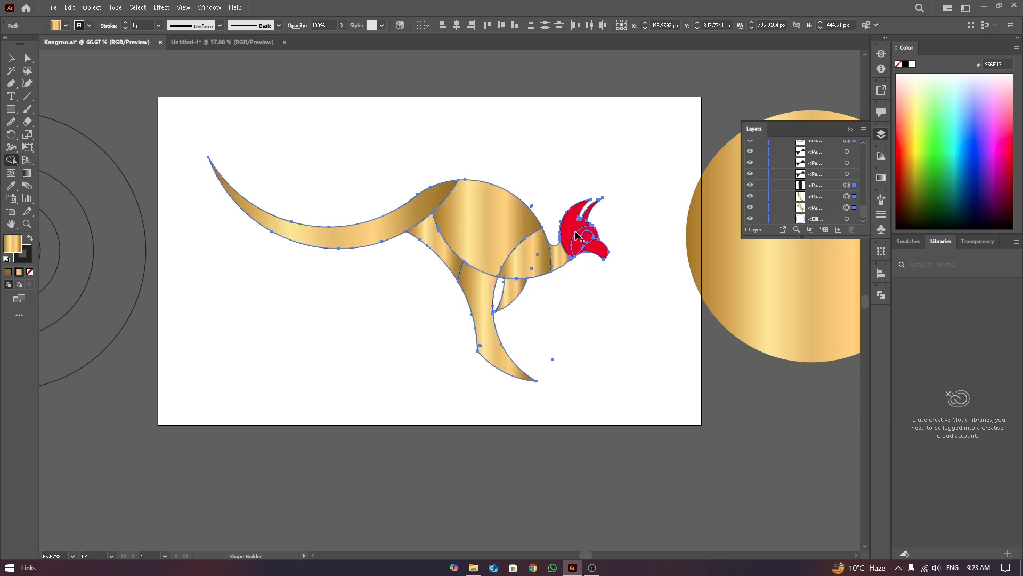
{"action": "left_click", "coordinate": [576, 234]}
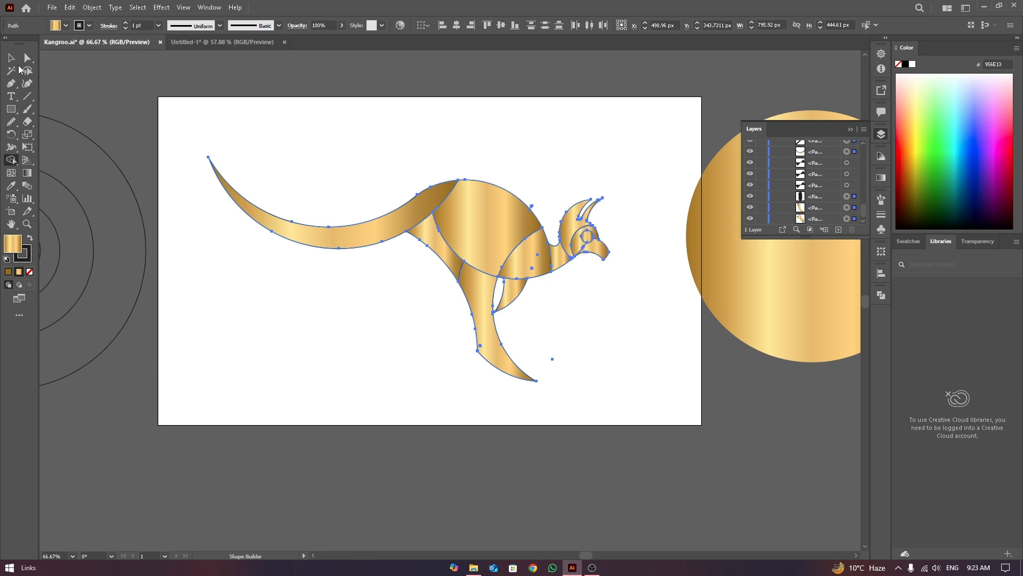
{"action": "left_click", "coordinate": [10, 57]}
{"action": "key", "text": "ctrl+shift+a"}
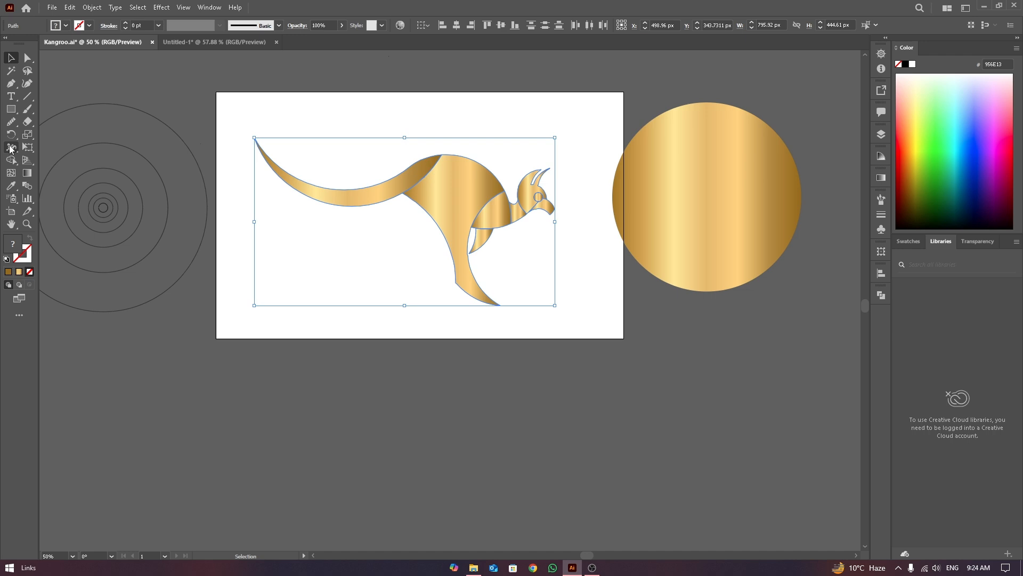
{"action": "key", "text": "ctrl+shift+a"}
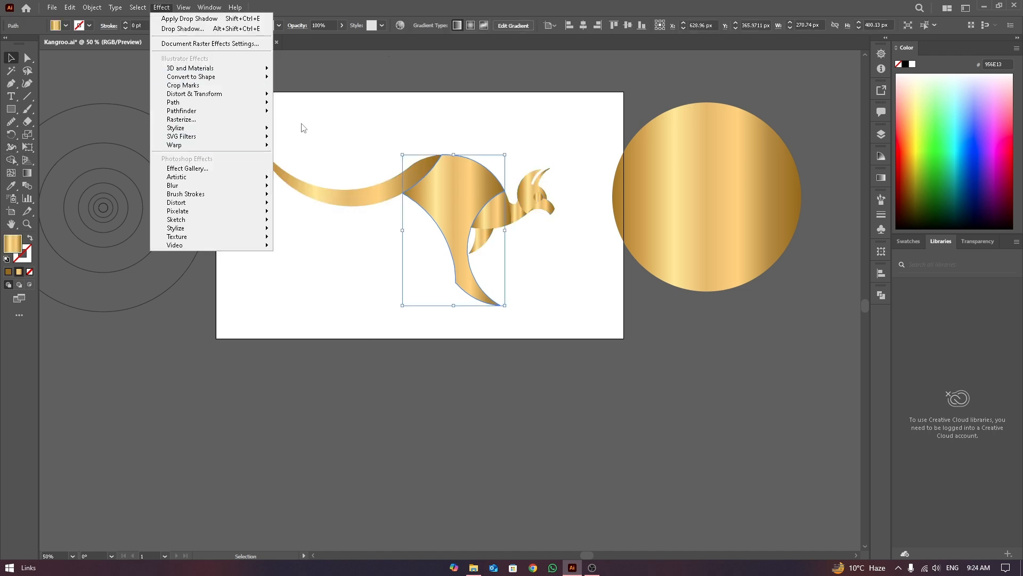
{"action": "left_click", "coordinate": [235, 28]}
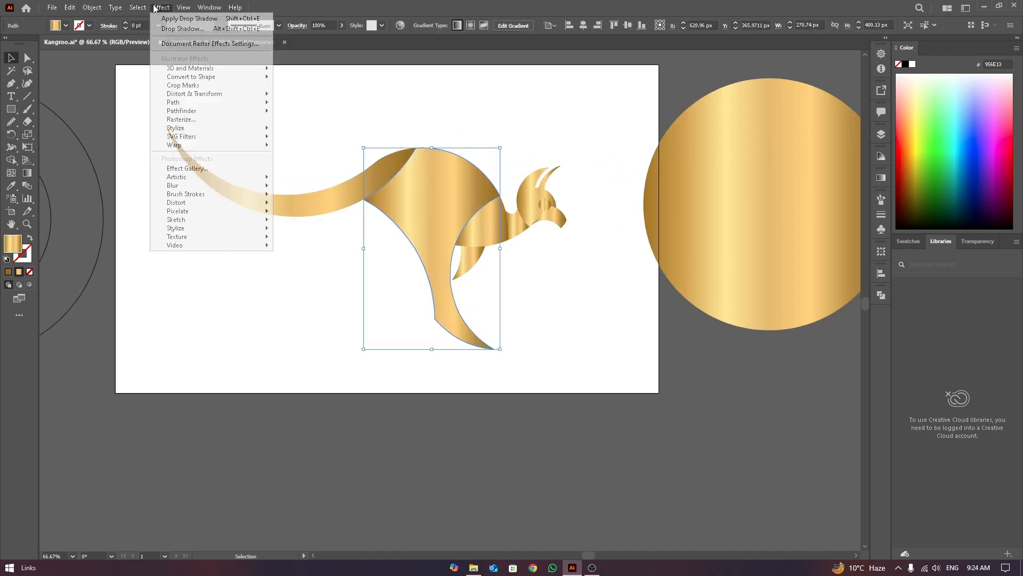
{"action": "left_click", "coordinate": [319, 130]}
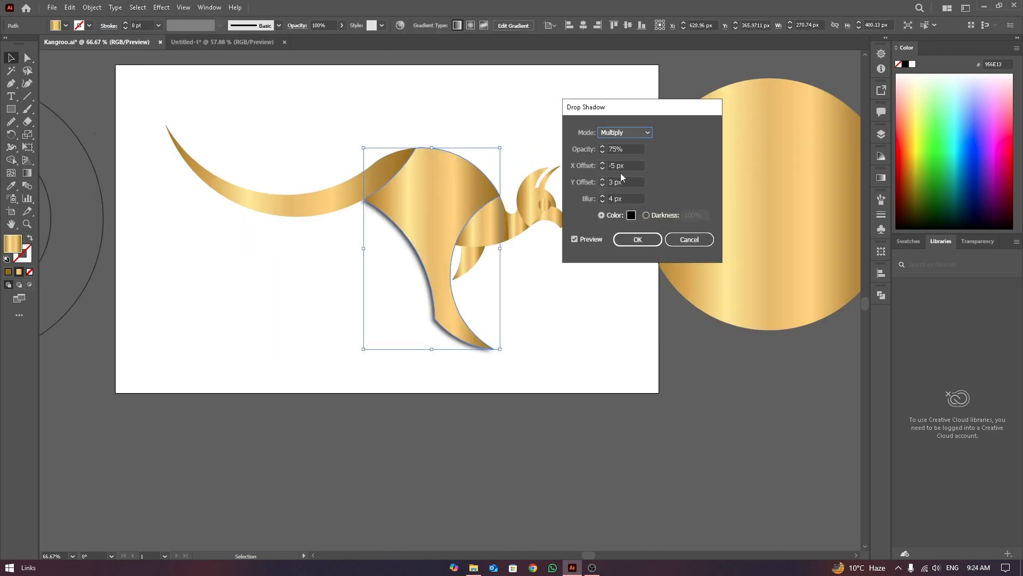
{"action": "left_click", "coordinate": [689, 239]}
- Bring the combined body and hind leg shape to the front
{"action": "right_click", "coordinate": [488, 184]}
{"action": "mouse_move", "coordinate": [528, 377]}
{"action": "left_click", "coordinate": [628, 376]}
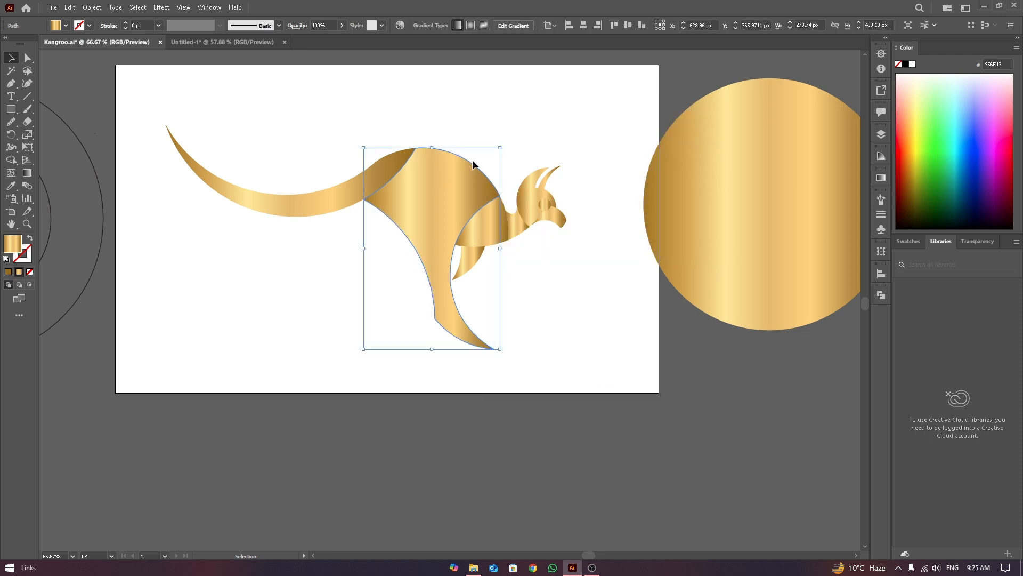
- Start a previewed drop shadow on the body and hind leg shape with Y offset -2 px and blur 1 px
{"action": "left_click", "coordinate": [161, 7]}
{"action": "mouse_move", "coordinate": [213, 127]}
{"action": "left_click", "coordinate": [292, 127]}
{"action": "left_click", "coordinate": [576, 240]}
{"action": "left_click", "coordinate": [602, 185]}
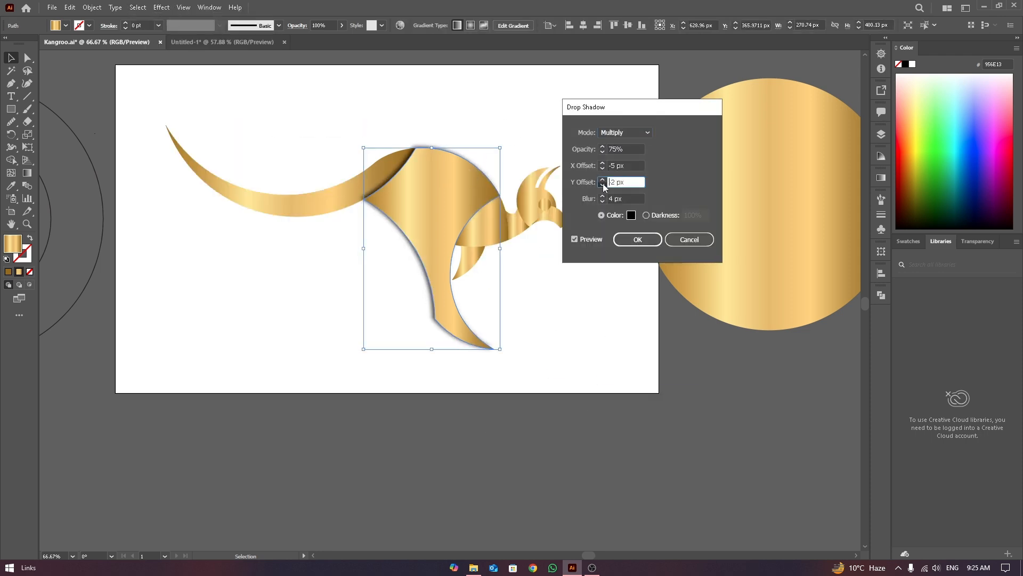
{"action": "left_click", "coordinate": [603, 201]}
{"action": "left_click", "coordinate": [602, 201]}
{"action": "left_click", "coordinate": [602, 201]}
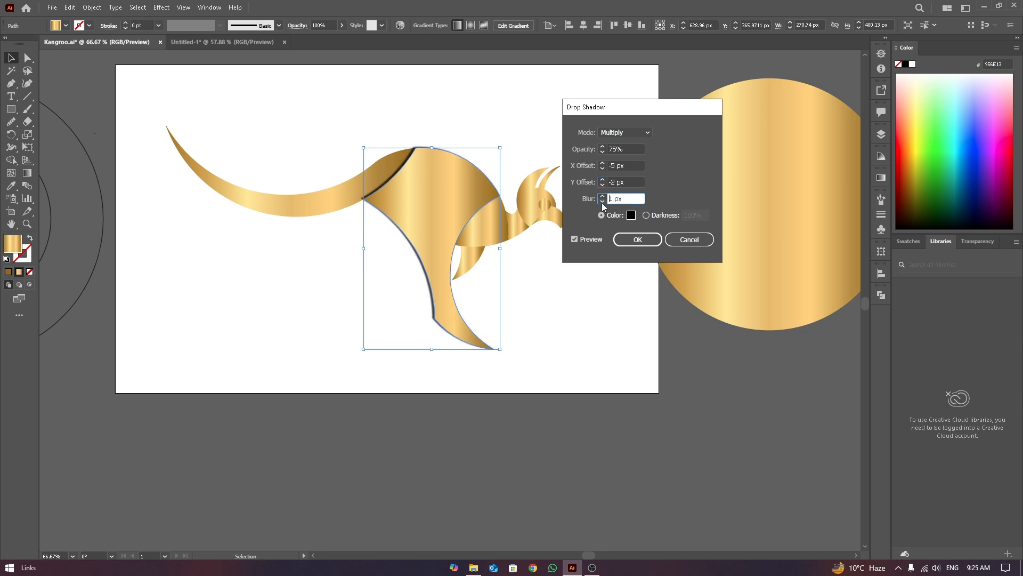
- Set the body shadow's Y offset to -5 px and its blur to 5 px
{"action": "left_click", "coordinate": [602, 185]}
{"action": "left_click", "coordinate": [602, 184]}
{"action": "left_click", "coordinate": [601, 184]}
{"action": "left_click", "coordinate": [603, 196]}
{"action": "left_click", "coordinate": [602, 196]}
{"action": "left_click", "coordinate": [602, 196]}
{"action": "left_click", "coordinate": [602, 196]}
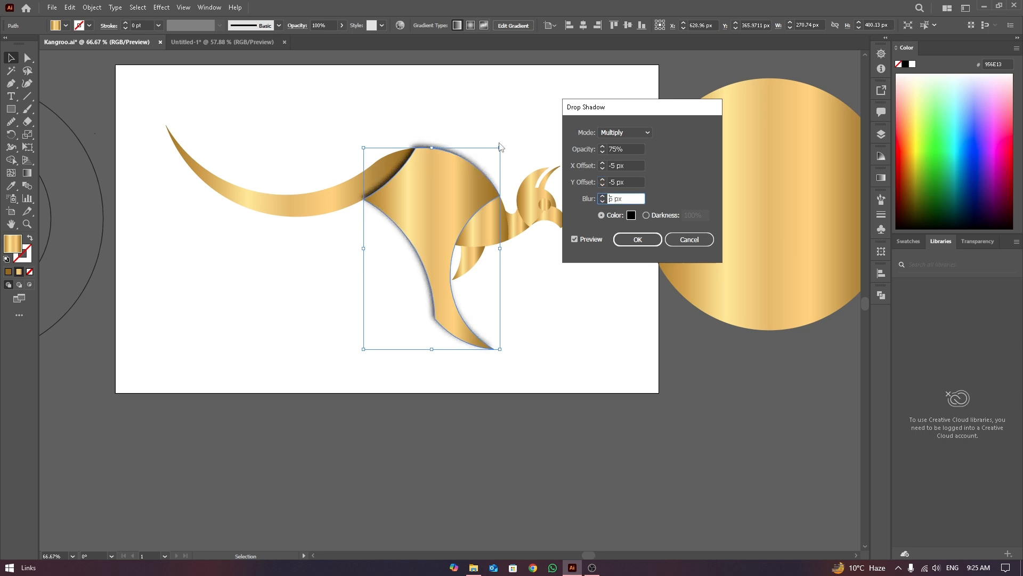
- Set the body shadow's opacity to 65%, X offset to -11 px and Y offset to 0 px, and apply it
{"action": "left_click", "coordinate": [603, 152]}
{"action": "left_click", "coordinate": [603, 168]}
{"action": "left_click", "coordinate": [602, 168]}
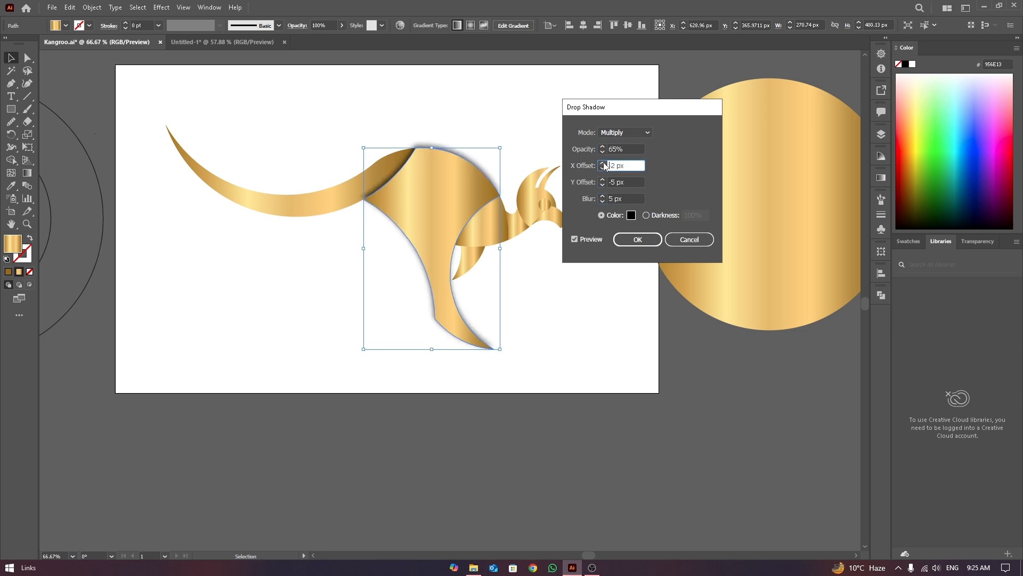
{"action": "left_click", "coordinate": [603, 168]}
{"action": "left_click", "coordinate": [602, 168]}
{"action": "left_click", "coordinate": [602, 179]}
{"action": "left_click", "coordinate": [603, 179]}
{"action": "left_click", "coordinate": [637, 239]}
{"action": "left_click", "coordinate": [510, 137]}
- Apply the same drop shadow (65%, X -11 px, Y 0 px, blur 5 px) to the shoulder shape and bring it to the front
{"action": "left_click", "coordinate": [487, 219]}
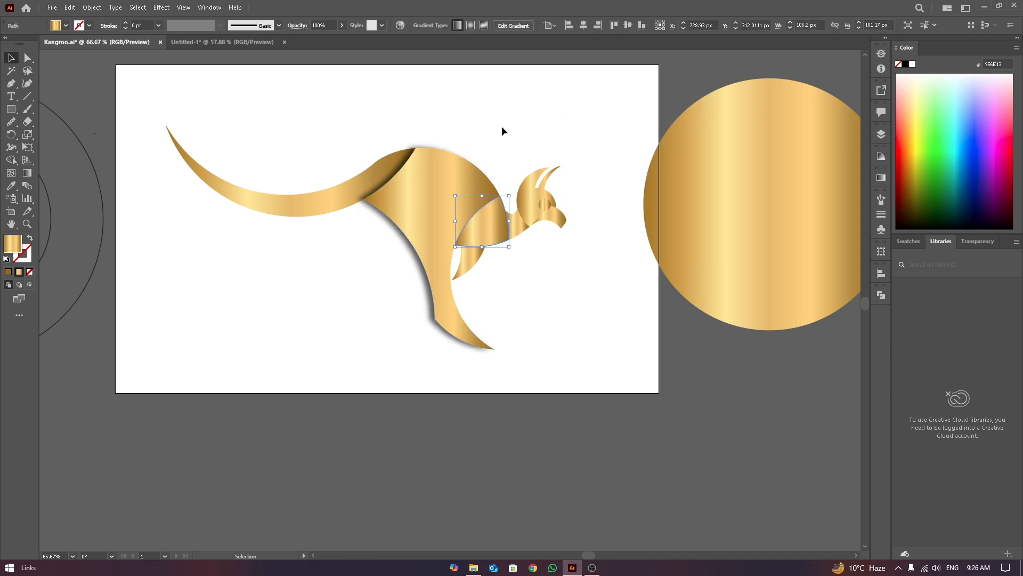
{"action": "left_click", "coordinate": [161, 8]}
{"action": "mouse_move", "coordinate": [194, 128]}
{"action": "left_click", "coordinate": [298, 130]}
{"action": "left_click", "coordinate": [638, 239]}
{"action": "right_click", "coordinate": [493, 215]}
{"action": "mouse_move", "coordinate": [540, 410]}
{"action": "left_click", "coordinate": [639, 410]}
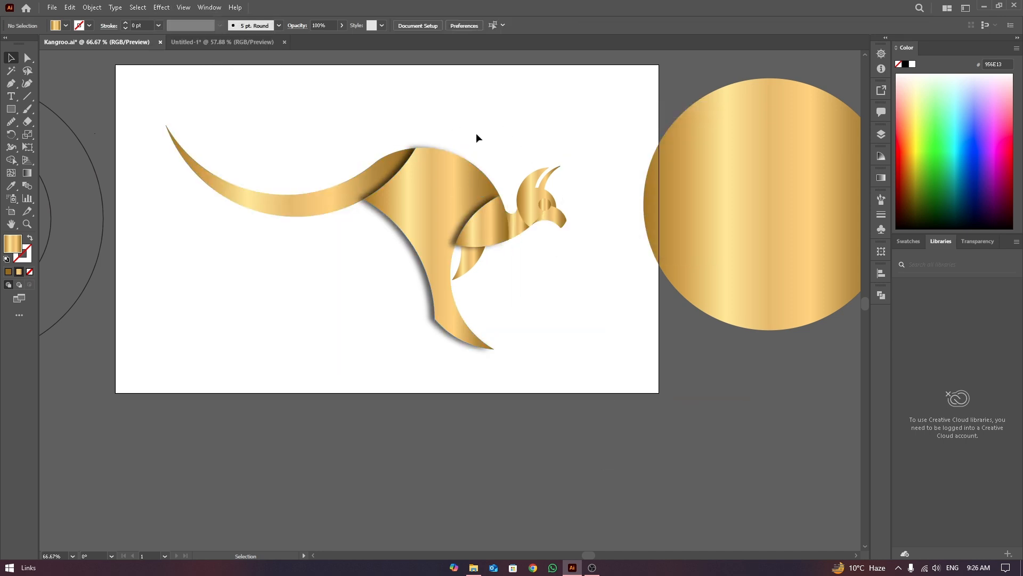
{"action": "left_click", "coordinate": [518, 220]}
{"action": "right_click", "coordinate": [515, 227]}
{"action": "left_click", "coordinate": [162, 7]}
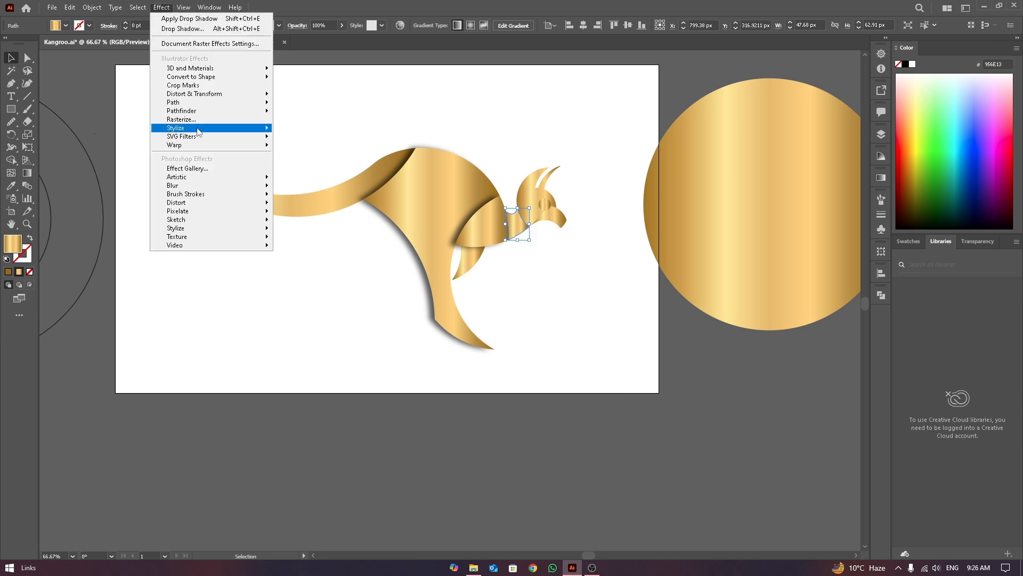
{"action": "mouse_move", "coordinate": [194, 128]}
{"action": "left_click", "coordinate": [298, 130]}
{"action": "left_click", "coordinate": [689, 238]}
{"action": "left_click", "coordinate": [524, 143]}
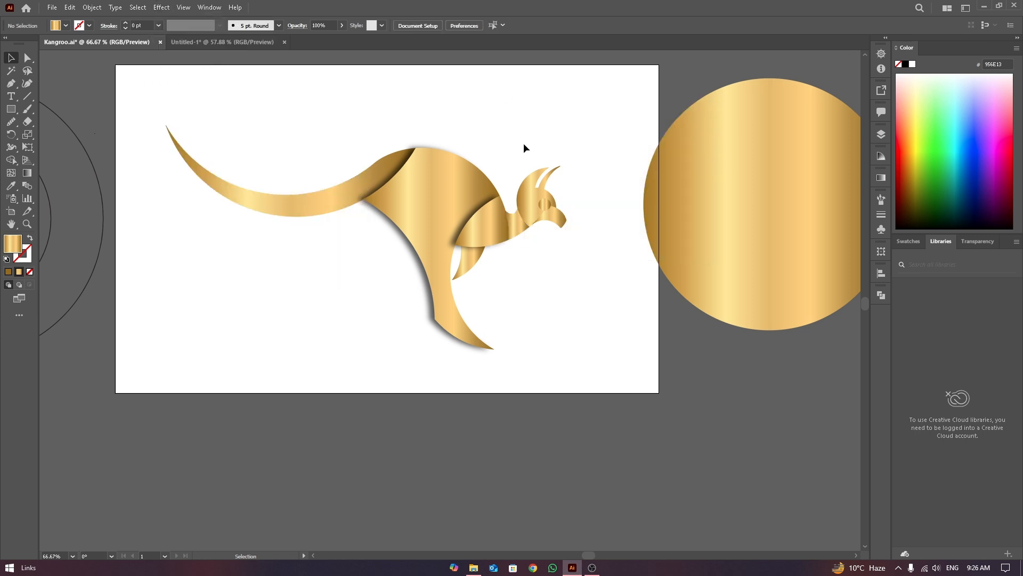
- Bring the neck shape to the front and clear the selection
{"action": "right_click", "coordinate": [515, 224]}
{"action": "mouse_move", "coordinate": [613, 418]}
{"action": "left_click", "coordinate": [652, 419]}
{"action": "left_click", "coordinate": [497, 120]}
- Apply a 65% drop shadow to the eye circle with X offset -5 px, Y offset 0 px and blur 1 px
{"action": "left_click", "coordinate": [544, 205]}
{"action": "scroll", "coordinate": [547, 231], "scroll_direction": "up", "scroll_amount": 3}
{"action": "left_click", "coordinate": [162, 8]}
{"action": "mouse_move", "coordinate": [198, 128]}
{"action": "left_click", "coordinate": [298, 130]}
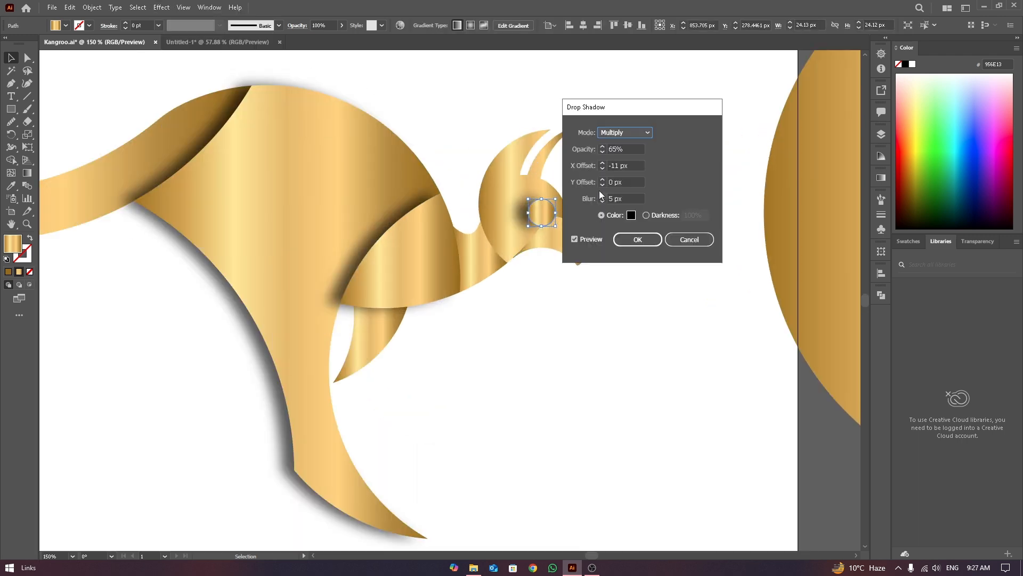
{"action": "left_click", "coordinate": [601, 202]}
{"action": "left_click", "coordinate": [601, 202]}
{"action": "left_click", "coordinate": [602, 169]}
{"action": "left_click", "coordinate": [603, 167]}
{"action": "left_click", "coordinate": [637, 239]}
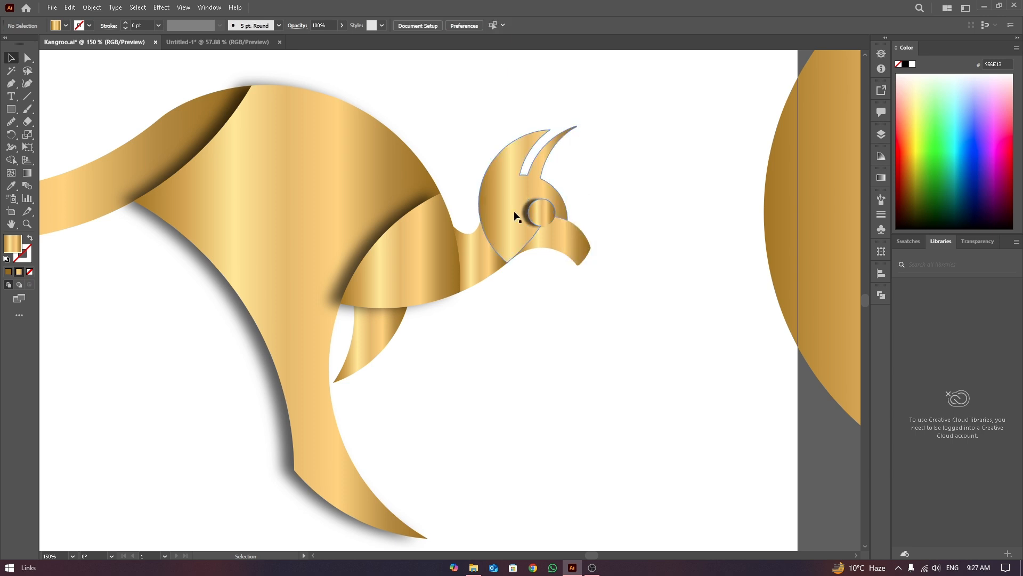
{"action": "left_click", "coordinate": [498, 187]}
{"action": "left_click", "coordinate": [161, 7]}
{"action": "left_click", "coordinate": [182, 28]}
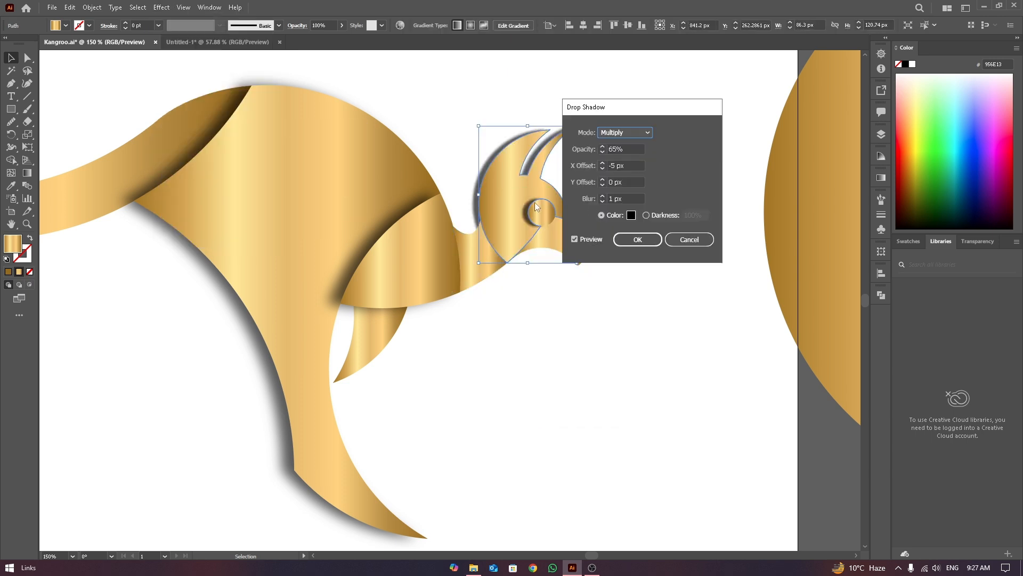
{"action": "left_click", "coordinate": [685, 238]}
- Bring the head shape to the front and give it a 65% drop shadow with X offset -5 px and blur 1 px
{"action": "right_click", "coordinate": [516, 192]}
{"action": "mouse_move", "coordinate": [557, 389]}
{"action": "left_click", "coordinate": [663, 388]}
{"action": "left_click", "coordinate": [162, 8]}
{"action": "mouse_move", "coordinate": [198, 129]}
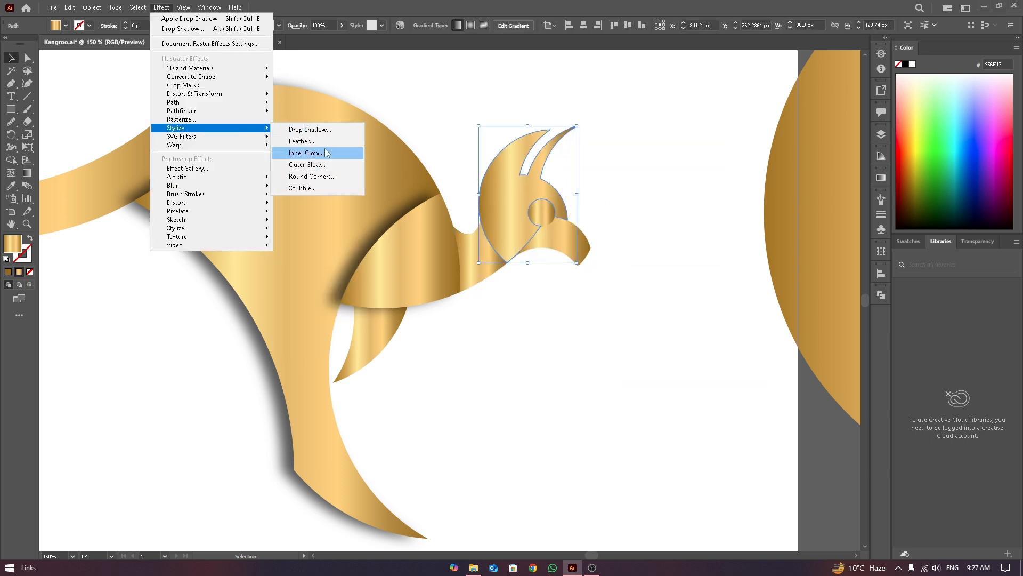
{"action": "left_click", "coordinate": [298, 129]}
{"action": "left_click", "coordinate": [637, 239]}
{"action": "left_click", "coordinate": [533, 314]}
- Show the Appearance attributes of the head shape and place them clear of the kangaroo
{"action": "left_click", "coordinate": [529, 180]}
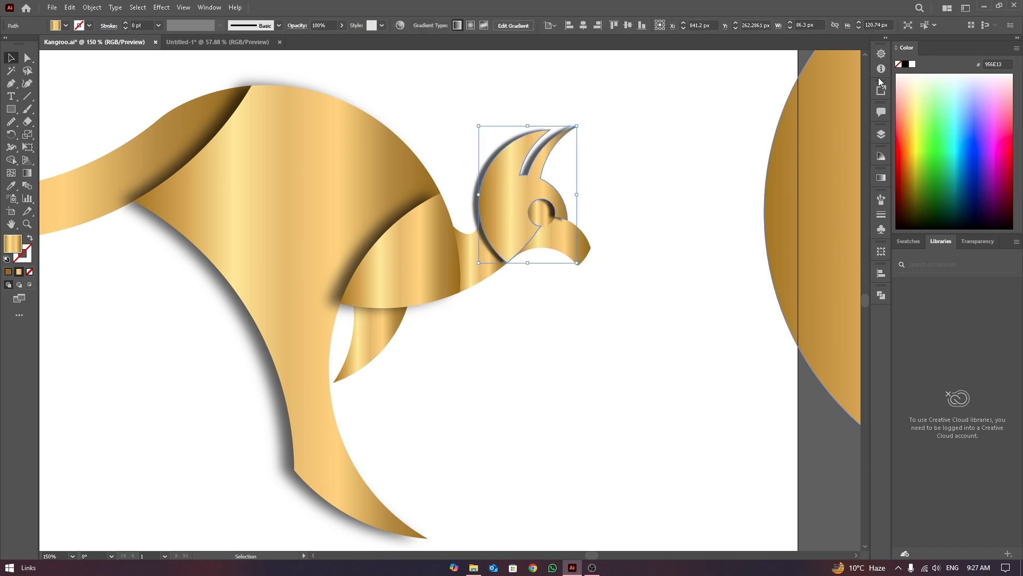
{"action": "left_click", "coordinate": [210, 8]}
{"action": "left_click", "coordinate": [258, 149]}
{"action": "left_click_drag", "start_coordinate": [613, 99], "coordinate": [734, 118]}
{"action": "left_click", "coordinate": [602, 159]}
- Bring the eye circle to the front of the head shape and clear the selection
{"action": "left_click", "coordinate": [547, 204]}
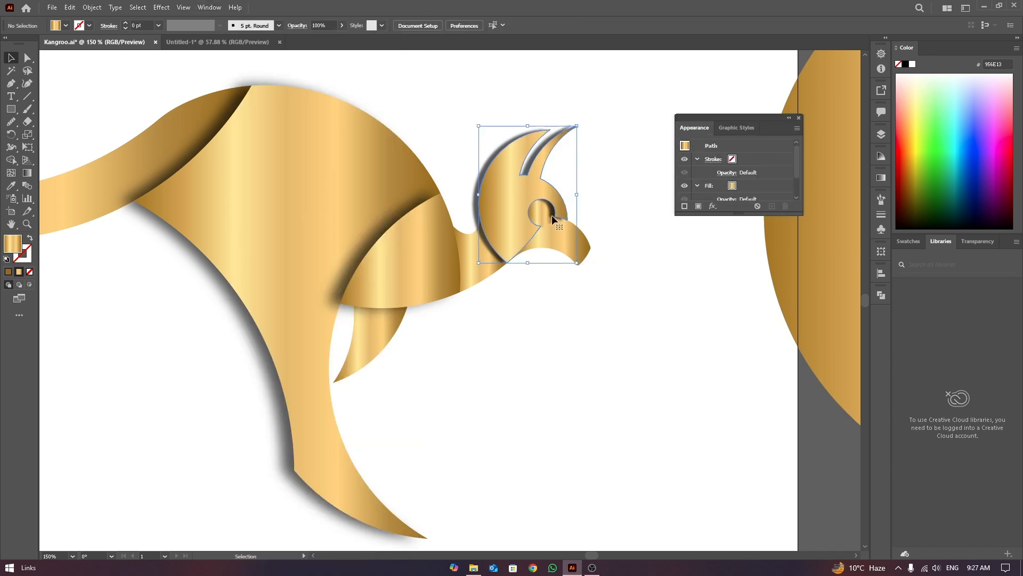
{"action": "left_click", "coordinate": [542, 211]}
{"action": "right_click", "coordinate": [541, 208]}
{"action": "mouse_move", "coordinate": [583, 404]}
{"action": "left_click", "coordinate": [673, 403]}
{"action": "left_click", "coordinate": [659, 339]}
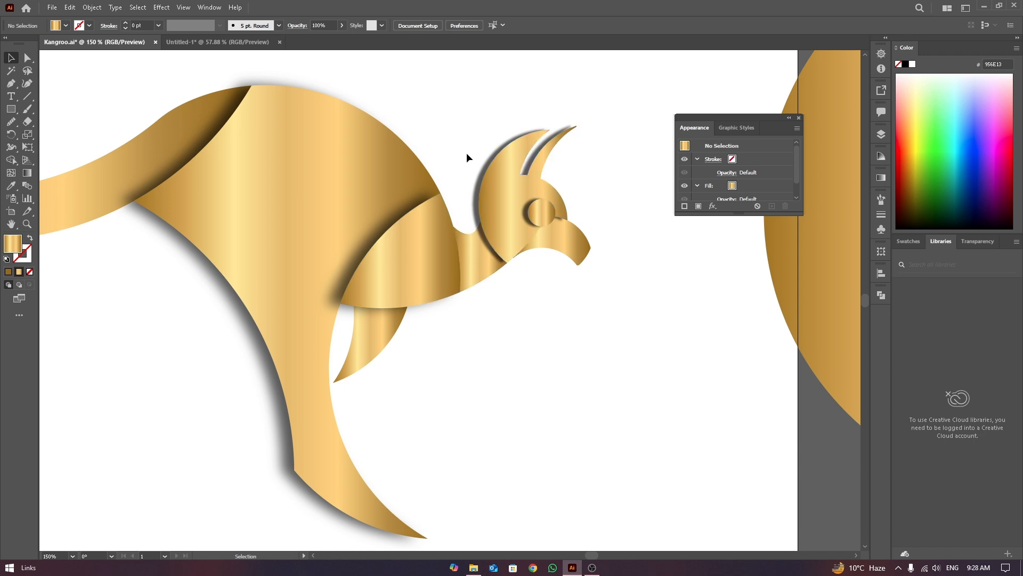
- Bring the muzzle shape to the front
{"action": "scroll", "coordinate": [581, 245], "scroll_direction": "down", "scroll_amount": 1}
{"action": "scroll", "coordinate": [522, 99], "scroll_direction": "down", "scroll_amount": 1}
{"action": "scroll", "coordinate": [574, 131], "scroll_direction": "up", "scroll_amount": 1}
{"action": "left_click", "coordinate": [554, 230]}
{"action": "right_click", "coordinate": [562, 208]}
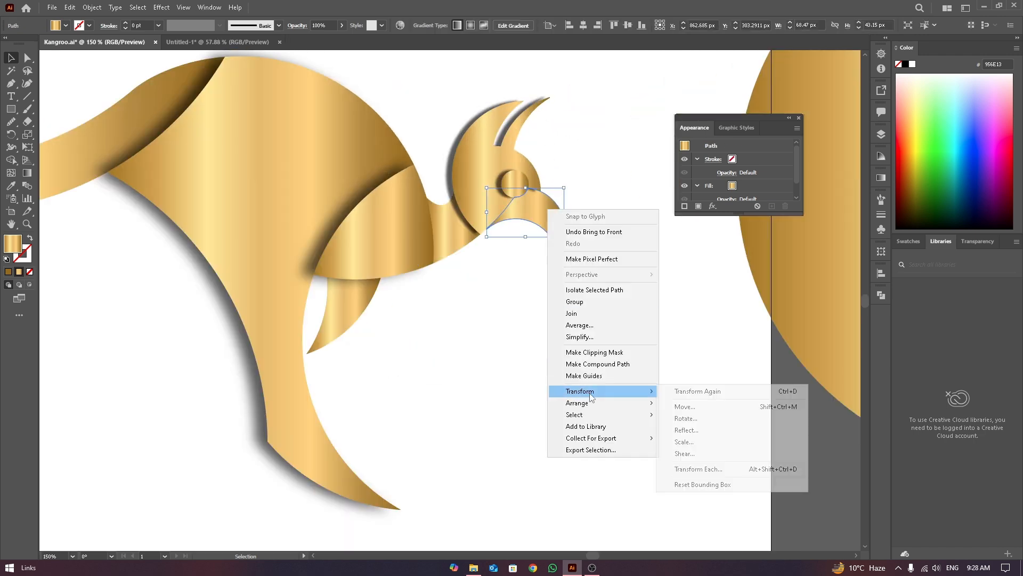
{"action": "mouse_move", "coordinate": [588, 402]}
{"action": "left_click", "coordinate": [673, 404]}
{"action": "right_click", "coordinate": [534, 214]}
{"action": "left_click", "coordinate": [569, 198]}
{"action": "left_click", "coordinate": [542, 206]}
{"action": "left_click", "coordinate": [160, 7]}
{"action": "mouse_move", "coordinate": [193, 128]}
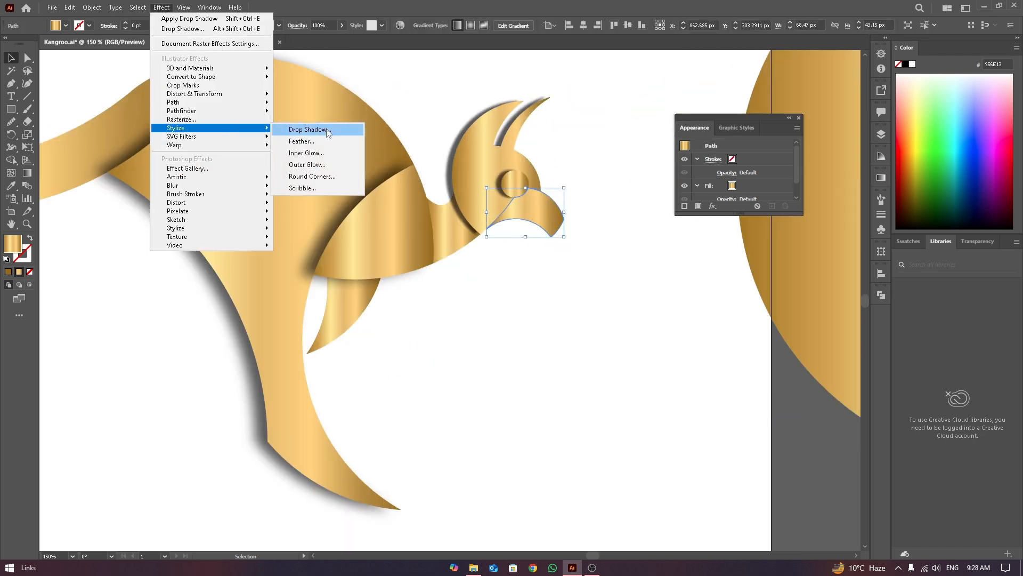
{"action": "left_click", "coordinate": [330, 130]}
{"action": "left_click", "coordinate": [691, 249]}
{"action": "left_click", "coordinate": [536, 242]}
{"action": "left_click", "coordinate": [544, 213]}
- Apply a 65% drop shadow to the muzzle with X offset -1 px, Y offset 0 px and blur 1 px
{"action": "left_click", "coordinate": [161, 7]}
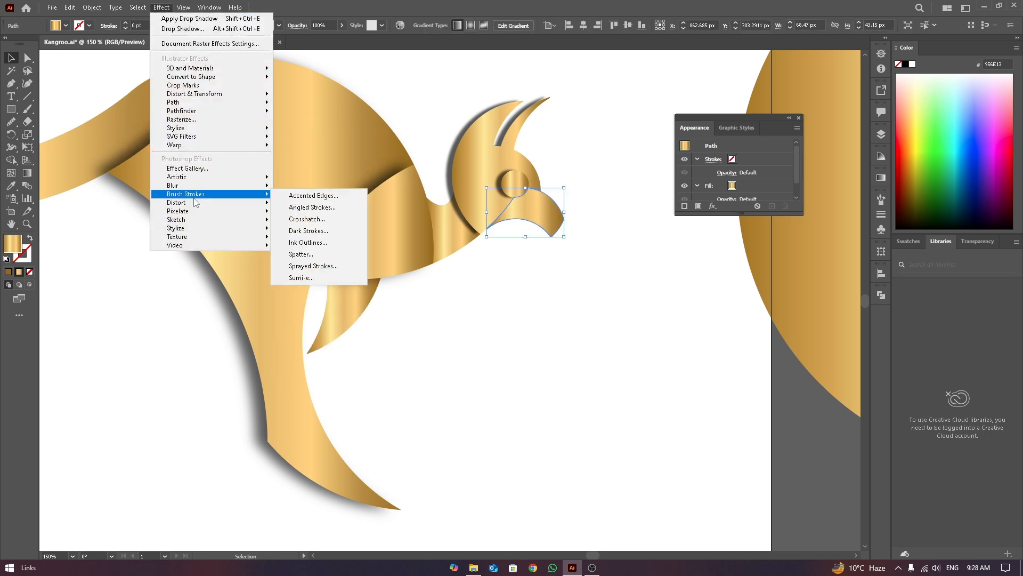
{"action": "left_click", "coordinate": [333, 129]}
{"action": "left_click_drag", "start_coordinate": [657, 114], "coordinate": [749, 92]}
{"action": "left_click", "coordinate": [695, 139]}
{"action": "left_click", "coordinate": [695, 139]}
{"action": "left_click", "coordinate": [695, 140]}
{"action": "left_click", "coordinate": [695, 139]}
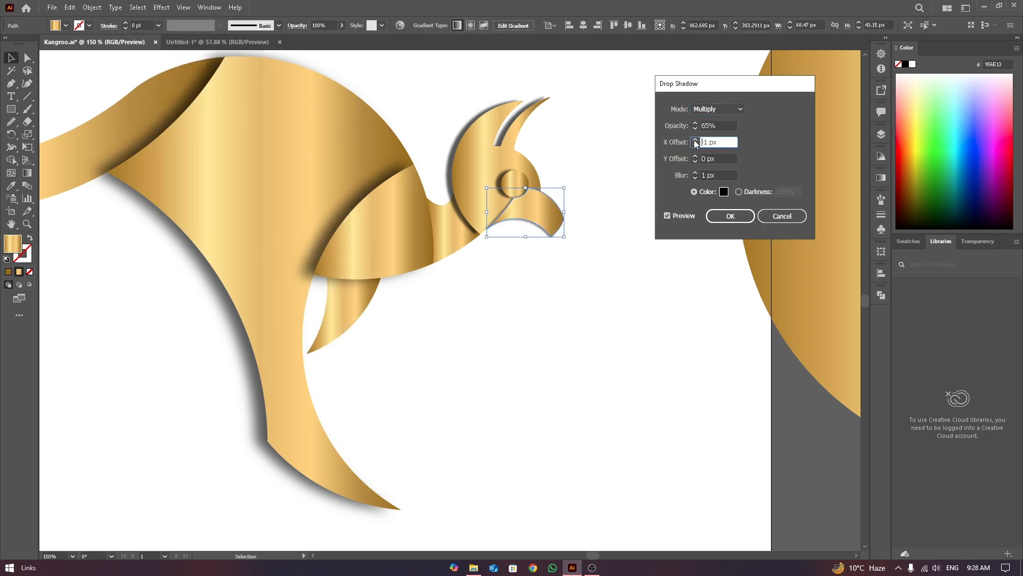
{"action": "key", "text": "Return"}
{"action": "left_click", "coordinate": [625, 169]}
- Apply a drop shadow with the last used settings to the foreleg shape and clear the selection
{"action": "scroll", "coordinate": [593, 140], "scroll_direction": "down", "scroll_amount": 2}
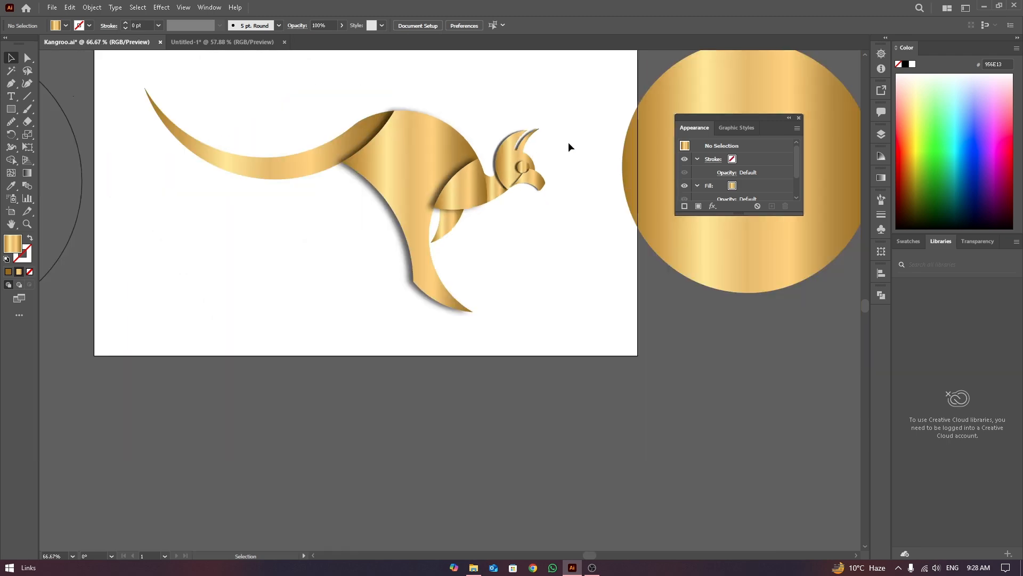
{"action": "scroll", "coordinate": [542, 163], "scroll_direction": "up", "scroll_amount": 3}
{"action": "scroll", "coordinate": [382, 234], "scroll_direction": "down", "scroll_amount": 1}
{"action": "left_click", "coordinate": [276, 290]}
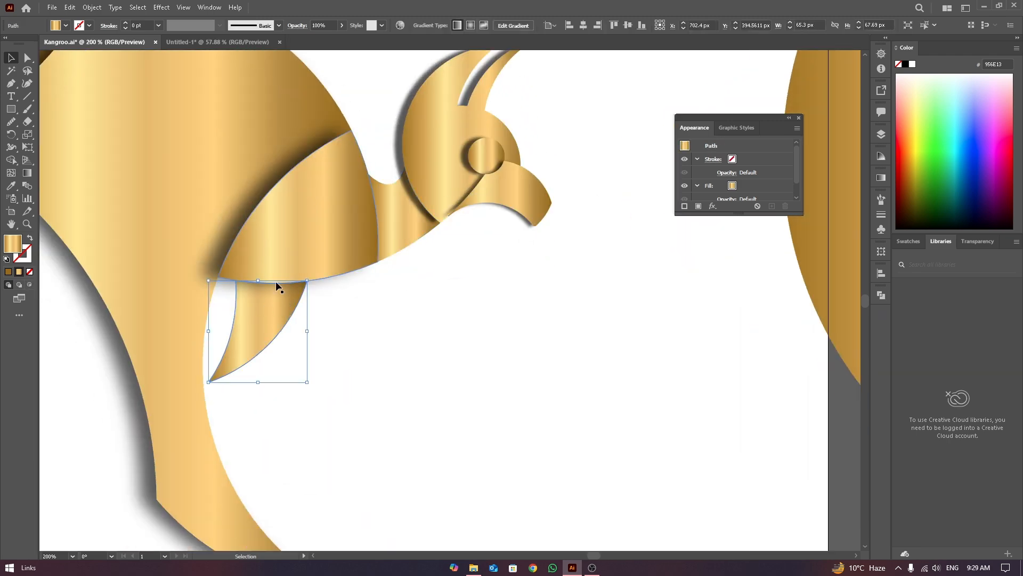
{"action": "left_click", "coordinate": [161, 8]}
{"action": "left_click", "coordinate": [181, 32]}
{"action": "key", "text": "Return"}
{"action": "left_click", "coordinate": [630, 242]}
- Apply a 65% drop shadow to the tail with X offset -2 px, Y offset 6 px and blur 1 px, then deselect it
{"action": "scroll", "coordinate": [561, 131], "scroll_direction": "down", "scroll_amount": 3}
{"action": "left_click", "coordinate": [373, 110]}
{"action": "left_click", "coordinate": [138, 7]}
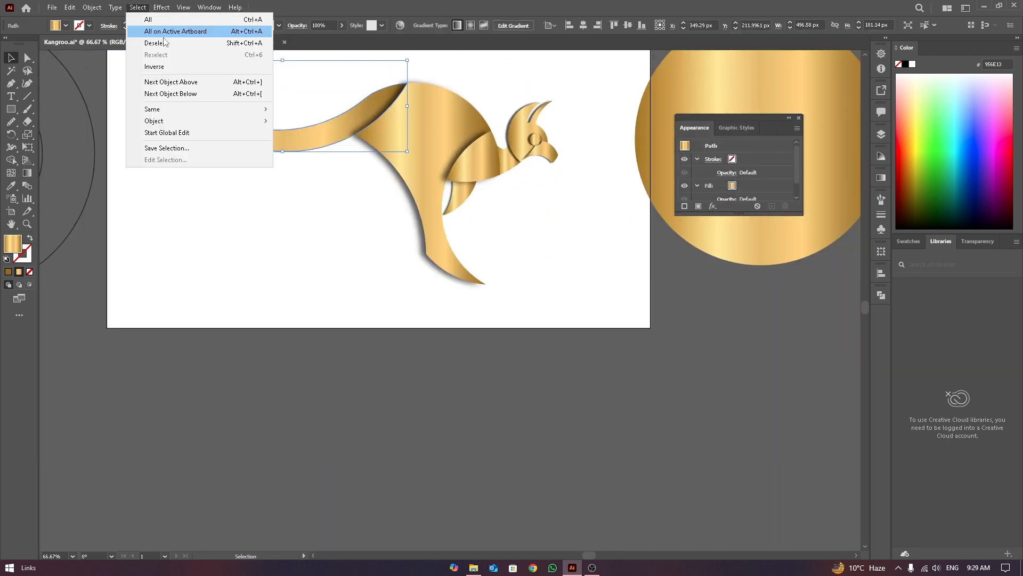
{"action": "mouse_move", "coordinate": [161, 8]}
{"action": "mouse_move", "coordinate": [181, 129]}
{"action": "left_click", "coordinate": [350, 129]}
{"action": "scroll", "coordinate": [694, 143], "scroll_direction": "up", "scroll_amount": 1}
{"action": "scroll", "coordinate": [694, 161], "scroll_direction": "up", "scroll_amount": 4}
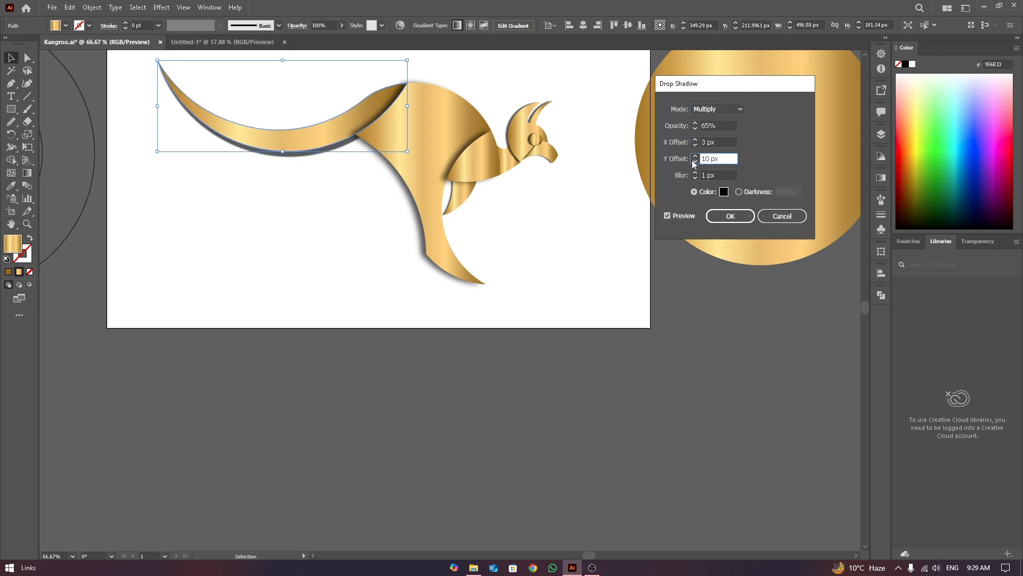
{"action": "scroll", "coordinate": [694, 161], "scroll_direction": "down", "scroll_amount": 2}
{"action": "scroll", "coordinate": [695, 142], "scroll_direction": "up", "scroll_amount": 1}
{"action": "left_click", "coordinate": [695, 145]}
{"action": "left_click", "coordinate": [694, 140]}
{"action": "left_click", "coordinate": [695, 139]}
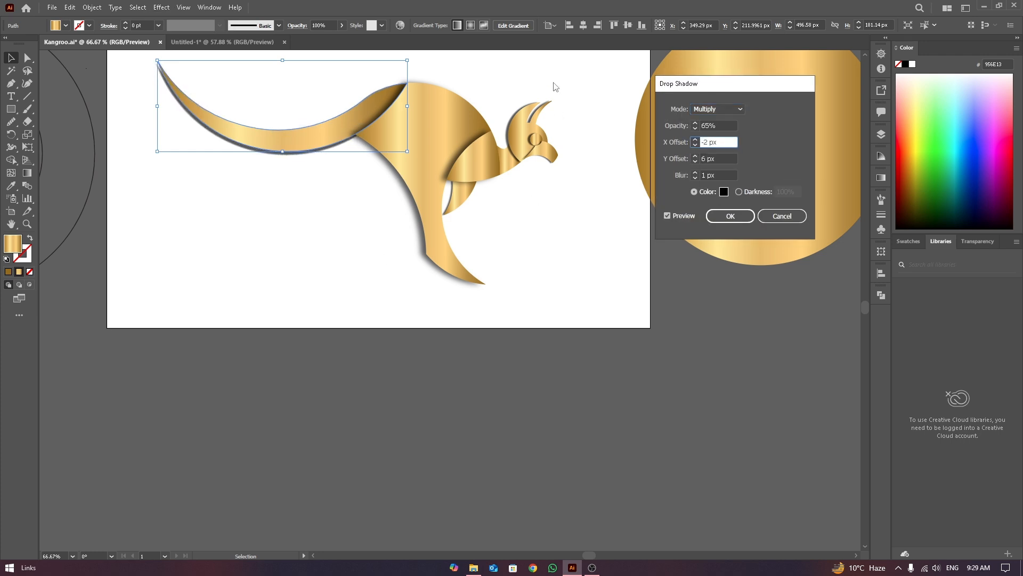
{"action": "key", "text": "Return"}
{"action": "left_click", "coordinate": [571, 78]}
- Apply a drop shadow to the foreleg shape with X offset -2 px, Y offset 3 px and blur 1 px
{"action": "scroll", "coordinate": [513, 155], "scroll_direction": "up", "scroll_amount": 1}
{"action": "left_click", "coordinate": [433, 210]}
{"action": "left_click", "coordinate": [161, 7]}
{"action": "mouse_move", "coordinate": [182, 130]}
{"action": "left_click", "coordinate": [349, 128]}
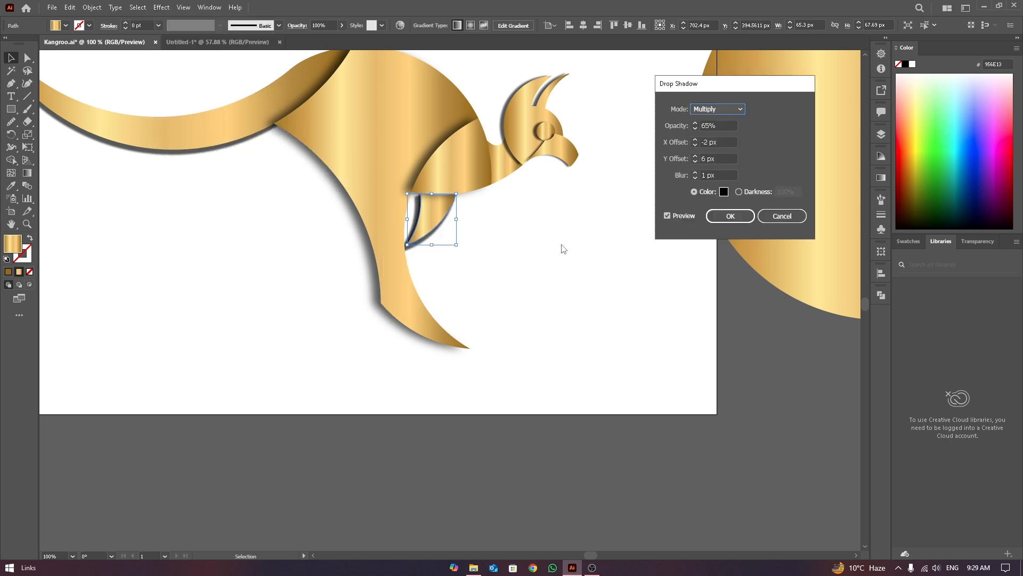
{"action": "left_click", "coordinate": [694, 161]}
{"action": "left_click", "coordinate": [695, 161]}
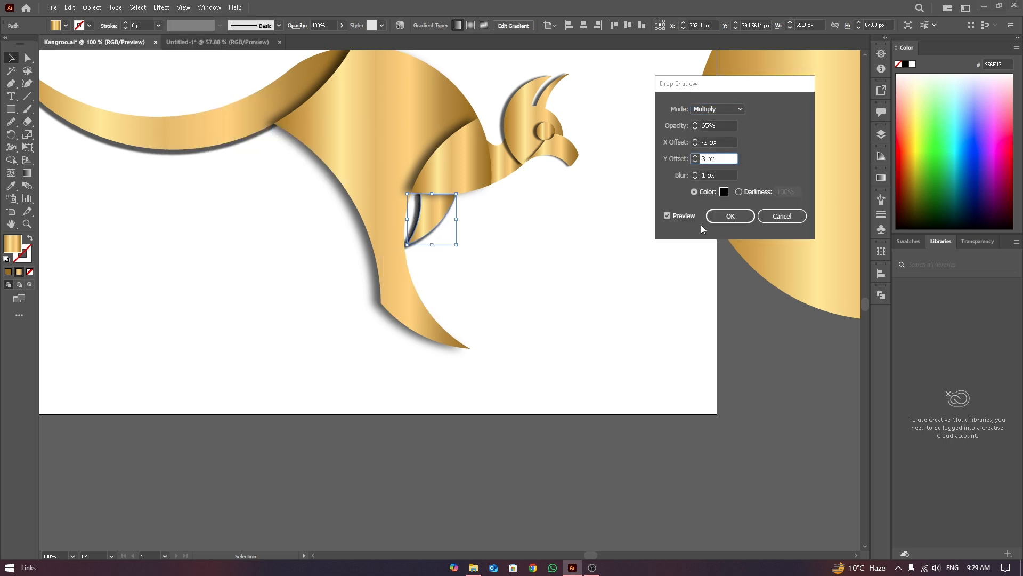
{"action": "left_click", "coordinate": [710, 218]}
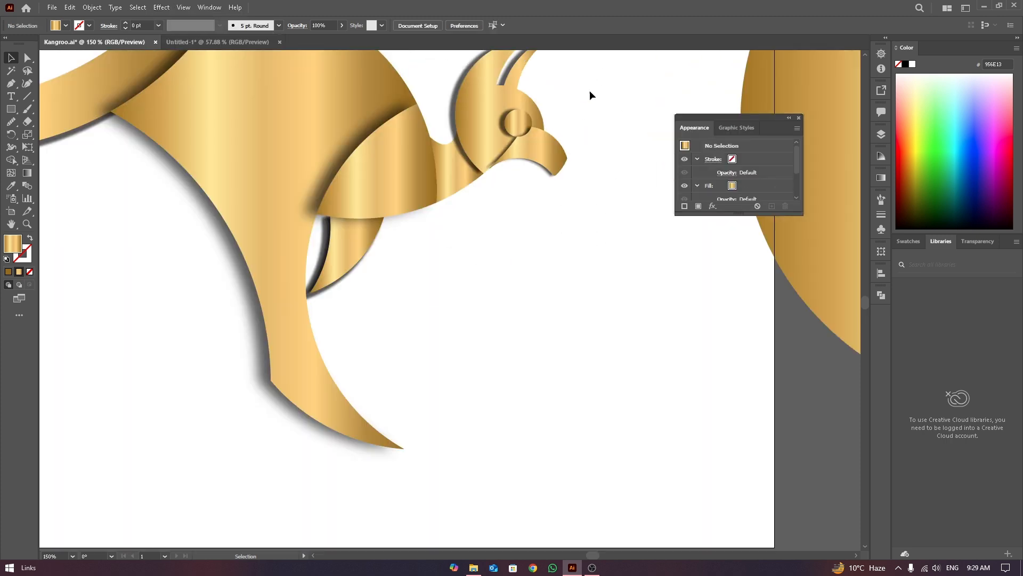
{"action": "scroll", "coordinate": [570, 139], "scroll_direction": "down", "scroll_amount": 2}
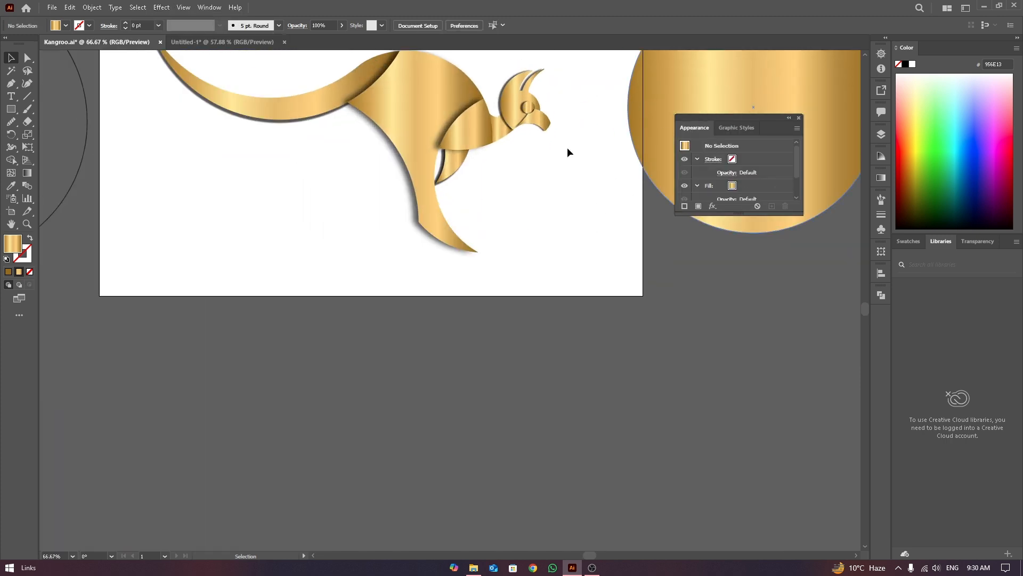
{"action": "scroll", "coordinate": [575, 155], "scroll_direction": "up", "scroll_amount": 2}
{"action": "right_click", "coordinate": [463, 245]}
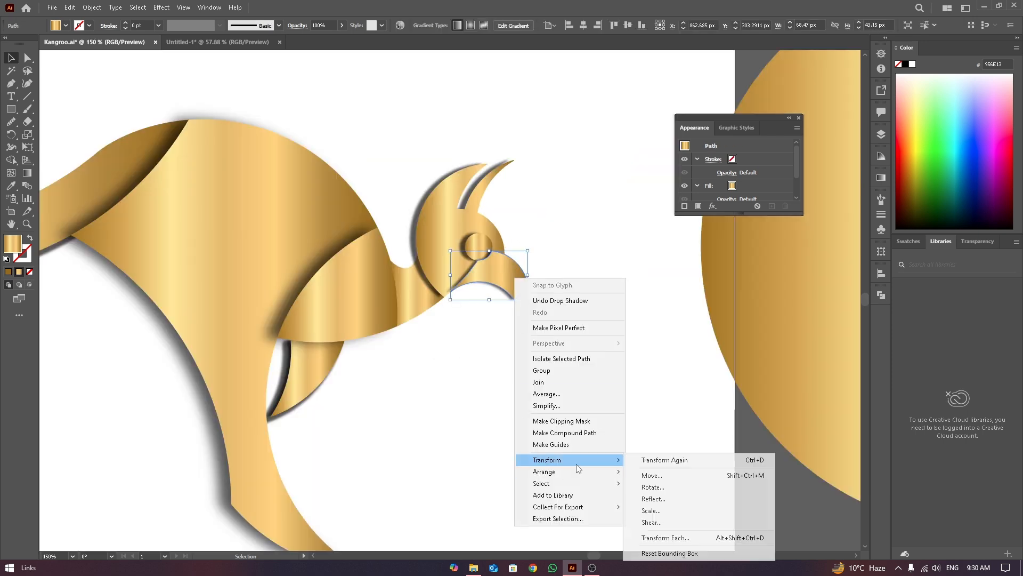
{"action": "left_click", "coordinate": [625, 370]}
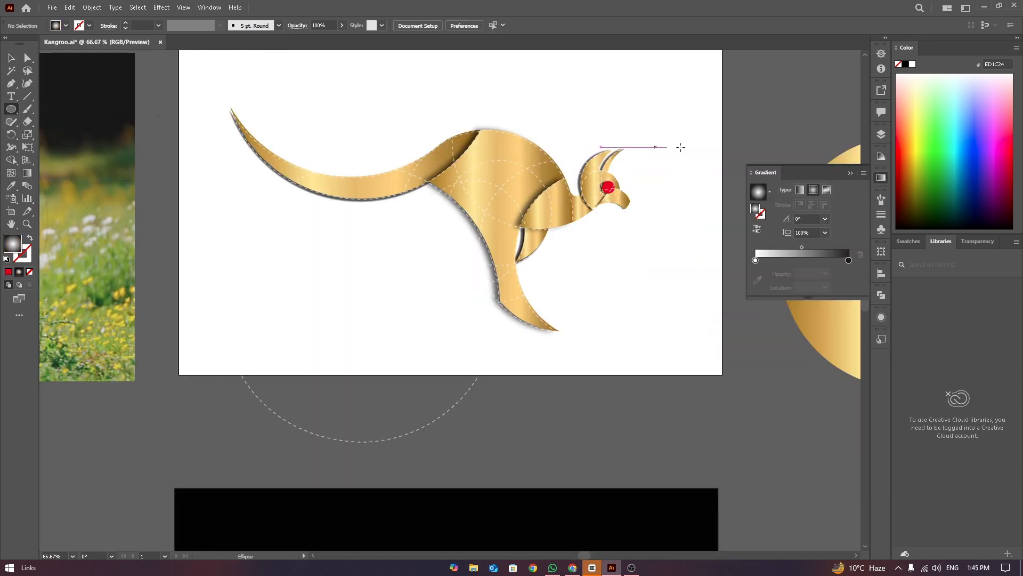
- Draw a circle about 160 px in diameter with the white-to-black radial gradient beside the kangaroo's head and deselect it
{"action": "left_click_drag", "start_coordinate": [698, 143], "coordinate": [740, 182]}
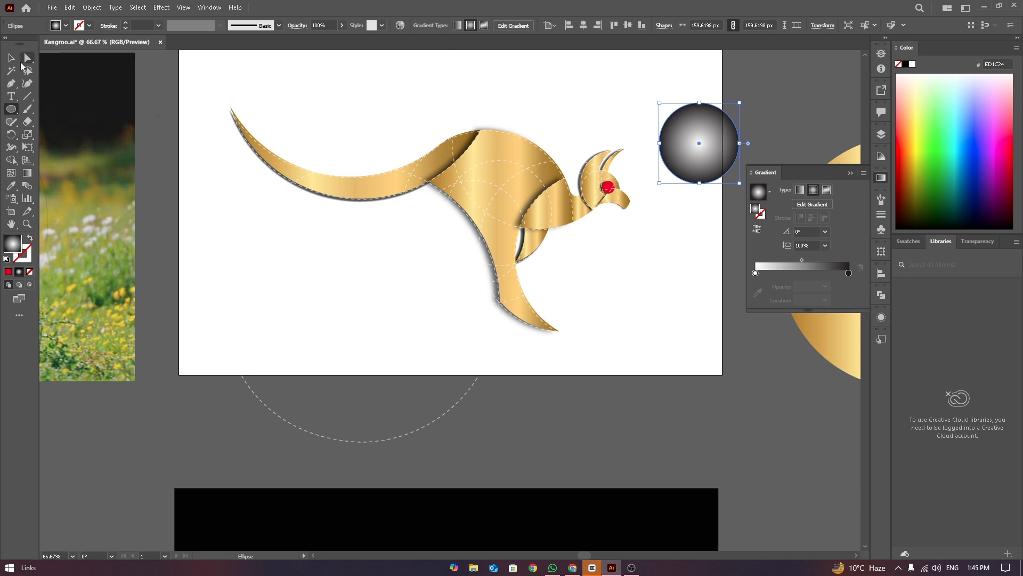
{"action": "left_click", "coordinate": [11, 57]}
{"action": "left_click", "coordinate": [698, 87]}
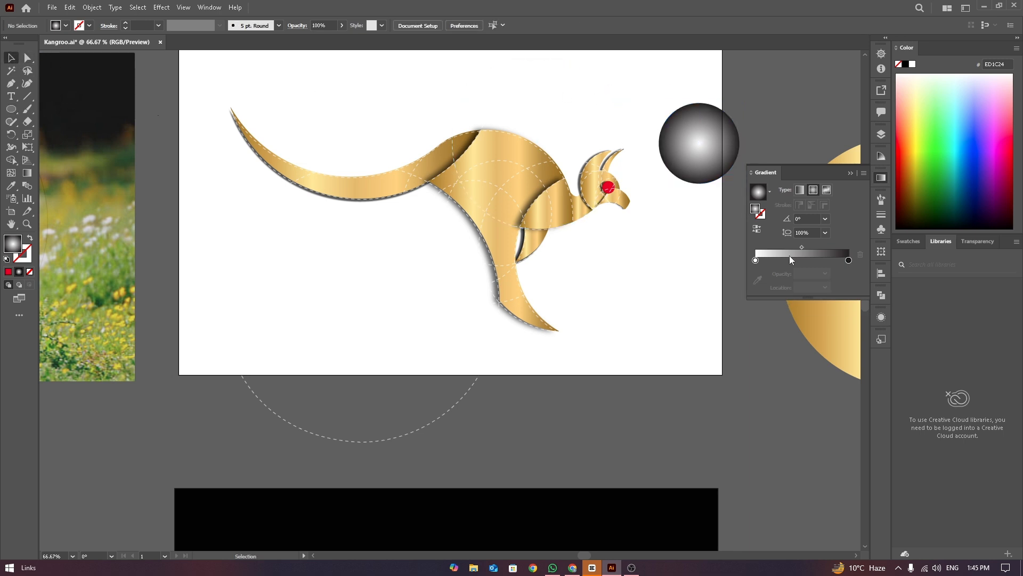
{"action": "double_click", "coordinate": [758, 260]}
{"action": "left_click", "coordinate": [763, 261]}
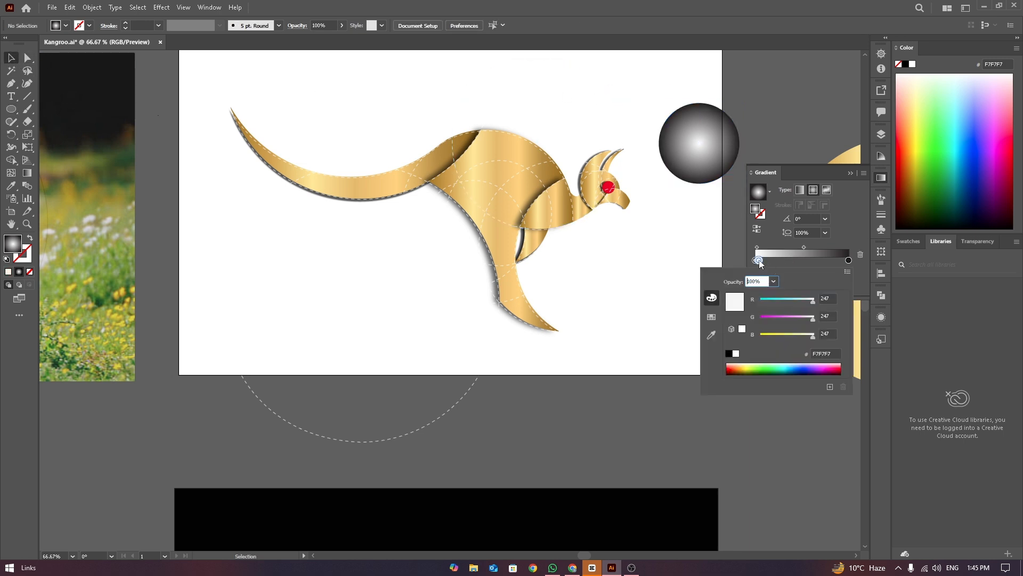
{"action": "left_click", "coordinate": [760, 262]}
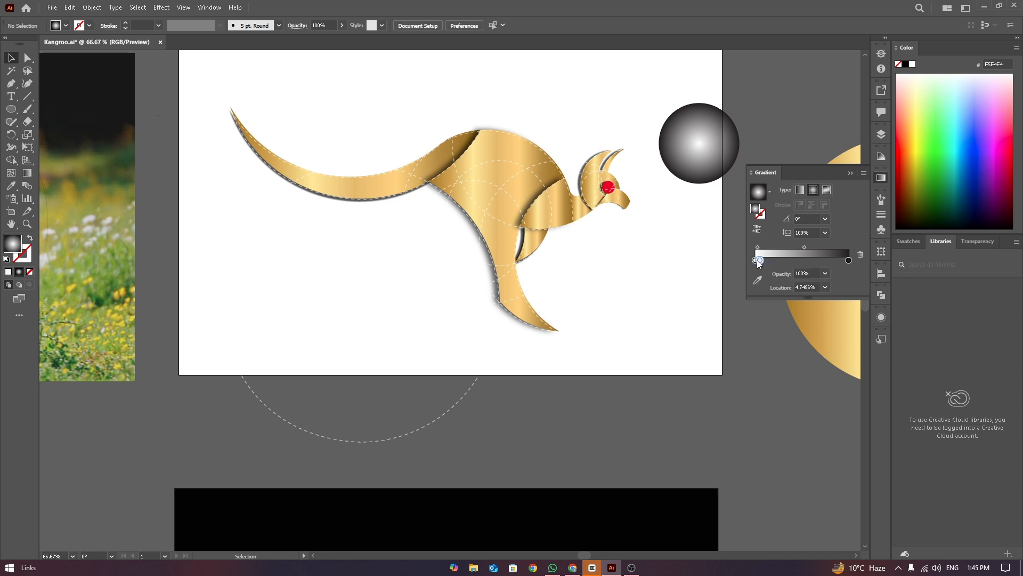
{"action": "left_click_drag", "start_coordinate": [759, 262], "coordinate": [757, 263]}
{"action": "double_click", "coordinate": [757, 263]}
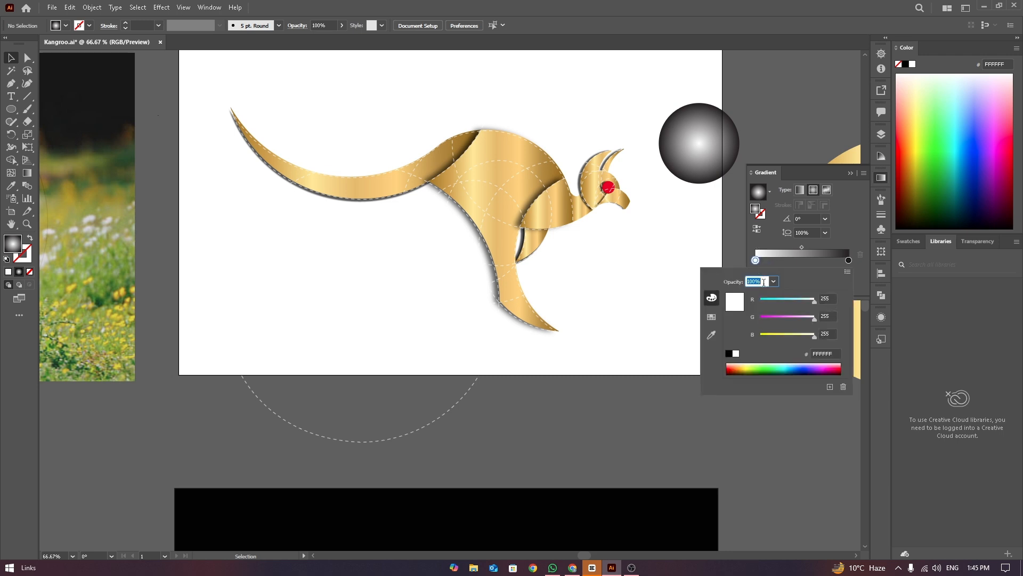
{"action": "left_click", "coordinate": [730, 369]}
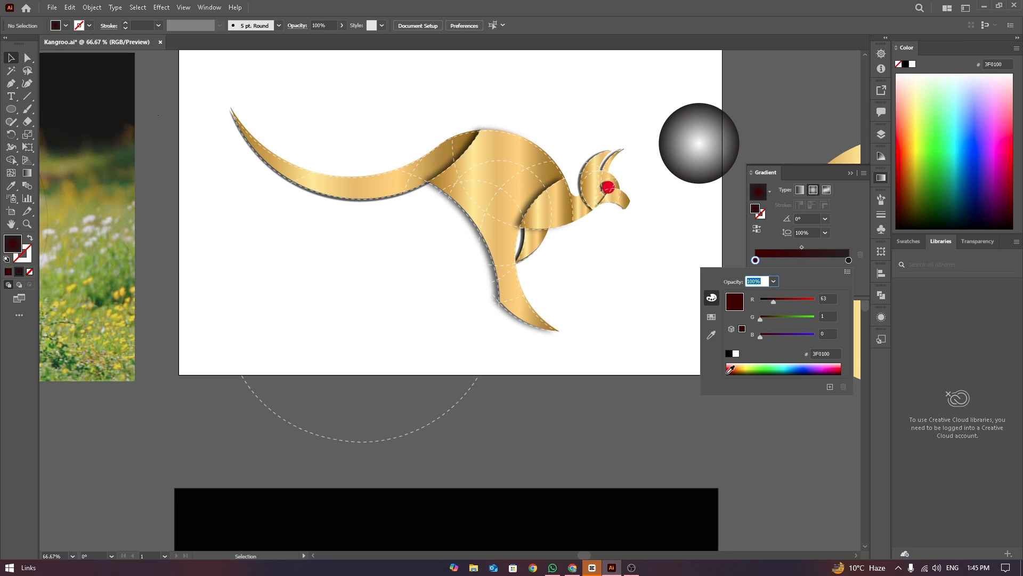
{"action": "left_click", "coordinate": [734, 366]}
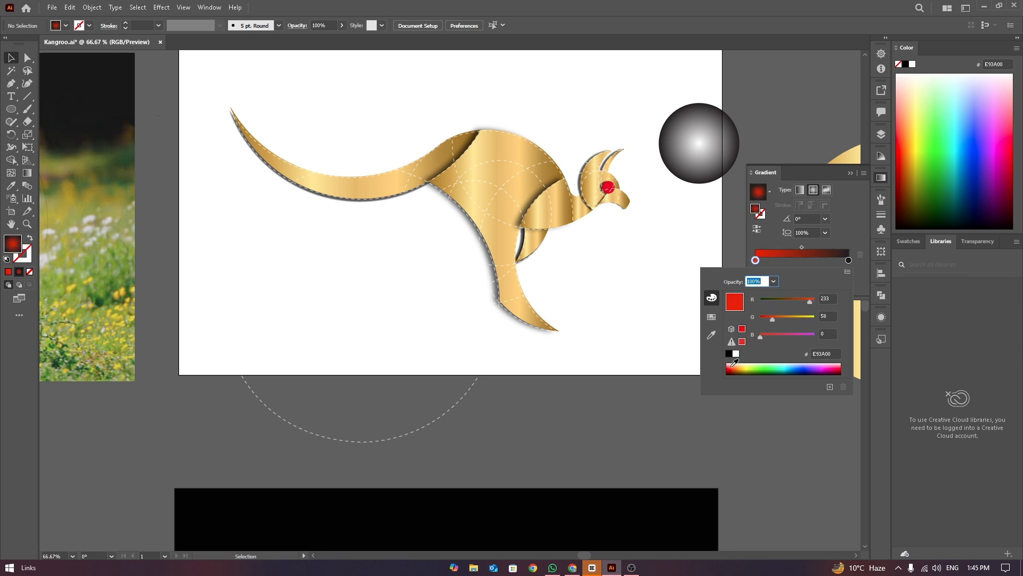
- Set the inner gradient stop of the circle beside the head to dark red AA1C00 and deselect the circle
{"action": "left_click", "coordinate": [720, 136]}
{"action": "left_click", "coordinate": [706, 143]}
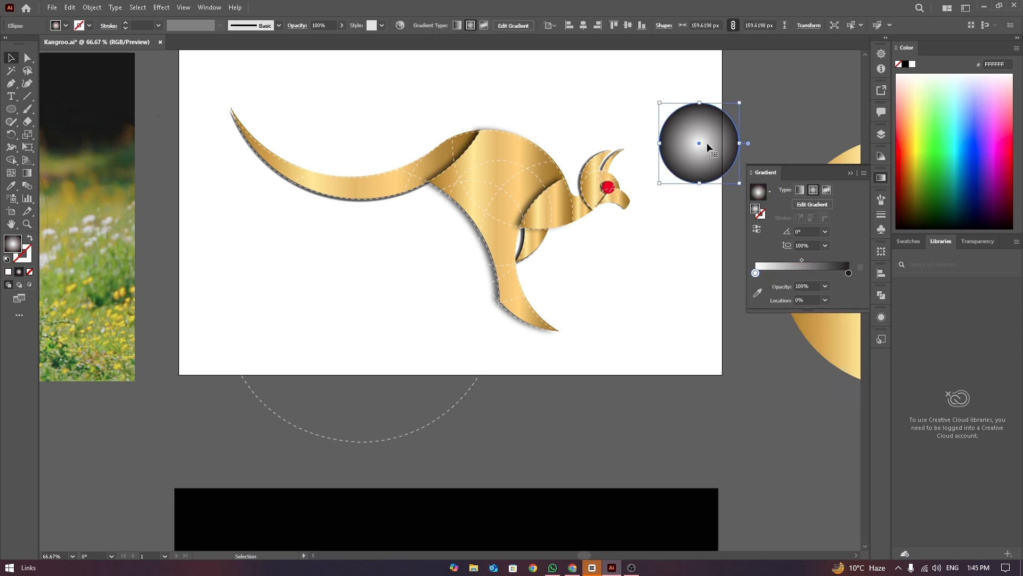
{"action": "double_click", "coordinate": [757, 273]}
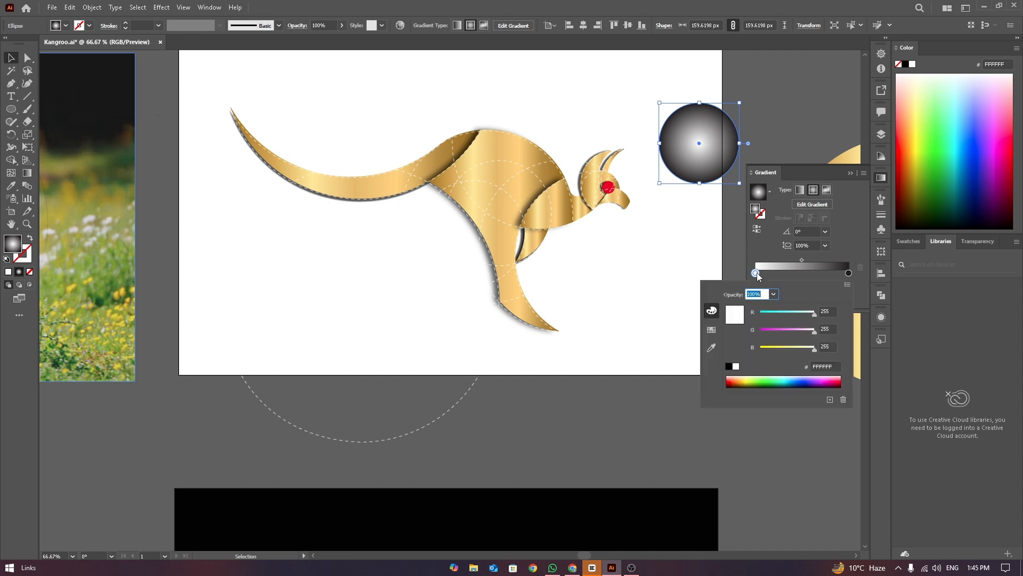
{"action": "left_click", "coordinate": [733, 378]}
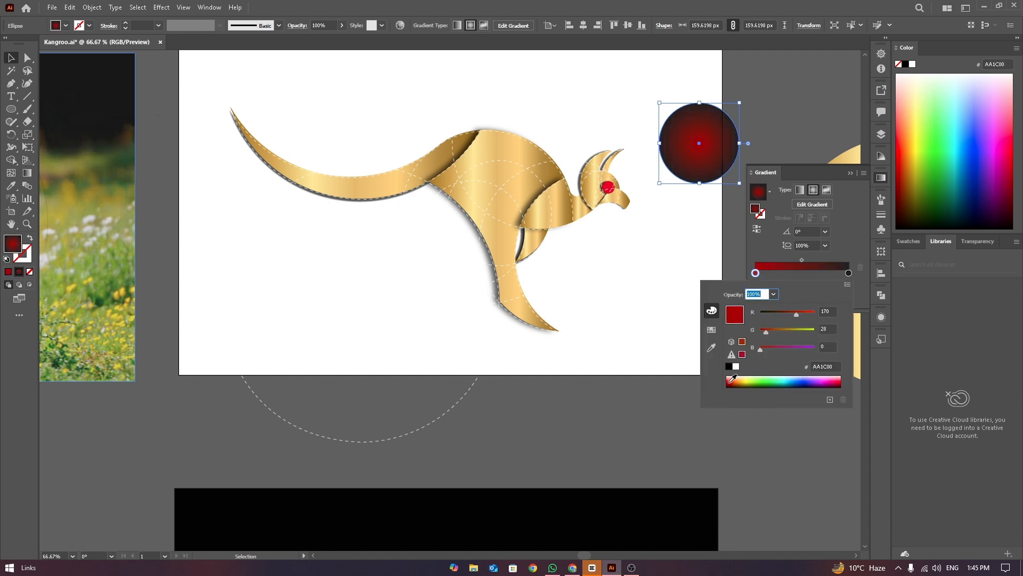
{"action": "left_click", "coordinate": [851, 181]}
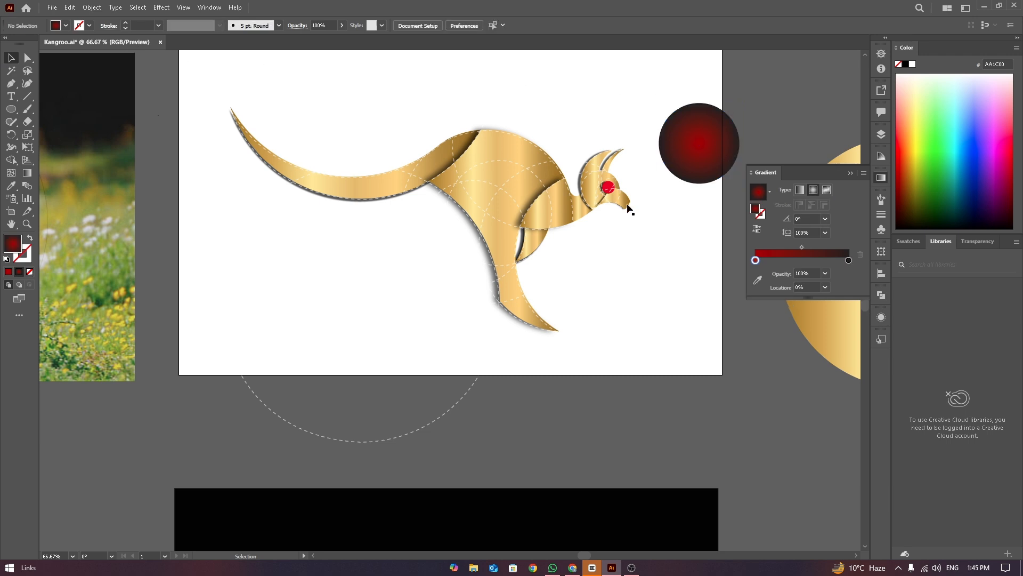
- Copy the sample circle's red-to-black radial gradient onto the kangaroo's eye and clear the selection
{"action": "left_click", "coordinate": [607, 186]}
{"action": "key", "text": "i"}
{"action": "left_click", "coordinate": [700, 139]}
{"action": "key", "text": "v"}
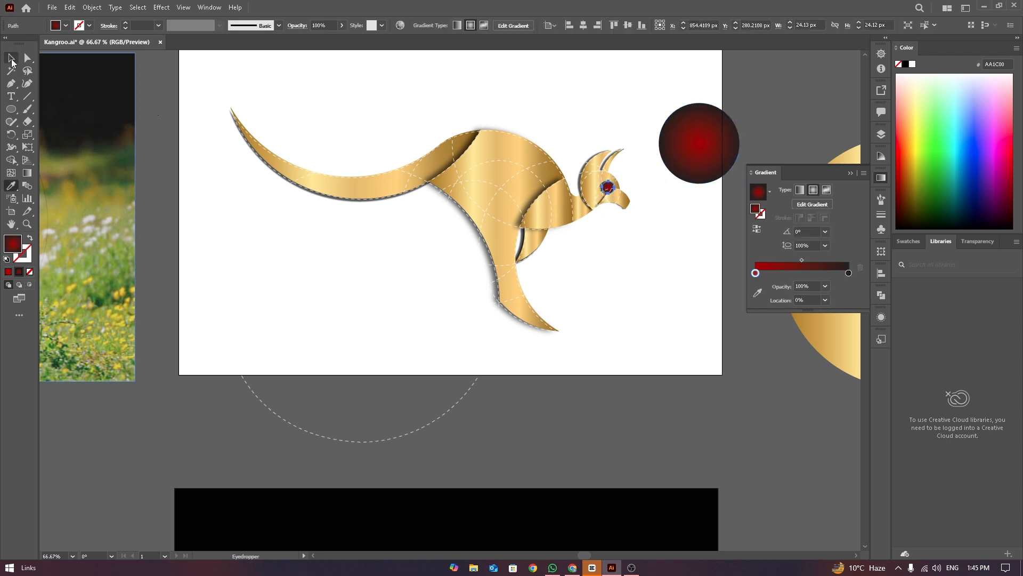
{"action": "left_click", "coordinate": [572, 274]}
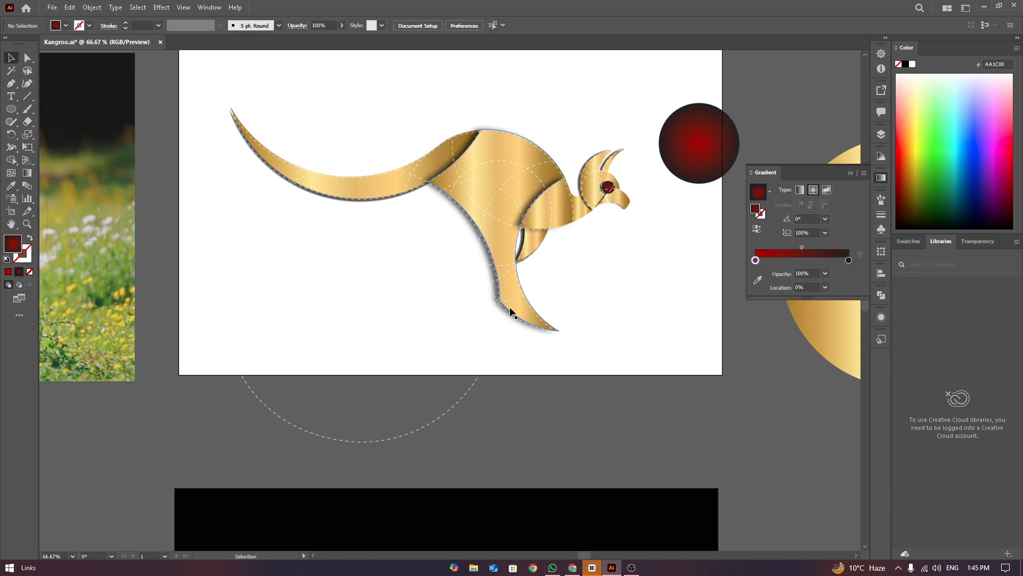
{"action": "left_click", "coordinate": [519, 297]}
{"action": "left_click", "coordinate": [594, 303]}
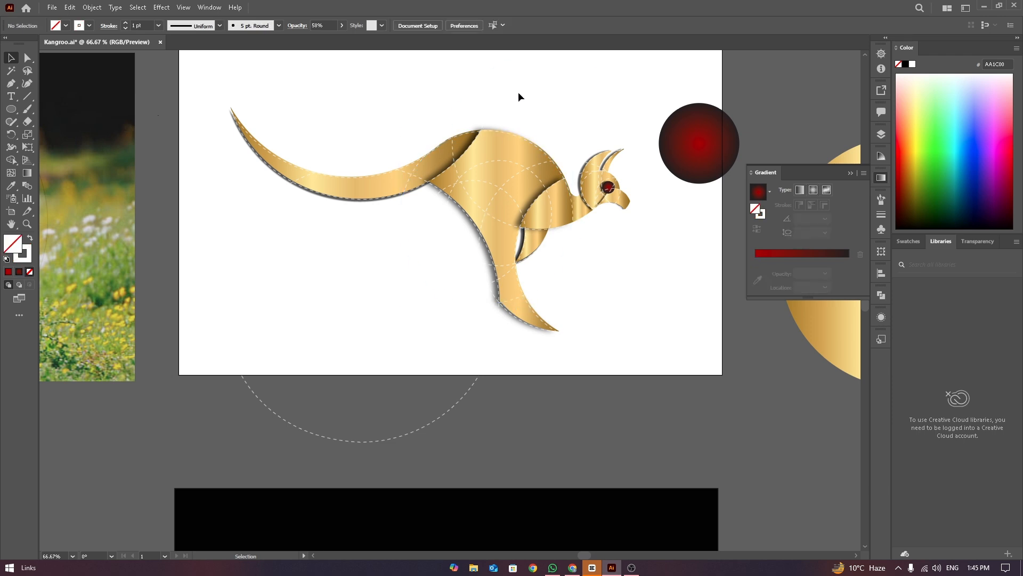
{"action": "left_click", "coordinate": [502, 133]}
{"action": "left_click", "coordinate": [562, 95]}
{"action": "left_click", "coordinate": [502, 140]}
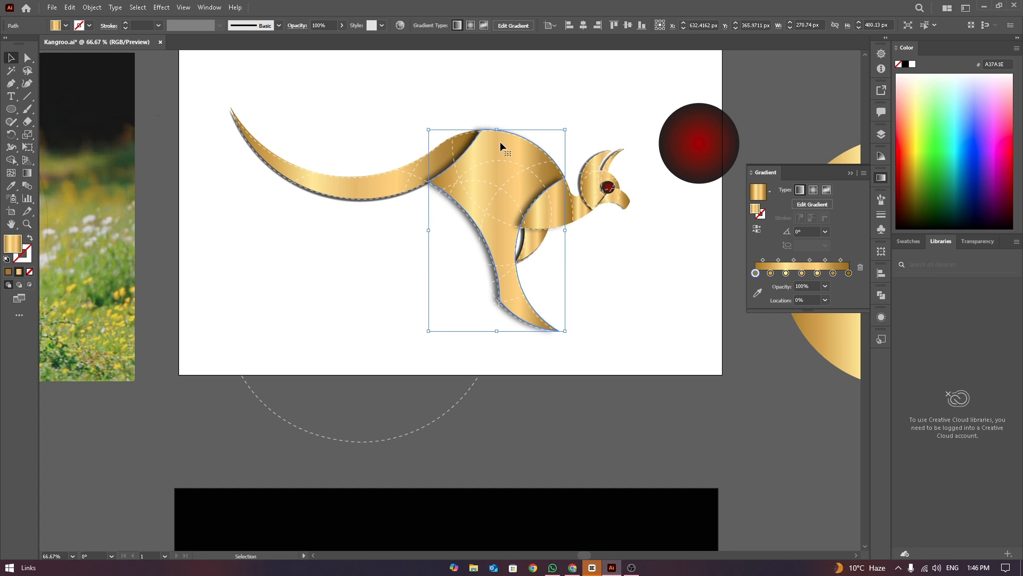
{"action": "left_click", "coordinate": [514, 90]}
- Copy the sample circle's red-to-black radial gradient onto the shoulder shape and the large body and hind leg shape
{"action": "left_click", "coordinate": [559, 202]}
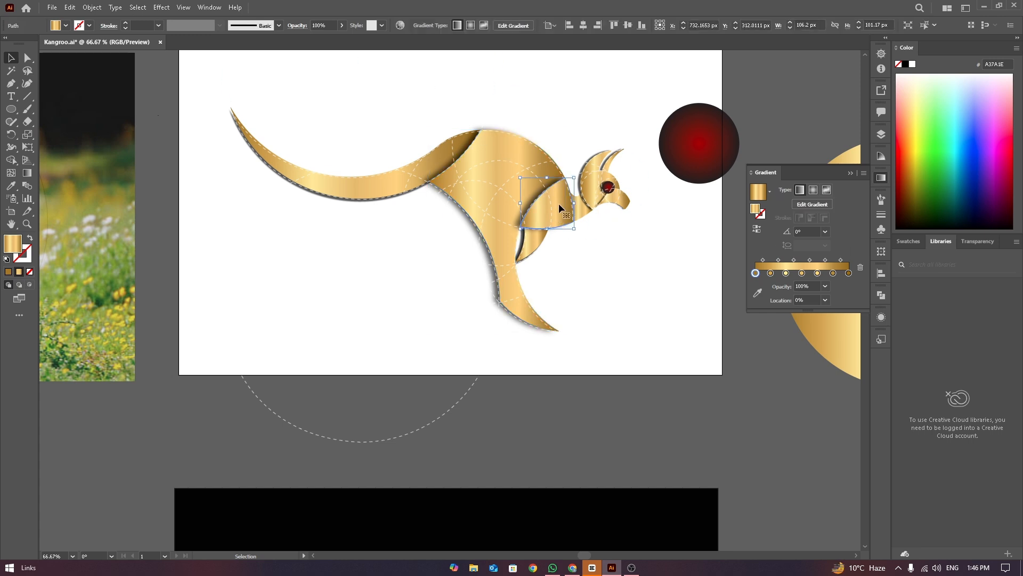
{"action": "key", "text": "i"}
{"action": "left_click", "coordinate": [687, 149]}
{"action": "key", "text": "v"}
{"action": "left_click", "coordinate": [513, 184]}
{"action": "left_click", "coordinate": [506, 179]}
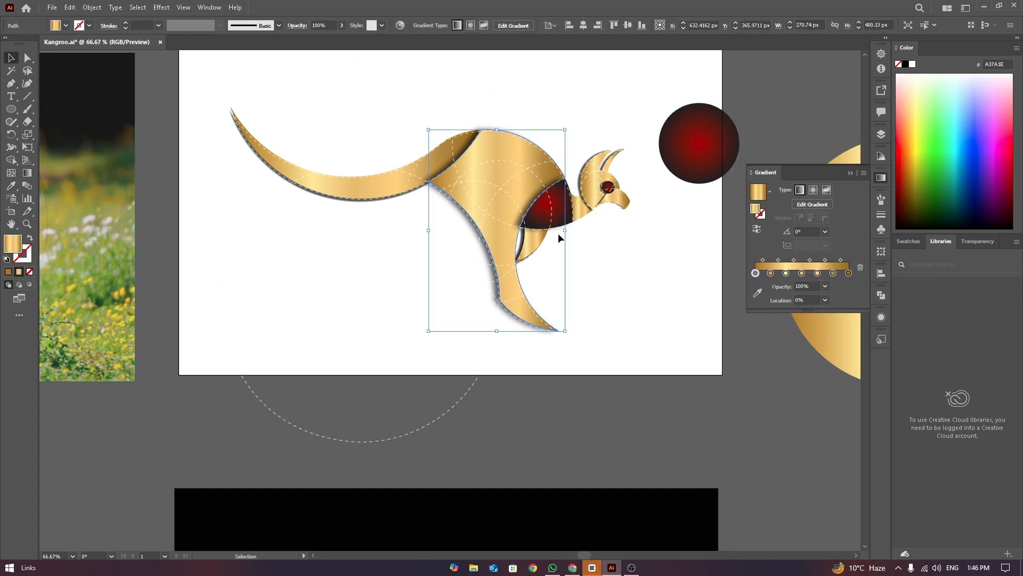
{"action": "key", "text": "i"}
{"action": "left_click", "coordinate": [687, 139]}
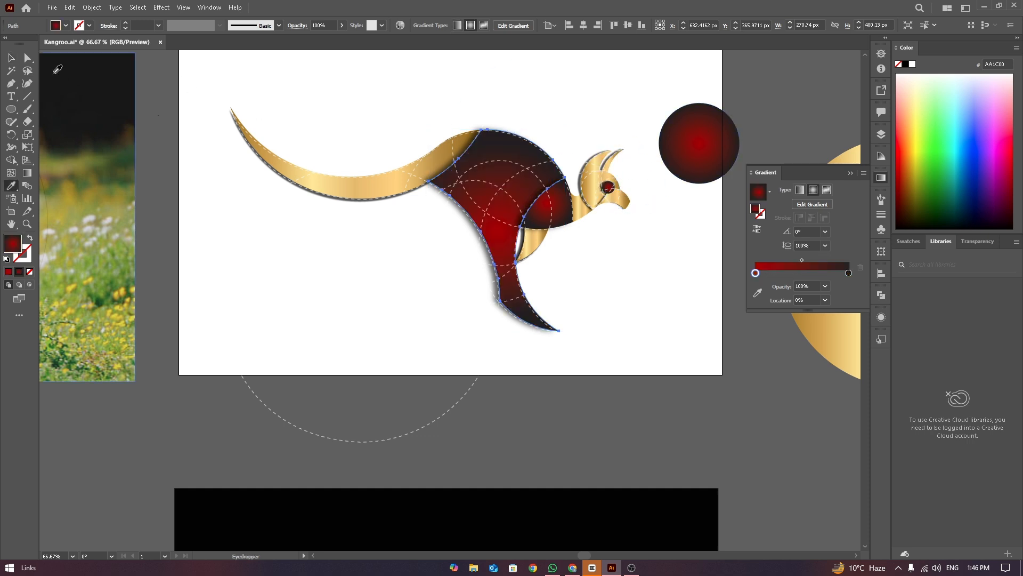
- Apply the red-to-black radial gradient to the tail and the foreleg using the Eyedropper, and clear the selection
{"action": "left_click", "coordinate": [437, 152], "text": "ctrl"}
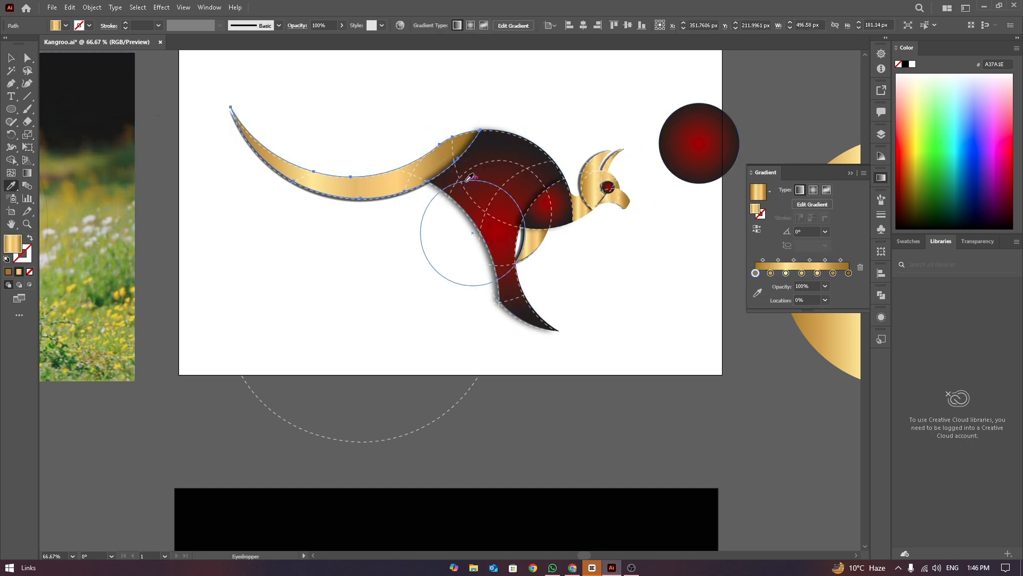
{"action": "left_click", "coordinate": [469, 177]}
{"action": "key", "text": "v"}
{"action": "key", "text": "ctrl+shift+a"}
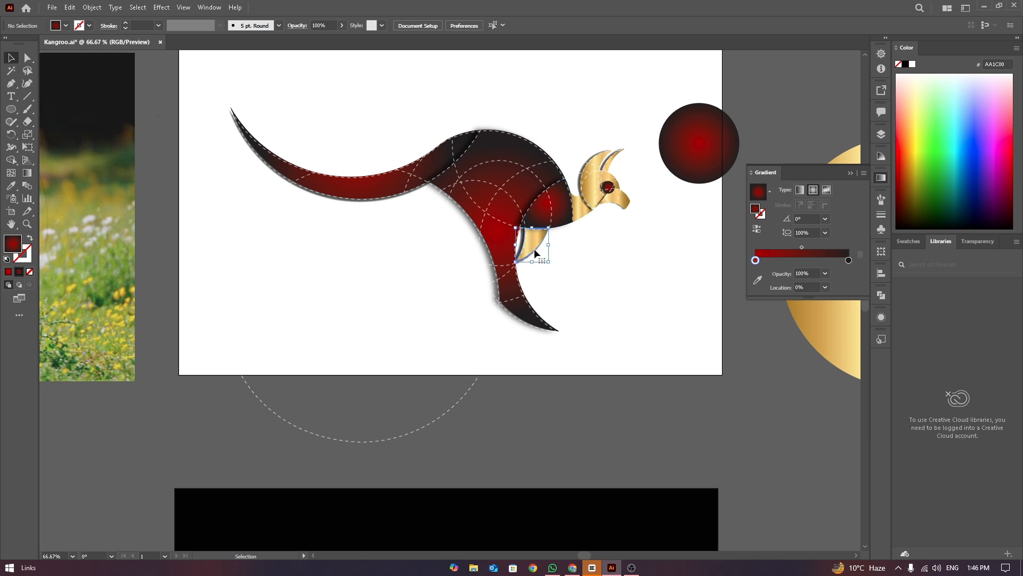
{"action": "key", "text": "i"}
{"action": "left_click", "coordinate": [699, 137]}
{"action": "left_click", "coordinate": [9, 58]}
{"action": "left_click", "coordinate": [521, 117]}
- Copy the sample circle's red-to-black radial gradient onto the neck shape and deselect it
{"action": "left_click", "coordinate": [583, 209]}
{"action": "key", "text": "i"}
{"action": "left_click", "coordinate": [684, 147]}
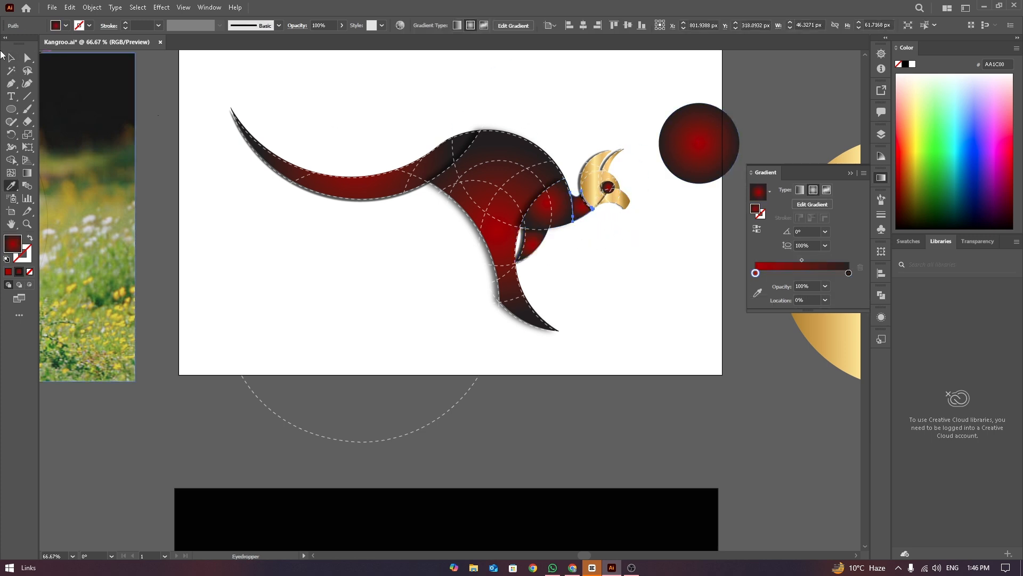
{"action": "left_click", "coordinate": [10, 58]}
{"action": "left_click", "coordinate": [800, 74]}
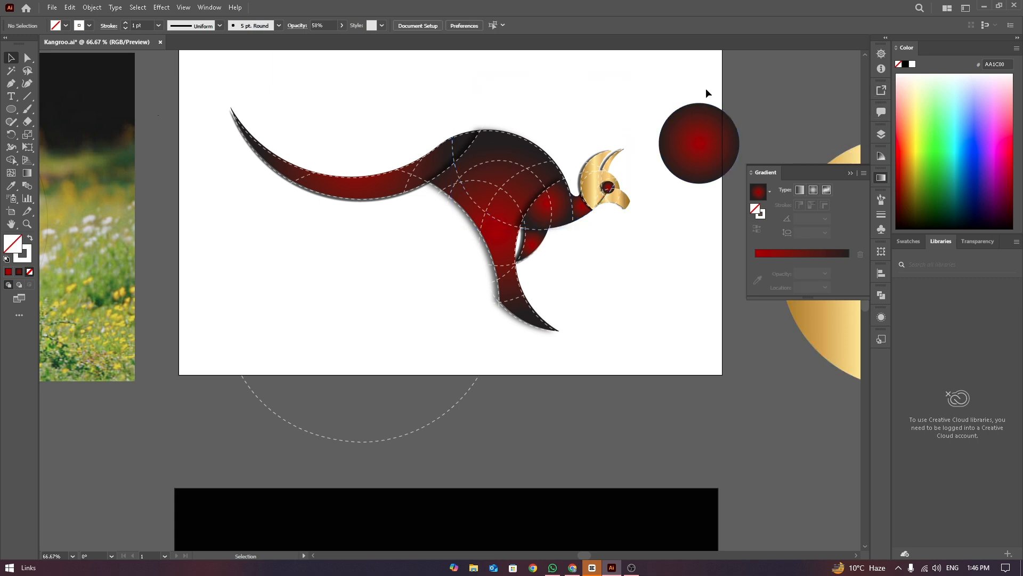
- Copy the sample circle's red-to-black radial gradient onto the head and ear shape and deselect it
{"action": "left_click", "coordinate": [606, 186]}
{"action": "key", "text": "i"}
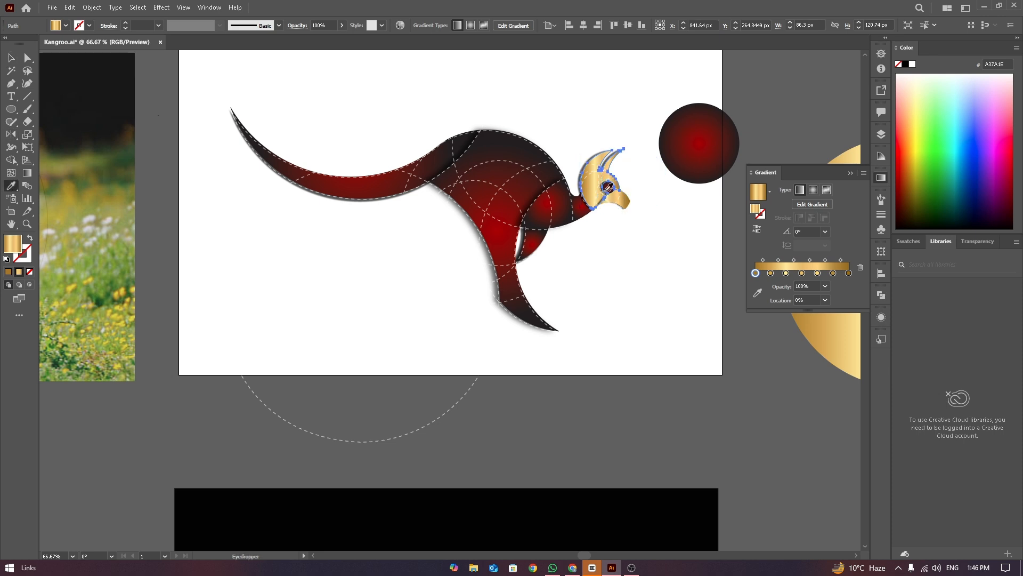
{"action": "left_click", "coordinate": [693, 143]}
{"action": "left_click", "coordinate": [11, 57]}
{"action": "left_click", "coordinate": [238, 59]}
- Fill the eye circle with the gold gradient sampled from the large gold circle and clear the selection
{"action": "left_click", "coordinate": [609, 187]}
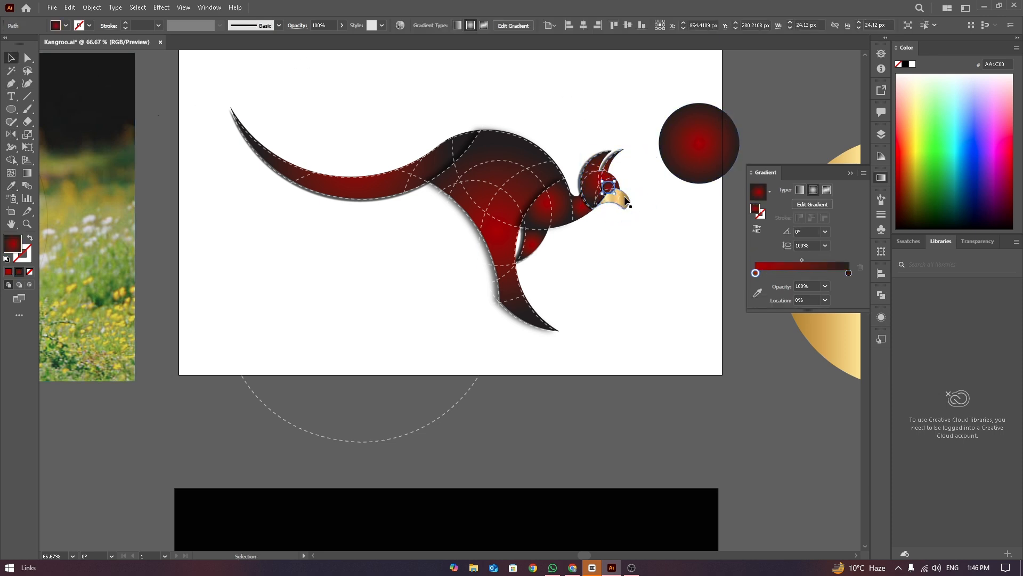
{"action": "key", "text": "i"}
{"action": "left_click", "coordinate": [849, 335]}
{"action": "left_click", "coordinate": [11, 58]}
{"action": "left_click", "coordinate": [160, 85]}
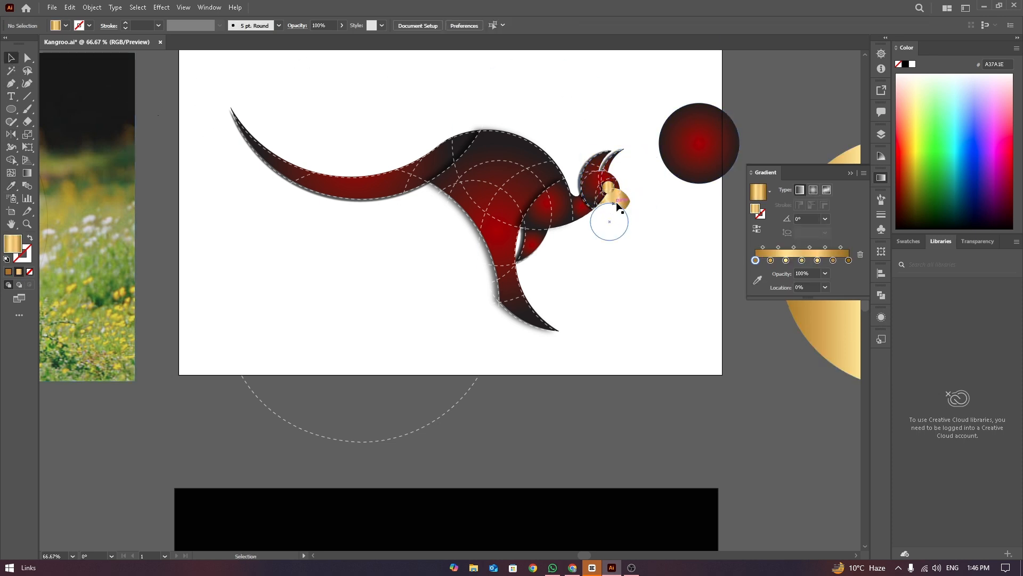
- Copy the sample circle's red-to-black radial gradient onto the muzzle shape and deselect it
{"action": "left_click", "coordinate": [616, 203]}
{"action": "key", "text": "i"}
{"action": "left_click", "coordinate": [730, 148]}
{"action": "left_click", "coordinate": [10, 57]}
{"action": "left_click", "coordinate": [269, 77]}
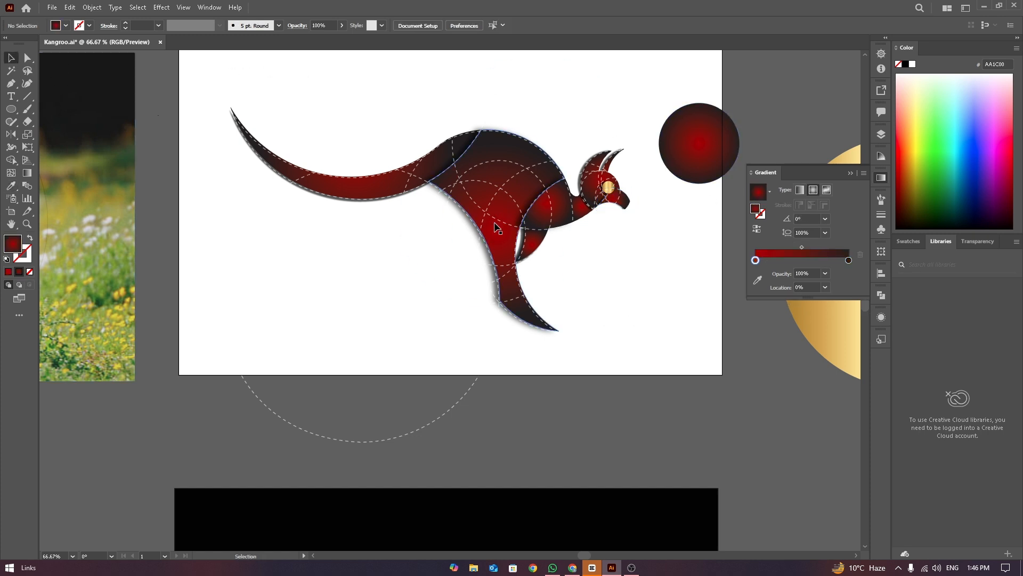
{"action": "left_click", "coordinate": [499, 207]}
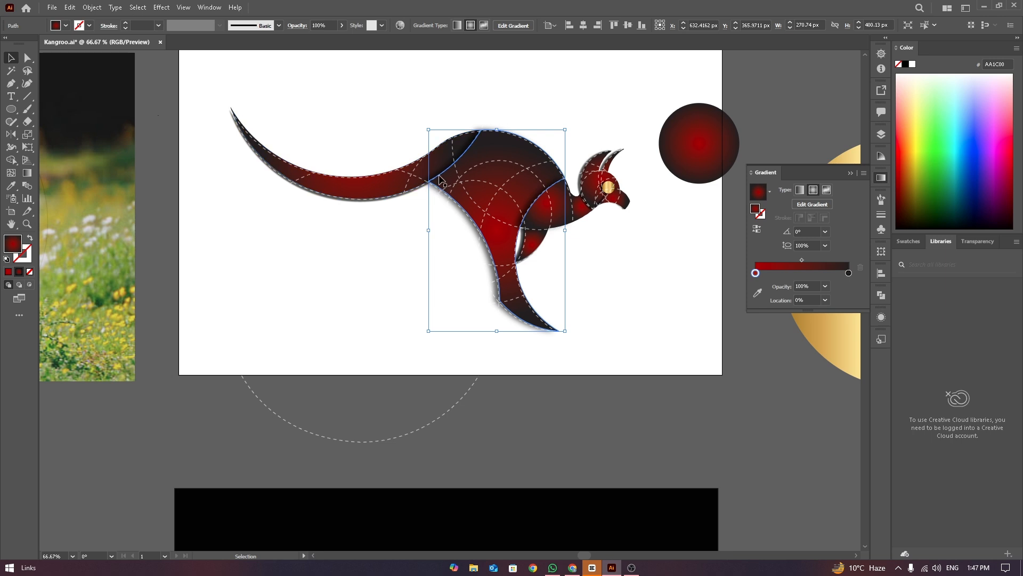
{"action": "left_click", "coordinate": [563, 108]}
{"action": "left_click", "coordinate": [488, 147]}
{"action": "left_click", "coordinate": [567, 100]}
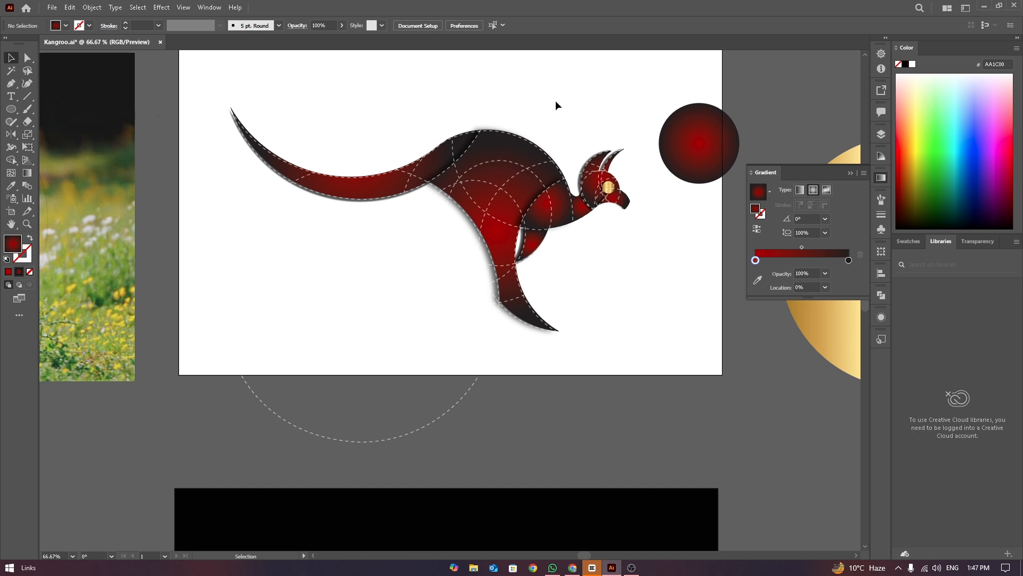
{"action": "left_click", "coordinate": [533, 140]}
{"action": "left_click", "coordinate": [561, 102]}
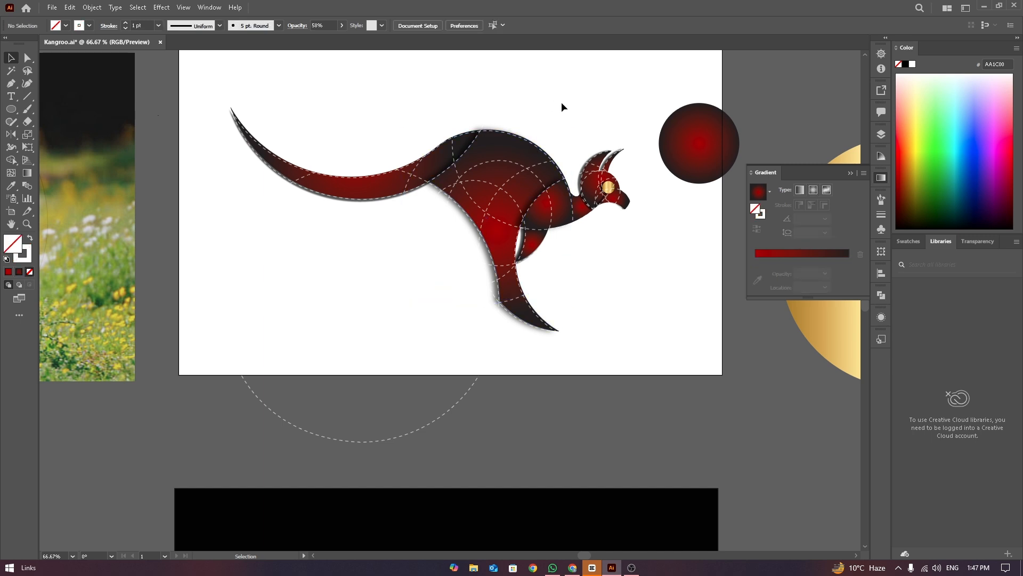
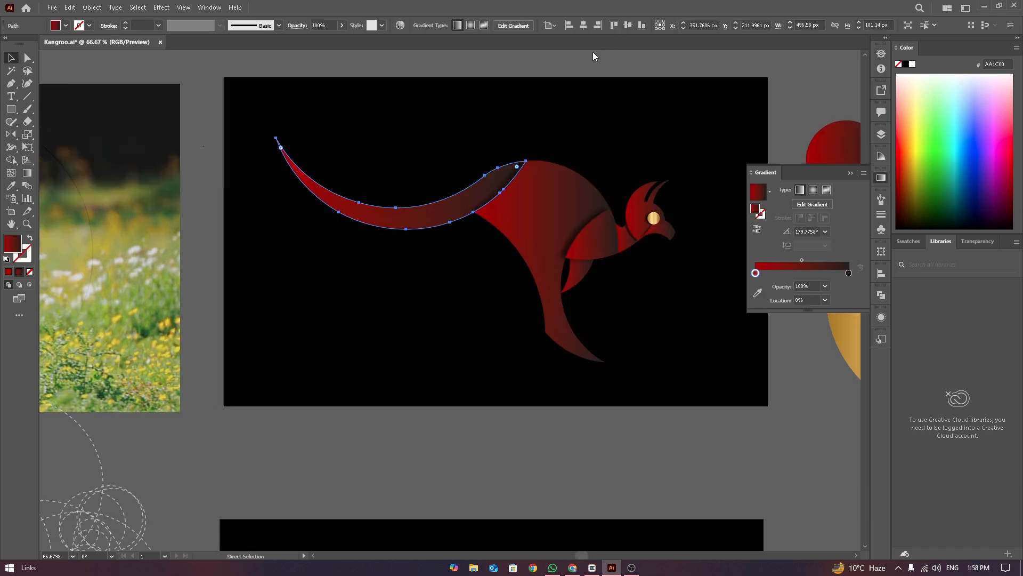
- Undo the recent linear gradient edits on the kangaroo's shapes on the black background and clear the selection
{"action": "key", "text": "ctrl+z"}
{"action": "key", "text": "ctrl+z"}
{"action": "key", "text": "ctrl+z"}
{"action": "key", "text": "ctrl+z"}
{"action": "key", "text": "ctrl+z"}
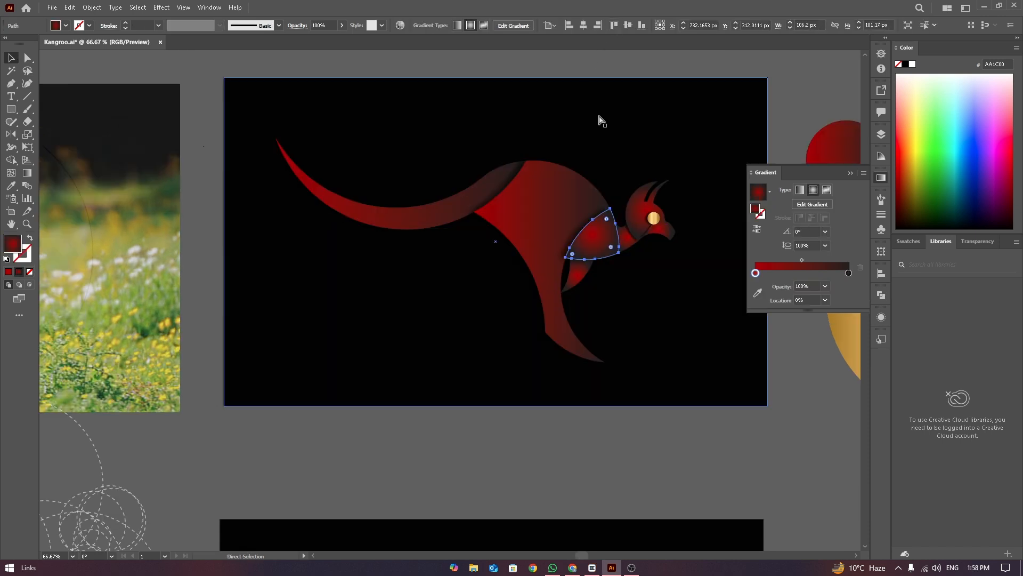
{"action": "key", "text": "ctrl+z"}
{"action": "key", "text": "ctrl+z"}
{"action": "left_click", "coordinate": [530, 73]}
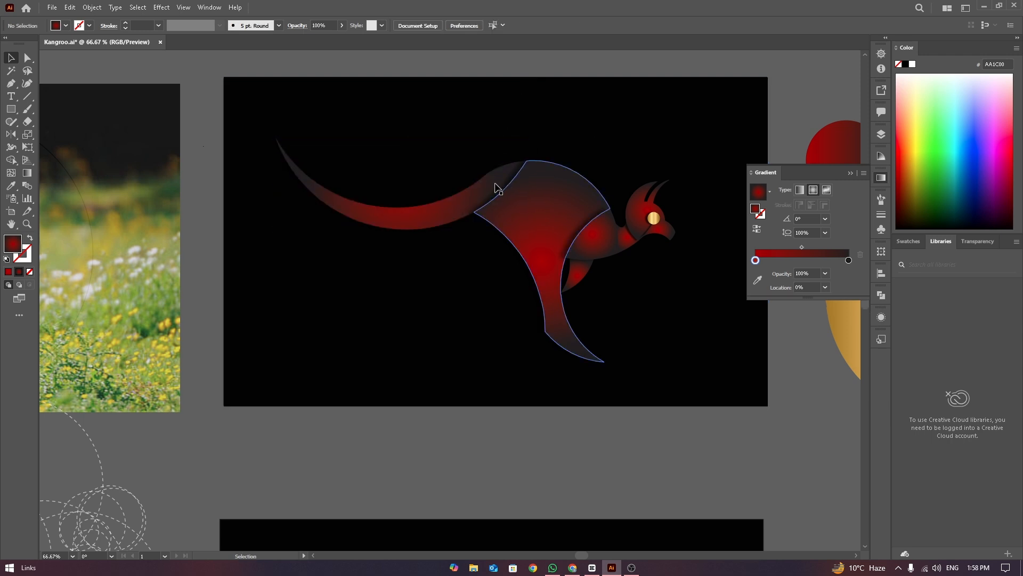
- Copy the sample circle's linear red-to-black gradient onto the tail shape and deselect it
{"action": "left_click", "coordinate": [496, 188]}
{"action": "left_click", "coordinate": [510, 101]}
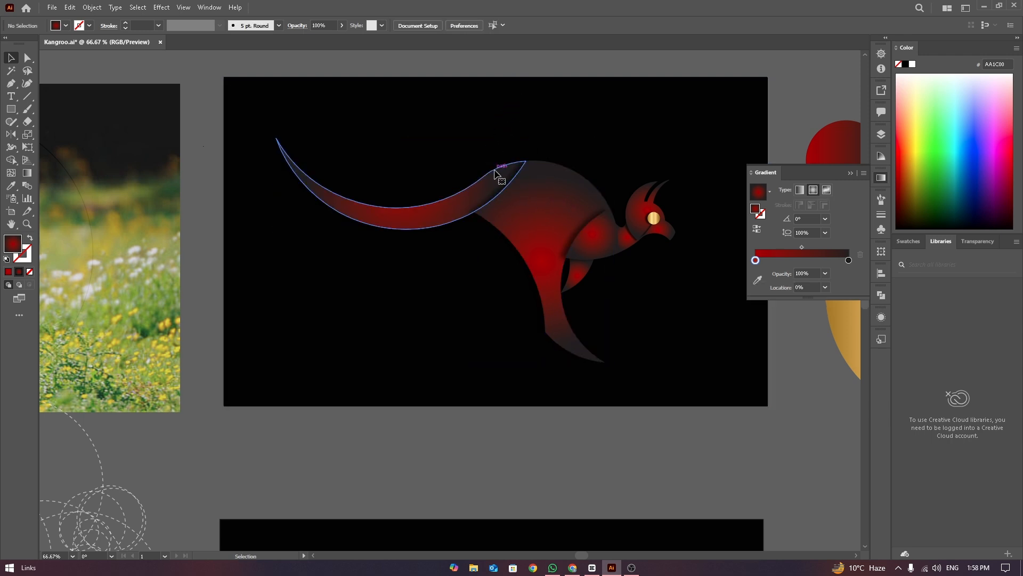
{"action": "left_click", "coordinate": [495, 174]}
{"action": "key", "text": "i"}
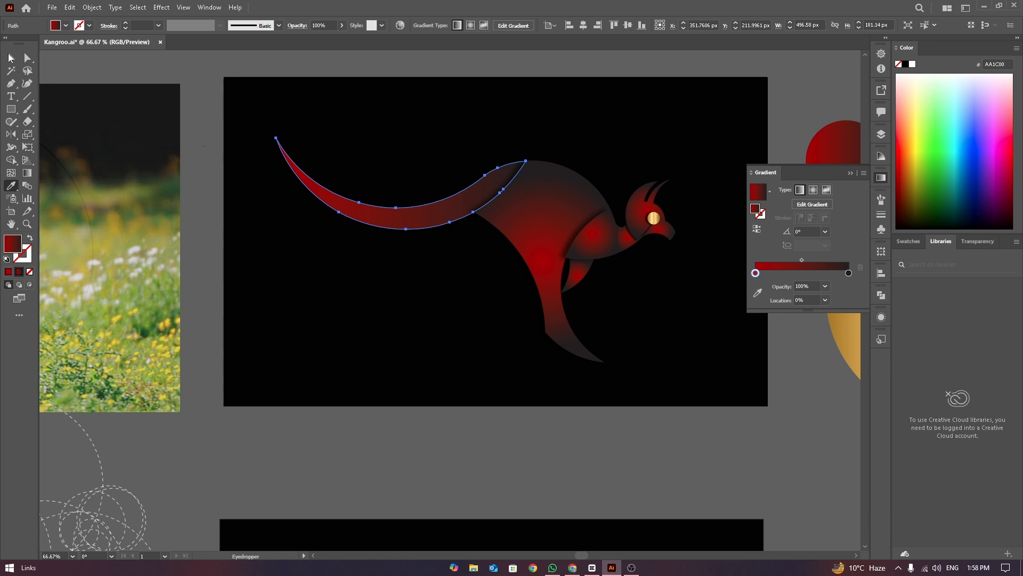
{"action": "left_click", "coordinate": [10, 58]}
{"action": "left_click", "coordinate": [406, 72]}
- Copy the sample circle's linear red-to-black gradient onto the body and hind leg shape and deselect it
{"action": "left_click", "coordinate": [539, 182]}
{"action": "key", "text": "i"}
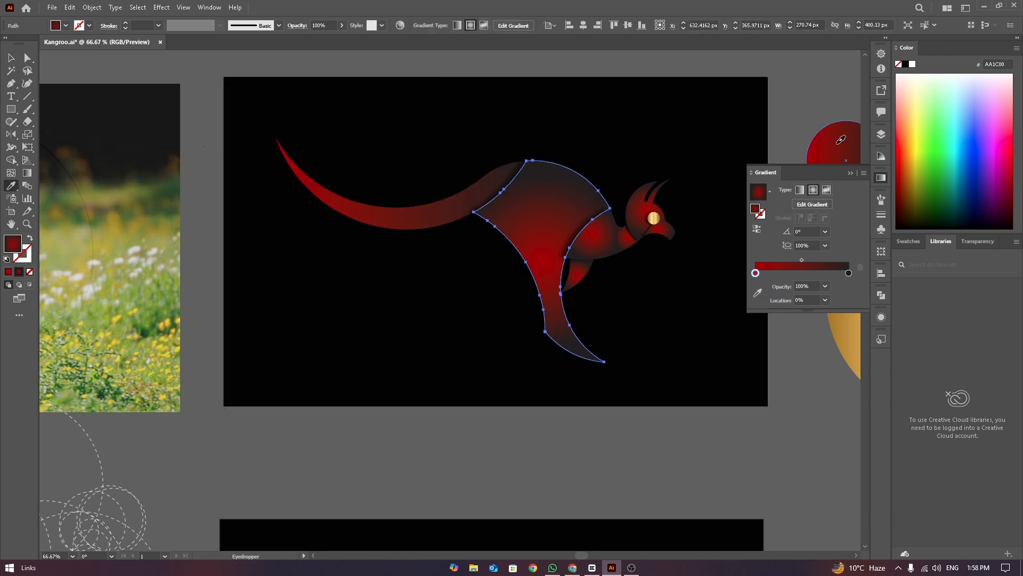
{"action": "left_click", "coordinate": [841, 139]}
{"action": "left_click", "coordinate": [10, 58]}
{"action": "left_click", "coordinate": [495, 59]}
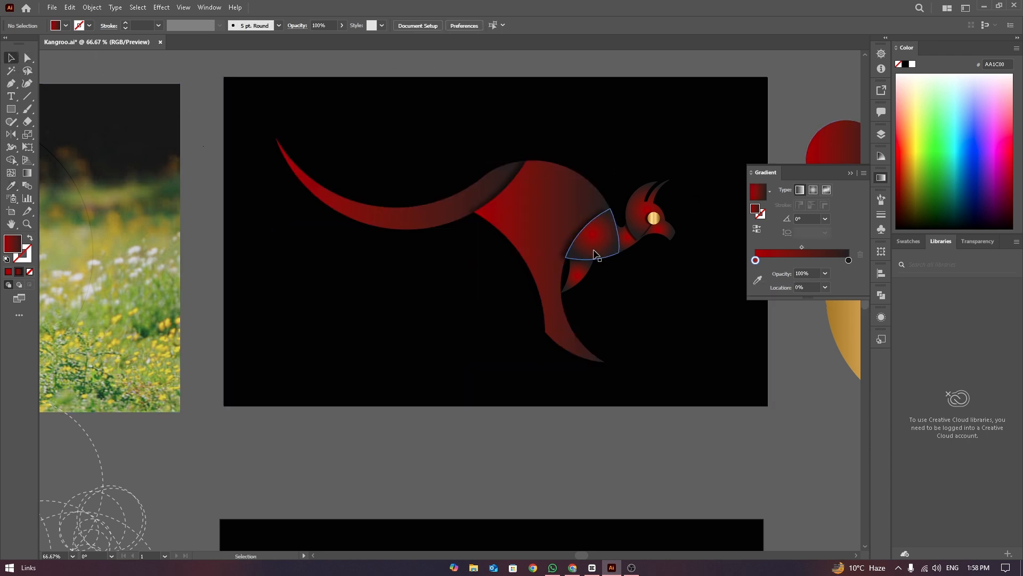
- Copy the sample circle's linear red-to-black gradient onto the chest shape and deselect it
{"action": "left_click", "coordinate": [596, 254]}
{"action": "key", "text": "i"}
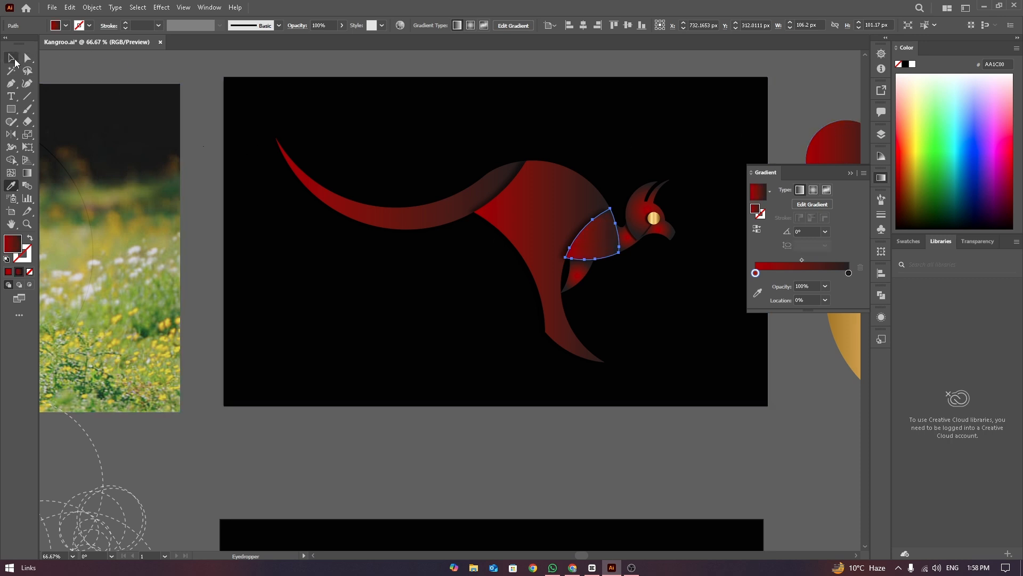
{"action": "left_click", "coordinate": [12, 58]}
{"action": "left_click", "coordinate": [499, 54]}
- Copy the sample circle's linear red-to-black gradient onto the neck shape and deselect it
{"action": "left_click", "coordinate": [629, 238]}
{"action": "key", "text": "i"}
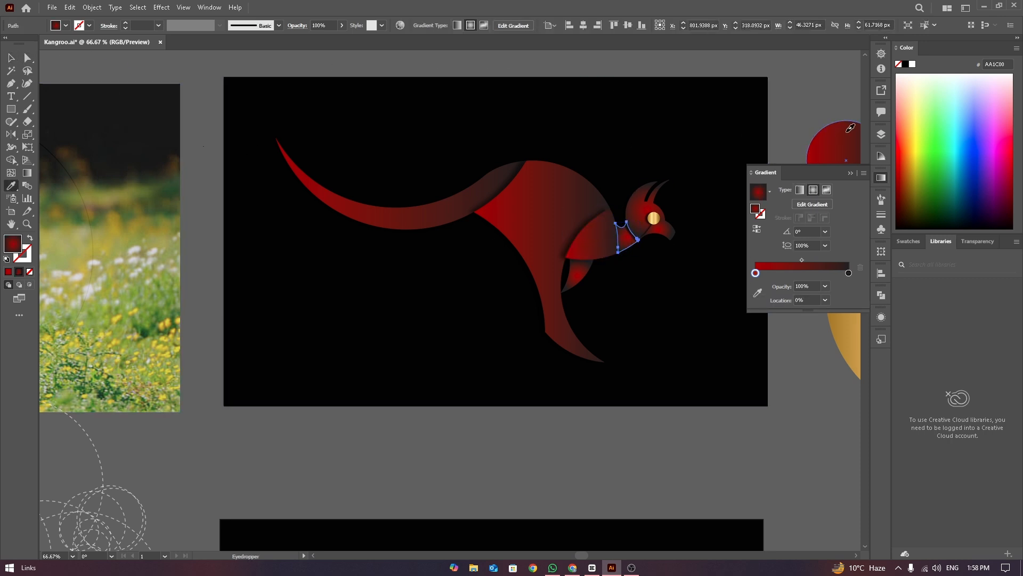
{"action": "left_click", "coordinate": [851, 128]}
{"action": "left_click", "coordinate": [12, 58]}
{"action": "left_click", "coordinate": [590, 58]}
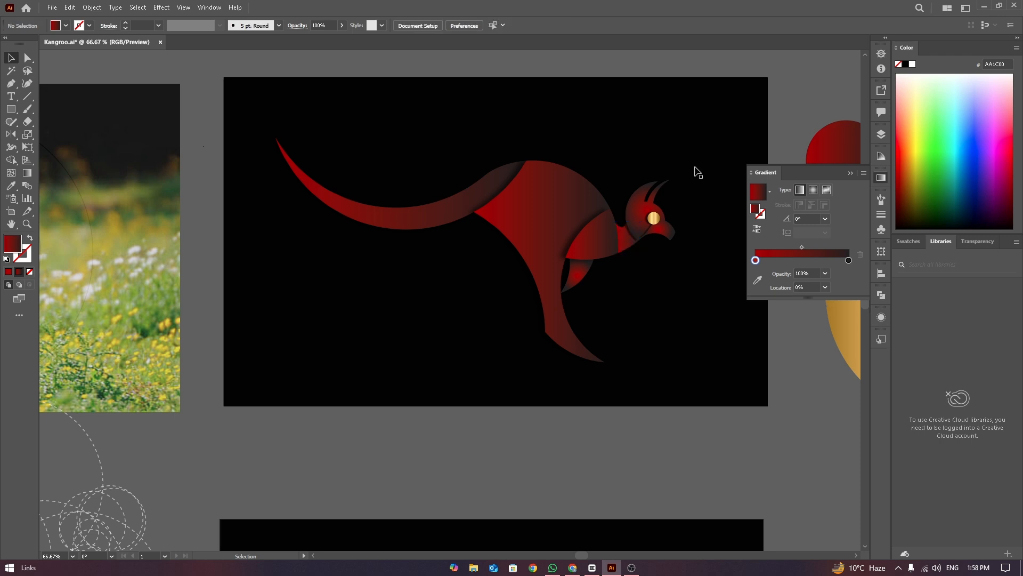
- Copy the sample circle's linear red-to-black gradient onto the head and ear shape and deselect it
{"action": "left_click", "coordinate": [661, 205]}
{"action": "key", "text": "i"}
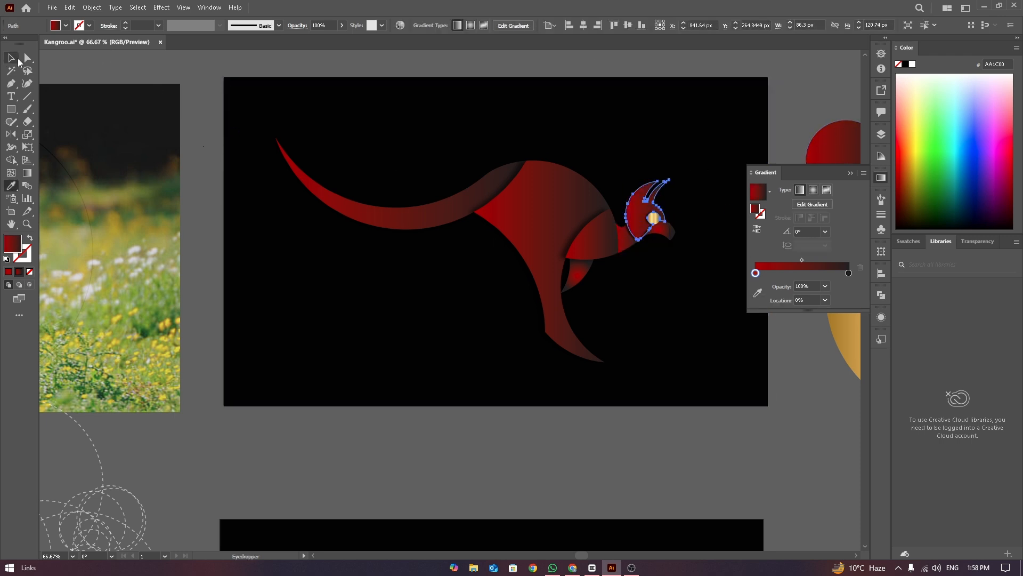
{"action": "left_click", "coordinate": [11, 58]}
{"action": "left_click", "coordinate": [507, 91]}
- Copy the sample circle's linear red-to-black gradient onto the muzzle shape and deselect it
{"action": "left_click", "coordinate": [654, 219]}
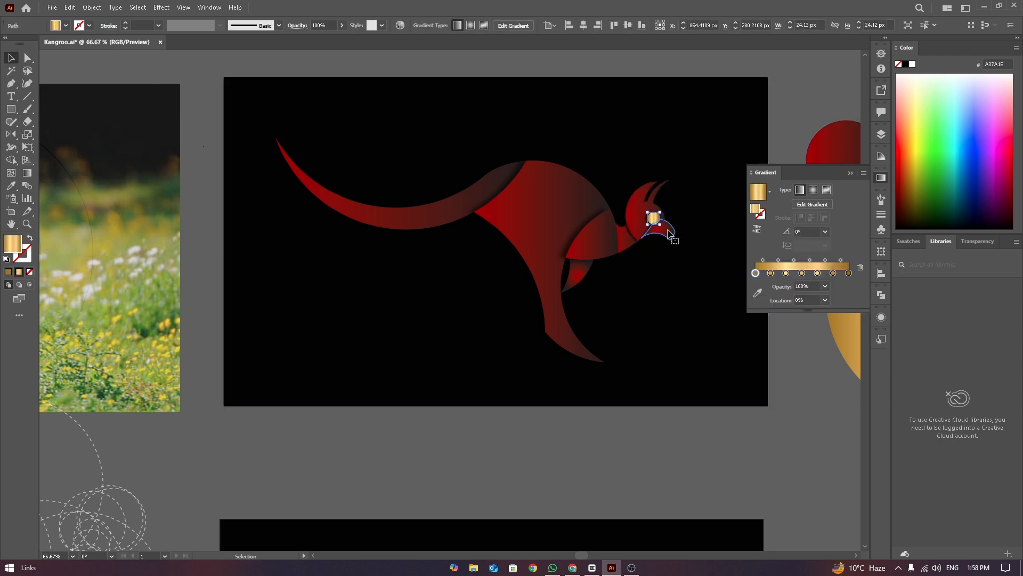
{"action": "key", "text": "i"}
{"action": "left_click", "coordinate": [660, 227]}
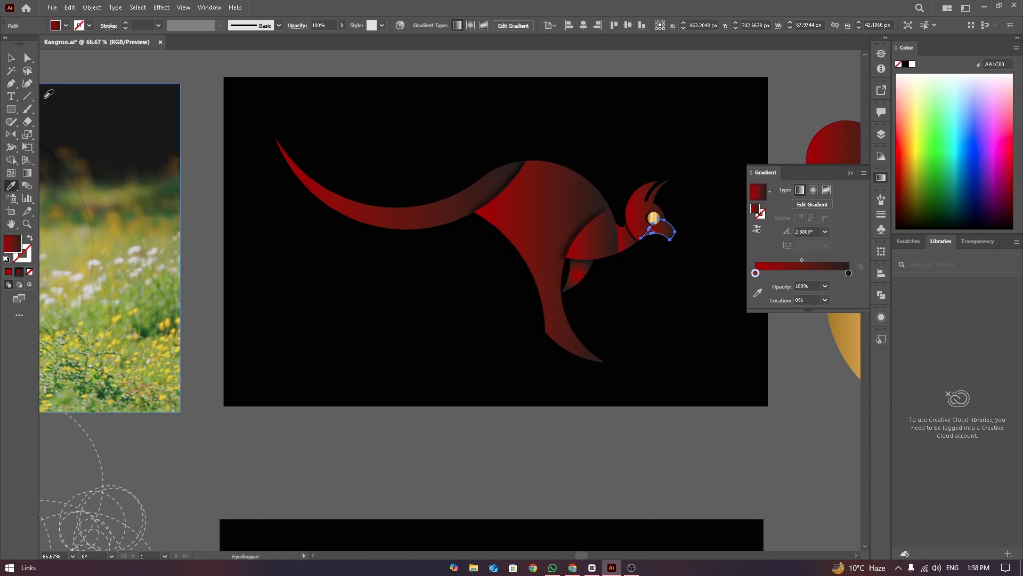
{"action": "left_click", "coordinate": [12, 58]}
{"action": "left_click", "coordinate": [493, 71]}
- Copy the sample circle's linear red-to-black gradient onto the forearm shape and deselect it
{"action": "left_click", "coordinate": [583, 275]}
{"action": "key", "text": "i"}
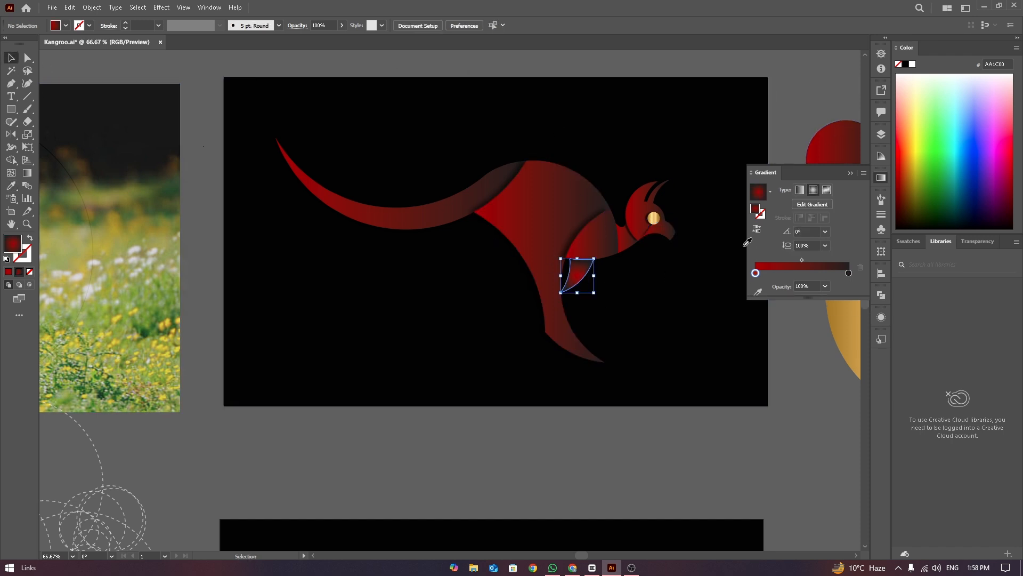
{"action": "left_click", "coordinate": [837, 140]}
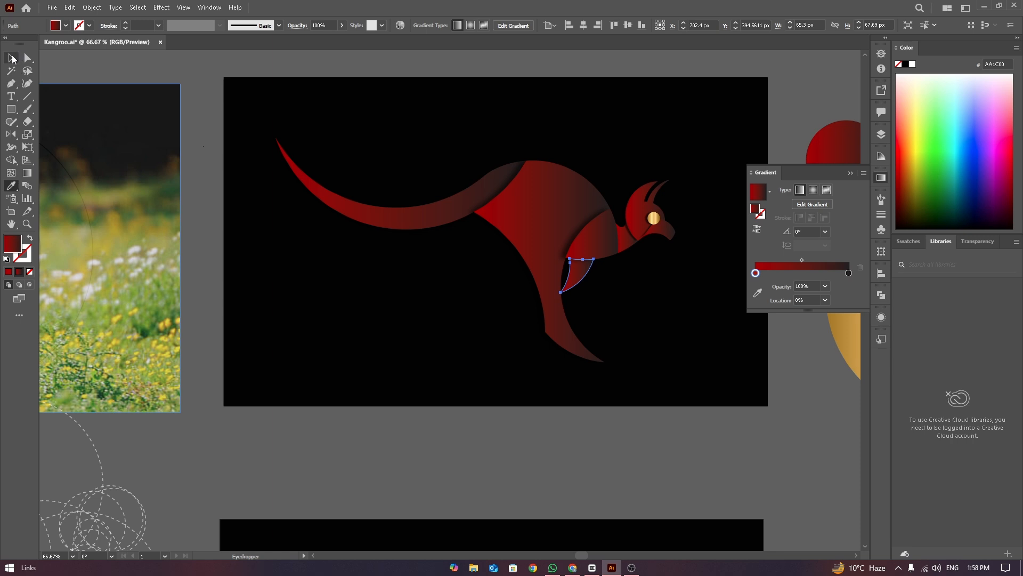
{"action": "left_click", "coordinate": [11, 59]}
{"action": "left_click", "coordinate": [485, 70]}
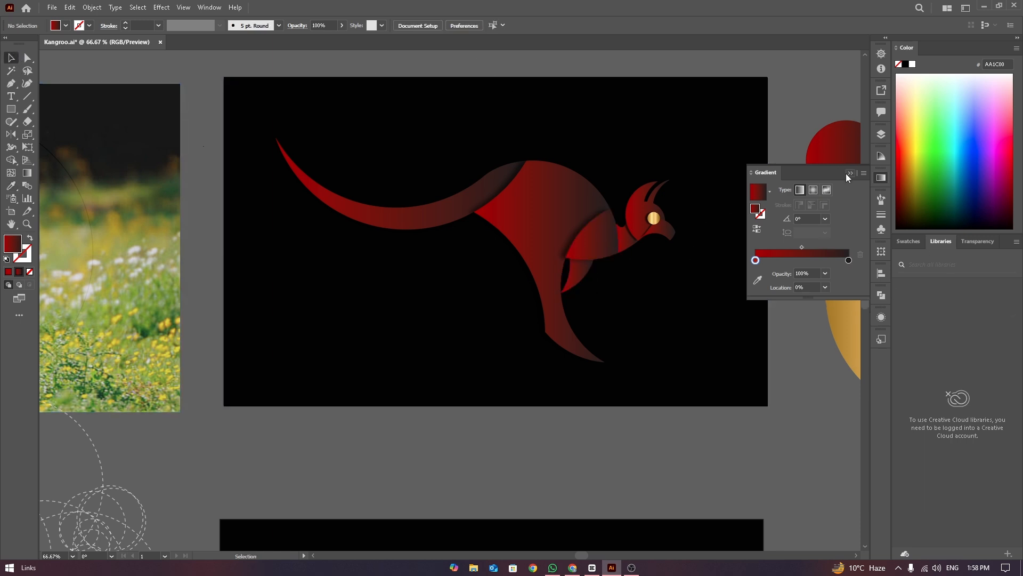
- Redraw the tail's linear gradient from red at the body to black near the tip, deselect it and collapse the gradient settings
{"action": "left_click", "coordinate": [508, 195]}
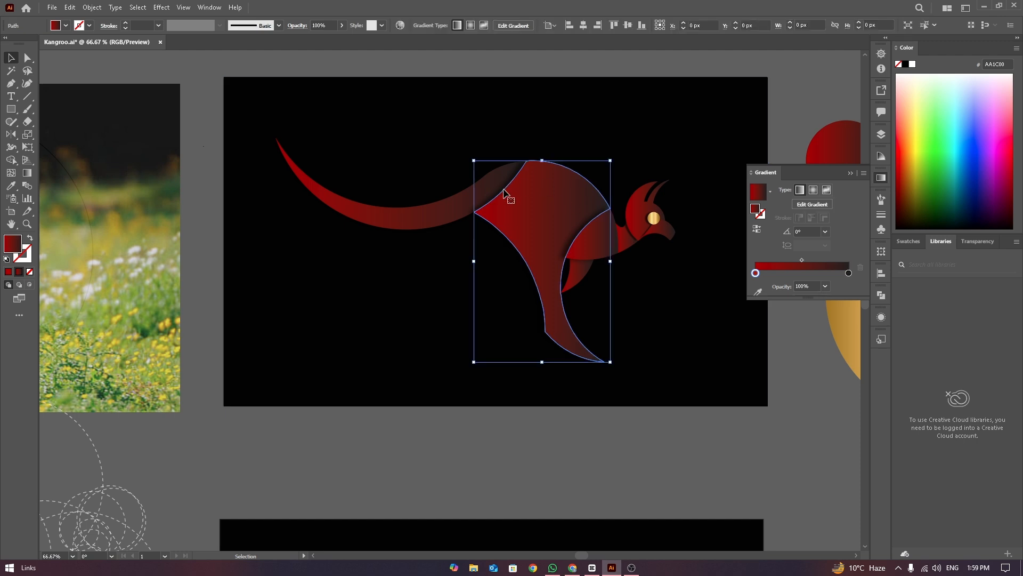
{"action": "left_click", "coordinate": [448, 220]}
{"action": "key", "text": "g"}
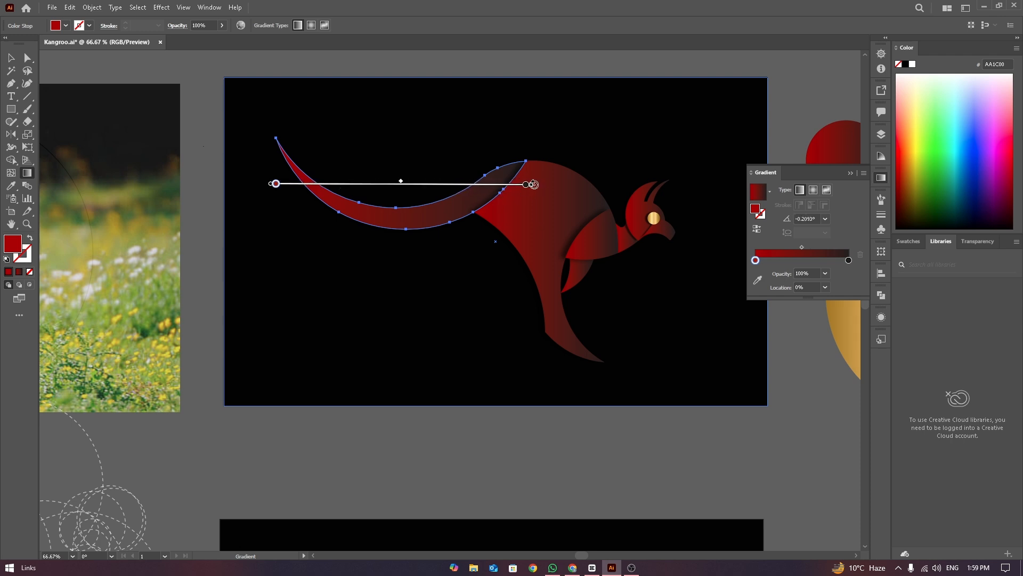
{"action": "left_click_drag", "start_coordinate": [461, 183], "coordinate": [204, 183]}
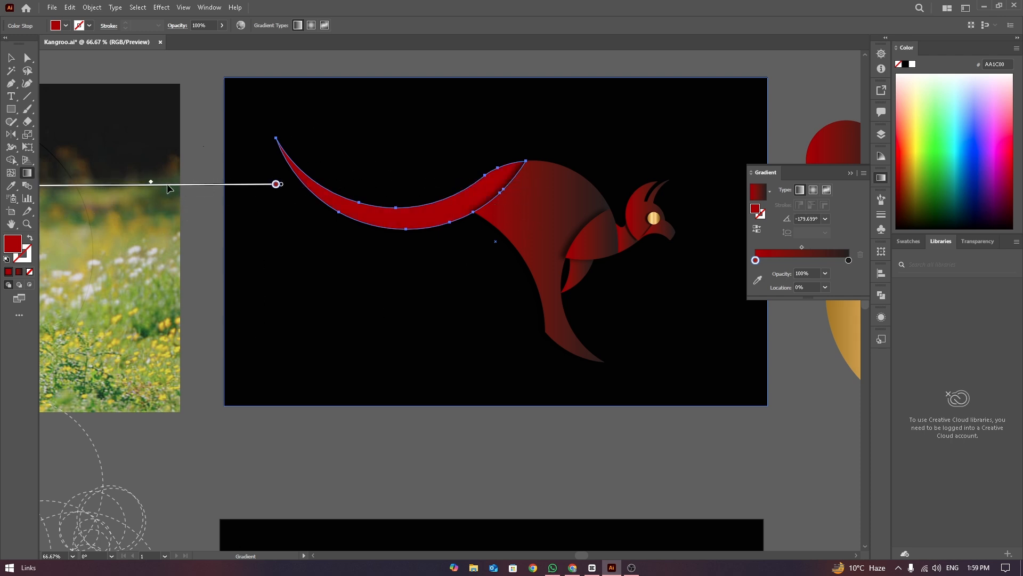
{"action": "left_click_drag", "start_coordinate": [576, 181], "coordinate": [323, 182]}
{"action": "key", "text": "v"}
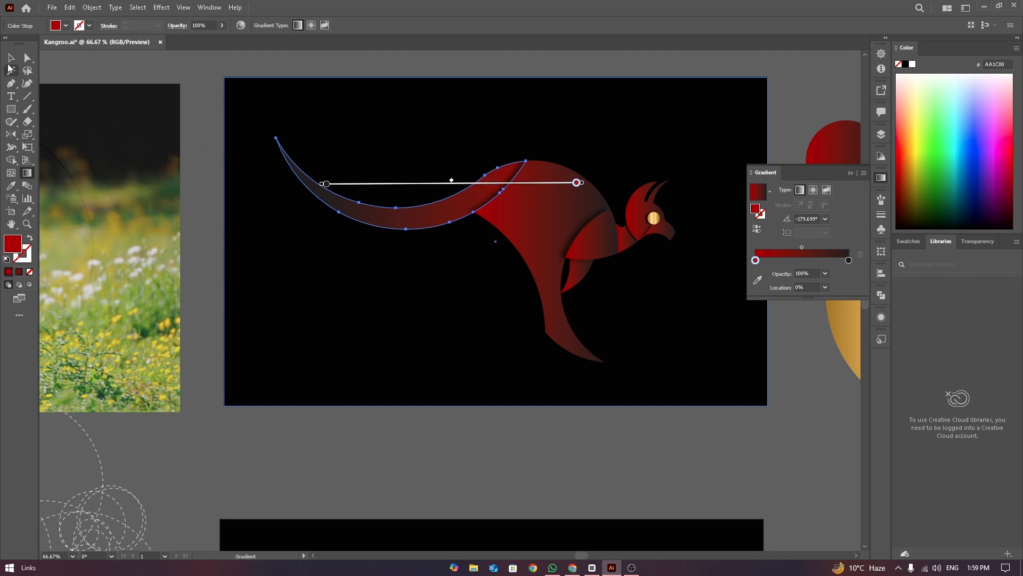
{"action": "left_click", "coordinate": [715, 126]}
{"action": "left_click", "coordinate": [849, 173]}
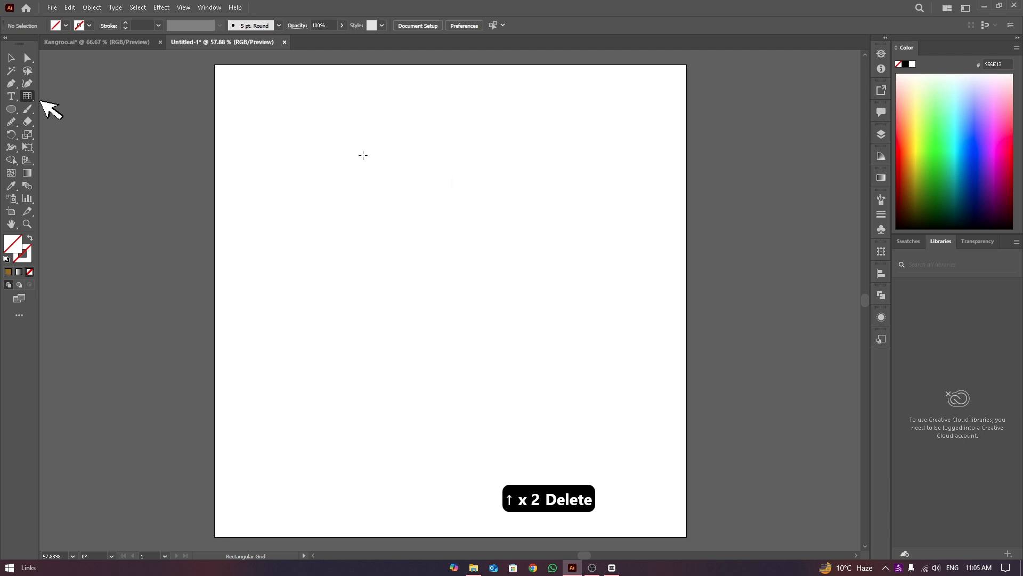
- Draw a rectangular grid about 640 by 613 px on the Untitled-1 artboard and undo it
{"action": "left_click_drag", "start_coordinate": [337, 154], "coordinate": [618, 423]}
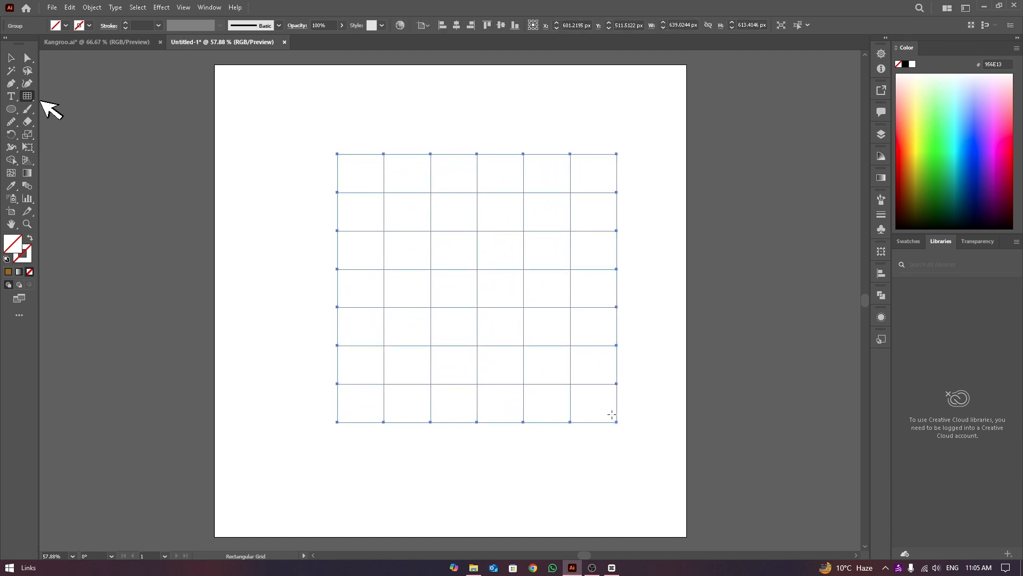
{"action": "key", "text": "ctrl+z"}
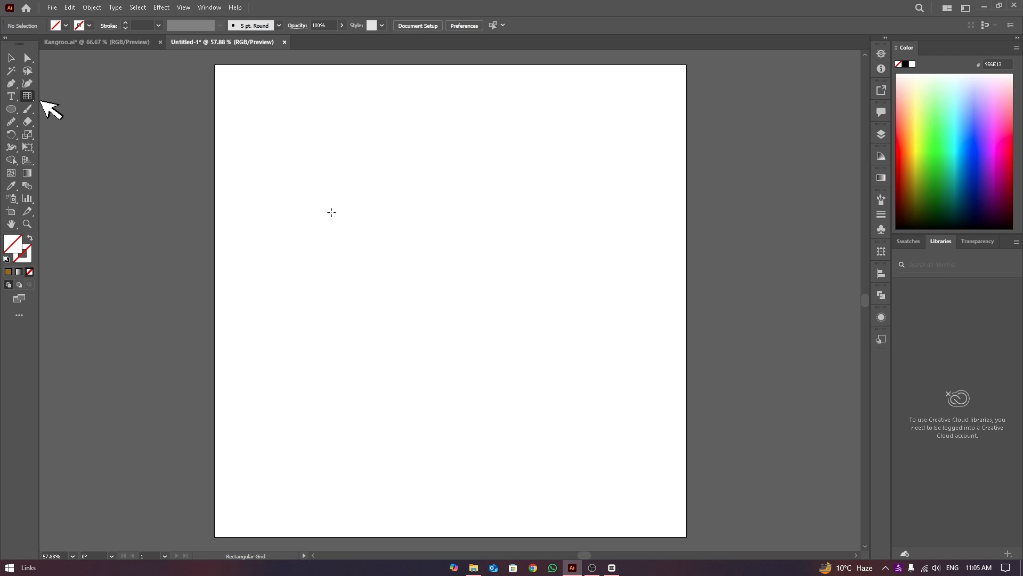
- Draw a rectangular grid about 643 by 623 px, adjusting it to five horizontal and seven vertical dividers while drawing, and delete it
{"action": "left_click_drag", "start_coordinate": [299, 162], "coordinate": [580, 434]}
{"action": "key", "text": "Up"}
{"action": "key", "text": "Up"}
{"action": "key", "text": "Up"}
{"action": "key", "text": "Down"}
{"action": "key", "text": "Down"}
{"action": "key", "text": "Down"}
{"action": "key", "text": "Down"}
{"action": "key", "text": "Right"}
{"action": "key", "text": "Right"}
{"action": "key", "text": "Right"}
{"action": "key", "text": "Right"}
{"action": "key", "text": "Right"}
{"action": "key", "text": "Left"}
{"action": "key", "text": "Left"}
{"action": "key", "text": "Left"}
{"action": "key", "text": "Left"}
{"action": "key", "text": "Left"}
{"action": "key", "text": "Right"}
{"action": "key", "text": "Right"}
{"action": "key", "text": "Right"}
{"action": "key", "text": "Left"}
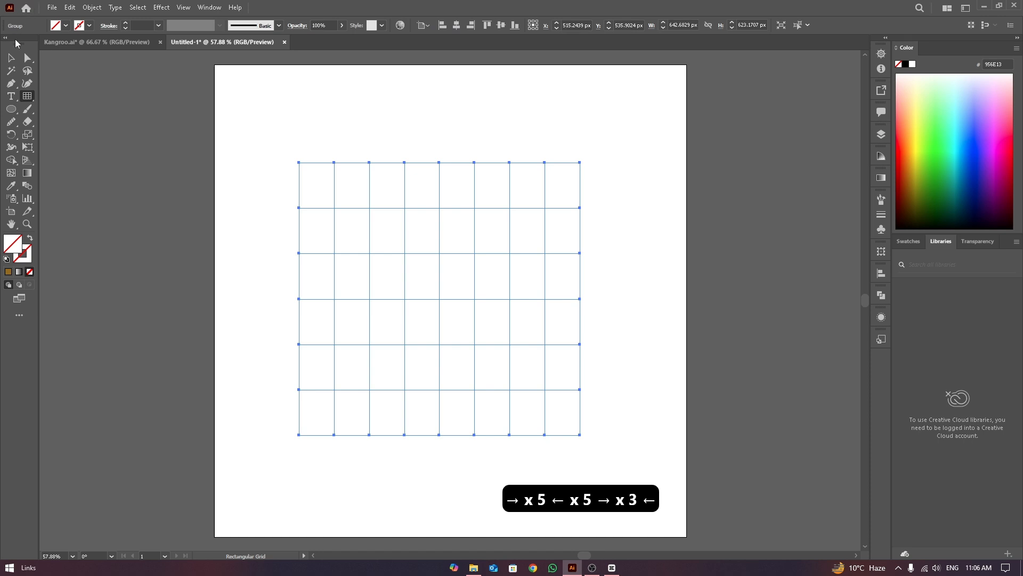
{"action": "key", "text": "v"}
{"action": "key", "text": "Delete"}
{"action": "key", "text": "Delete"}
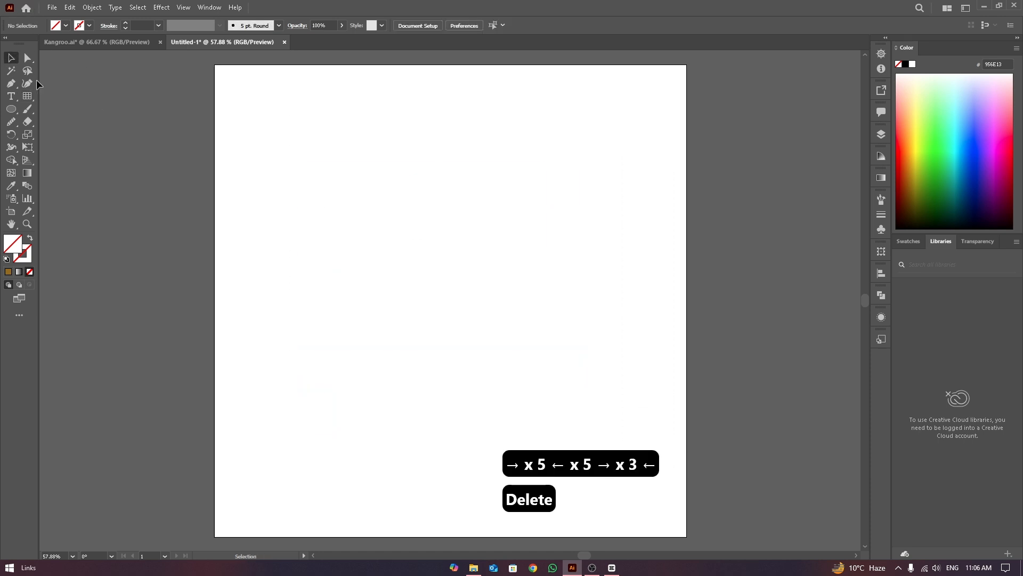
- Draw a rectangular grid about 659 by 612 px on the artboard with the Rectangular Grid tool
{"action": "left_click", "coordinate": [27, 96]}
{"action": "left_click", "coordinate": [27, 99]}
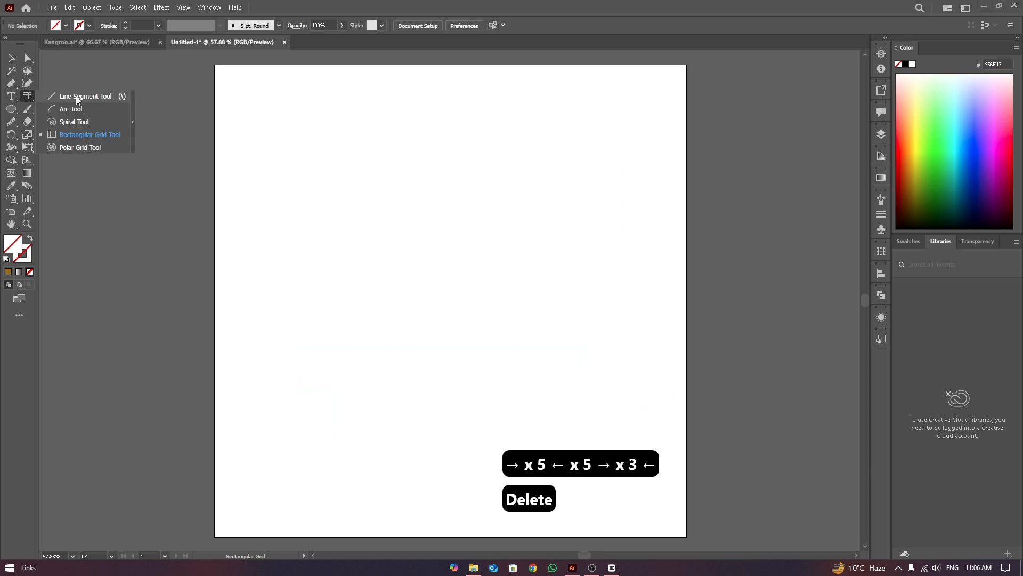
{"action": "left_click", "coordinate": [76, 131]}
{"action": "left_click_drag", "start_coordinate": [354, 169], "coordinate": [643, 438]}
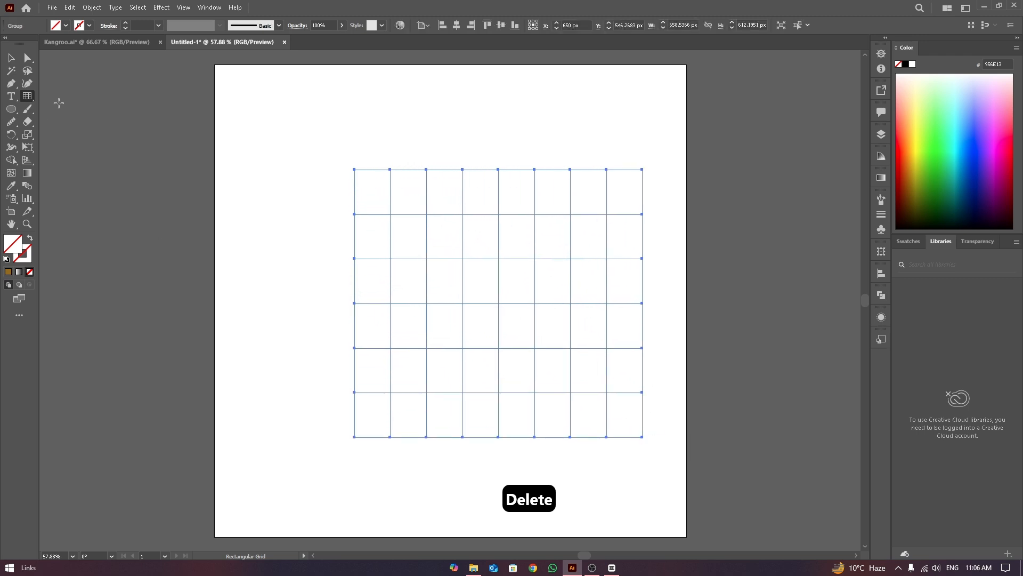
- Set the Rectangular Grid tool's options to 10 horizontal and 10 vertical dividers
{"action": "double_click", "coordinate": [30, 95]}
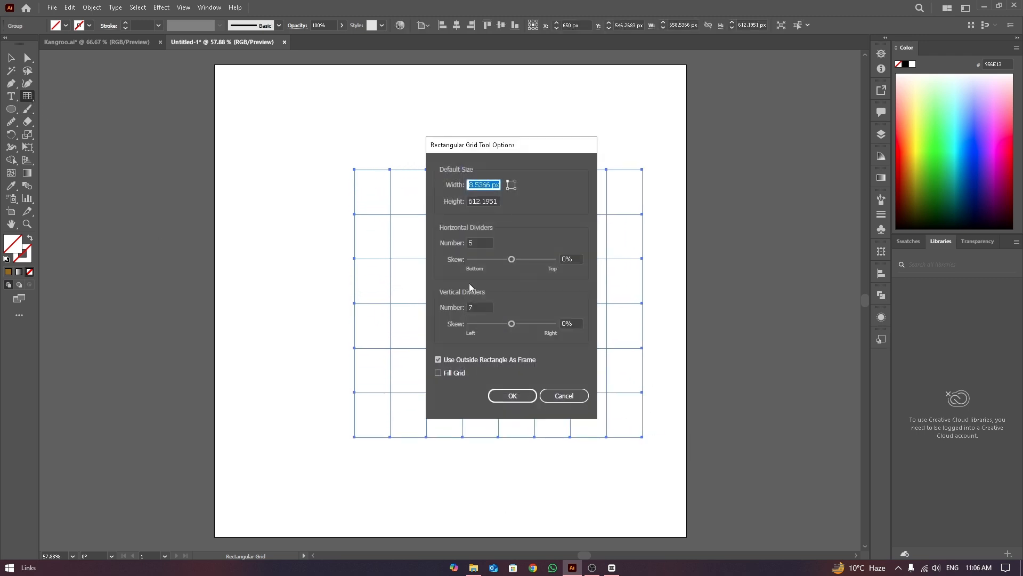
{"action": "left_click", "coordinate": [480, 242]}
{"action": "key", "text": "BackSpace"}
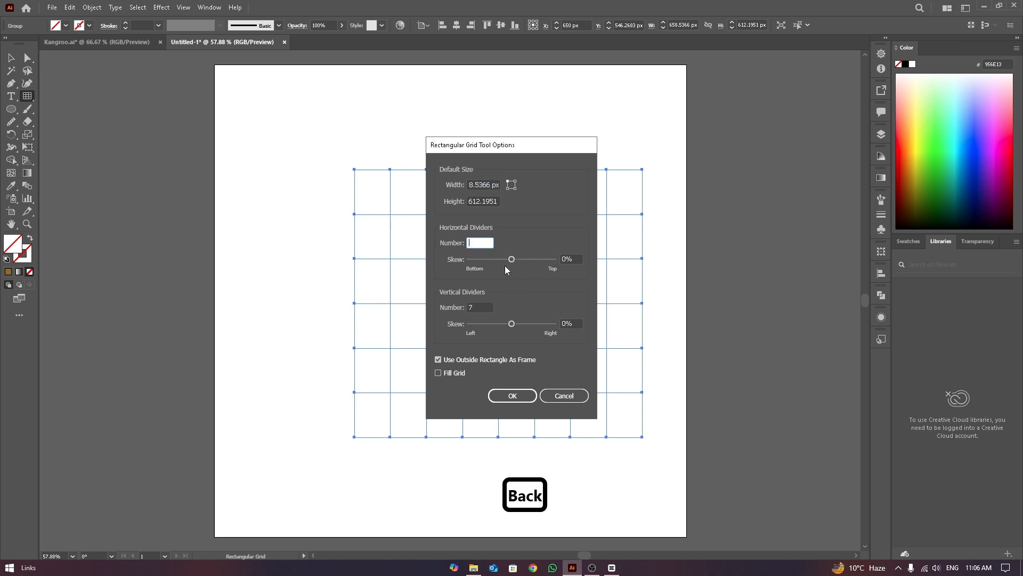
{"action": "type", "text": "10"}
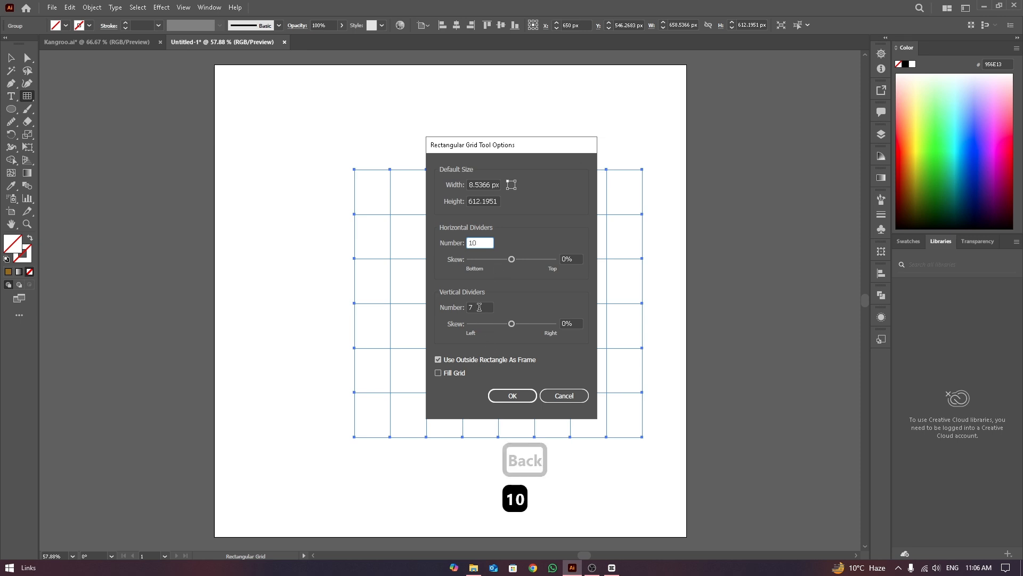
{"action": "key", "text": "Tab"}
{"action": "type", "text": "10"}
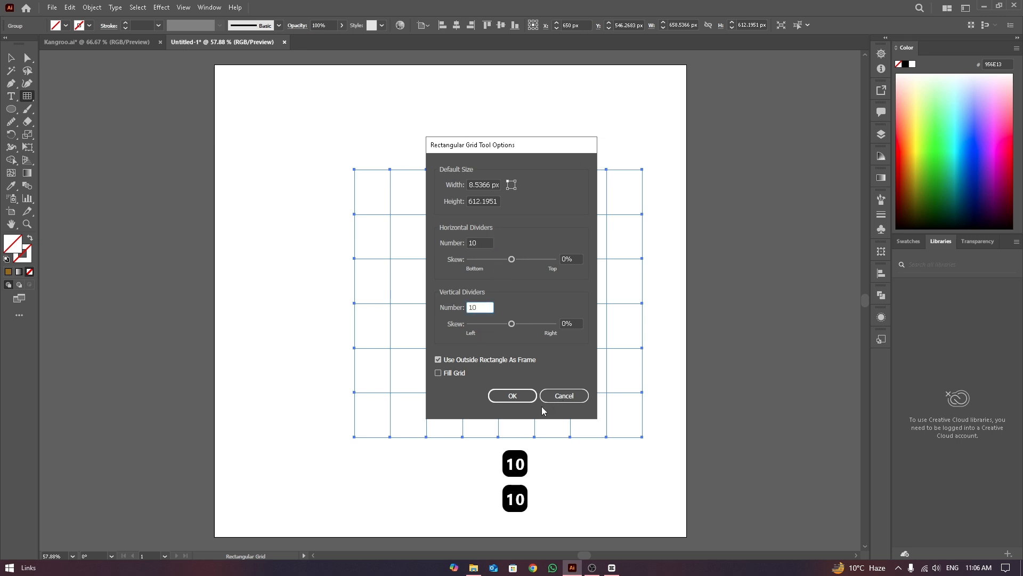
{"action": "left_click", "coordinate": [525, 394]}
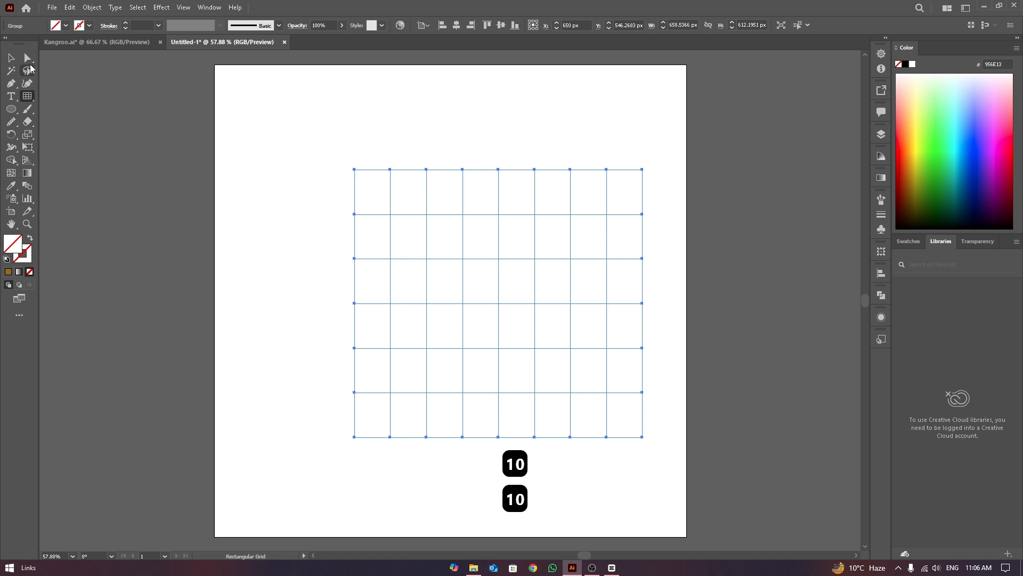
- Replace the grid with a square one about 771 px wide with 10 dividers each way, and move it slightly up and right
{"action": "left_click", "coordinate": [11, 57]}
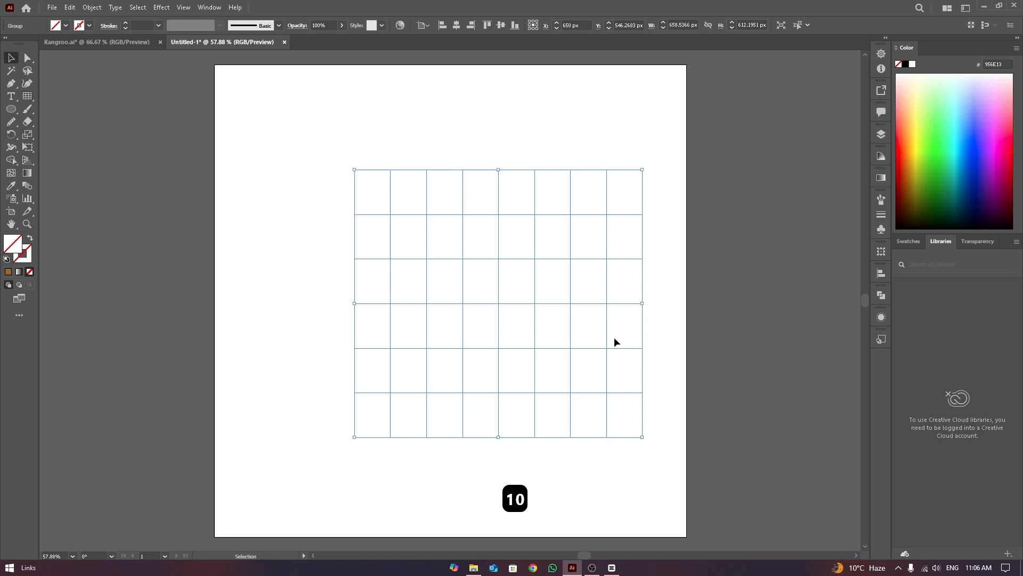
{"action": "key", "text": "Delete"}
{"action": "left_click", "coordinate": [27, 96]}
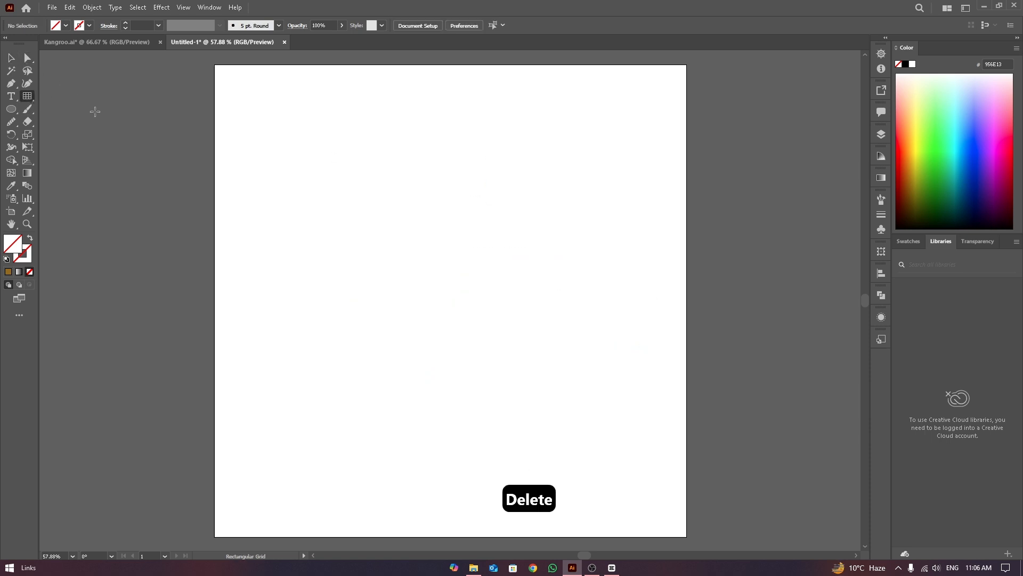
{"action": "left_click_drag", "start_coordinate": [281, 148], "coordinate": [618, 423]}
{"action": "left_click", "coordinate": [10, 57]}
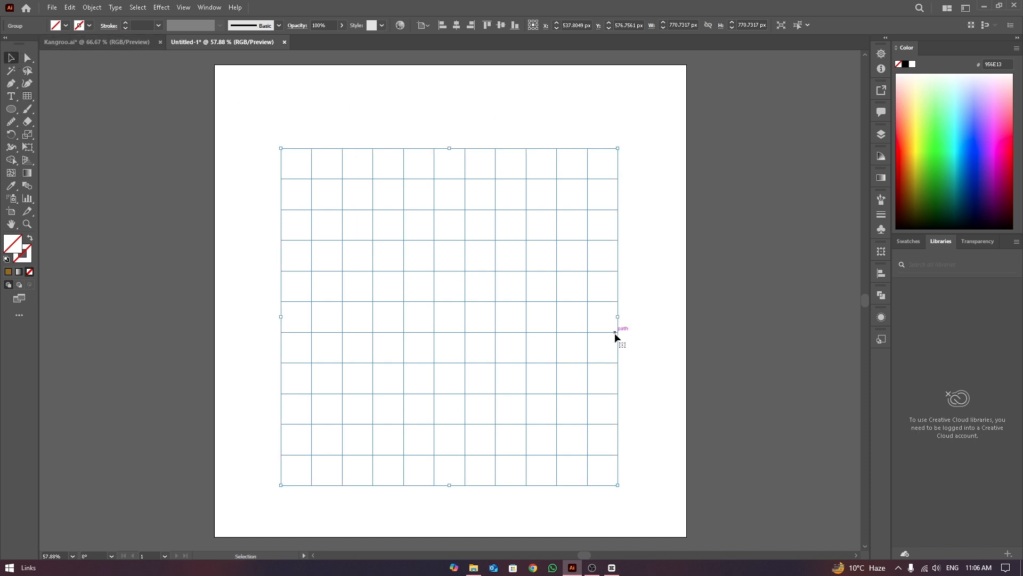
{"action": "left_click_drag", "start_coordinate": [619, 333], "coordinate": [620, 325]}
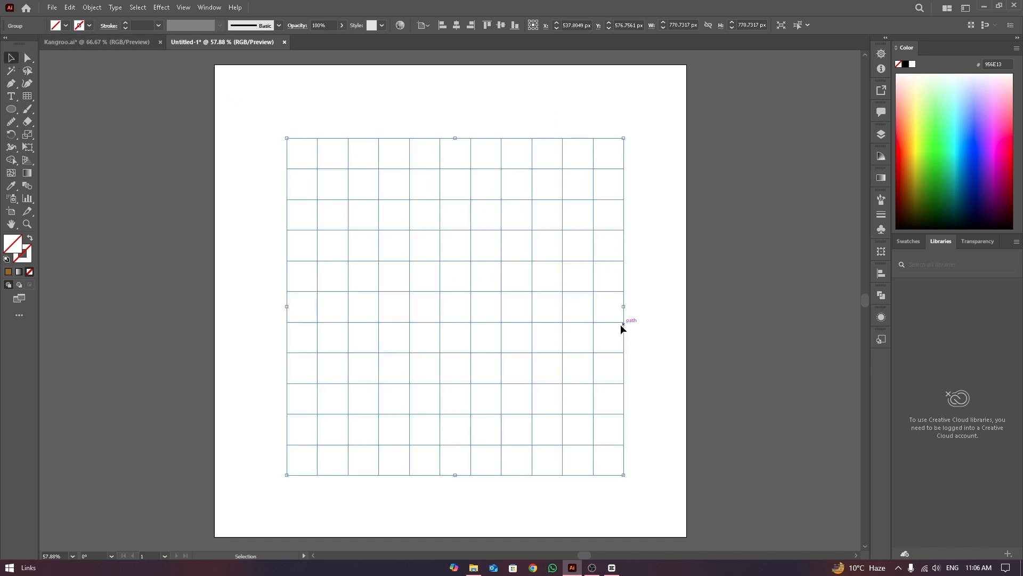
- Give the square grid a black stroke with a weight of 2 pt
{"action": "left_click", "coordinate": [90, 27]}
{"action": "left_click", "coordinate": [29, 43]}
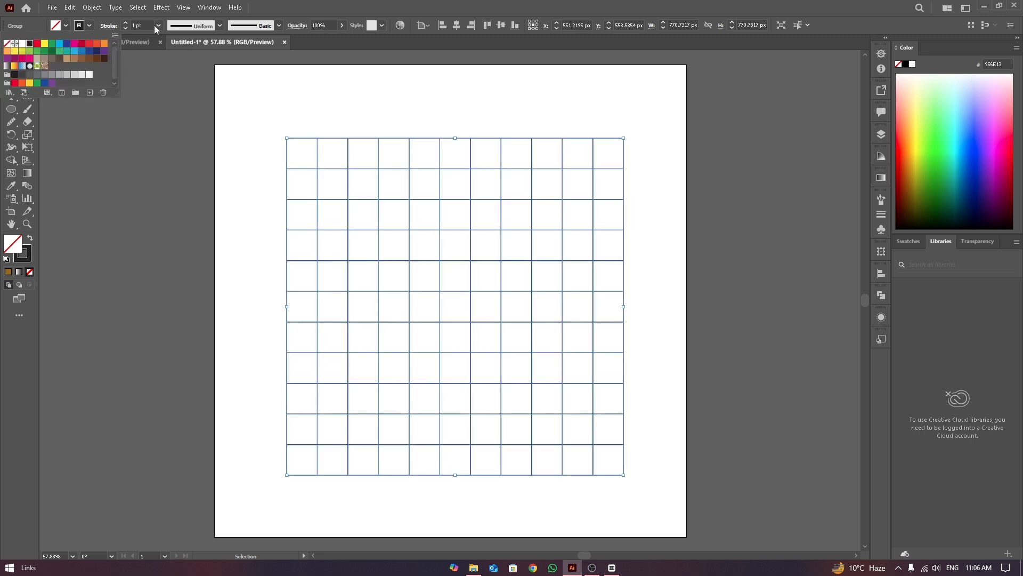
{"action": "left_click", "coordinate": [123, 24]}
{"action": "left_click", "coordinate": [430, 104]}
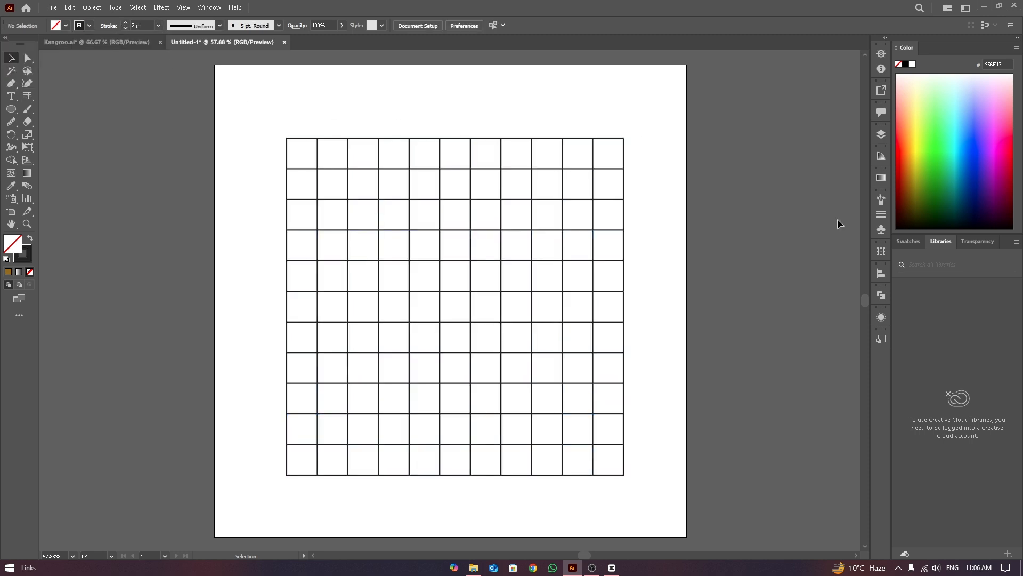
- Turn on Snap to Grid for the document
{"action": "left_click_drag", "start_coordinate": [299, 93], "coordinate": [688, 476]}
{"action": "left_click", "coordinate": [162, 7]}
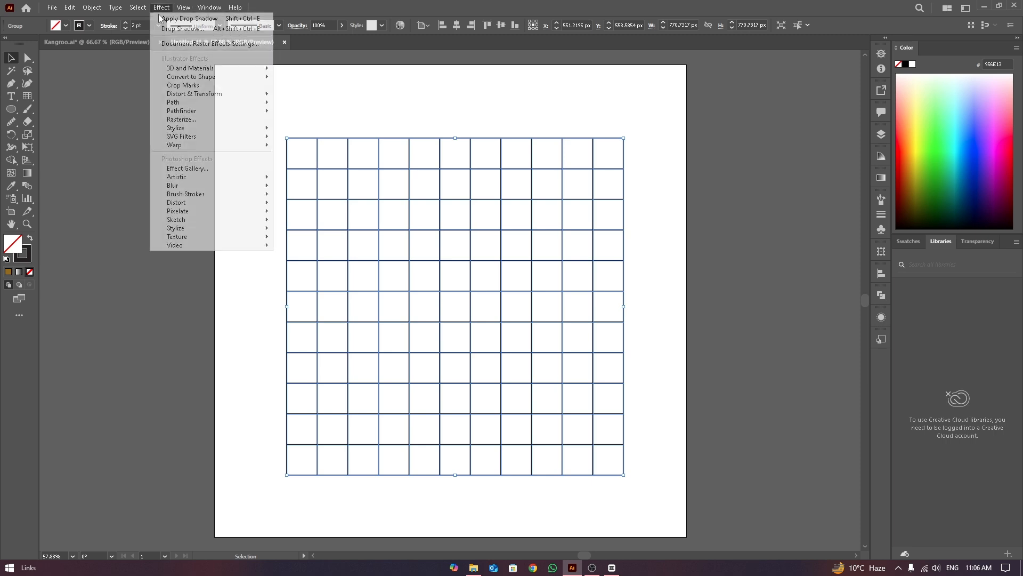
{"action": "mouse_move", "coordinate": [136, 11]}
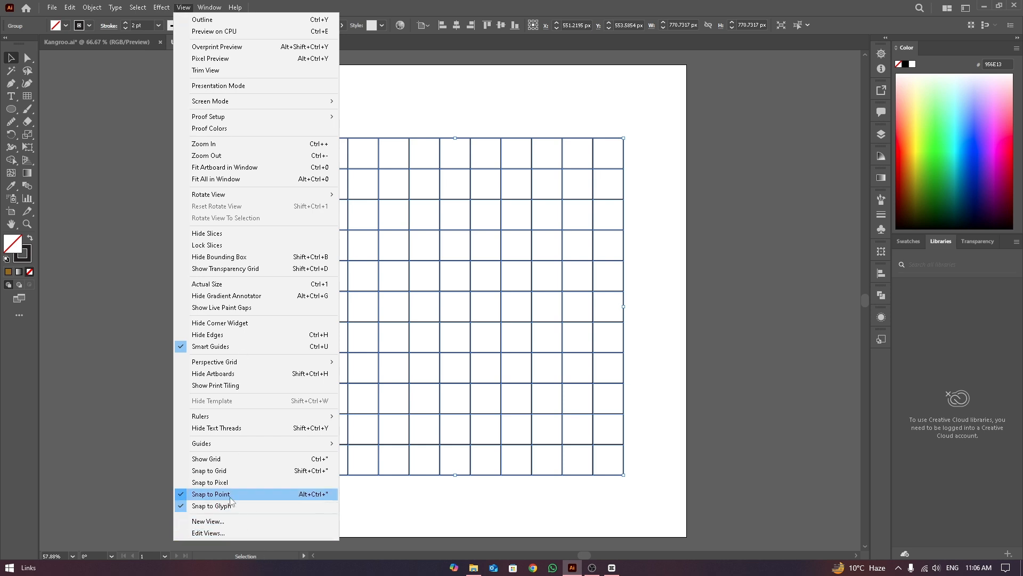
{"action": "left_click", "coordinate": [239, 471]}
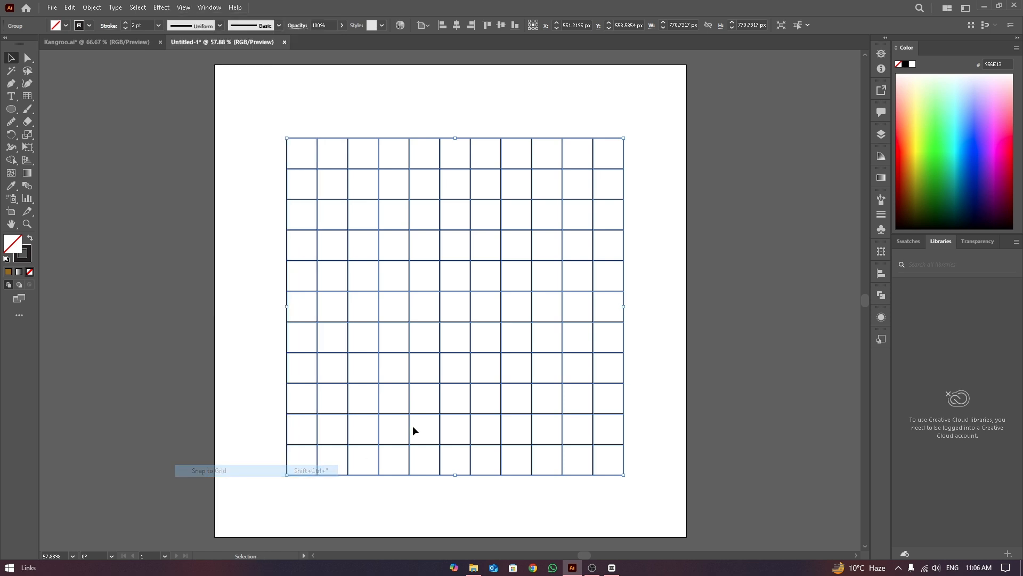
{"action": "left_click", "coordinate": [432, 81]}
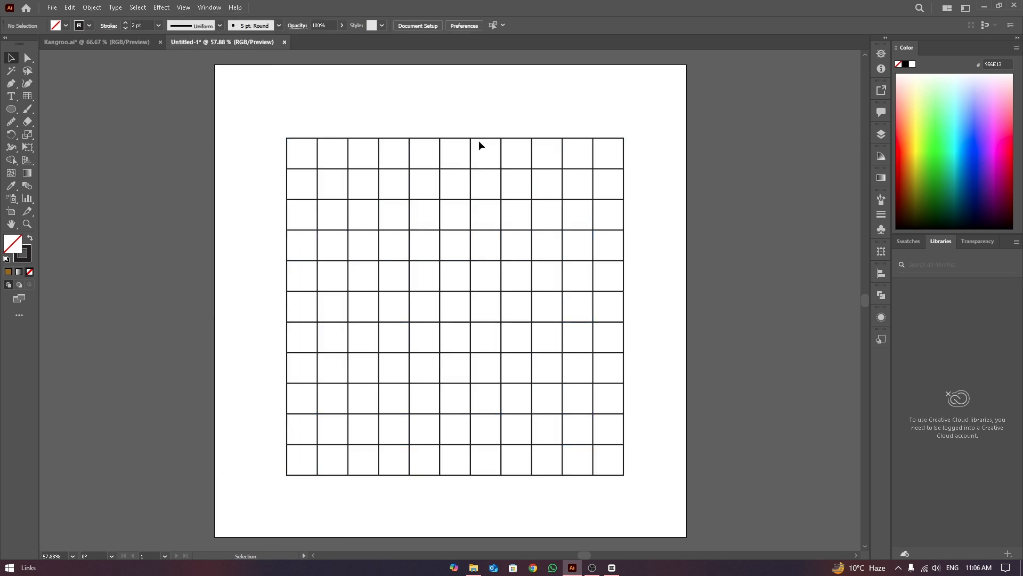
{"action": "left_click", "coordinate": [171, 172]}
{"action": "left_click", "coordinate": [330, 199]}
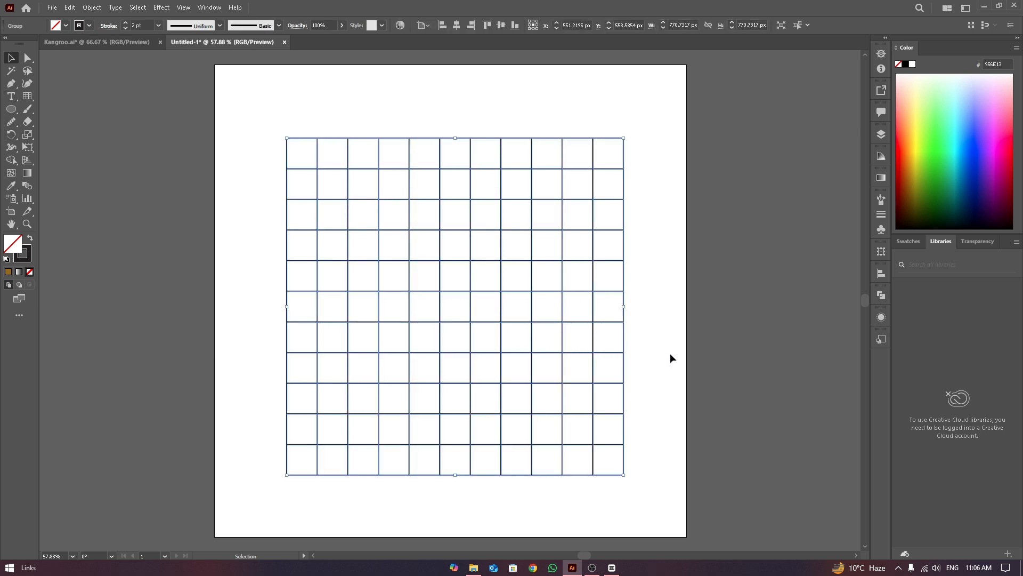
{"action": "left_click", "coordinate": [405, 115]}
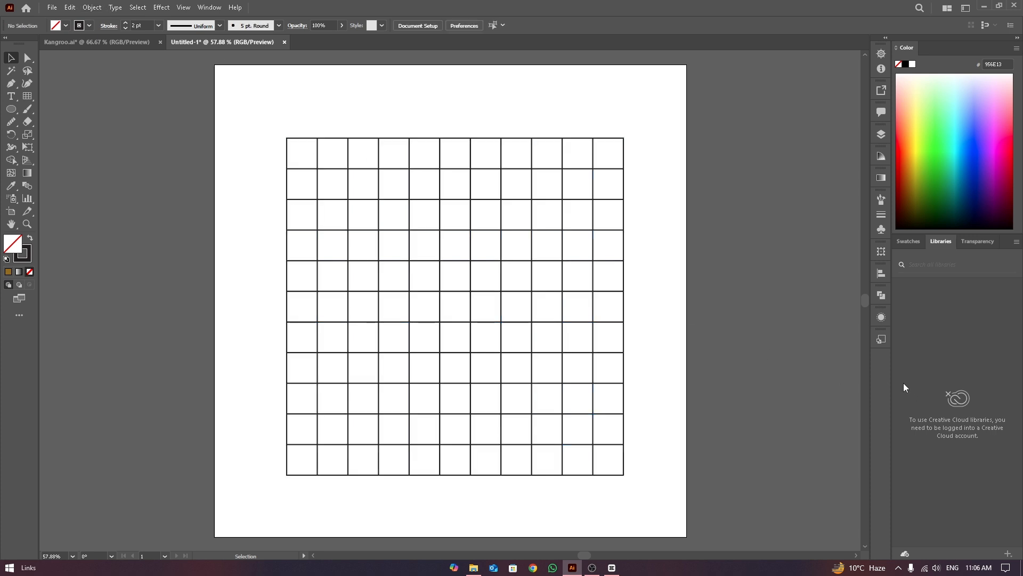
- Undo the grid's last stroke weight change and delete the whole grid
{"action": "key", "text": "ctrl+z"}
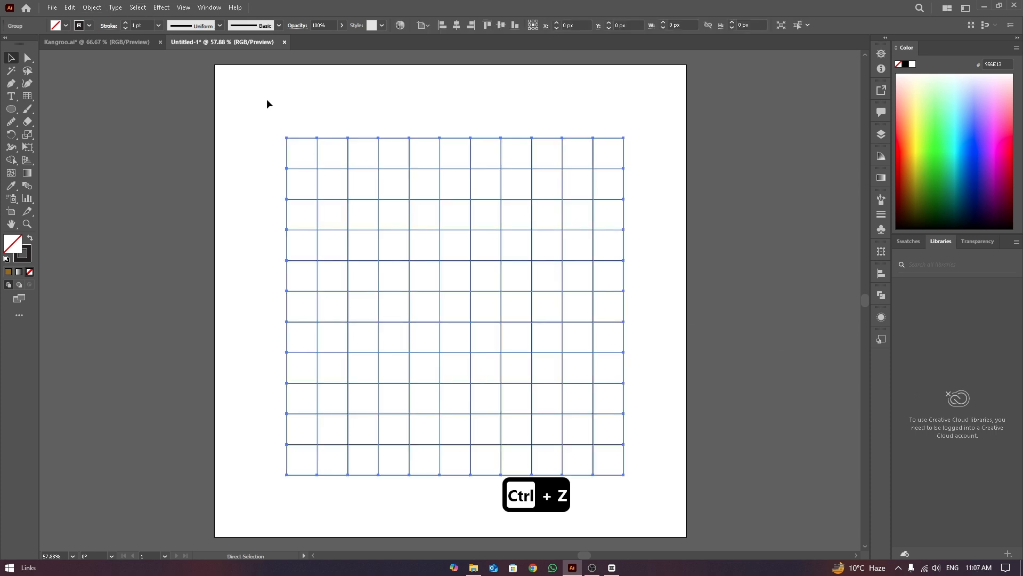
{"action": "left_click_drag", "start_coordinate": [333, 94], "coordinate": [702, 471]}
{"action": "key", "text": "Delete"}
- Draw a 684 px square with the Rectangle tool and move it to the horizontal centre of the artboard
{"action": "left_click_drag", "start_coordinate": [11, 109], "coordinate": [66, 106]}
{"action": "left_click_drag", "start_coordinate": [328, 147], "coordinate": [627, 446]}
{"action": "left_click", "coordinate": [11, 59]}
{"action": "left_click", "coordinate": [462, 157]}
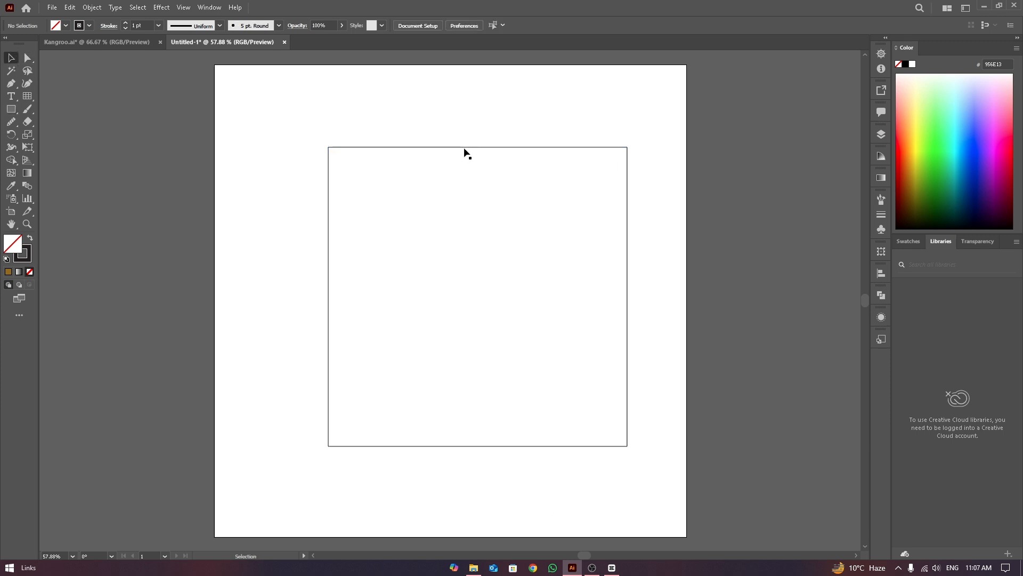
{"action": "left_click_drag", "start_coordinate": [464, 149], "coordinate": [437, 145]}
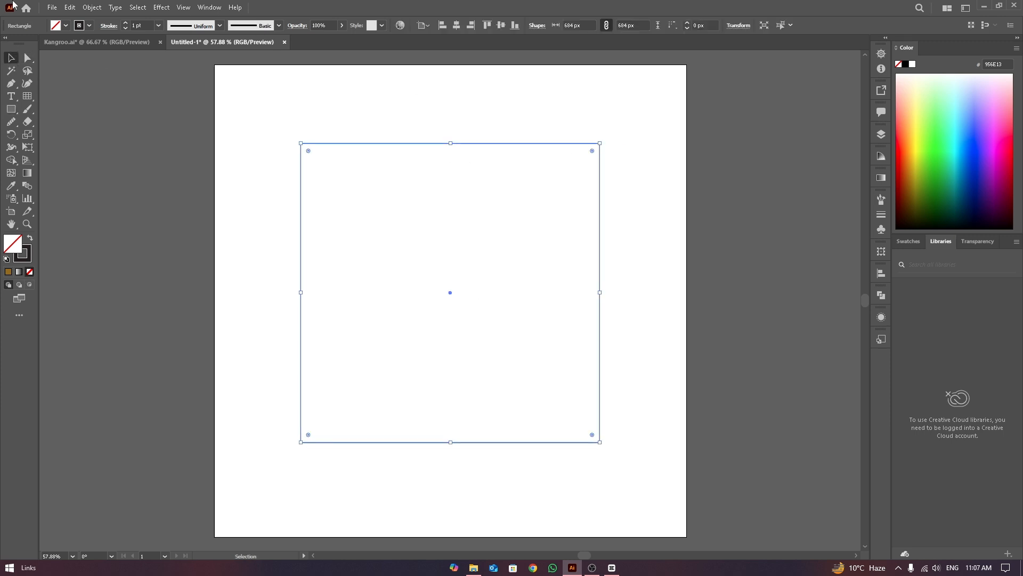
- Start Split Into Grid on the square and set the number of rows to 10
{"action": "left_click", "coordinate": [92, 7]}
{"action": "mouse_move", "coordinate": [155, 260]}
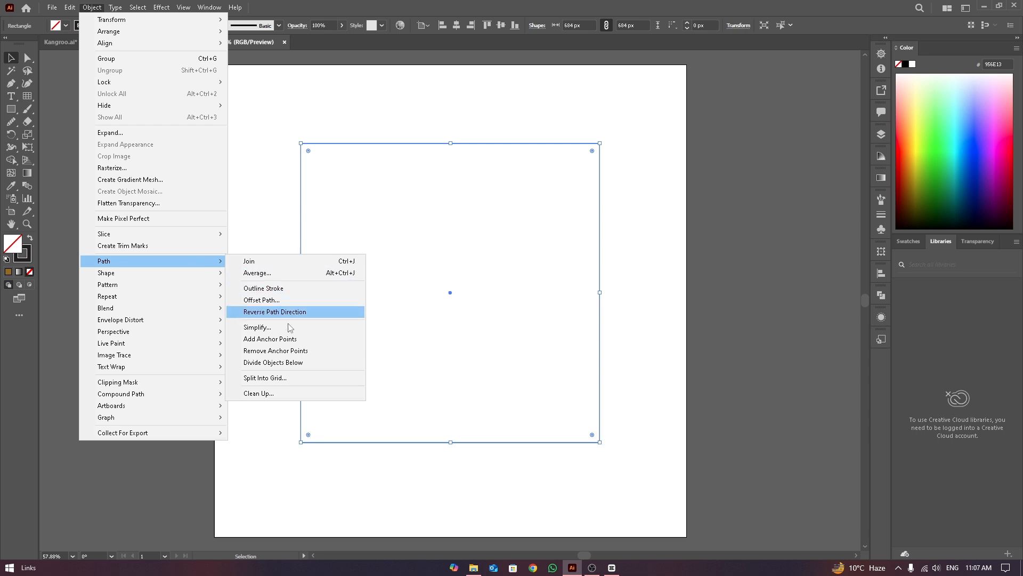
{"action": "left_click", "coordinate": [292, 379]}
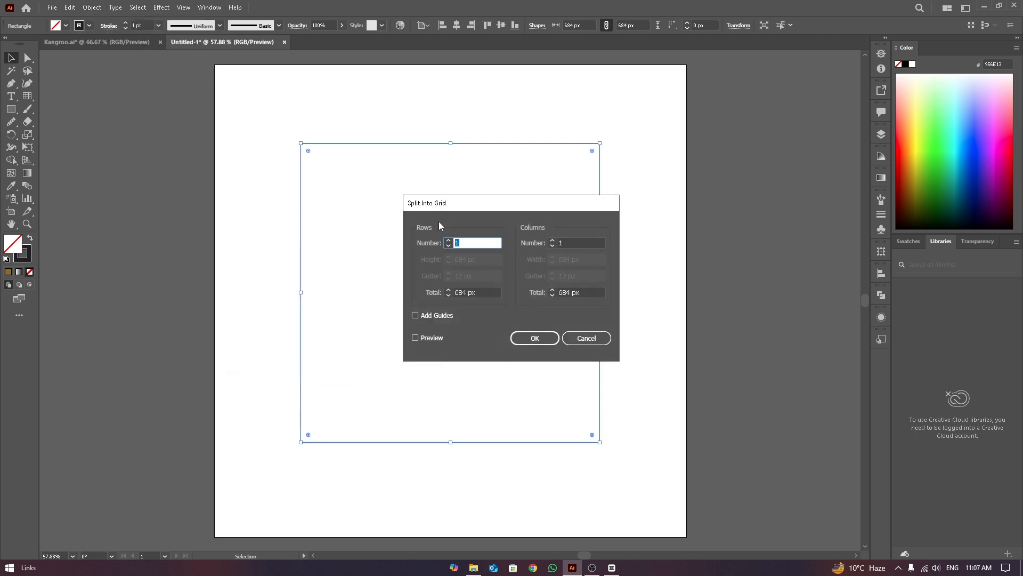
{"action": "key", "text": "Up"}
{"action": "key", "text": "Up"}
{"action": "key", "text": "Up"}
{"action": "key", "text": "Up"}
{"action": "key", "text": "Up"}
{"action": "key", "text": "Up"}
{"action": "key", "text": "Up"}
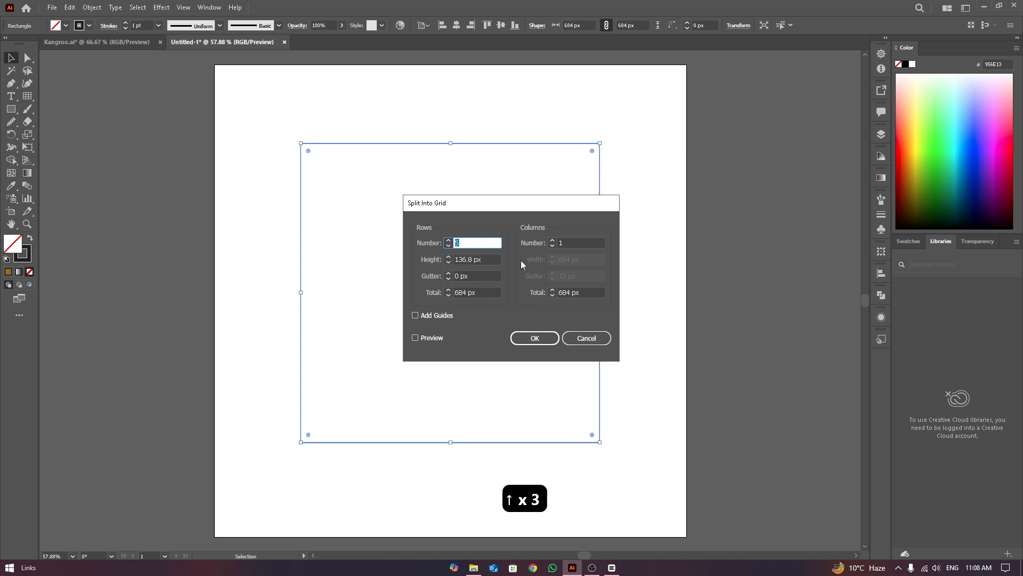
{"action": "key", "text": "Up"}
{"action": "key", "text": "Up"}
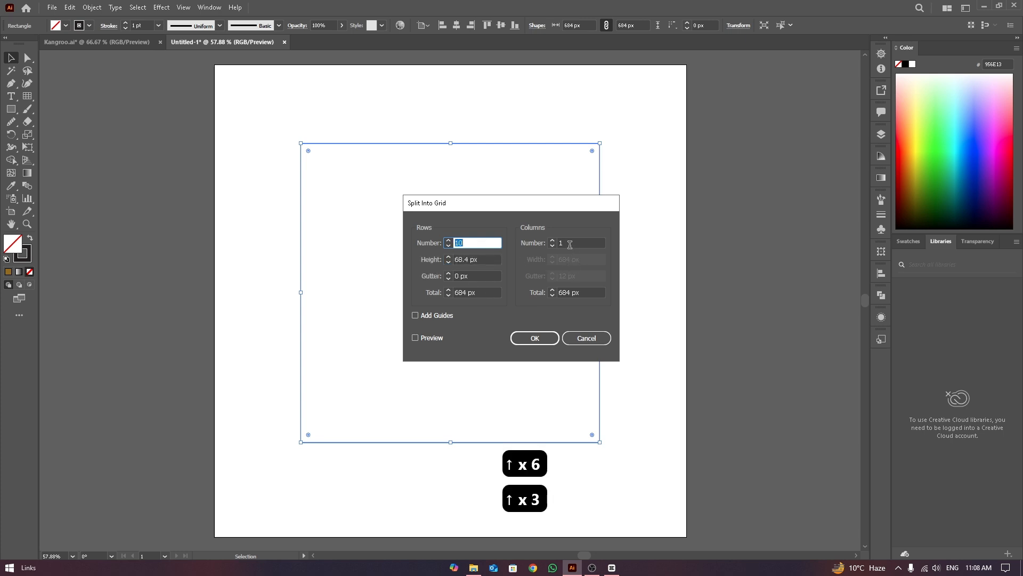
- Set the number of columns to 10 and split the square into the grid
{"action": "left_click", "coordinate": [570, 243]}
{"action": "key", "text": "Up"}
{"action": "key", "text": "Up"}
{"action": "key", "text": "Up"}
{"action": "key", "text": "Up"}
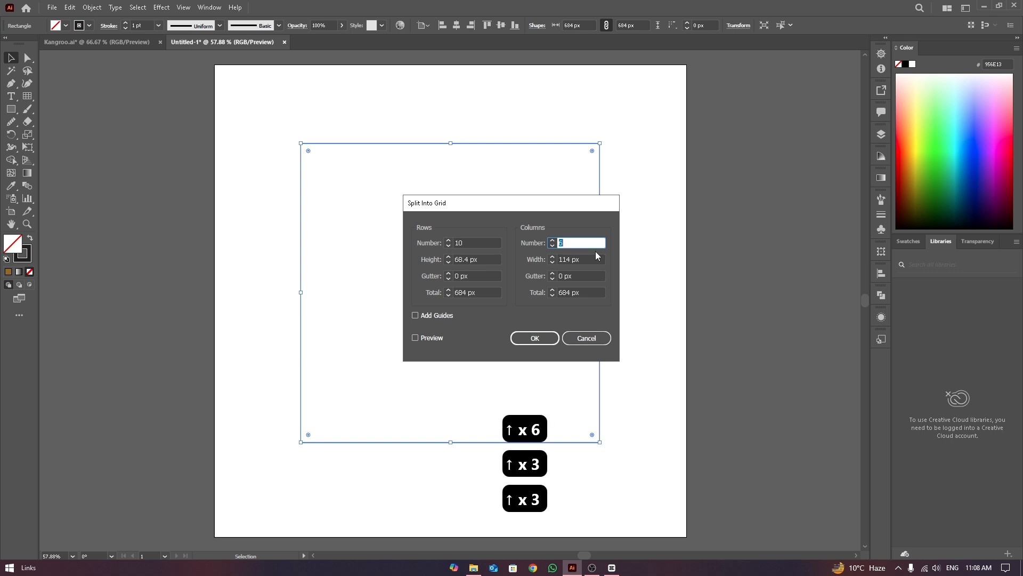
{"action": "key", "text": "Up"}
{"action": "left_click", "coordinate": [535, 338]}
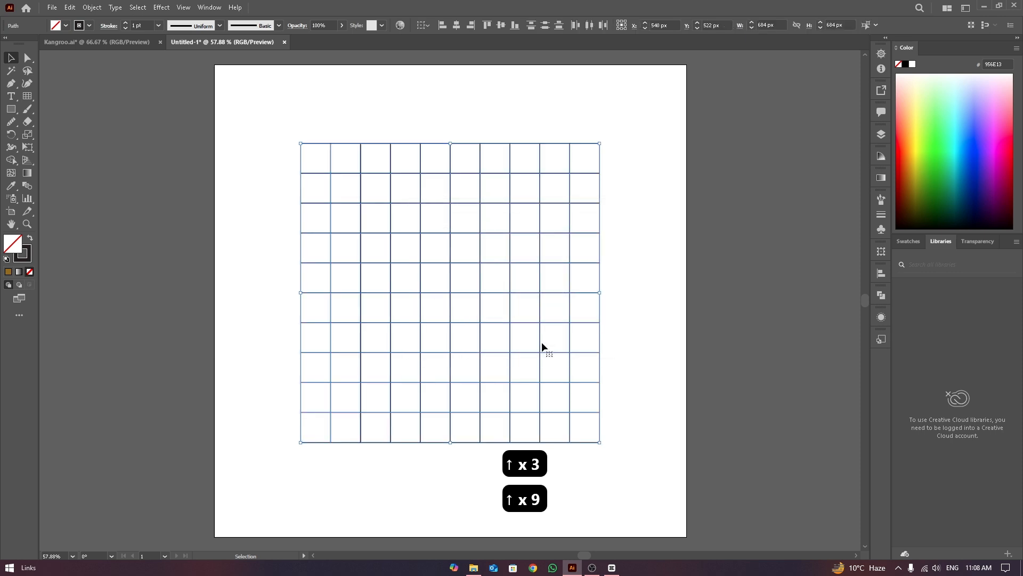
{"action": "left_click", "coordinate": [187, 73]}
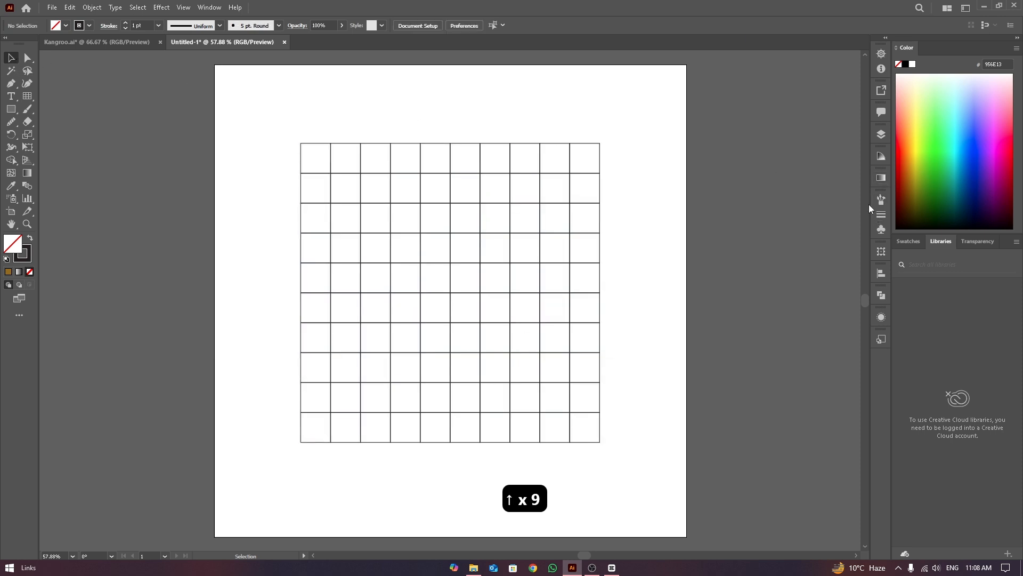
{"action": "left_click_drag", "start_coordinate": [326, 93], "coordinate": [786, 504]}
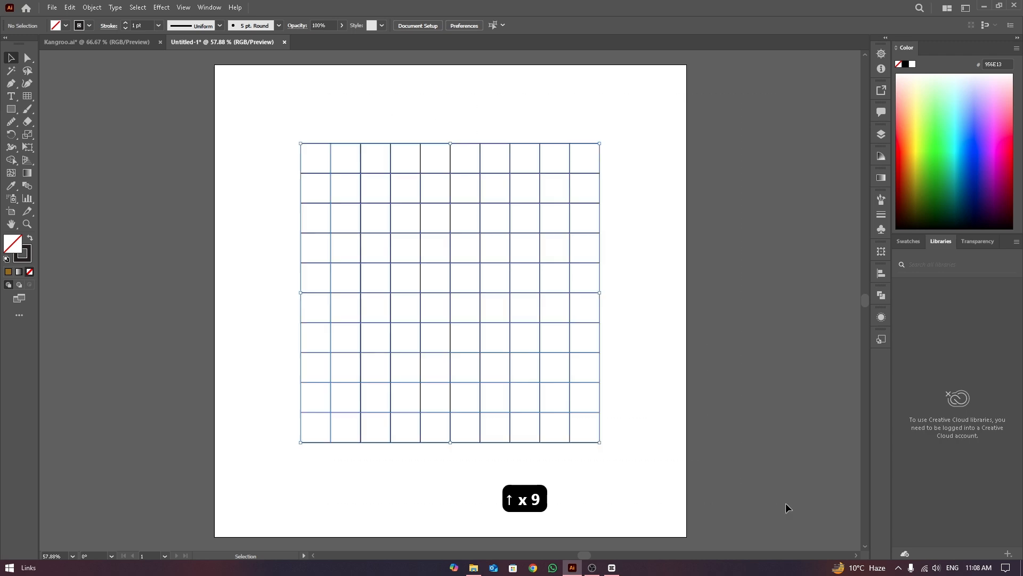
{"action": "left_click", "coordinate": [779, 466]}
- Turn on Snap to Pixel for the document with the grid and circle
{"action": "left_click_drag", "start_coordinate": [267, 111], "coordinate": [403, 259]}
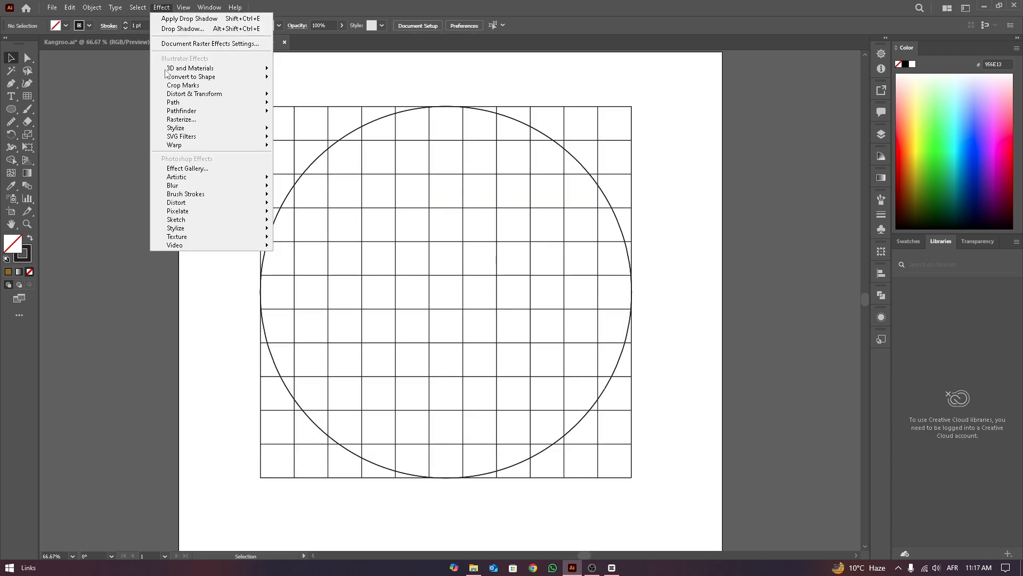
{"action": "mouse_move", "coordinate": [184, 8]}
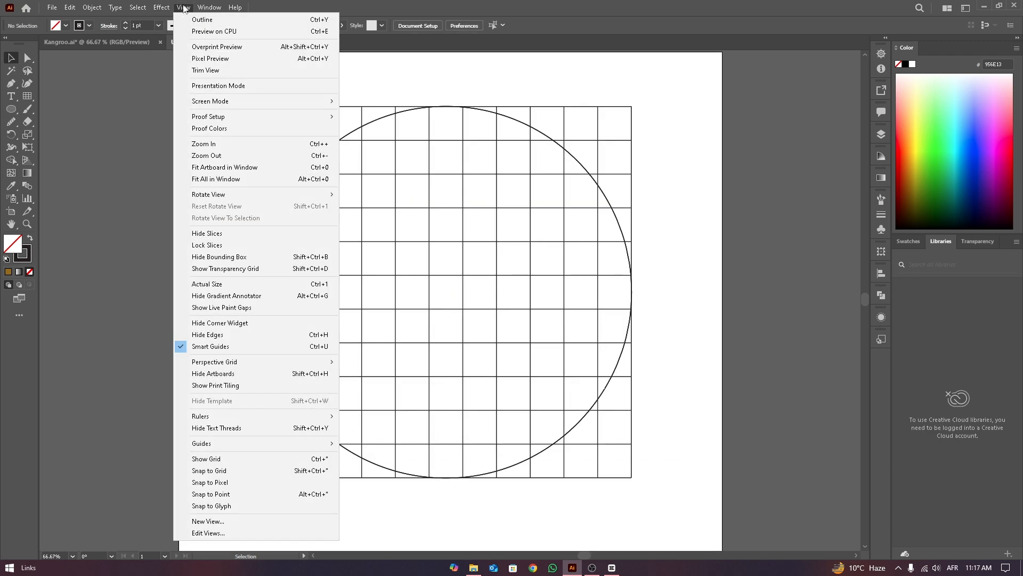
{"action": "left_click", "coordinate": [237, 482]}
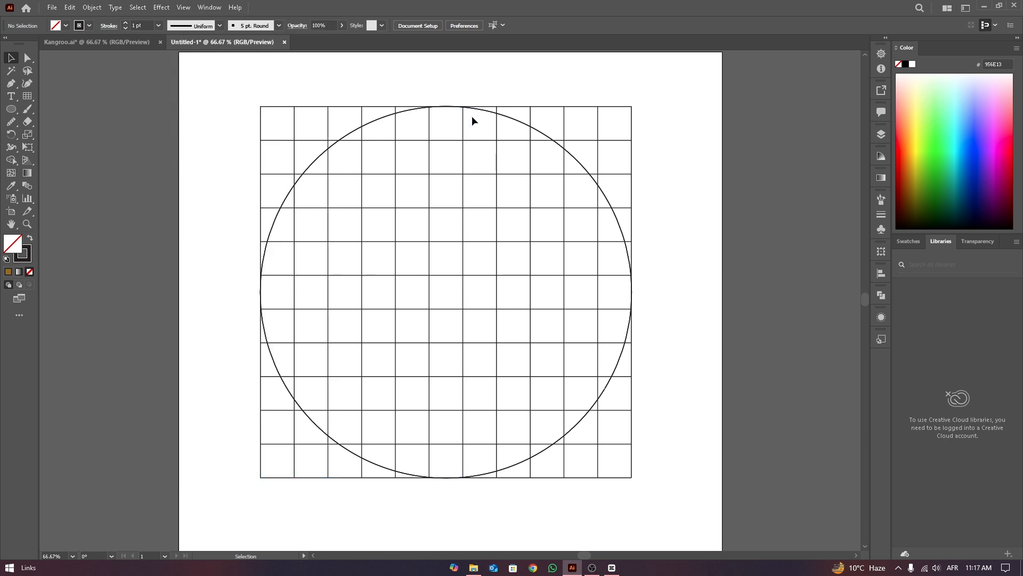
- Add a concentric 604 px copy of the large circle, one grid cell inside its edge
{"action": "left_click", "coordinate": [496, 110]}
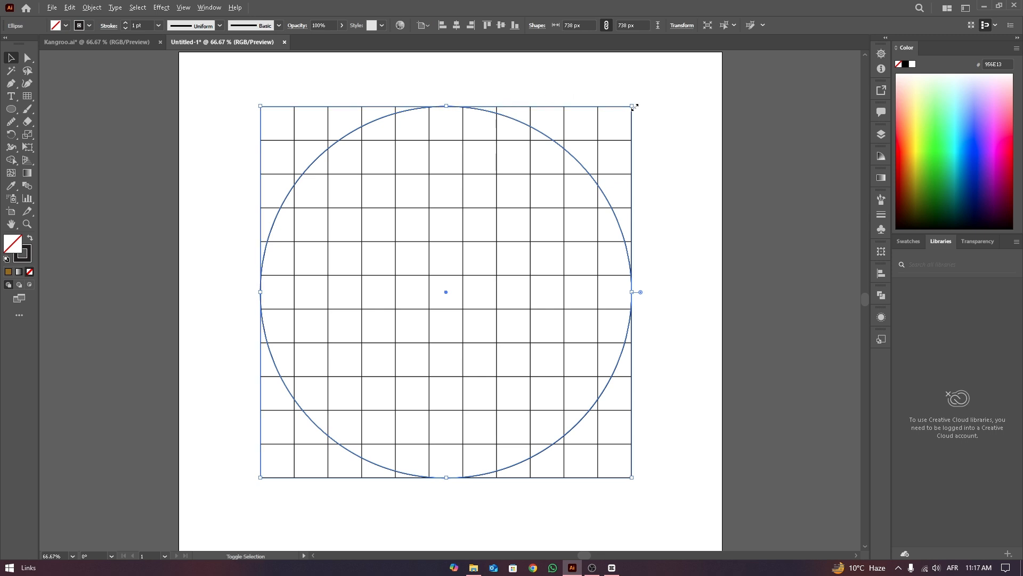
{"action": "left_click_drag", "start_coordinate": [635, 107], "coordinate": [600, 107]}
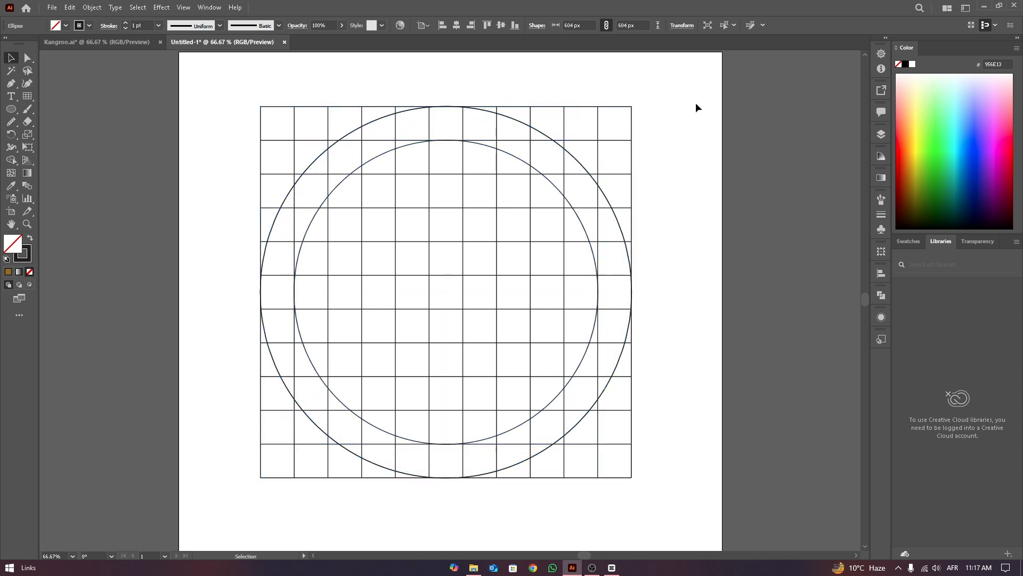
{"action": "left_click", "coordinate": [696, 105]}
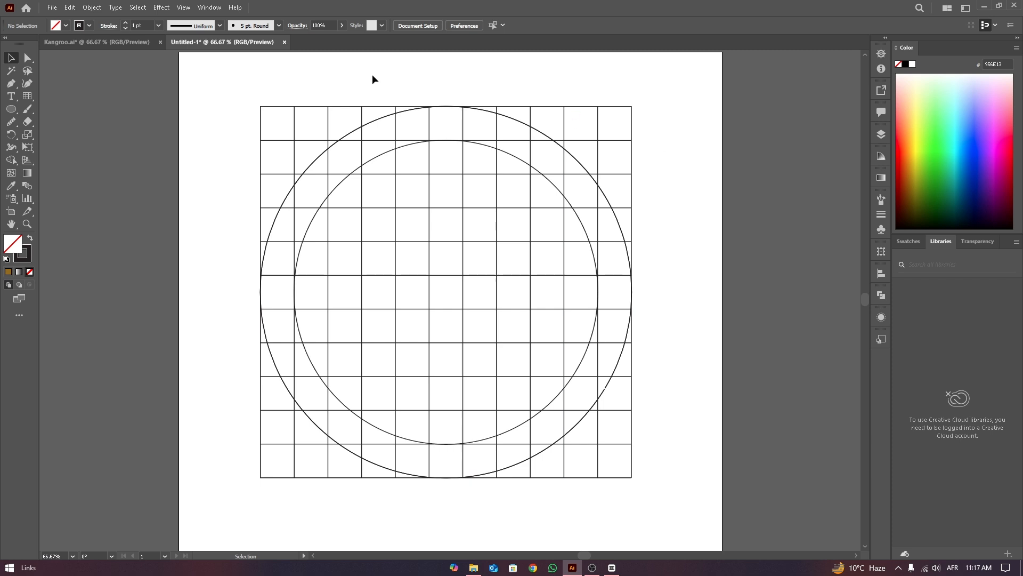
- Select the grid and both circles for the Shape Builder tool, with a dark blue fill (2E3192) and no stroke
{"action": "left_click_drag", "start_coordinate": [295, 66], "coordinate": [735, 424]}
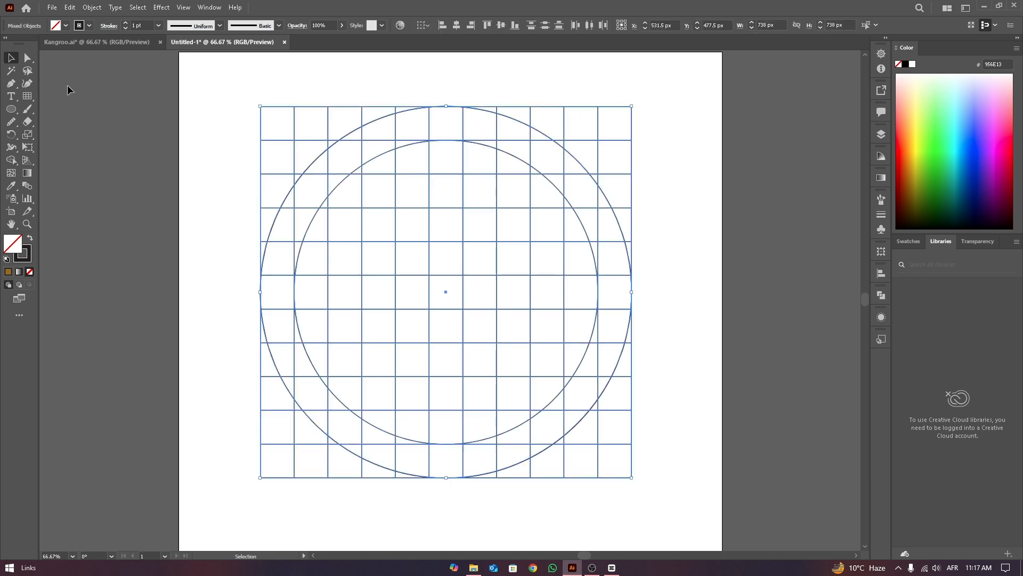
{"action": "left_click", "coordinate": [341, 66]}
{"action": "left_click_drag", "start_coordinate": [246, 62], "coordinate": [584, 430]}
{"action": "left_click", "coordinate": [11, 160]}
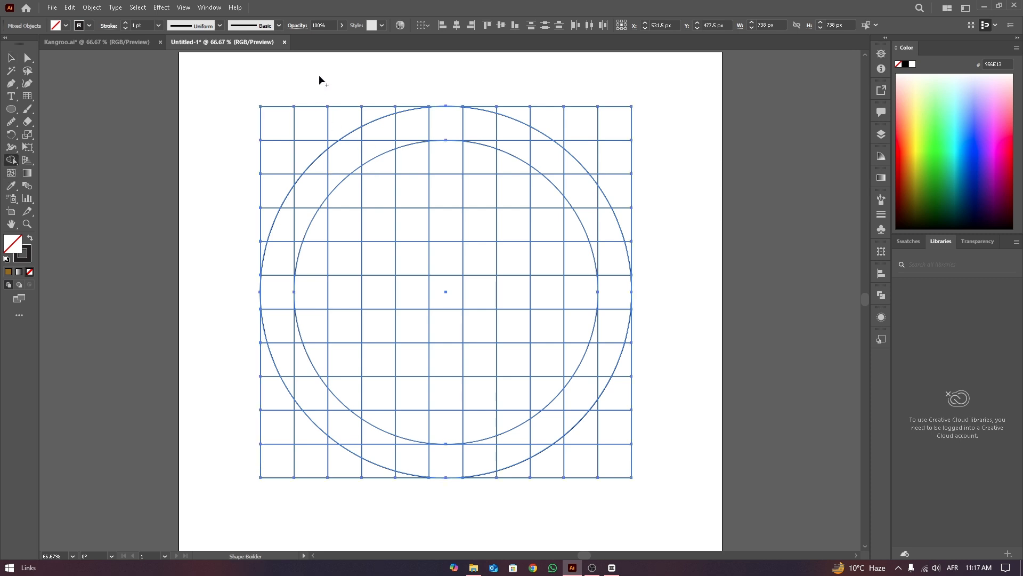
{"action": "left_click", "coordinate": [66, 26]}
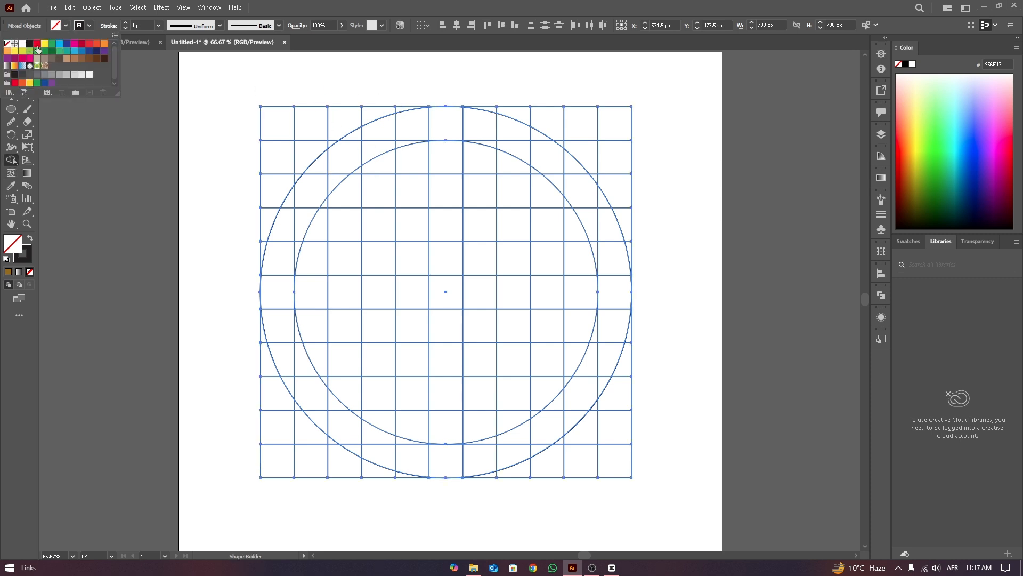
{"action": "left_click", "coordinate": [67, 44]}
{"action": "left_click", "coordinate": [90, 25]}
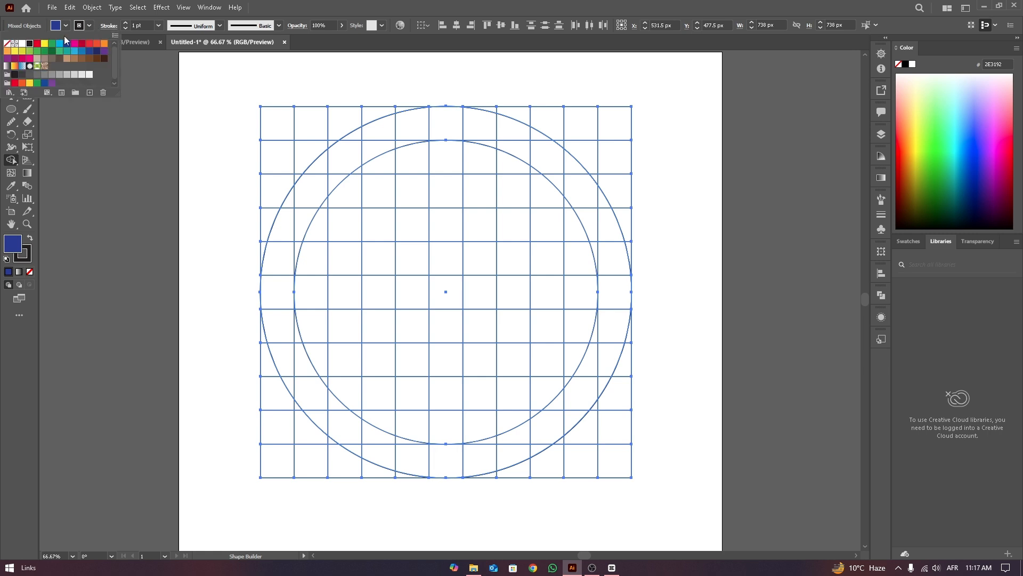
{"action": "left_click", "coordinate": [7, 44]}
{"action": "left_click", "coordinate": [258, 83]}
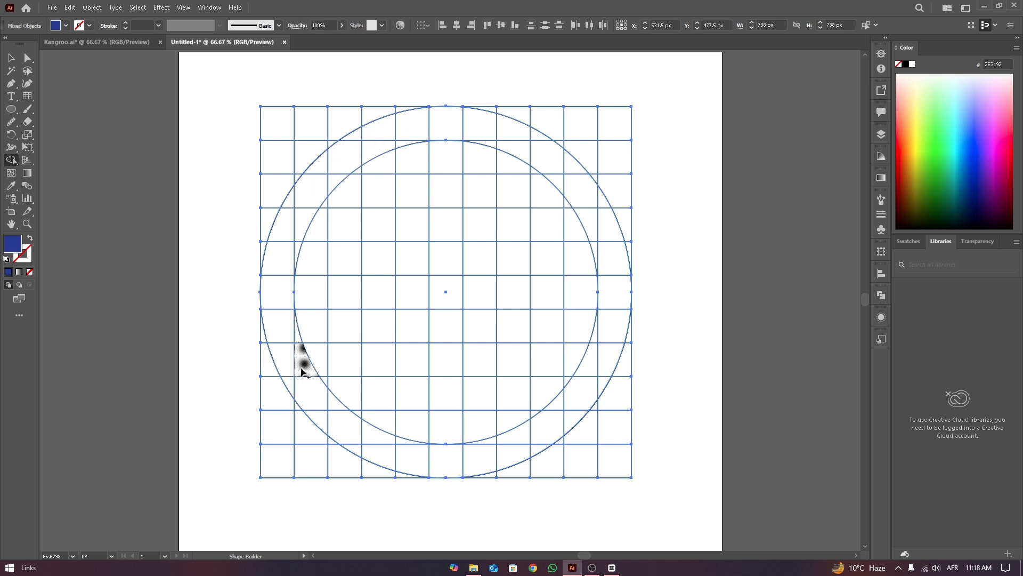
- Merge the grid and ring areas on the circle's left side into a dark blue letter A with a crossbar
{"action": "mouse_move", "coordinate": [303, 368]}
{"action": "left_mouse_down"}
{"action": "mouse_move", "coordinate": [283, 357]}
{"action": "mouse_move", "coordinate": [303, 342]}
{"action": "mouse_move", "coordinate": [290, 340]}
{"action": "mouse_move", "coordinate": [298, 365]}
{"action": "mouse_move", "coordinate": [284, 358]}
{"action": "mouse_move", "coordinate": [295, 342]}
{"action": "mouse_move", "coordinate": [284, 295]}
{"action": "mouse_move", "coordinate": [310, 192]}
{"action": "mouse_move", "coordinate": [287, 211]}
{"action": "mouse_move", "coordinate": [298, 249]}
{"action": "left_mouse_up"}
{"action": "key", "text": "ctrl+z"}
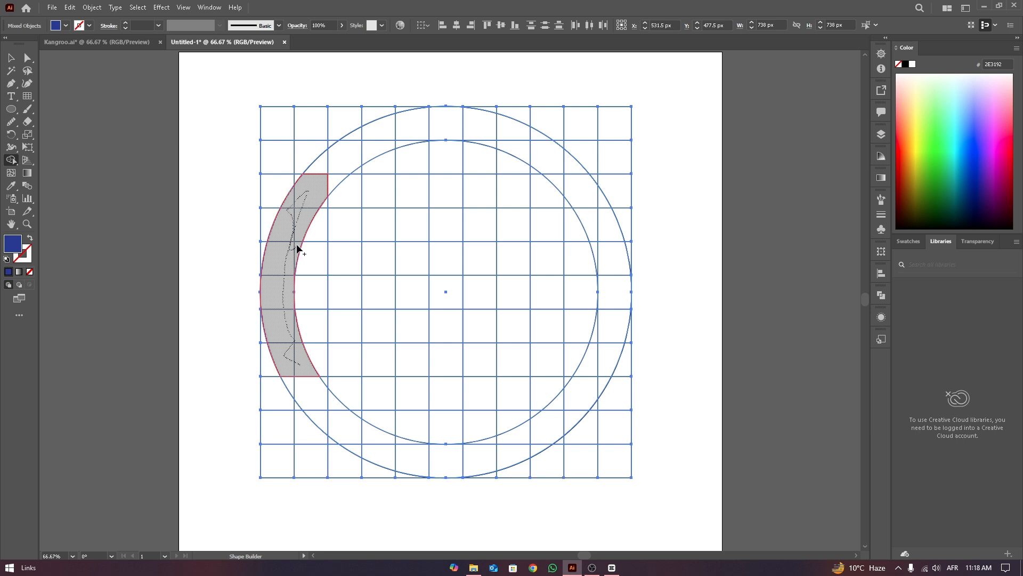
{"action": "mouse_move", "coordinate": [313, 194]}
{"action": "left_mouse_down"}
{"action": "mouse_move", "coordinate": [353, 141]}
{"action": "mouse_move", "coordinate": [331, 179]}
{"action": "mouse_move", "coordinate": [350, 160]}
{"action": "mouse_move", "coordinate": [336, 353]}
{"action": "mouse_move", "coordinate": [338, 422]}
{"action": "mouse_move", "coordinate": [353, 408]}
{"action": "mouse_move", "coordinate": [355, 449]}
{"action": "left_mouse_up"}
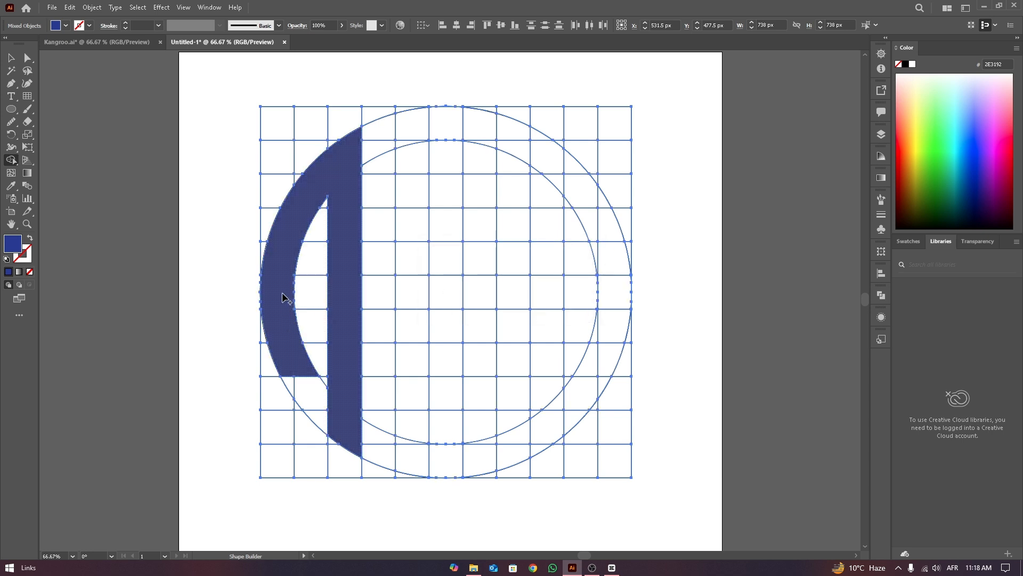
{"action": "left_click_drag", "start_coordinate": [330, 291], "coordinate": [336, 291]}
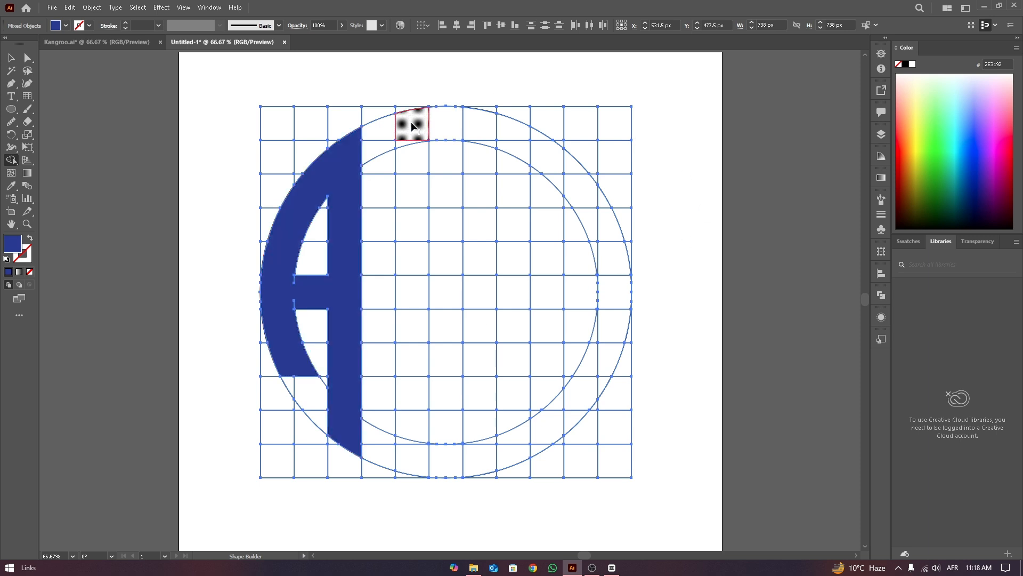
- Merge two full-height grid columns in the middle of the circle and join them with a crossbar to form a dark blue H
{"action": "left_click_drag", "start_coordinate": [413, 126], "coordinate": [416, 420]}
{"action": "left_click_drag", "start_coordinate": [411, 457], "coordinate": [415, 461]}
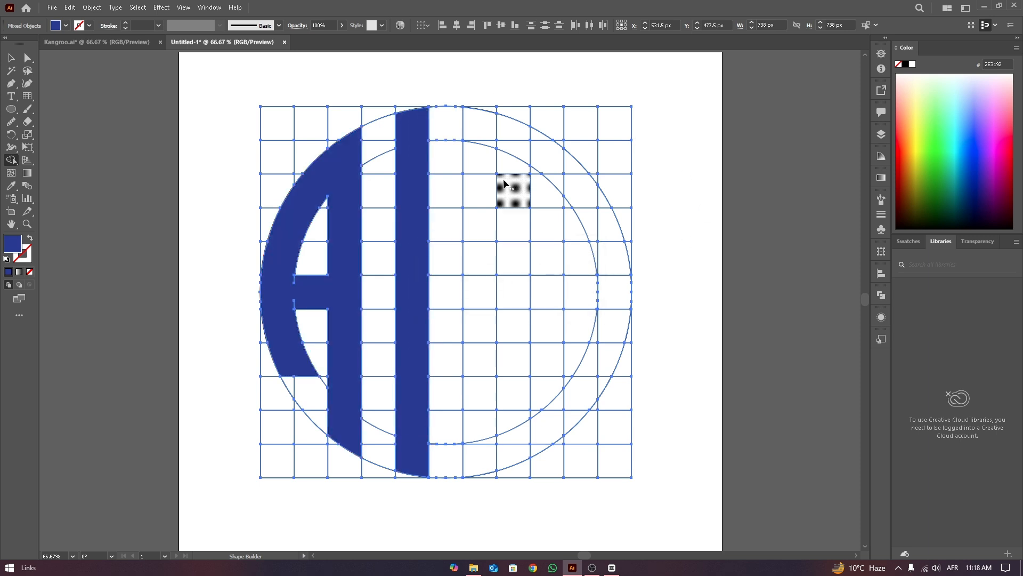
{"action": "left_click_drag", "start_coordinate": [480, 127], "coordinate": [478, 464]}
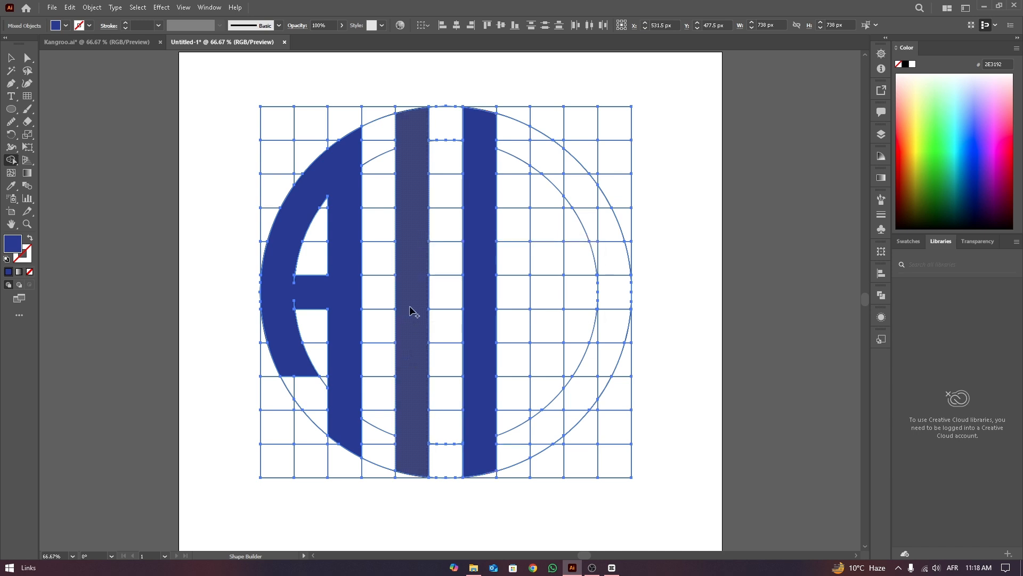
{"action": "left_click_drag", "start_coordinate": [403, 298], "coordinate": [480, 296]}
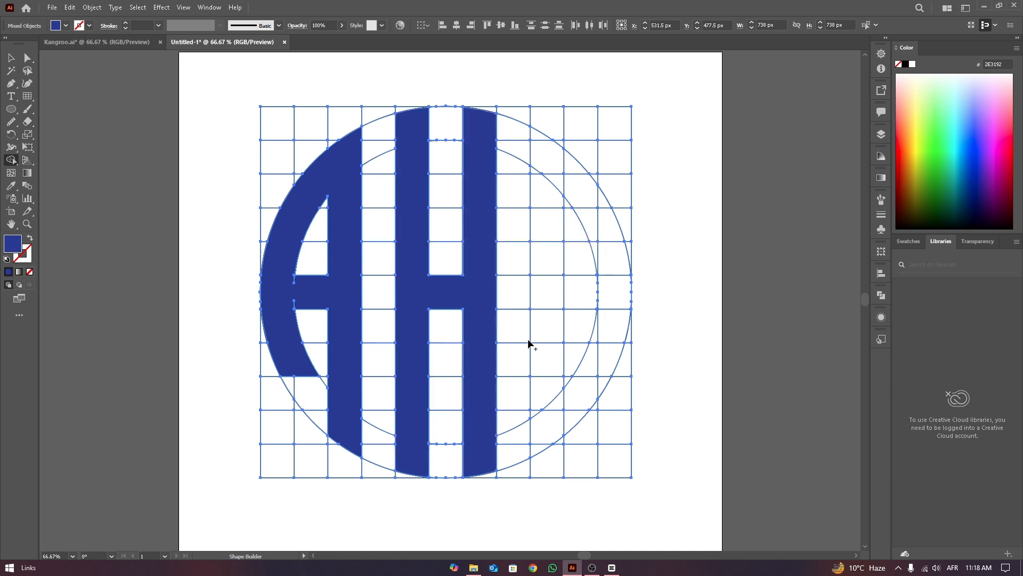
- Merge the areas on the circle's right side into a mirrored letter A with a crossbar, and deselect everything
{"action": "left_click", "coordinate": [546, 365]}
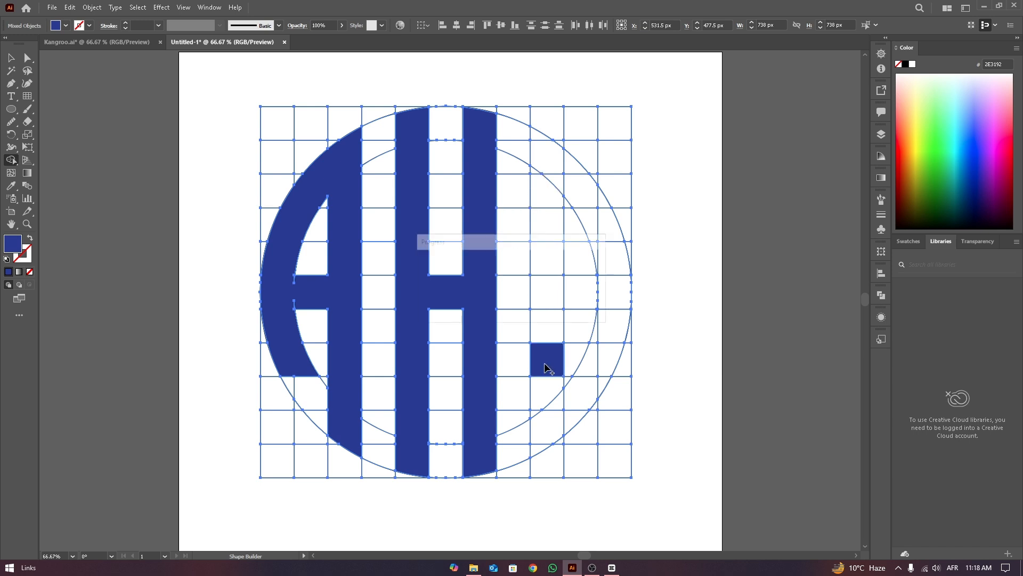
{"action": "mouse_move", "coordinate": [548, 437]}
{"action": "left_mouse_down"}
{"action": "mouse_move", "coordinate": [548, 326]}
{"action": "mouse_move", "coordinate": [535, 417]}
{"action": "mouse_move", "coordinate": [544, 308]}
{"action": "mouse_move", "coordinate": [534, 136]}
{"action": "mouse_move", "coordinate": [559, 187]}
{"action": "mouse_move", "coordinate": [554, 152]}
{"action": "mouse_move", "coordinate": [617, 242]}
{"action": "mouse_move", "coordinate": [601, 205]}
{"action": "mouse_move", "coordinate": [614, 339]}
{"action": "mouse_move", "coordinate": [589, 361]}
{"action": "mouse_move", "coordinate": [595, 330]}
{"action": "left_mouse_up"}
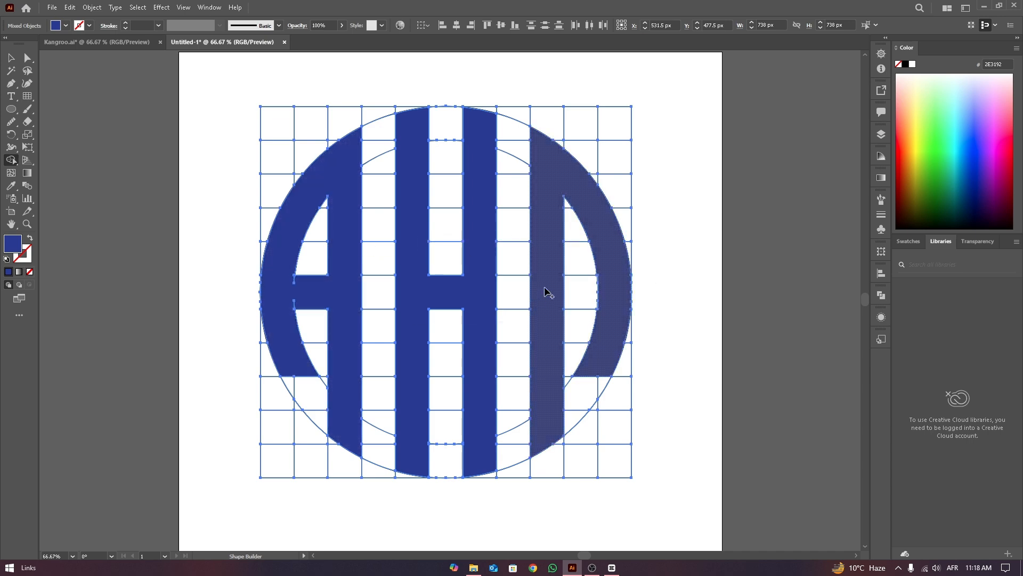
{"action": "left_click_drag", "start_coordinate": [547, 291], "coordinate": [615, 290]}
{"action": "left_click", "coordinate": [10, 58]}
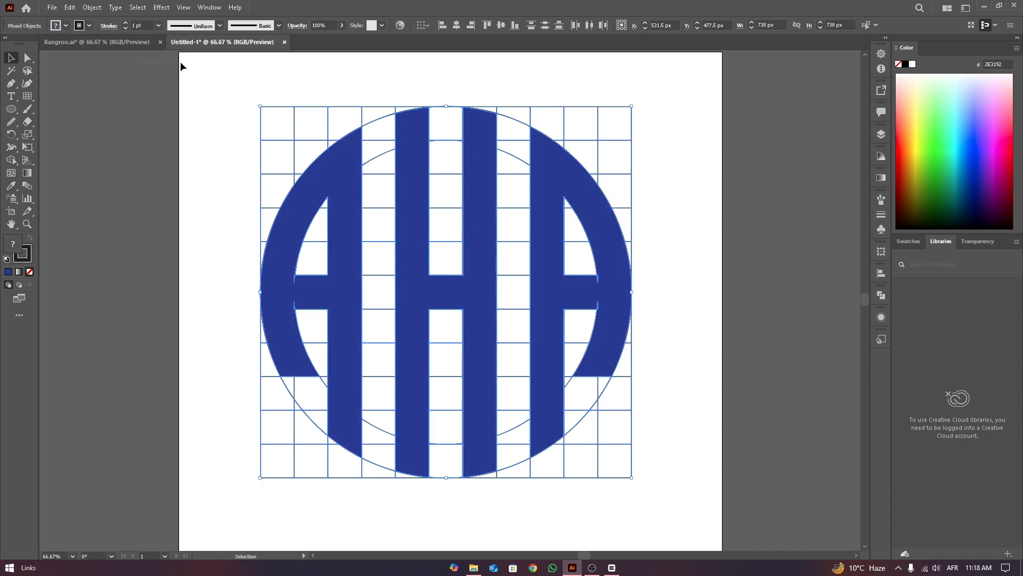
{"action": "left_click", "coordinate": [181, 66]}
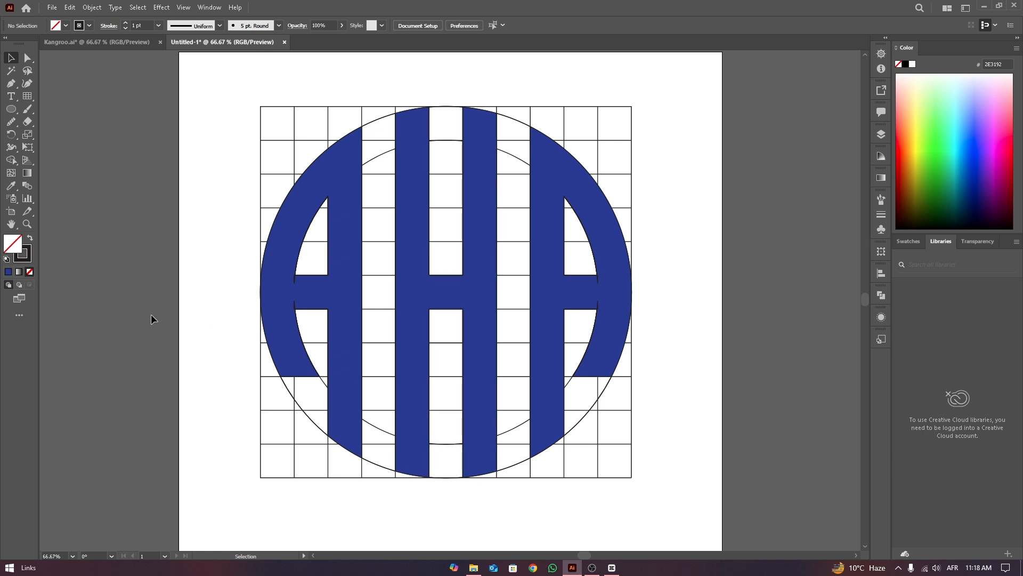
- Select the three dark blue letters A, H and A and cut them out of the construction grid
{"action": "scroll", "coordinate": [574, 212], "scroll_direction": "down", "scroll_amount": 2}
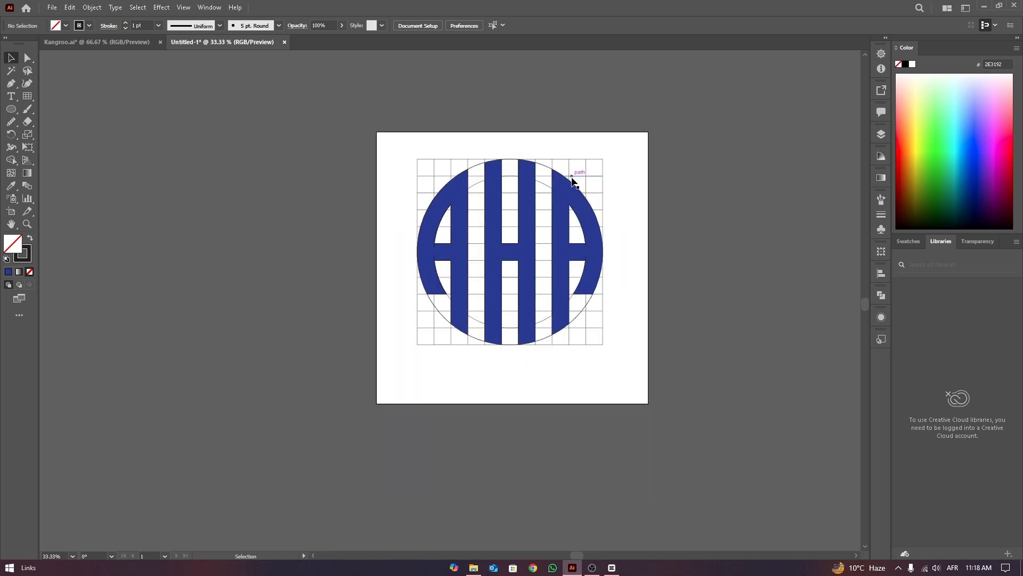
{"action": "left_click", "coordinate": [587, 215]}
{"action": "left_click", "coordinate": [530, 219], "text": "shift"}
{"action": "left_click", "coordinate": [462, 243], "text": "shift"}
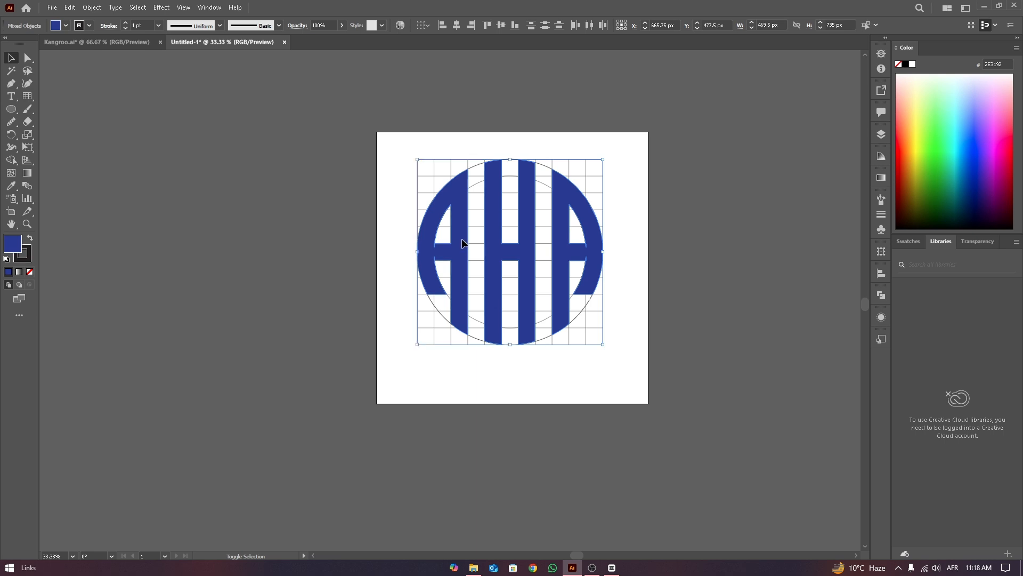
{"action": "key", "text": "a"}
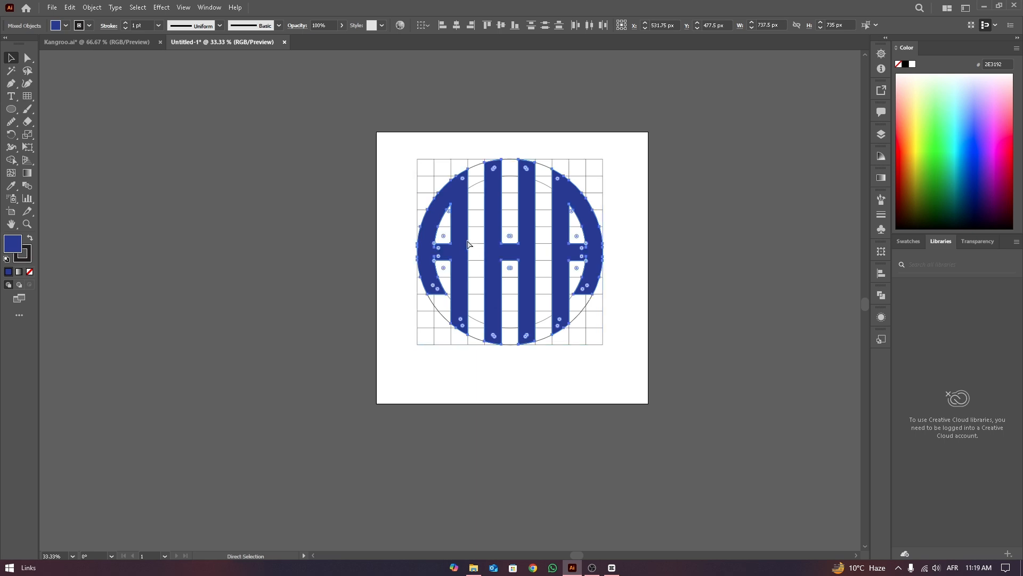
{"action": "key", "text": "ctrl+x"}
{"action": "key", "text": "v"}
- Move the remaining grid and circles off the artboard to its left and paste the letters in front at their original place
{"action": "left_click_drag", "start_coordinate": [418, 132], "coordinate": [643, 413]}
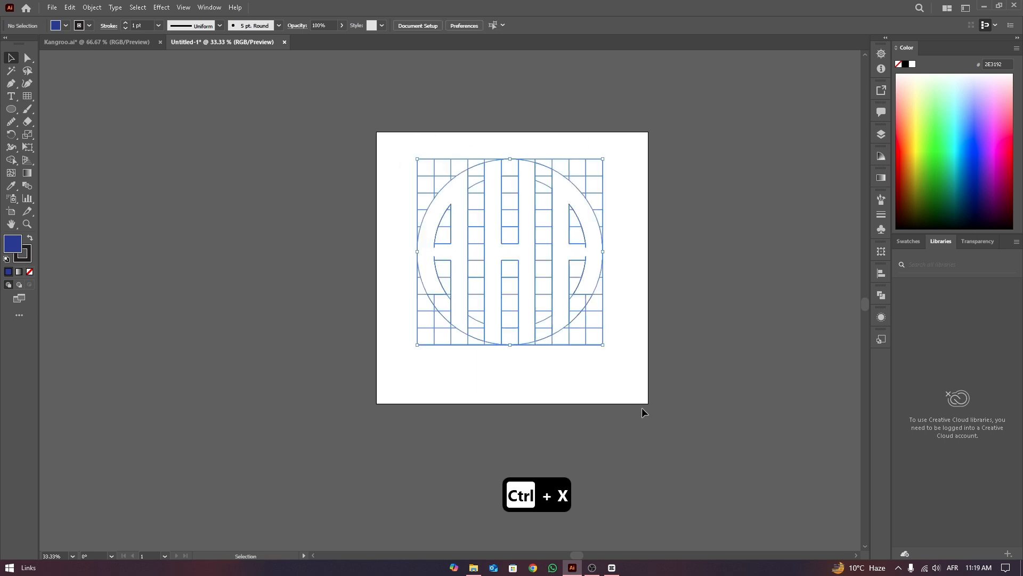
{"action": "left_click_drag", "start_coordinate": [573, 207], "coordinate": [299, 208]}
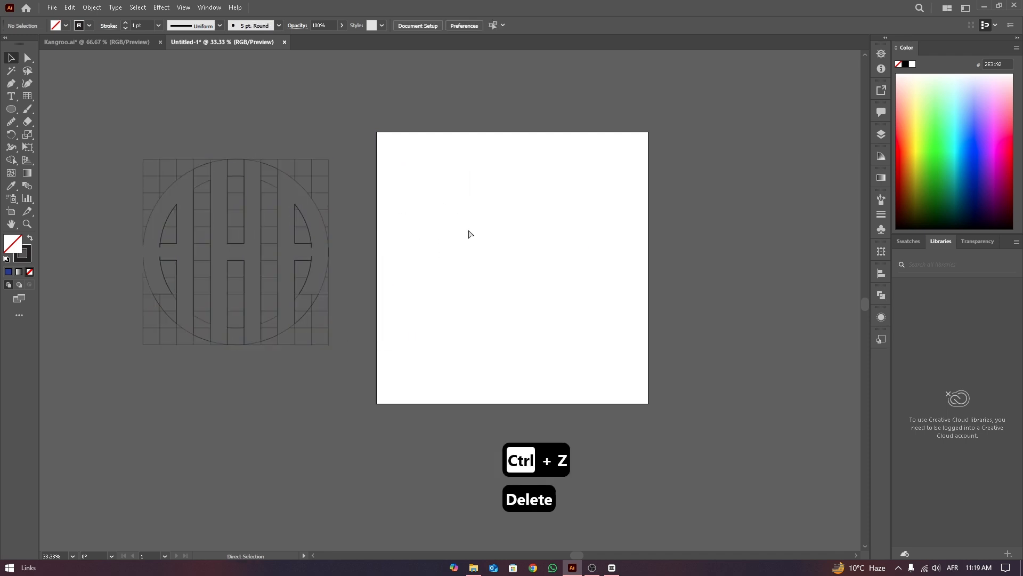
{"action": "key", "text": "ctrl+f"}
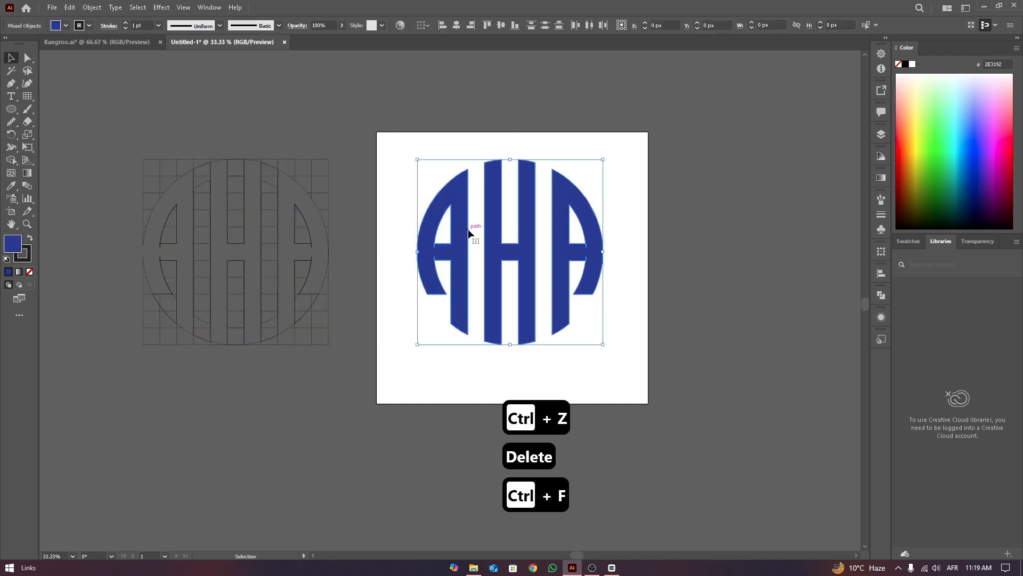
{"action": "left_click", "coordinate": [582, 136]}
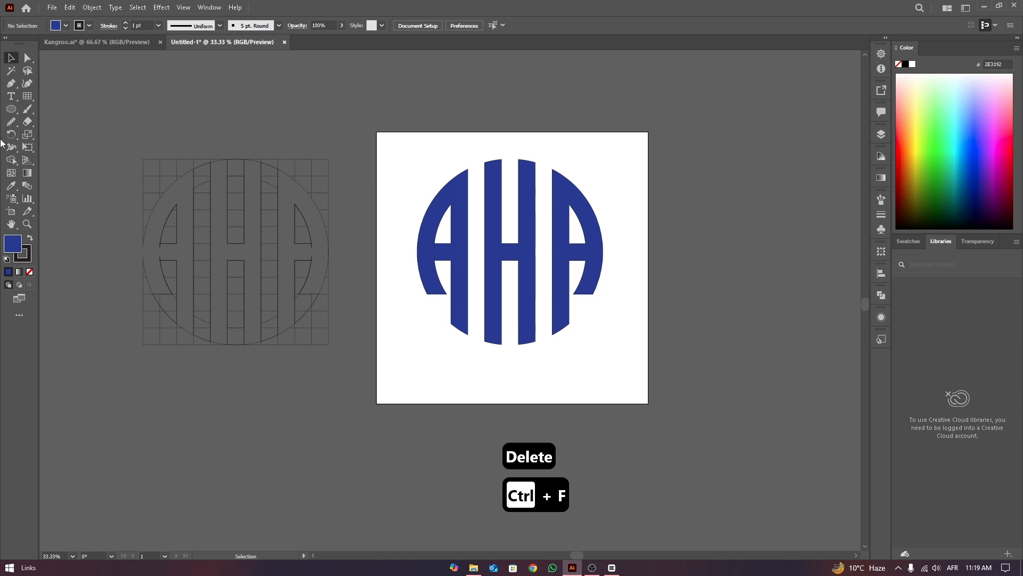
- Draw a circle about 866 px in diameter around the centre of the AHA letters and remove its fill
{"action": "left_click", "coordinate": [11, 108]}
{"action": "left_click", "coordinate": [44, 132]}
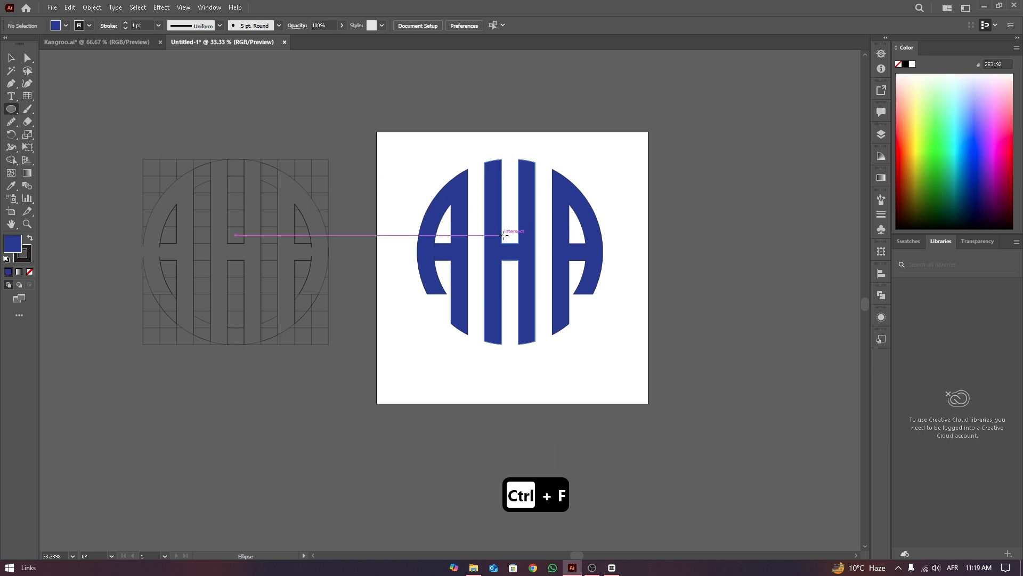
{"action": "left_click_drag", "start_coordinate": [510, 251], "coordinate": [543, 360]}
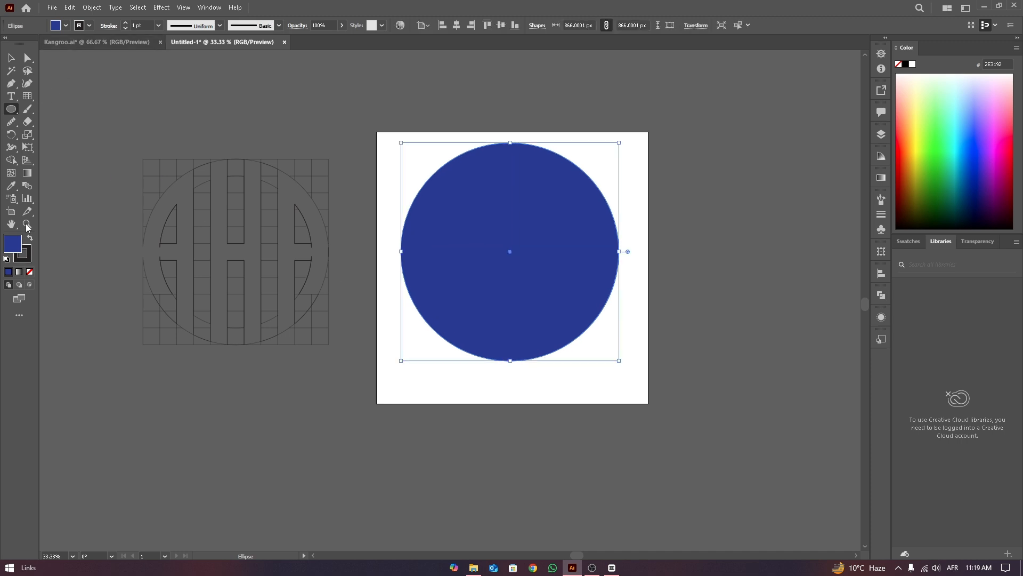
{"action": "left_click", "coordinate": [65, 25]}
{"action": "left_click", "coordinate": [11, 45]}
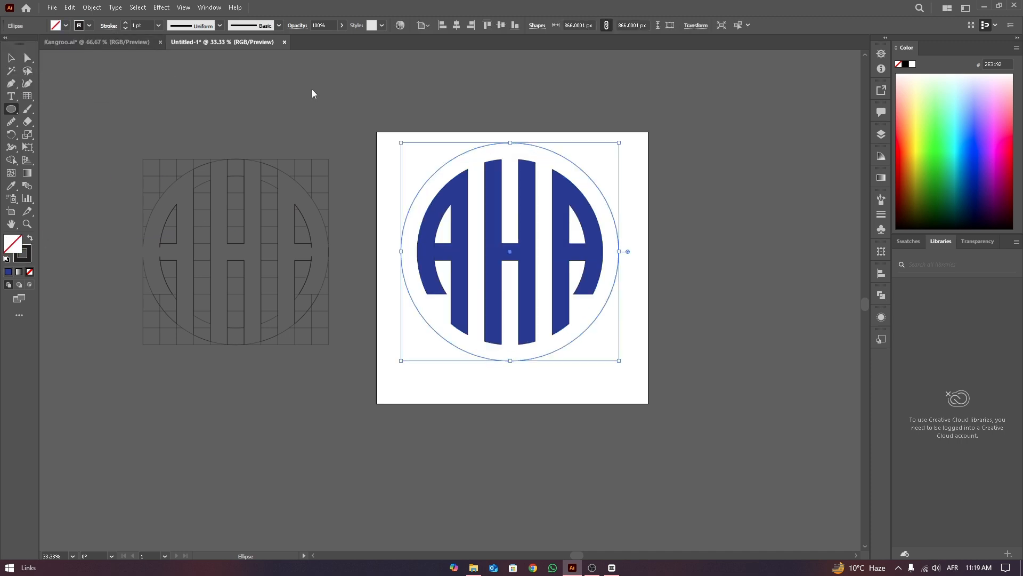
{"action": "left_click_drag", "start_coordinate": [608, 125], "coordinate": [610, 128]}
{"action": "key", "text": "ctrl+z"}
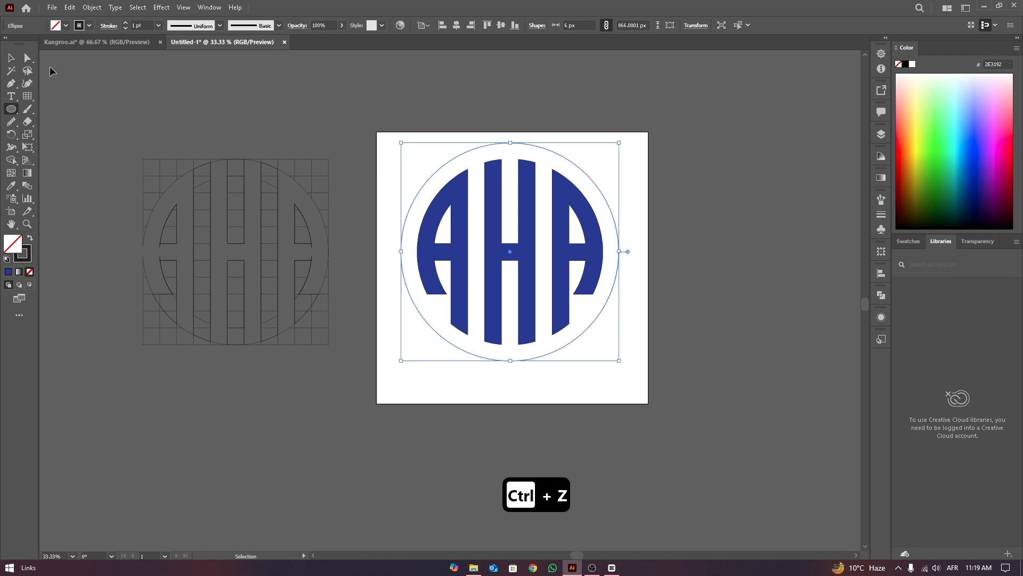
- Give the outer circle a dark blue stroke matching the letters and set its weight to 18 pt
{"action": "key", "text": "v"}
{"action": "scroll", "coordinate": [578, 161], "scroll_direction": "up", "scroll_amount": 2}
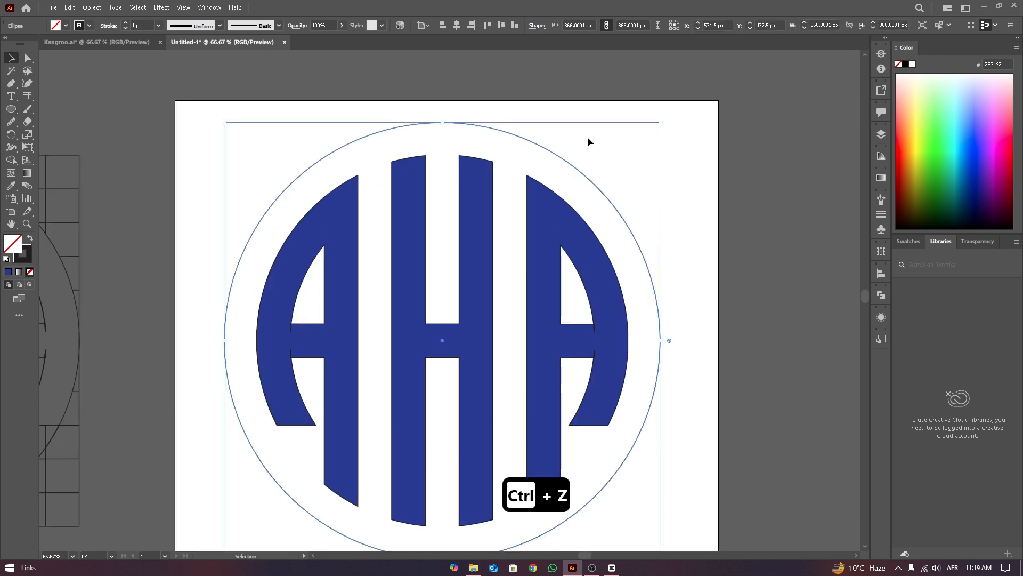
{"action": "left_click", "coordinate": [589, 142]}
{"action": "left_click_drag", "start_coordinate": [865, 293], "coordinate": [867, 298]}
{"action": "left_click", "coordinate": [526, 84]}
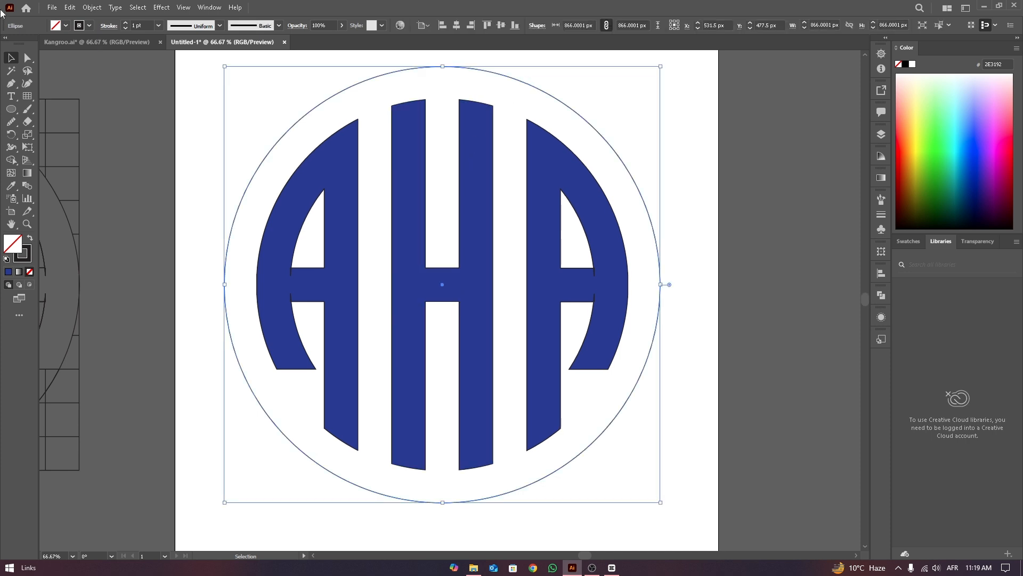
{"action": "left_click", "coordinate": [89, 25]}
{"action": "left_click", "coordinate": [67, 43]}
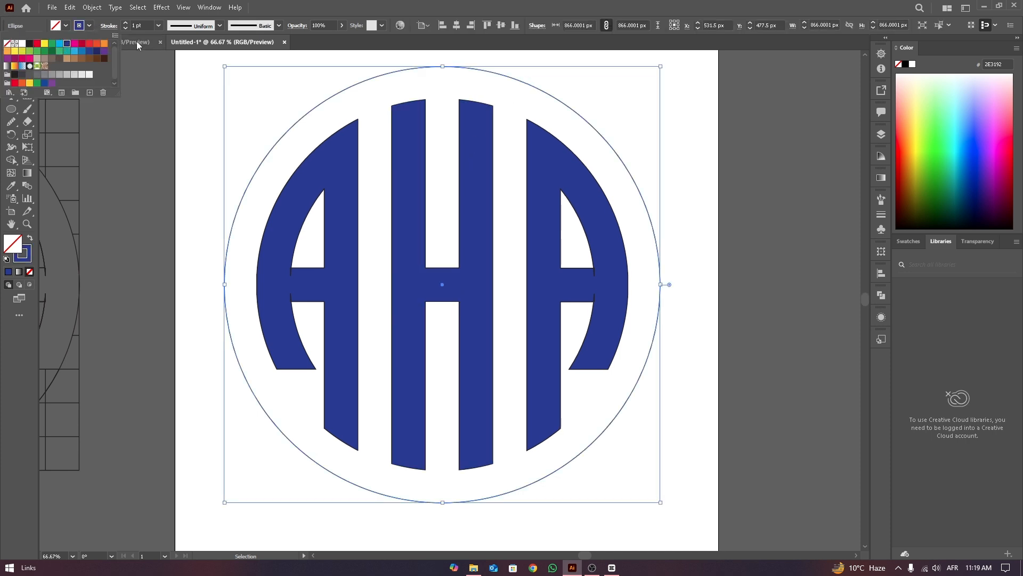
{"action": "left_click", "coordinate": [128, 26]}
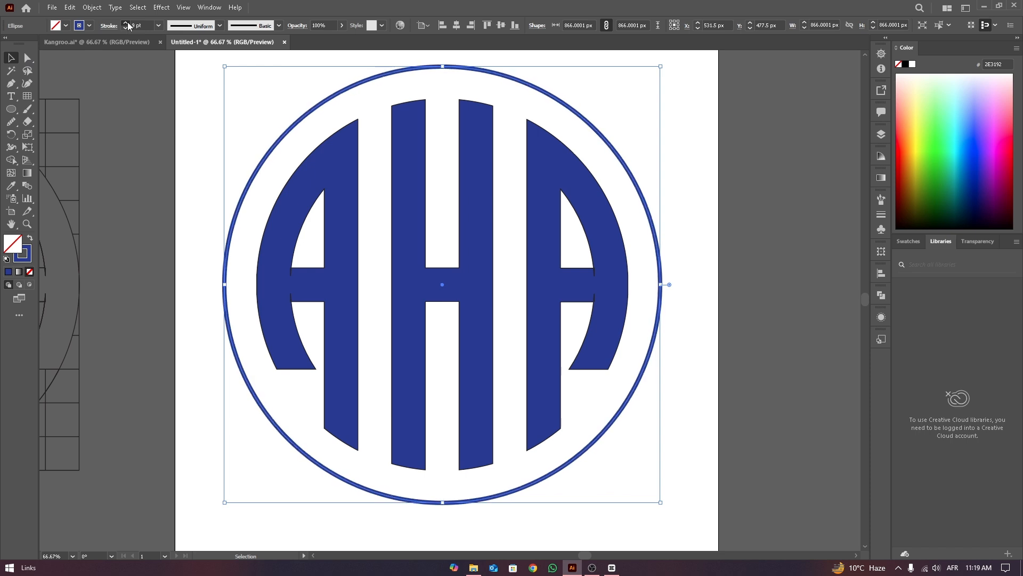
{"action": "left_click", "coordinate": [737, 231]}
- Examine the letter edges and the outer ring up close, and the whole AHA monogram on the artboard
{"action": "scroll", "coordinate": [737, 229], "scroll_direction": "down", "scroll_amount": 1}
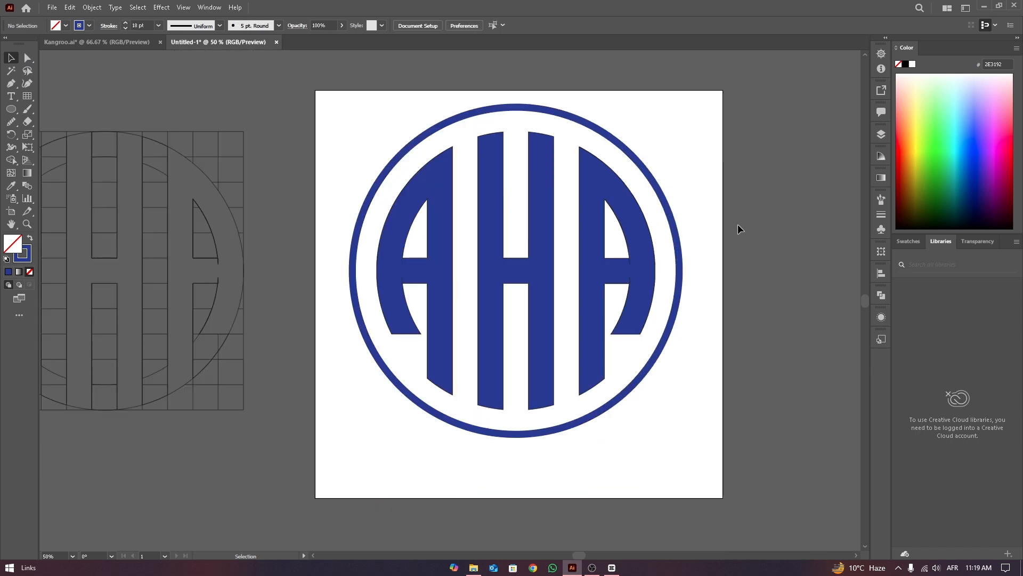
{"action": "scroll", "coordinate": [707, 255], "scroll_direction": "up", "scroll_amount": 3}
{"action": "scroll", "coordinate": [667, 270], "scroll_direction": "down", "scroll_amount": 1}
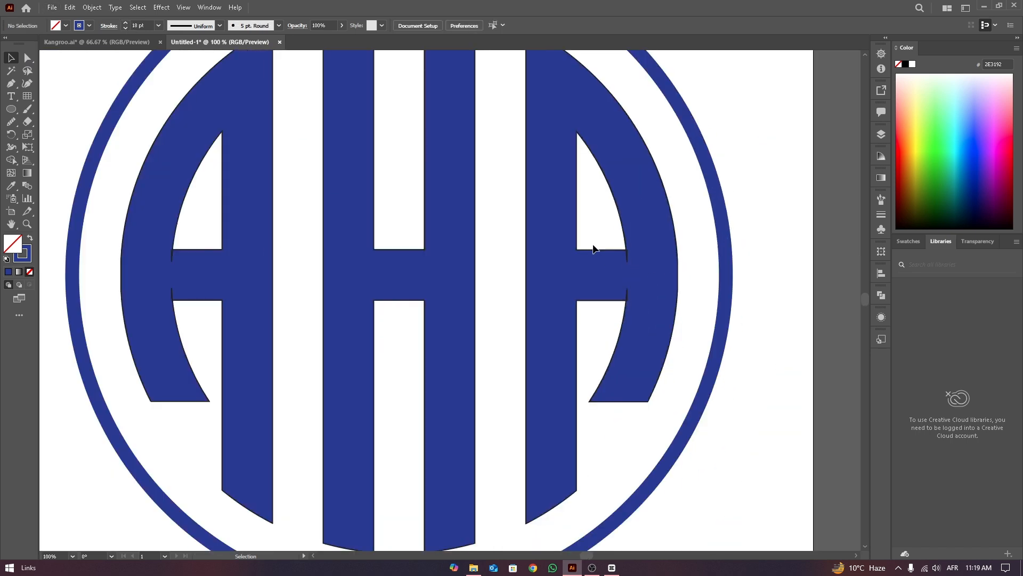
{"action": "scroll", "coordinate": [739, 228], "scroll_direction": "down", "scroll_amount": 3}
{"action": "scroll", "coordinate": [742, 228], "scroll_direction": "up", "scroll_amount": 1}
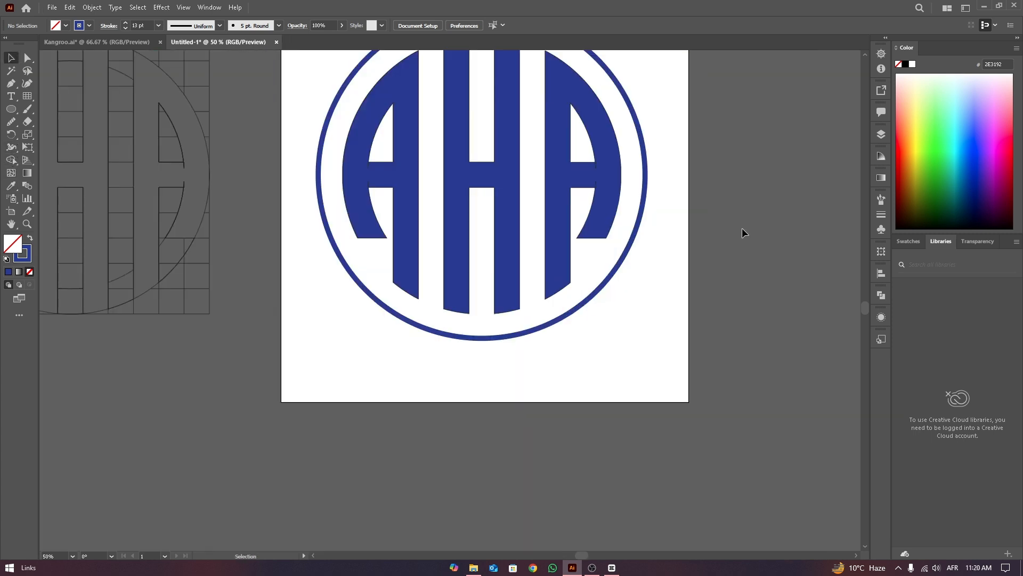
{"action": "scroll", "coordinate": [742, 228], "scroll_direction": "down", "scroll_amount": 1}
{"action": "left_click_drag", "start_coordinate": [866, 314], "coordinate": [868, 303]}
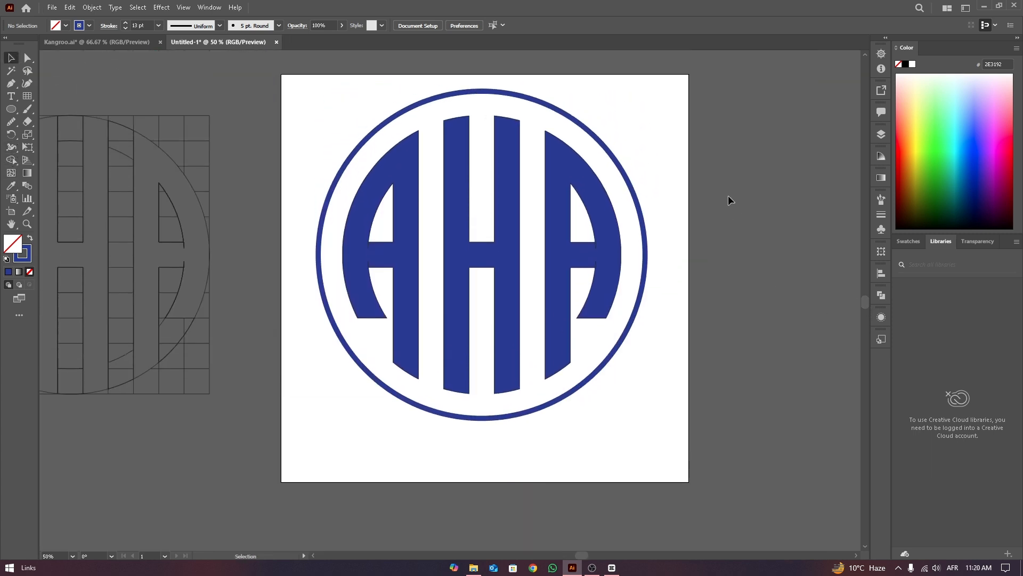
{"action": "scroll", "coordinate": [594, 160], "scroll_direction": "up", "scroll_amount": 1}
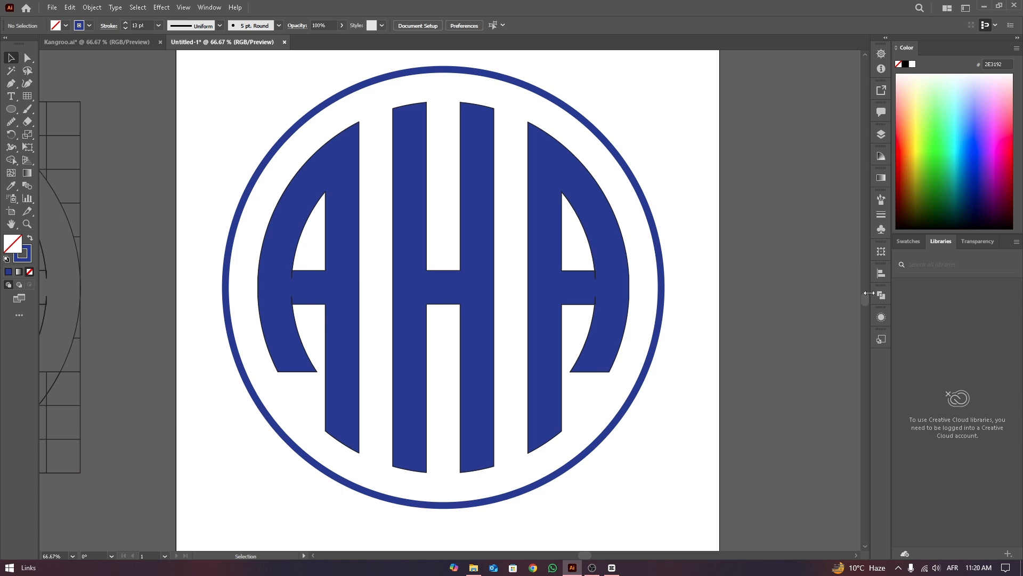
{"action": "left_click_drag", "start_coordinate": [862, 298], "coordinate": [868, 296]}
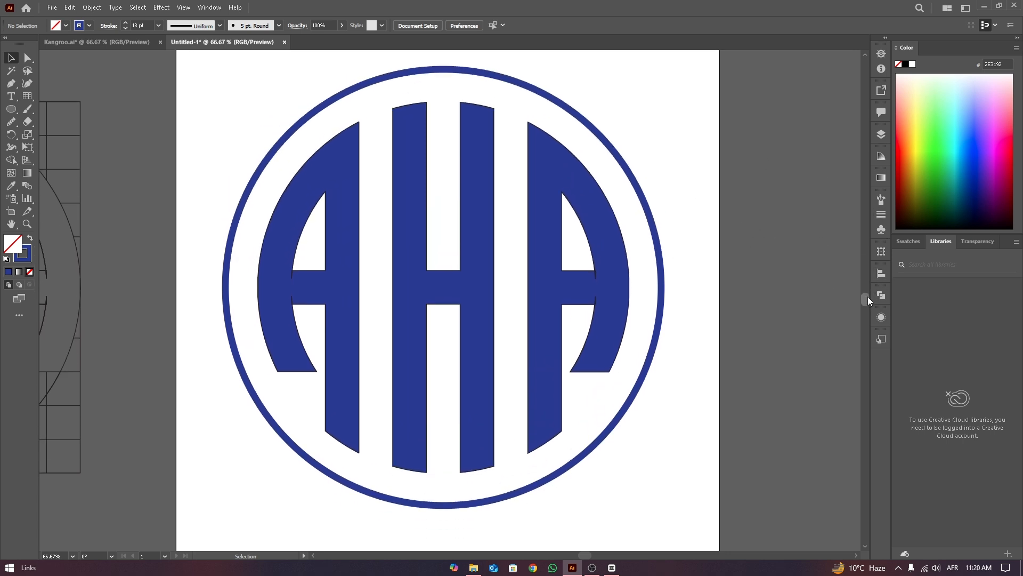